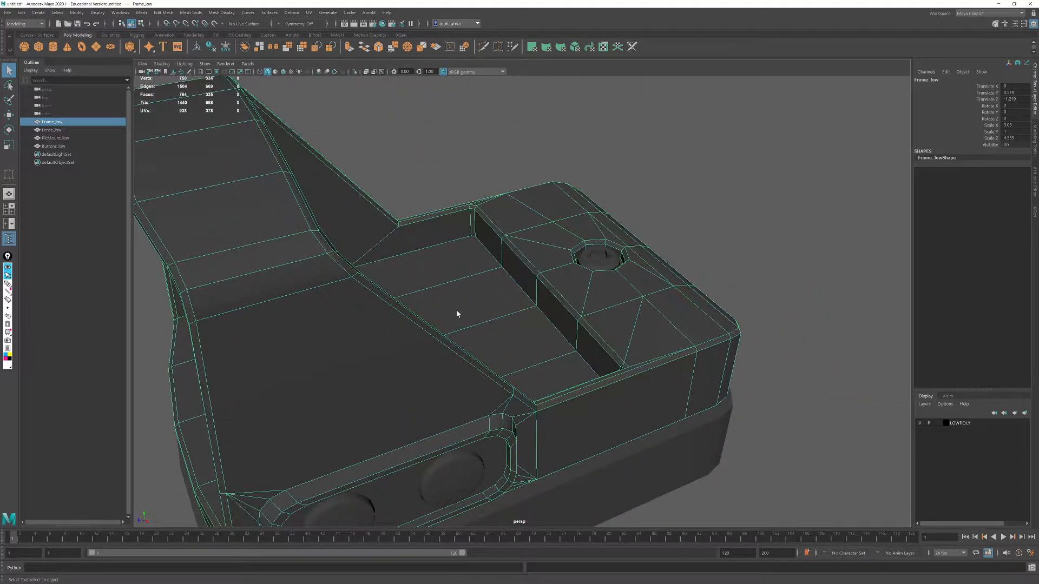
pyautogui.keyDown('alt'); pyautogui.moveTo(549, 361); pyautogui.dragTo(551, 360); pyautogui.keyUp('alt')
pyautogui.keyDown('alt'); pyautogui.moveTo(552, 361); pyautogui.dragTo(402, 295, button='right'); pyautogui.keyUp('alt')
pyautogui.keyDown('alt'); pyautogui.moveTo(402, 295); pyautogui.dragTo(405, 296); pyautogui.keyUp('alt')
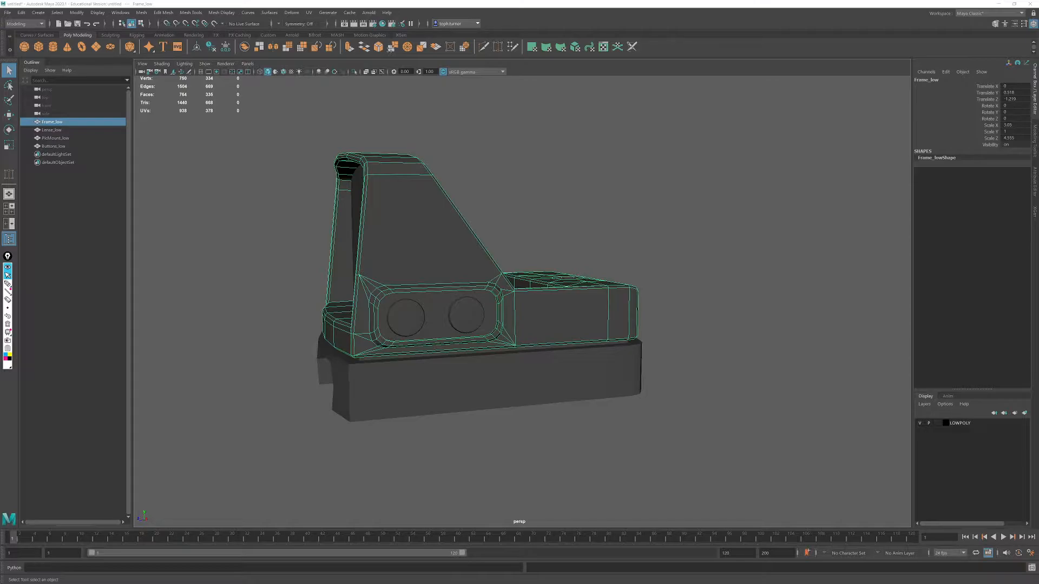
# - Switch to the browser and review the Matching by Name documentation, including the bake examples and the _high, _low and _ignorebf suffixes
pyautogui.hotkey('alt', 'Tab')
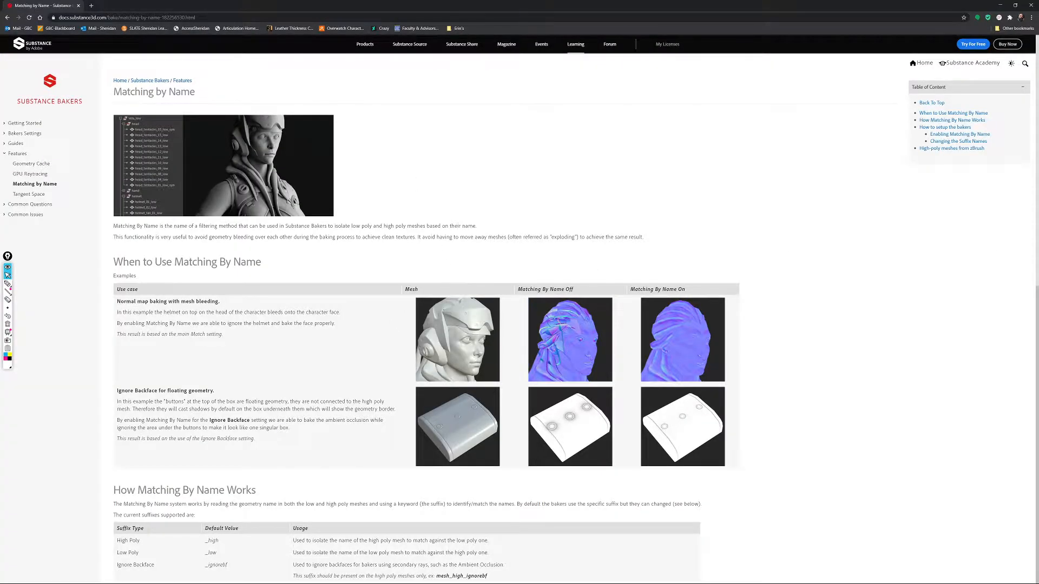
pyautogui.hotkey('alt', 'Tab')
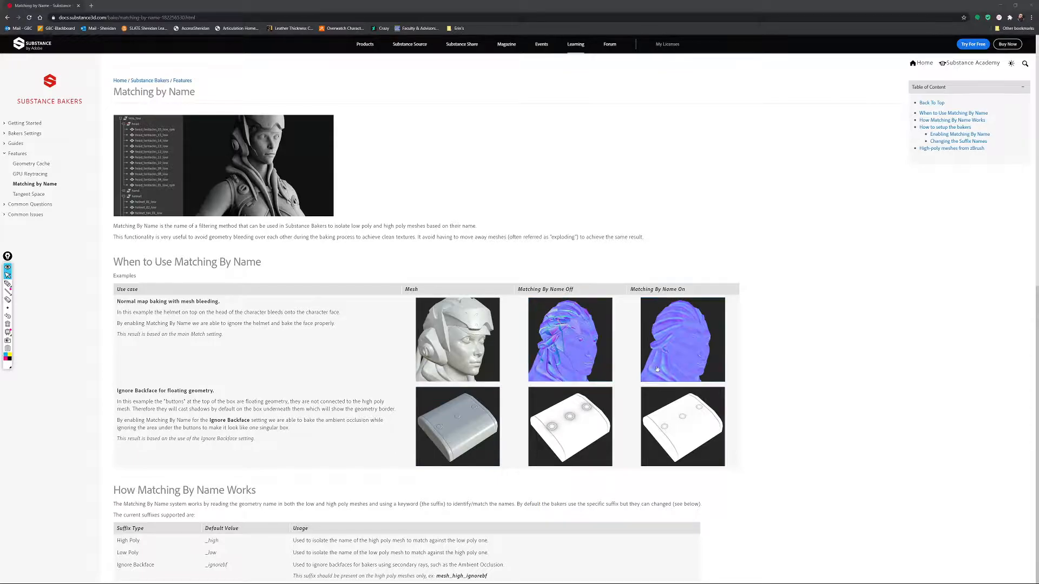
pyautogui.keyDown('ctrl'); pyautogui.scroll(4, 655, 368); pyautogui.keyUp('ctrl')
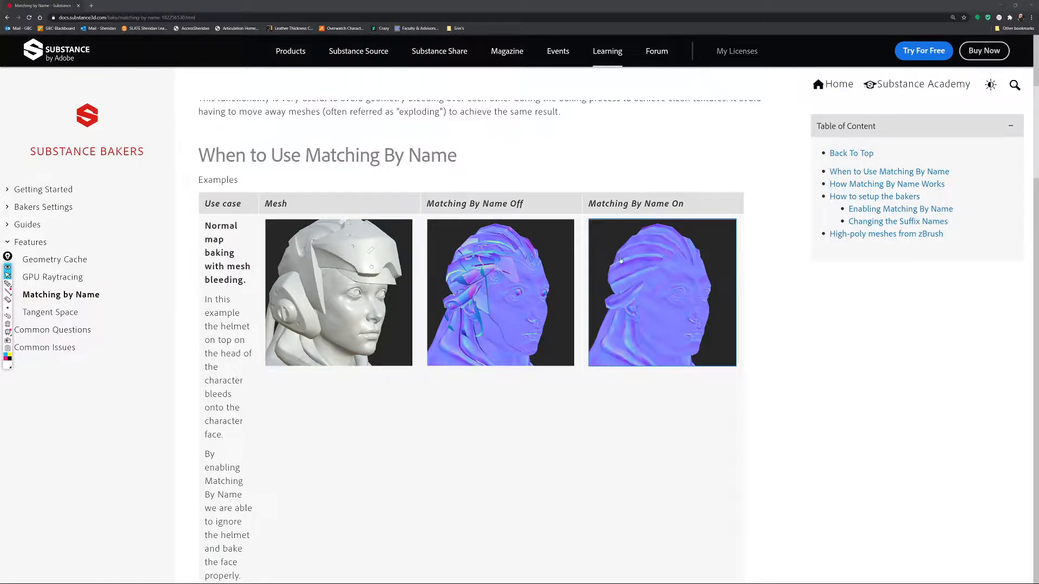
pyautogui.keyDown('ctrl'); pyautogui.scroll(-1, 600, 260); pyautogui.keyUp('ctrl')
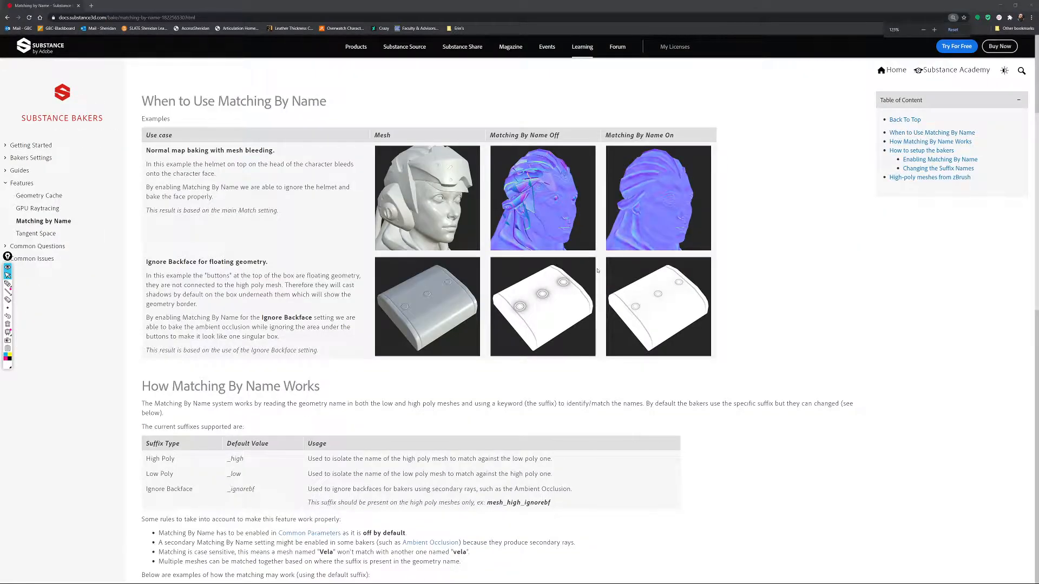
pyautogui.scroll(-5, 597, 271)
pyautogui.scroll(2, 325, 241)
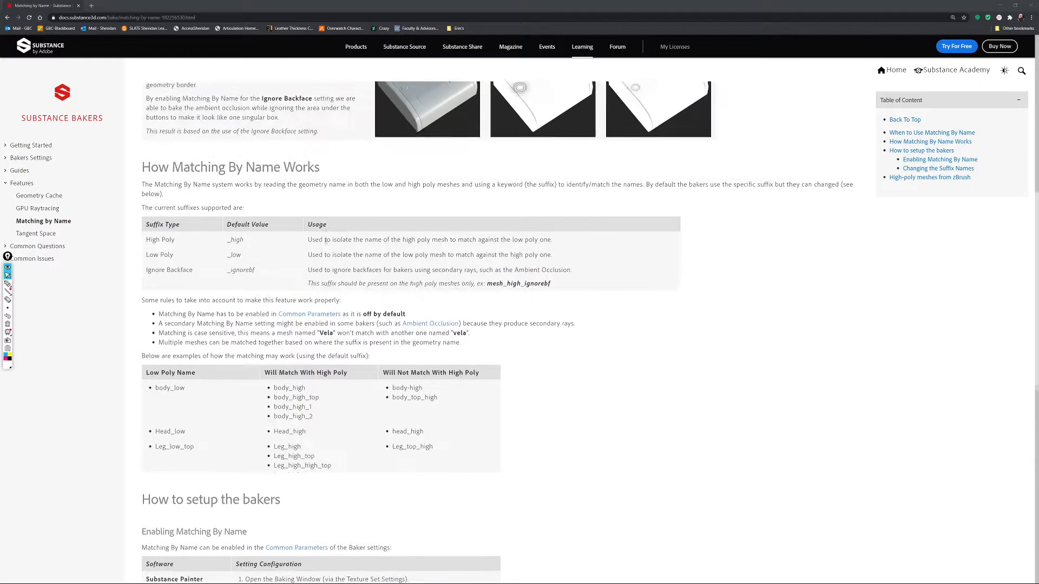
pyautogui.moveTo(229, 252); pyautogui.dragTo(260, 287)
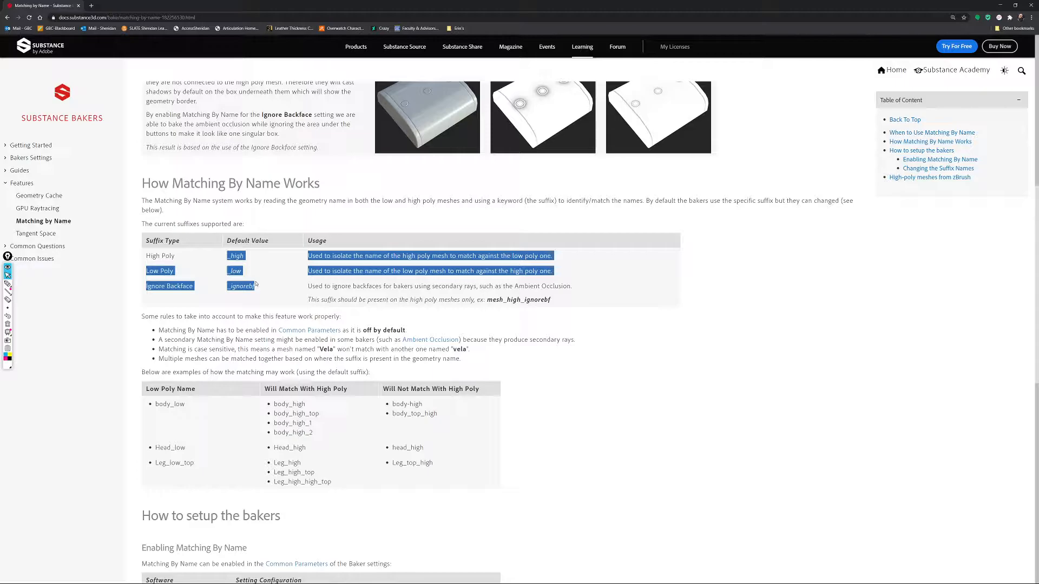
pyautogui.scroll(3, 409, 239)
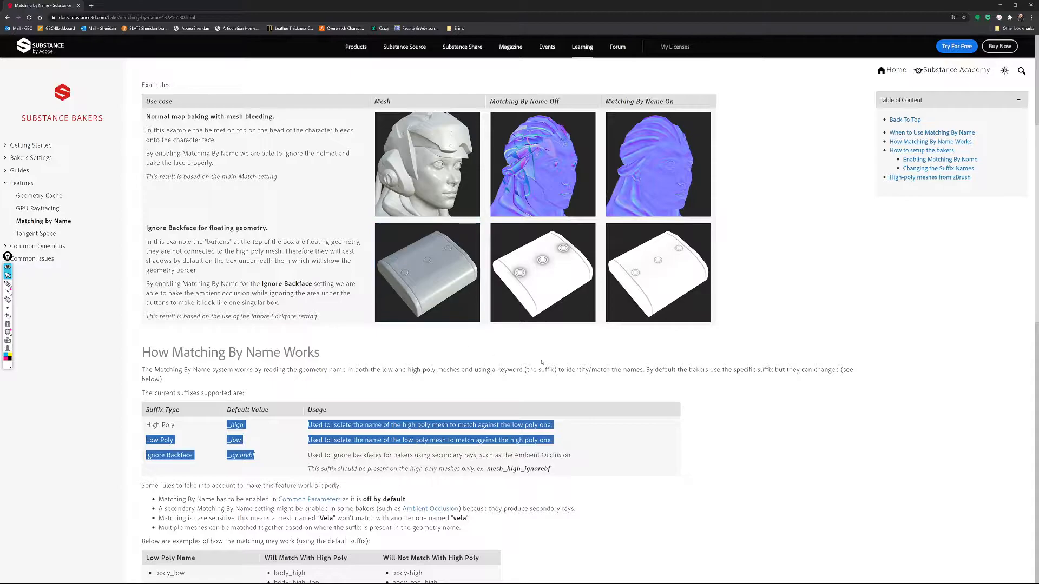
pyautogui.scroll(-6, 301, 422)
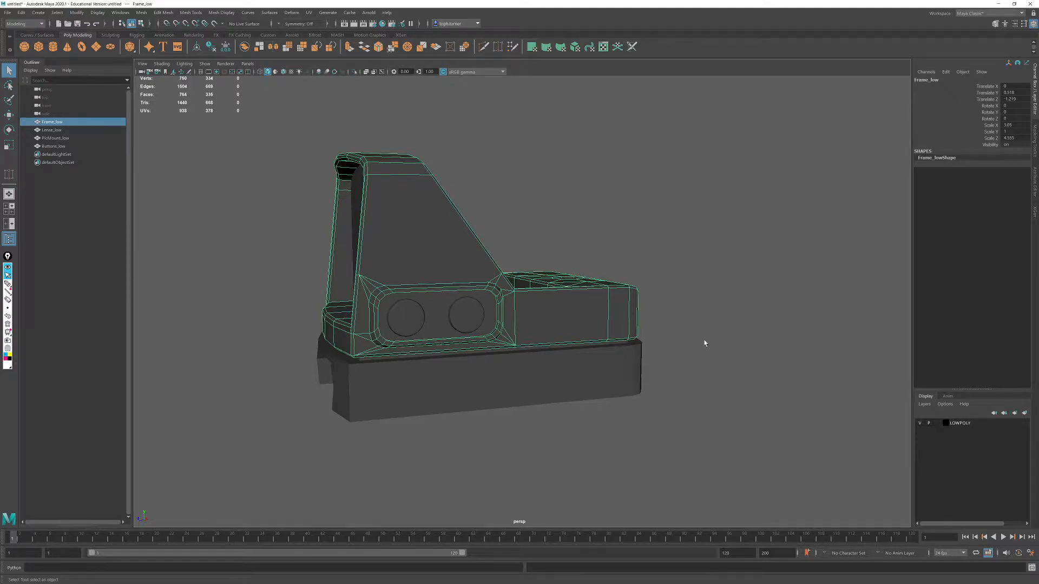
pyautogui.keyDown('alt'); pyautogui.moveTo(703, 343); pyautogui.dragTo(729, 344); pyautogui.keyUp('alt')
pyautogui.keyDown('alt'); pyautogui.moveTo(729, 344); pyautogui.dragTo(510, 267, button='right'); pyautogui.keyUp('alt')
pyautogui.keyDown('alt'); pyautogui.moveTo(590, 257); pyautogui.dragTo(544, 283); pyautogui.keyUp('alt')
pyautogui.keyDown('alt'); pyautogui.moveTo(544, 283); pyautogui.dragTo(568, 371, button='right'); pyautogui.keyUp('alt')
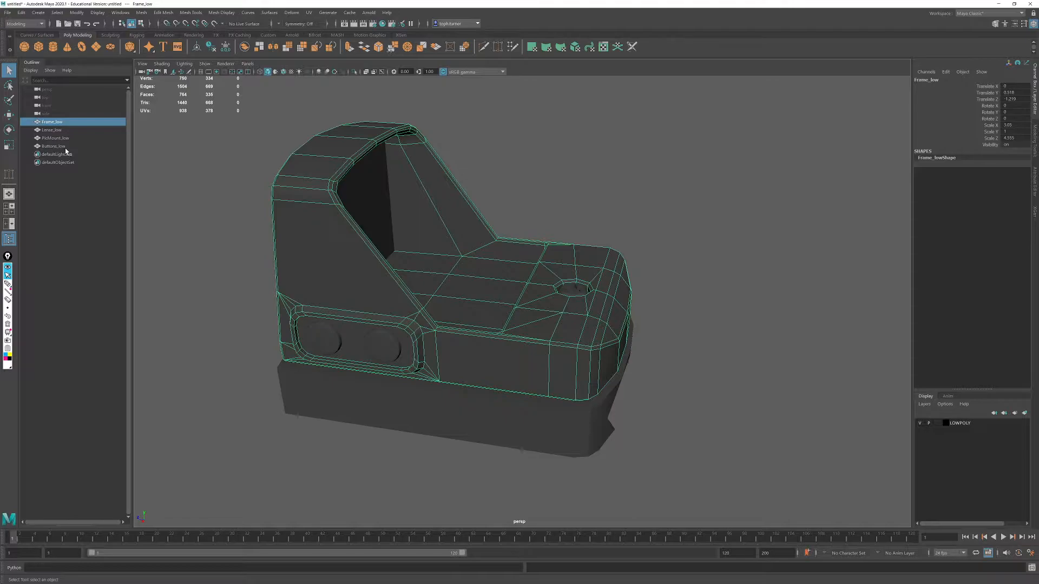
pyautogui.keyDown('alt'); pyautogui.moveTo(443, 243); pyautogui.dragTo(475, 210); pyautogui.keyUp('alt')
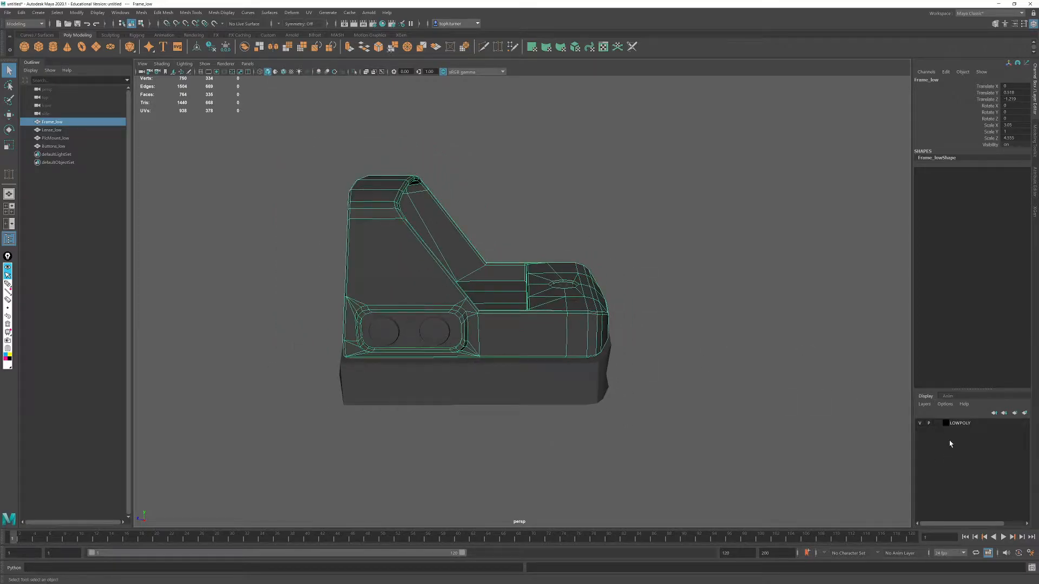
# - Add the frame, lens, mount and button meshes to the LOWPOLY display layer and check it by toggling the layer's visibility
pyautogui.click(949, 422)
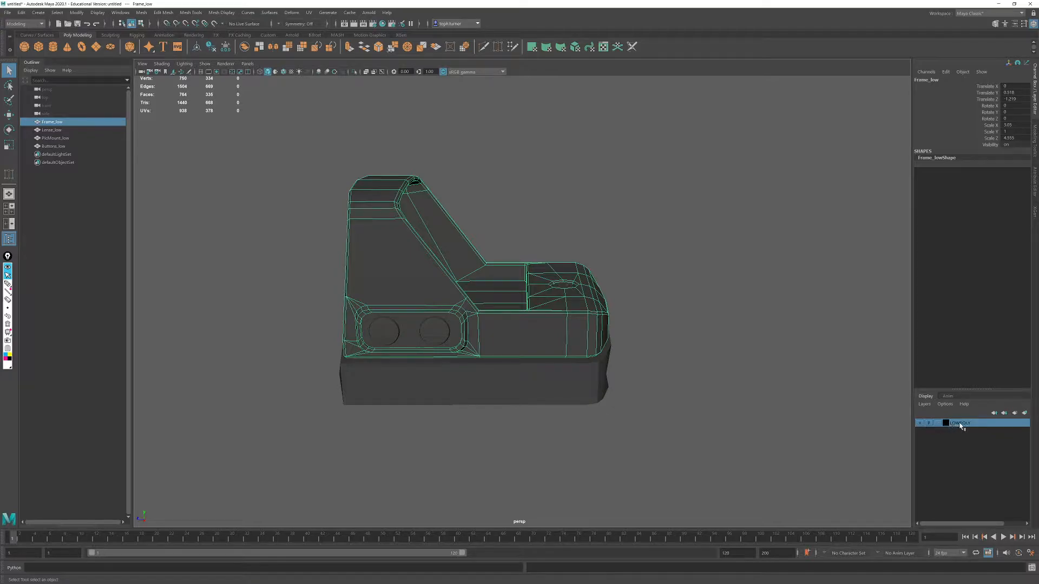
pyautogui.rightClick(960, 426)
pyautogui.click(375, 222)
pyautogui.moveTo(299, 151); pyautogui.dragTo(724, 439)
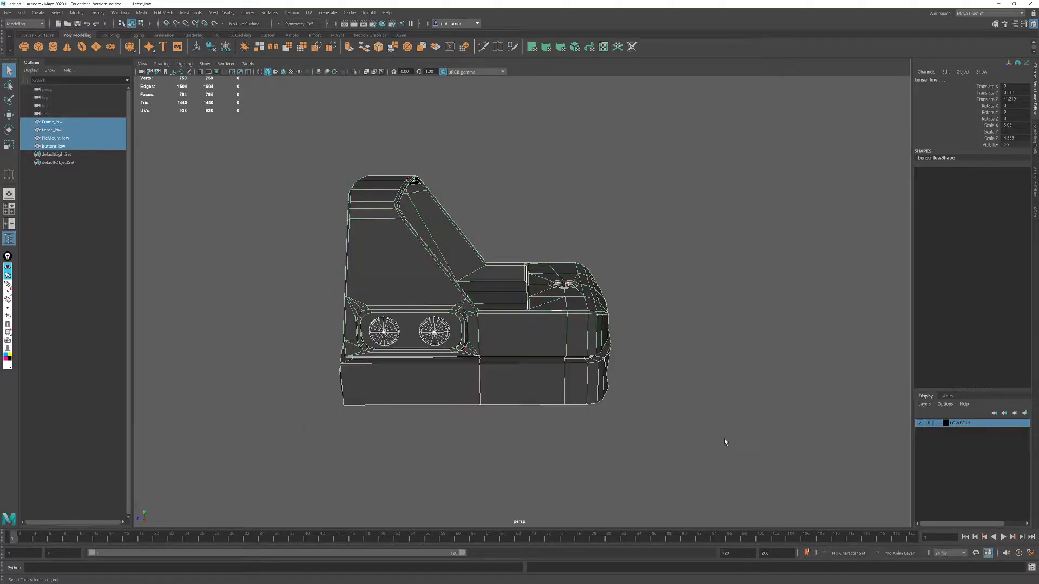
pyautogui.rightClick(960, 427)
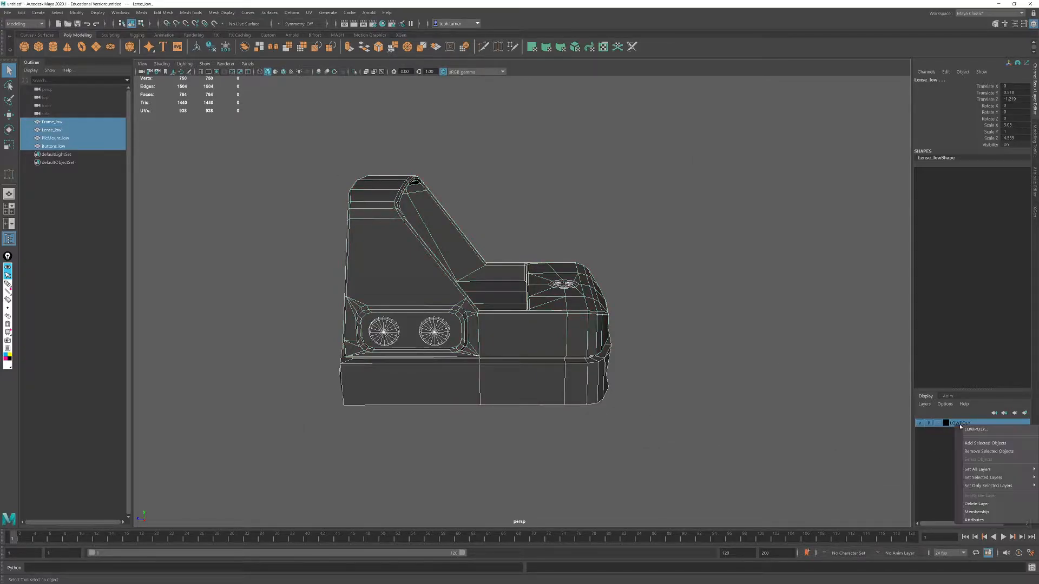
pyautogui.click(984, 443)
pyautogui.keyDown('alt'); pyautogui.moveTo(650, 462); pyautogui.dragTo(703, 475); pyautogui.keyUp('alt')
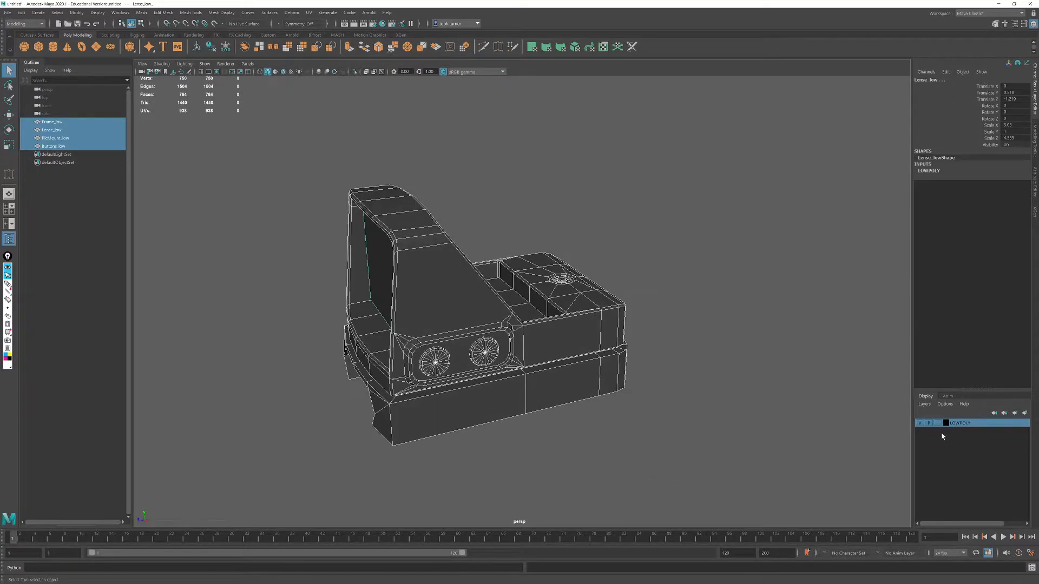
pyautogui.click(918, 423)
pyautogui.click(918, 423)
# - Duplicate all four low-poly meshes and create a new display layer named HighPoly
pyautogui.moveTo(735, 154); pyautogui.dragTo(248, 448)
pyautogui.hotkey('ctrl', 'd')
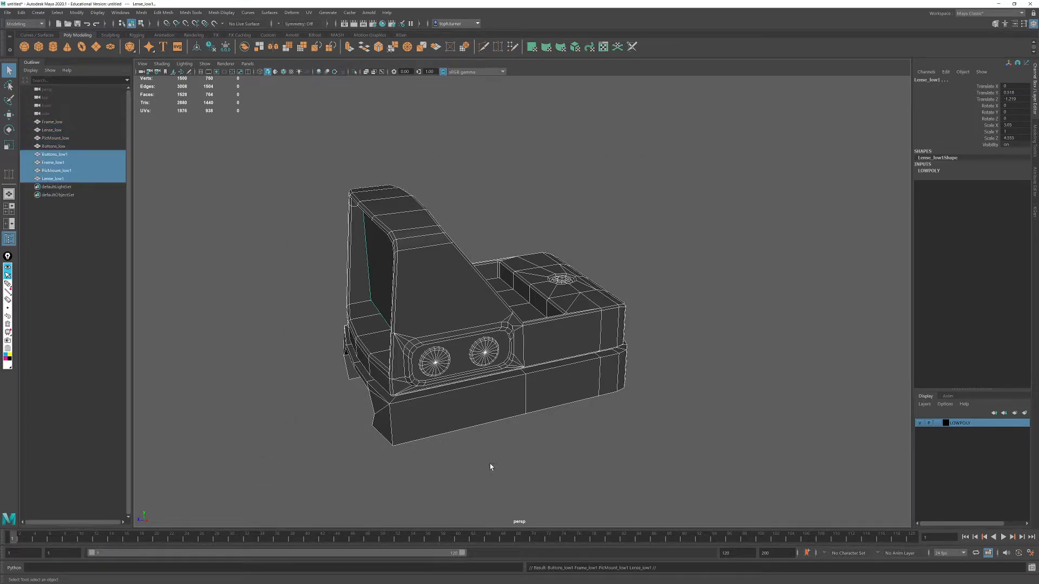
pyautogui.click(1015, 413)
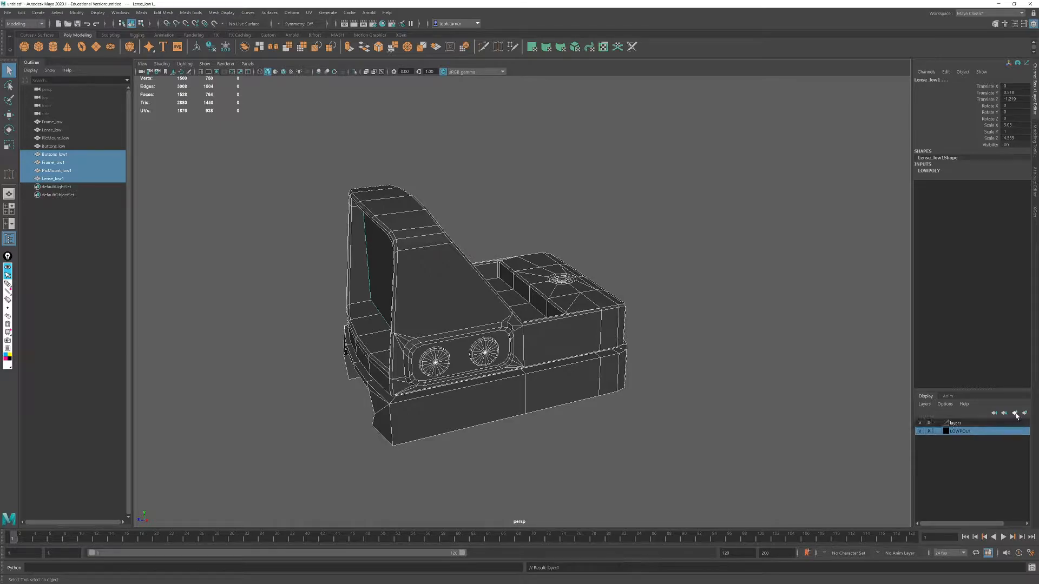
pyautogui.rightClick(962, 428)
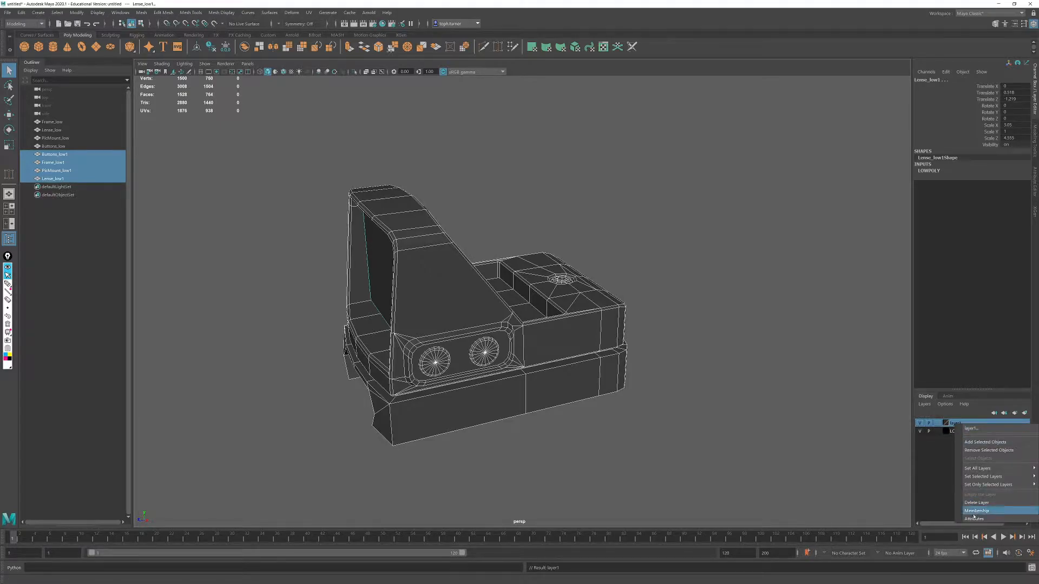
pyautogui.click(980, 428)
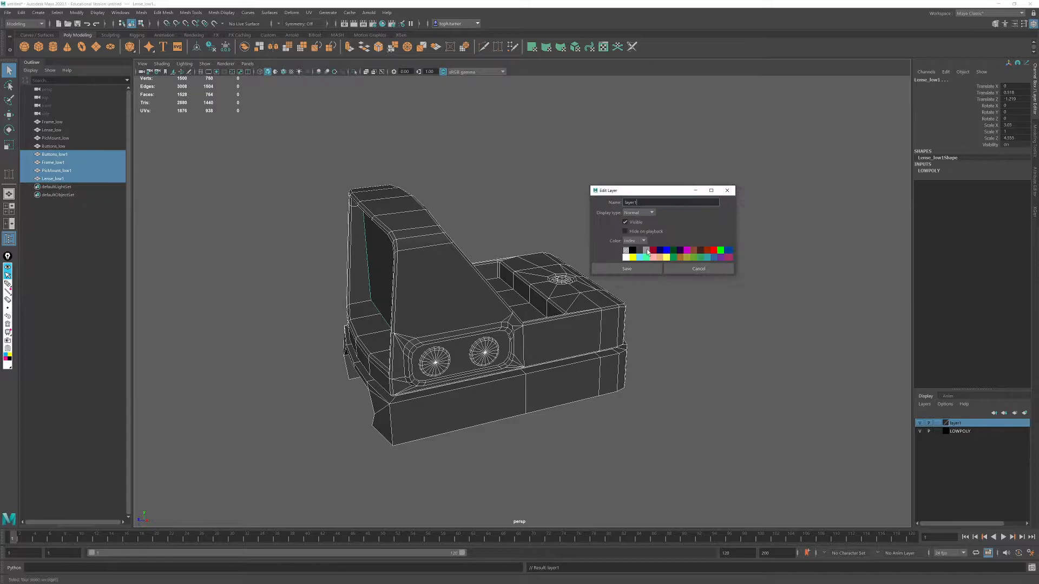
pyautogui.doubleClick(639, 203)
pyautogui.write('HighPoly')
pyautogui.click(641, 269)
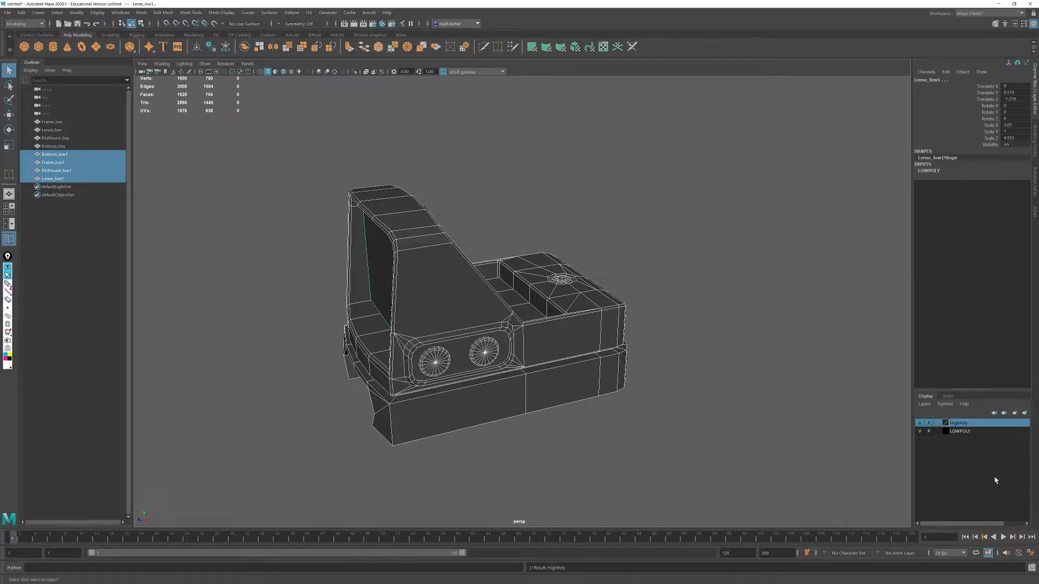
# - Add the duplicated meshes to the HighPoly layer and hide the LOWPOLY layer
pyautogui.rightClick(960, 424)
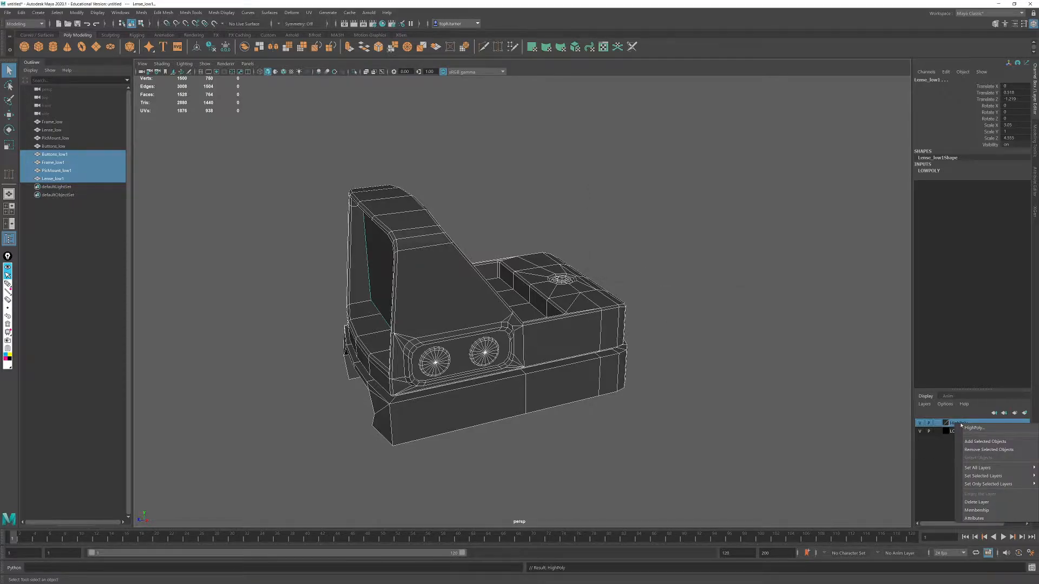
pyautogui.click(974, 442)
pyautogui.click(920, 431)
pyautogui.click(739, 377)
pyautogui.moveTo(325, 144); pyautogui.dragTo(627, 409)
# - Rename the duplicated buttons mesh as Buttons_high
pyautogui.click(61, 155)
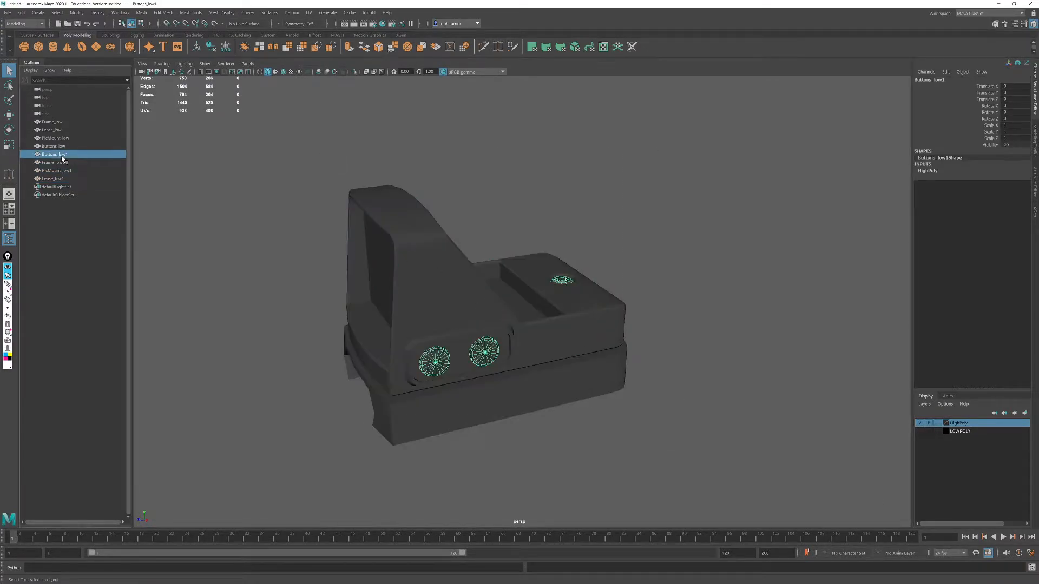
pyautogui.doubleClick(60, 155)
pyautogui.write('high')
pyautogui.press('Return')
# - Rename the duplicated frame mesh as Frame_high
pyautogui.click(64, 164)
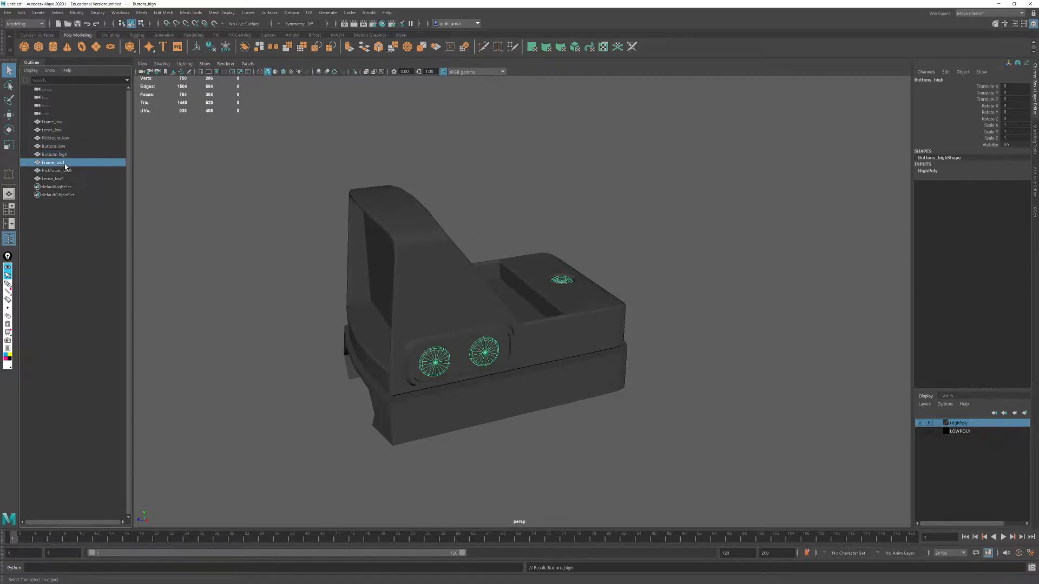
pyautogui.doubleClick(59, 164)
pyautogui.moveTo(57, 163); pyautogui.dragTo(164, 160)
pyautogui.press('BackSpace')
pyautogui.write('h')
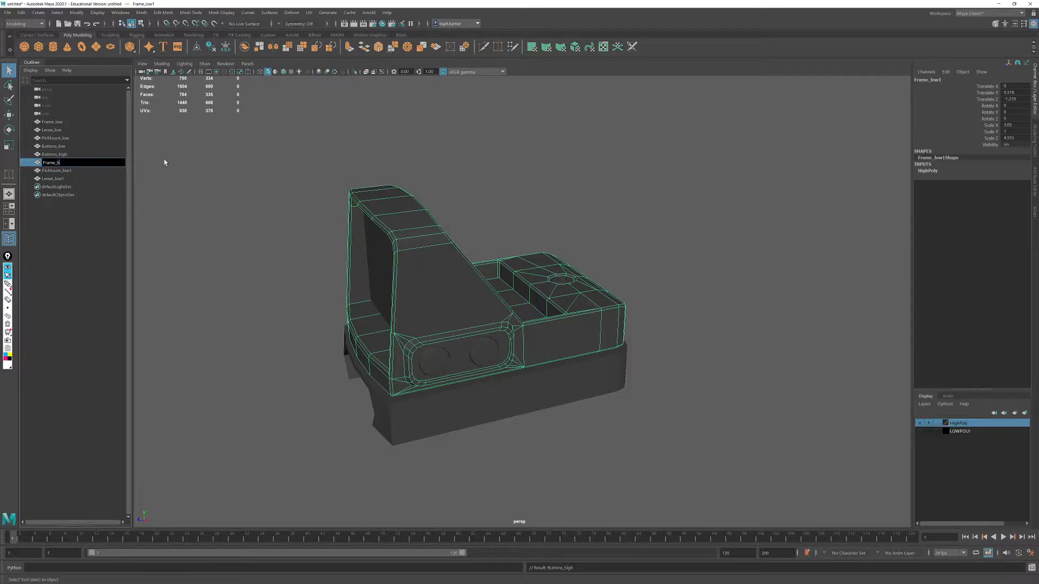
pyautogui.write('igh')
pyautogui.press('Return')
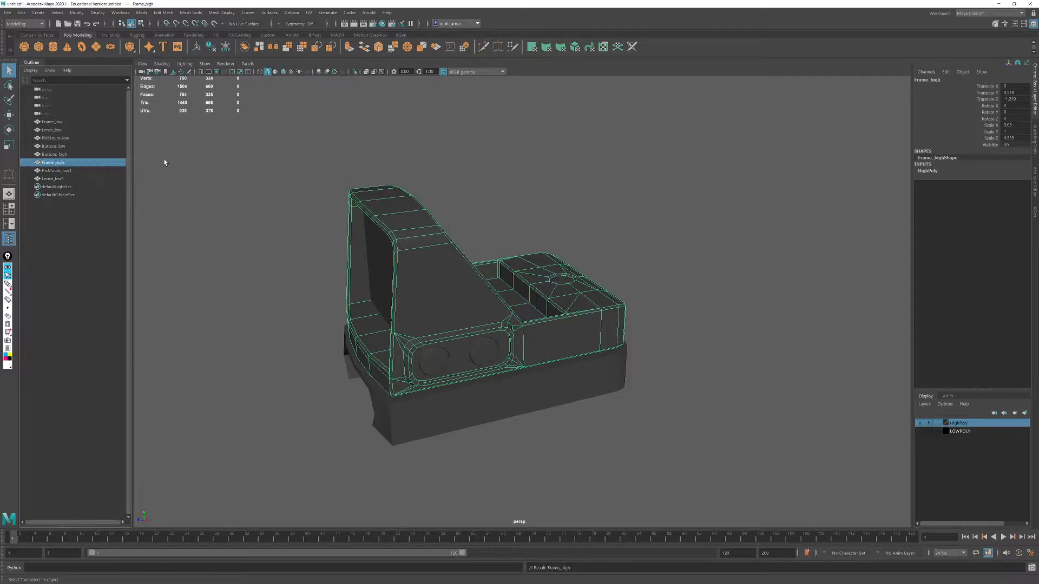
# - Rename the duplicated mount mesh as PicMount_high
pyautogui.doubleClick(65, 170)
pyautogui.press('End')
pyautogui.press('BackSpace')
pyautogui.press('BackSpace')
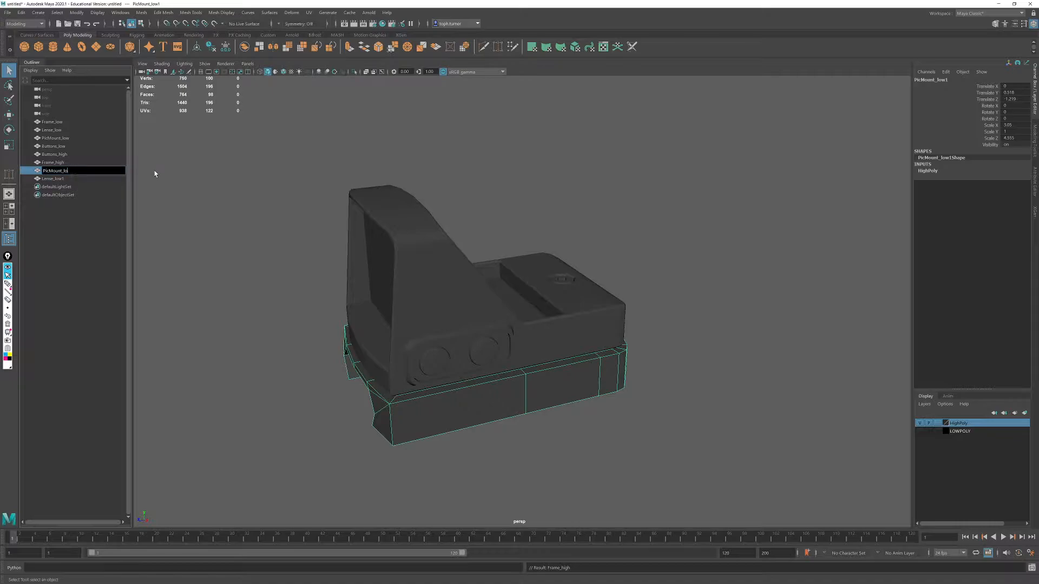
pyautogui.write('high')
pyautogui.press('Return')
# - Rename the duplicated lens mesh as Lense_high
pyautogui.click(70, 179)
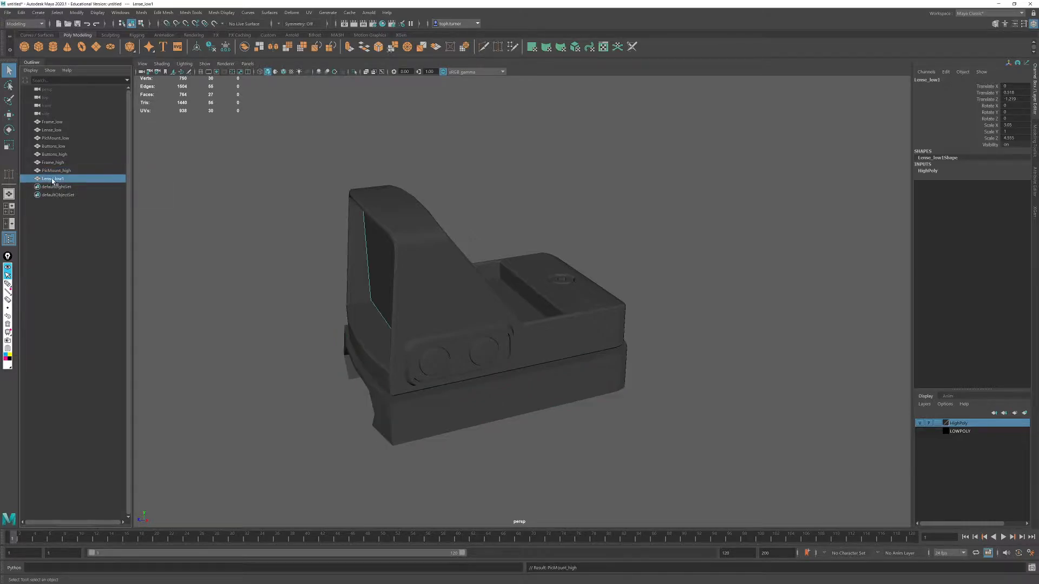
pyautogui.doubleClick(53, 181)
pyautogui.hotkey('shift', 'Left')
pyautogui.hotkey('shift', 'Left')
pyautogui.hotkey('shift', 'Left')
pyautogui.hotkey('shift', 'Left')
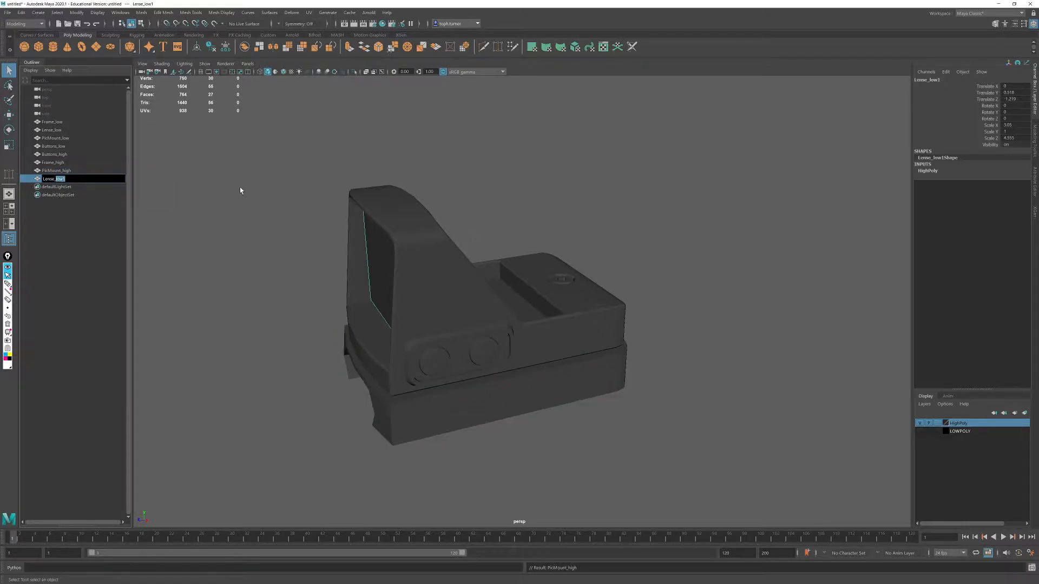
pyautogui.write('high')
pyautogui.press('Return')
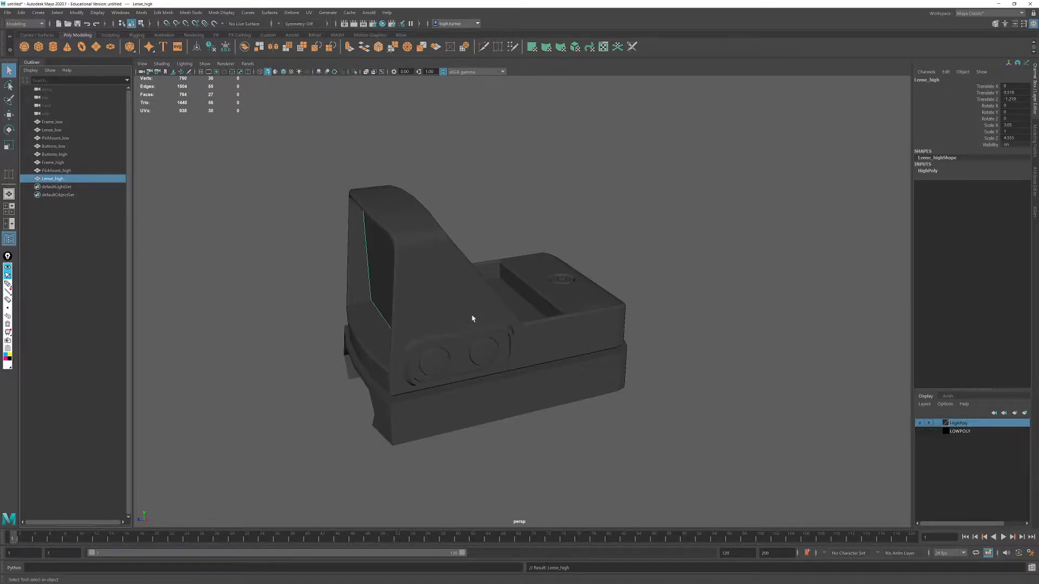
# - Switch to the browser's tru-tec truglow image search and view the eBay Truglo red-dot sight photo in its own tab
pyautogui.keyDown('alt'); pyautogui.moveTo(474, 323); pyautogui.dragTo(522, 308); pyautogui.keyUp('alt')
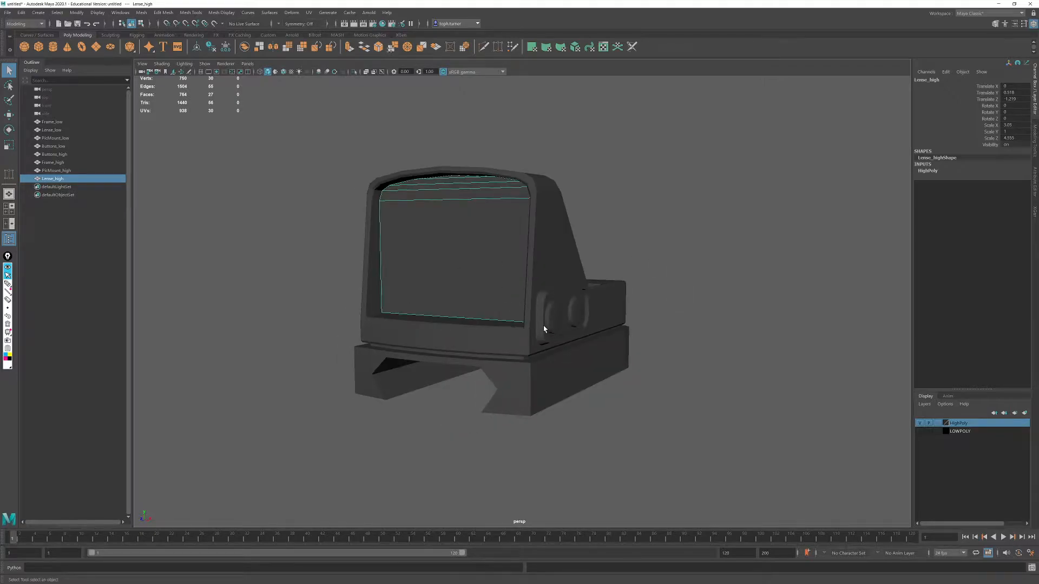
pyautogui.moveTo(556, 374)
pyautogui.keyDown('alt'); pyautogui.mouseDown()
pyautogui.moveTo(475, 364)
pyautogui.moveTo(543, 381)
pyautogui.mouseUp(); pyautogui.keyUp('alt')
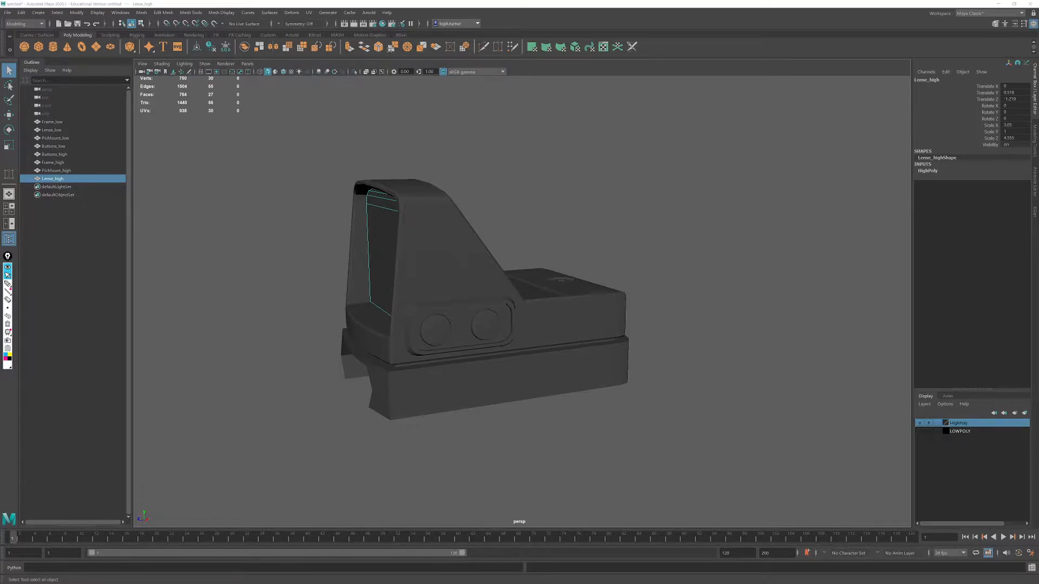
pyautogui.hotkey('alt', 'Tab')
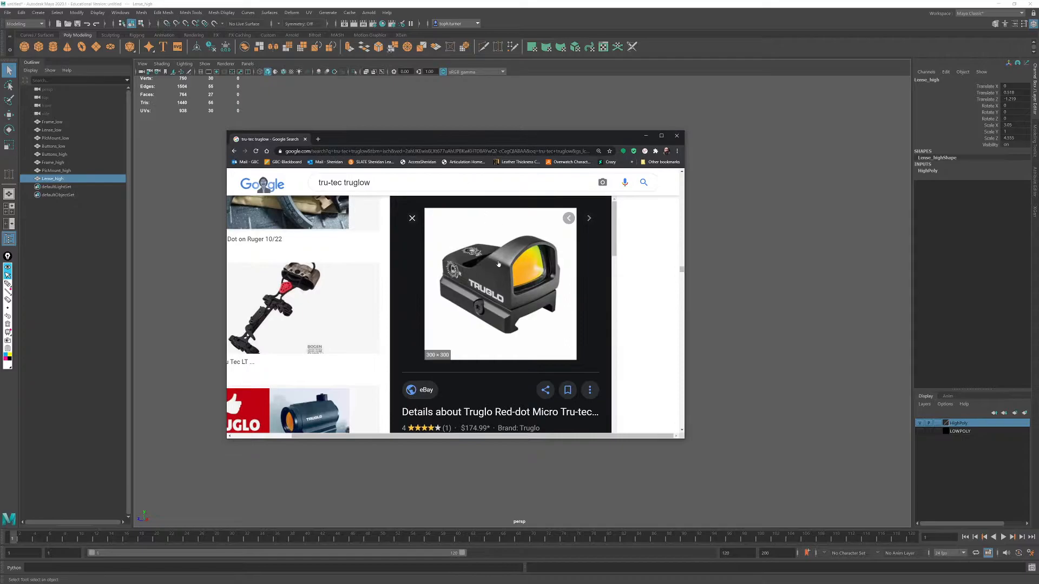
pyautogui.rightClick(498, 262)
pyautogui.click(534, 325)
pyautogui.click(346, 141)
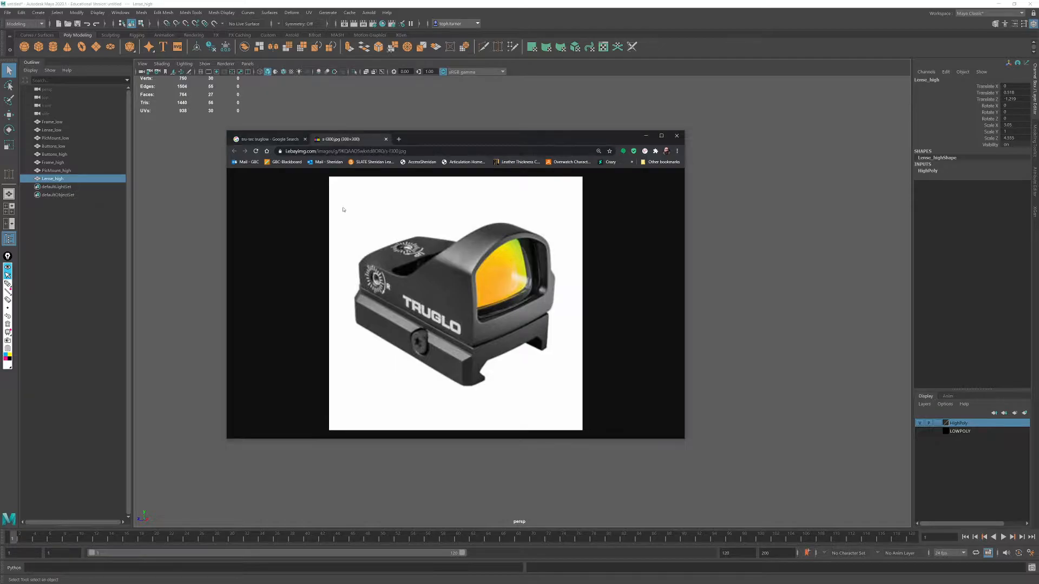
# - Return to the image search results, find the related Fleet Farm Tru-Tec sight photo and open that image in a new tab
pyautogui.click(266, 139)
pyautogui.scroll(-3, 505, 358)
pyautogui.scroll(-4, 505, 357)
pyautogui.scroll(3, 520, 346)
pyautogui.rightClick(540, 328)
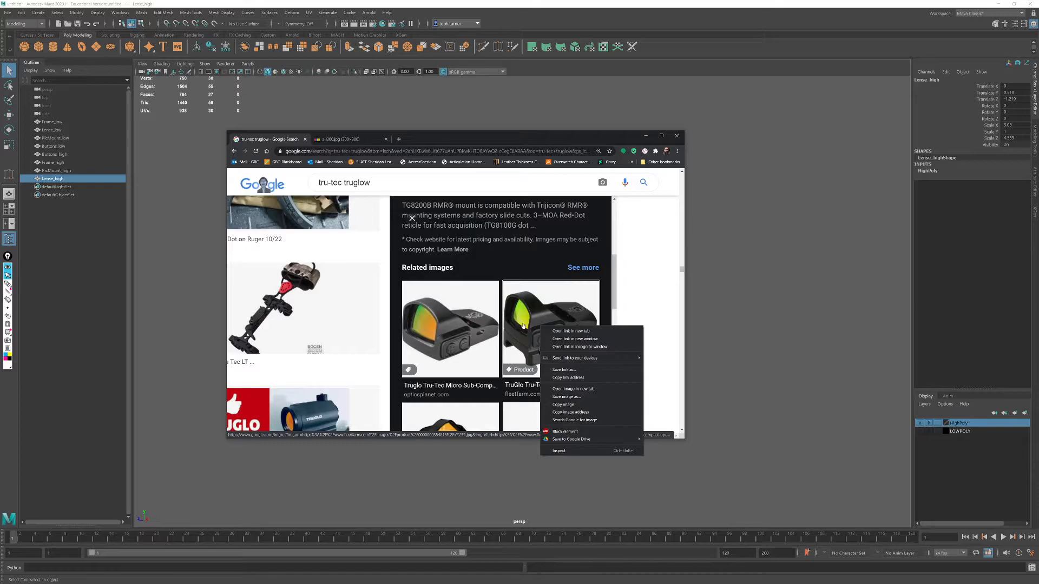
pyautogui.click(522, 325)
pyautogui.rightClick(496, 302)
pyautogui.click(519, 364)
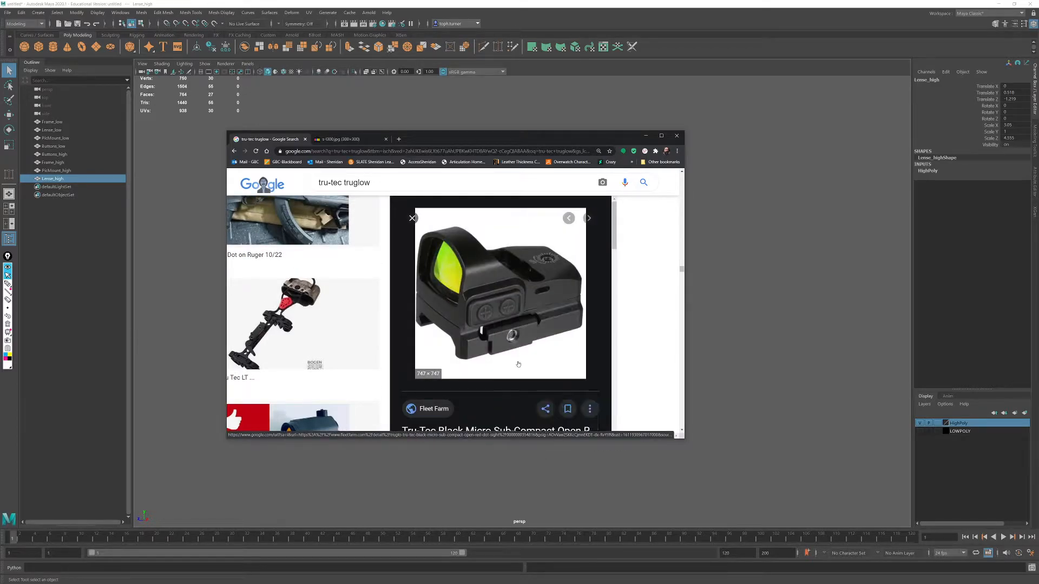
# - Bring up the enlarged Fleet Farm sight photo and move the browser window off the modelling screen to return to Maya
pyautogui.click(421, 139)
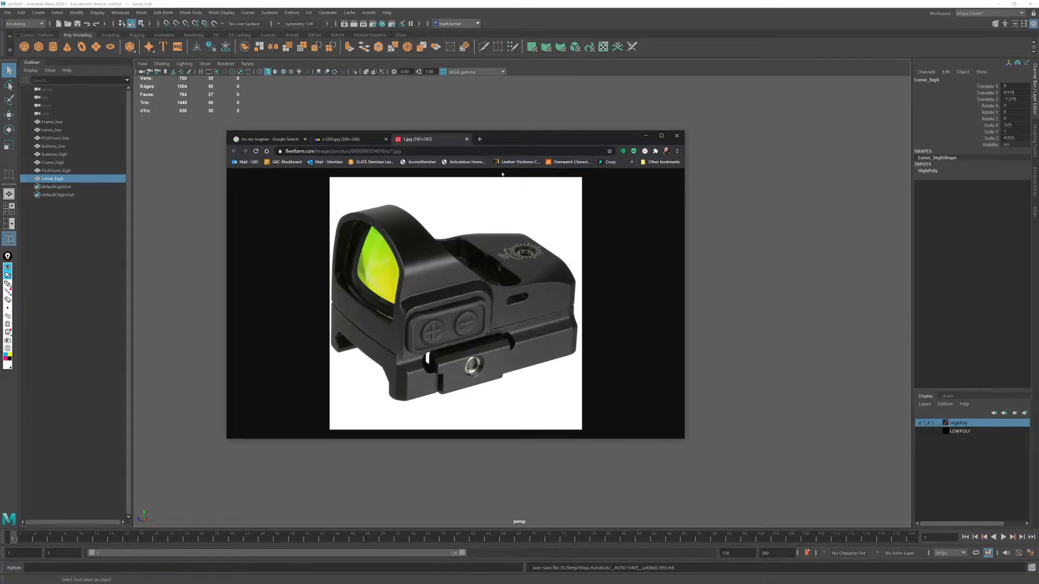
pyautogui.moveTo(500, 142); pyautogui.dragTo(1038, 260)
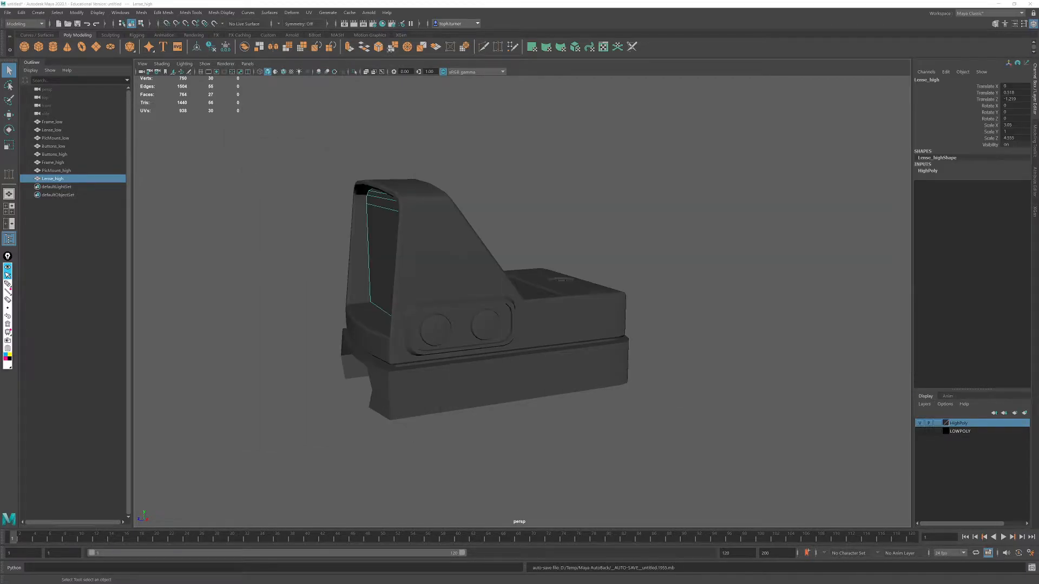
pyautogui.scroll(8, 534, 285)
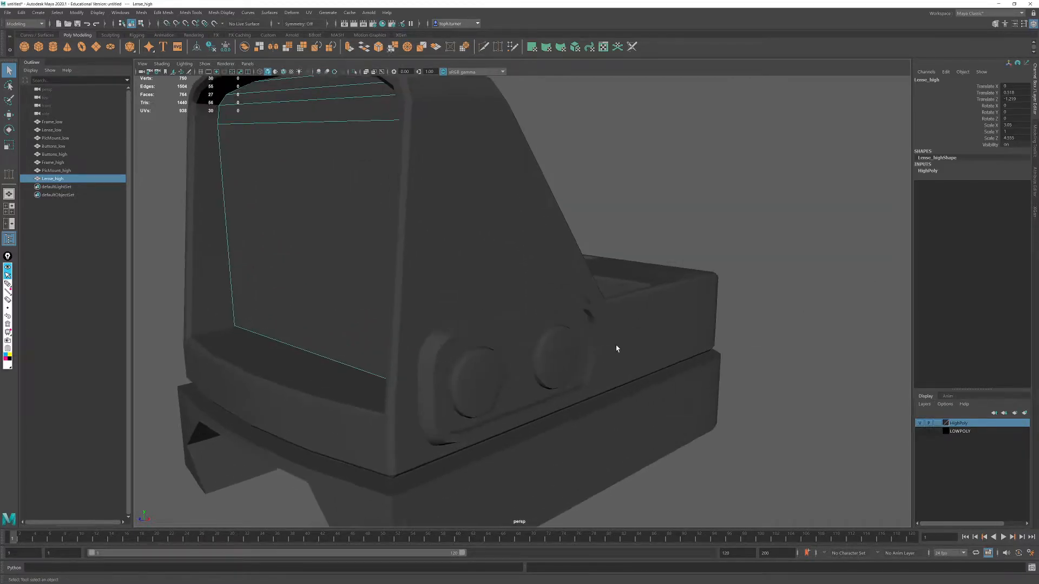
# - Select the Frame_high mesh and isolate it in the viewport
pyautogui.scroll(1, 575, 320)
pyautogui.click(461, 301)
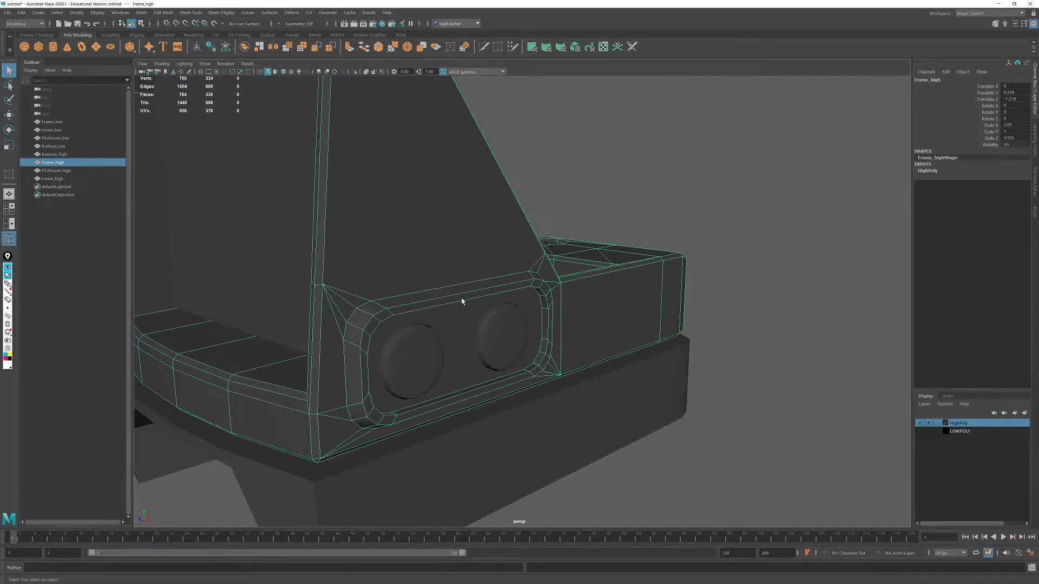
pyautogui.keyDown('alt'); pyautogui.moveTo(462, 301); pyautogui.dragTo(492, 318); pyautogui.keyUp('alt')
pyautogui.scroll(-5, 516, 356)
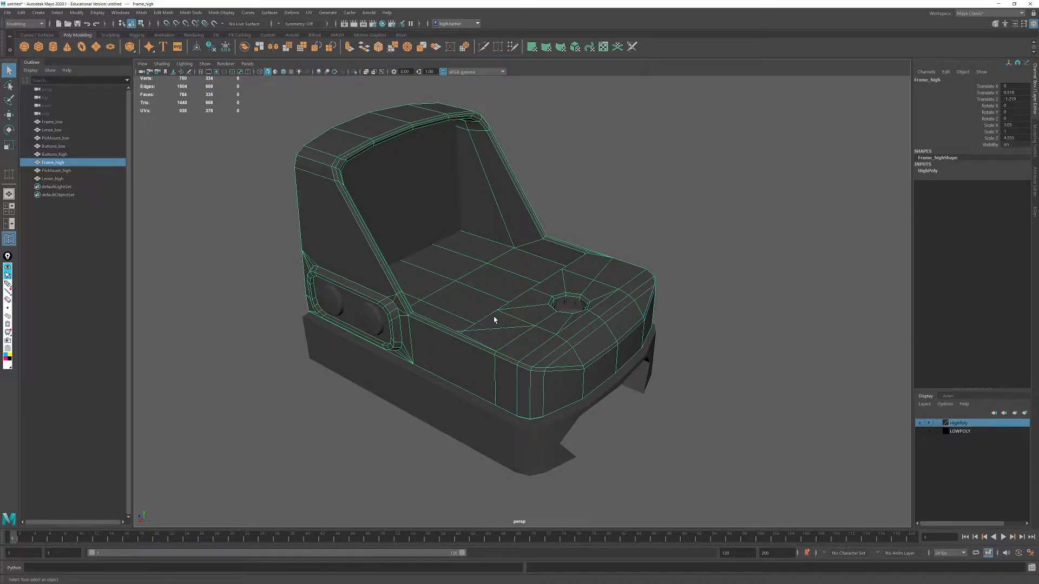
pyautogui.keyDown('alt'); pyautogui.moveTo(455, 336); pyautogui.dragTo(489, 336); pyautogui.keyUp('alt')
pyautogui.keyDown('alt'); pyautogui.moveTo(490, 337); pyautogui.dragTo(584, 394, button='right'); pyautogui.keyUp('alt')
pyautogui.keyDown('alt'); pyautogui.moveTo(541, 414); pyautogui.dragTo(607, 377); pyautogui.keyUp('alt')
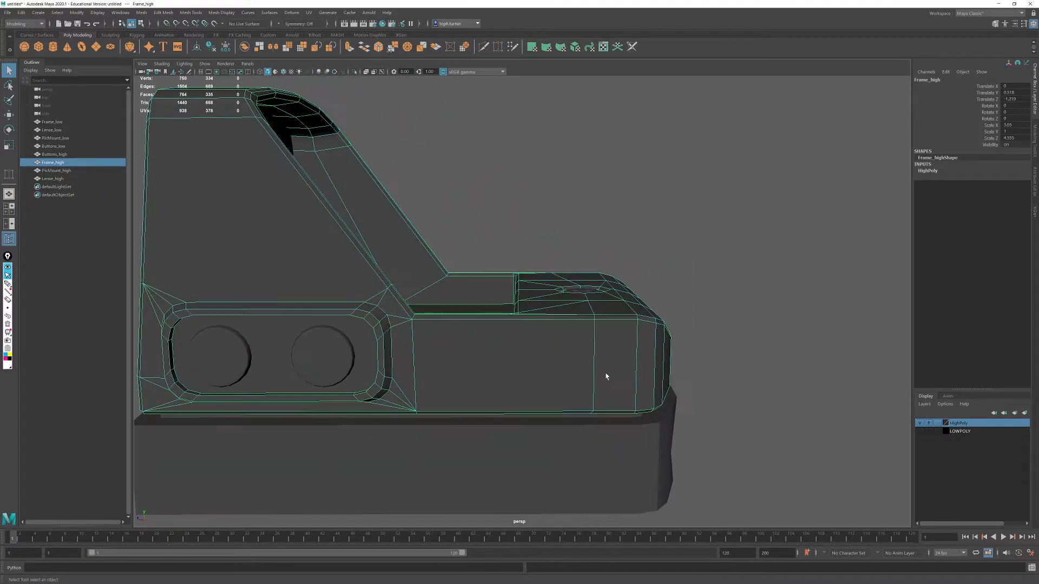
pyautogui.keyDown('alt'); pyautogui.moveTo(607, 377); pyautogui.dragTo(485, 333, button='right'); pyautogui.keyUp('alt')
pyautogui.keyDown('alt'); pyautogui.moveTo(484, 334); pyautogui.dragTo(508, 339); pyautogui.keyUp('alt')
pyautogui.keyDown('alt'); pyautogui.moveTo(508, 338); pyautogui.dragTo(461, 330, button='right'); pyautogui.keyUp('alt')
pyautogui.keyDown('alt'); pyautogui.moveTo(462, 330); pyautogui.dragTo(443, 324); pyautogui.keyUp('alt')
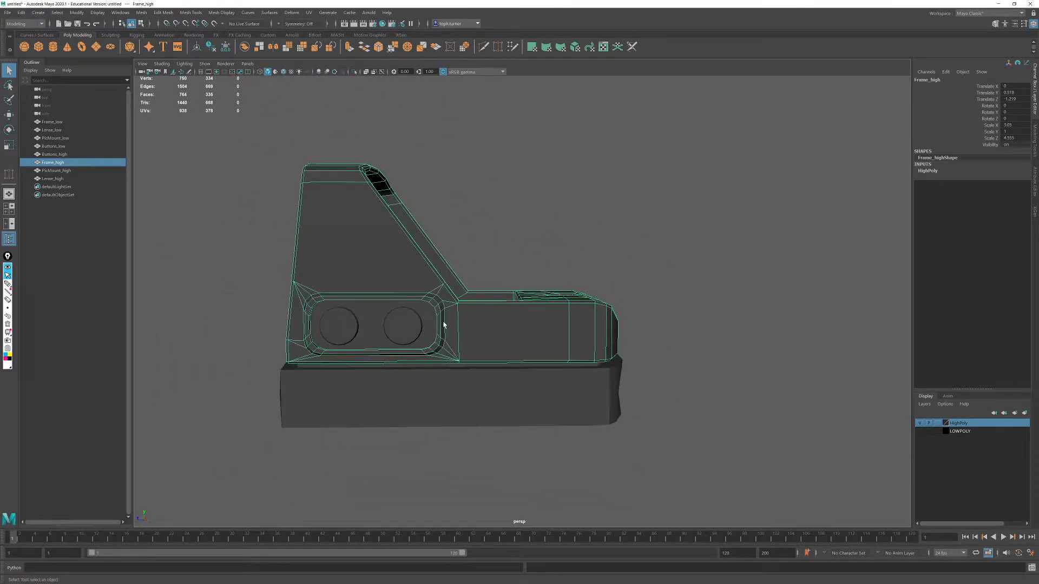
pyautogui.hotkey('ctrl', '1')
# - Show the Modeling Toolkit and select the large face inside the frame's side button recess
pyautogui.keyDown('alt'); pyautogui.moveTo(430, 259); pyautogui.dragTo(487, 310); pyautogui.keyUp('alt')
pyautogui.keyDown('alt'); pyautogui.moveTo(487, 311); pyautogui.dragTo(570, 352, button='right'); pyautogui.keyUp('alt')
pyautogui.keyDown('alt'); pyautogui.moveTo(571, 351); pyautogui.dragTo(686, 334, button='middle'); pyautogui.keyUp('alt')
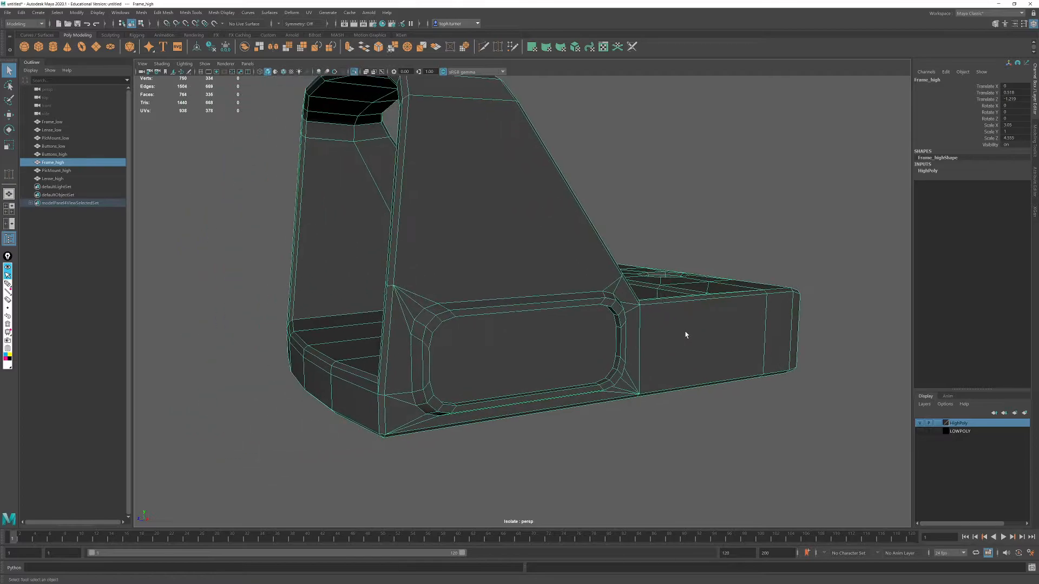
pyautogui.keyDown('alt'); pyautogui.moveTo(685, 334); pyautogui.dragTo(665, 331); pyautogui.keyUp('alt')
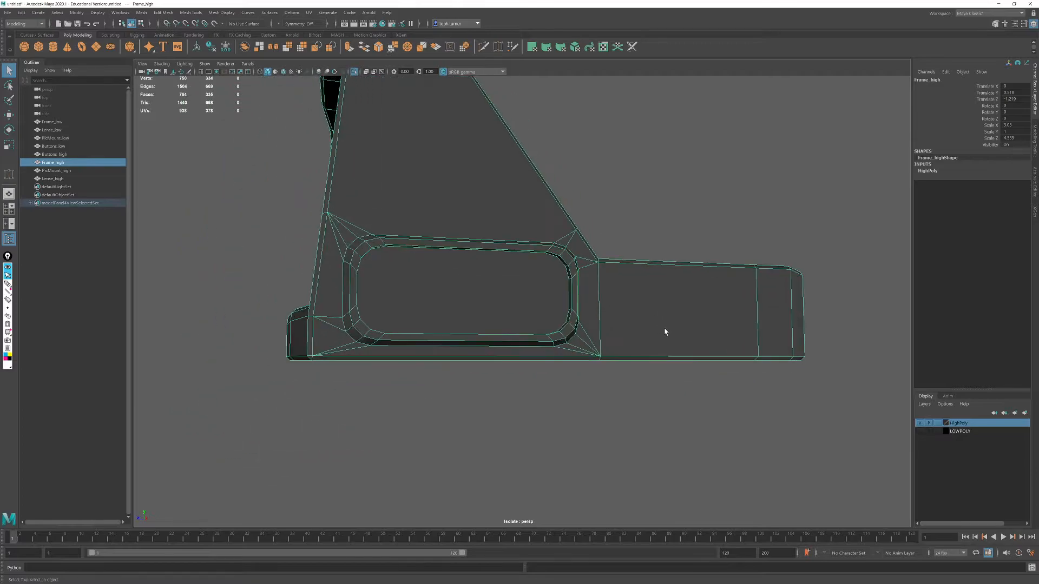
pyautogui.click(1035, 132)
pyautogui.click(827, 176)
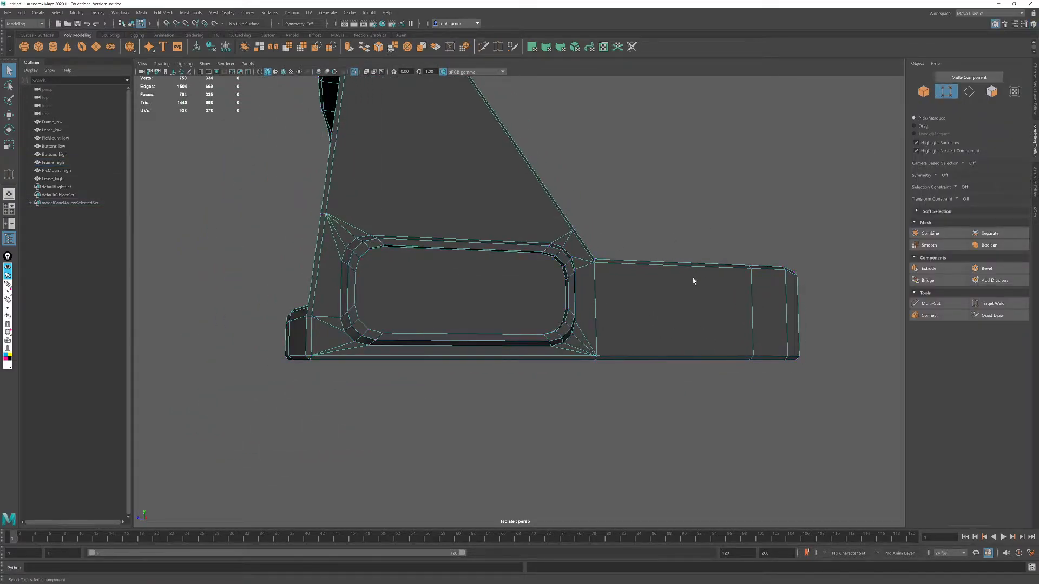
pyautogui.keyDown('alt'); pyautogui.moveTo(668, 280); pyautogui.dragTo(661, 282); pyautogui.keyUp('alt')
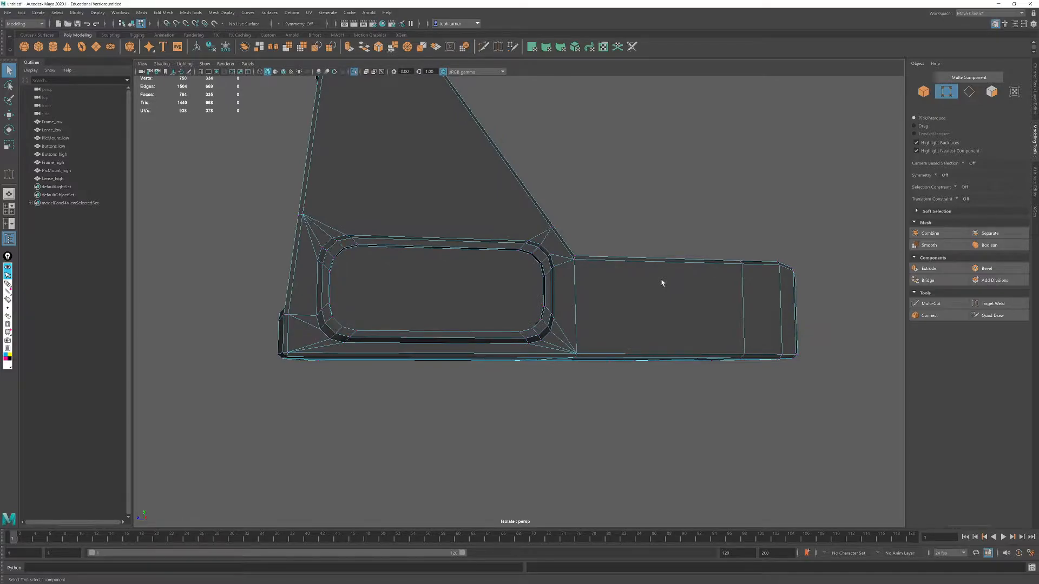
pyautogui.click(991, 91)
pyautogui.click(488, 283)
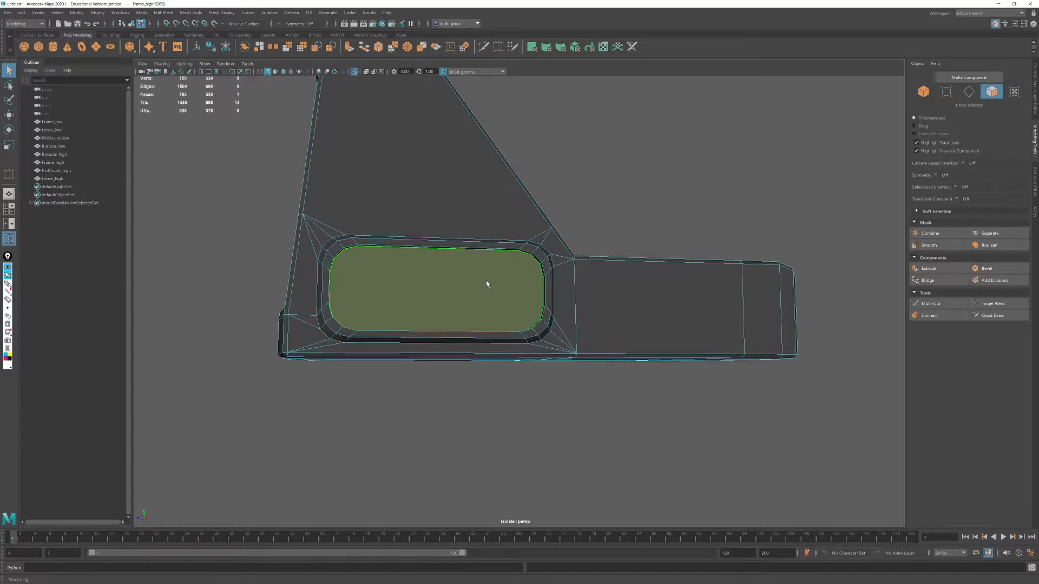
# - Examine the frame's edge layout around the button recess, side walls, lens opening and rear deck
pyautogui.keyDown('alt'); pyautogui.moveTo(532, 312); pyautogui.dragTo(540, 316); pyautogui.keyUp('alt')
pyautogui.keyDown('alt'); pyautogui.moveTo(540, 317); pyautogui.dragTo(513, 398, button='right'); pyautogui.keyUp('alt')
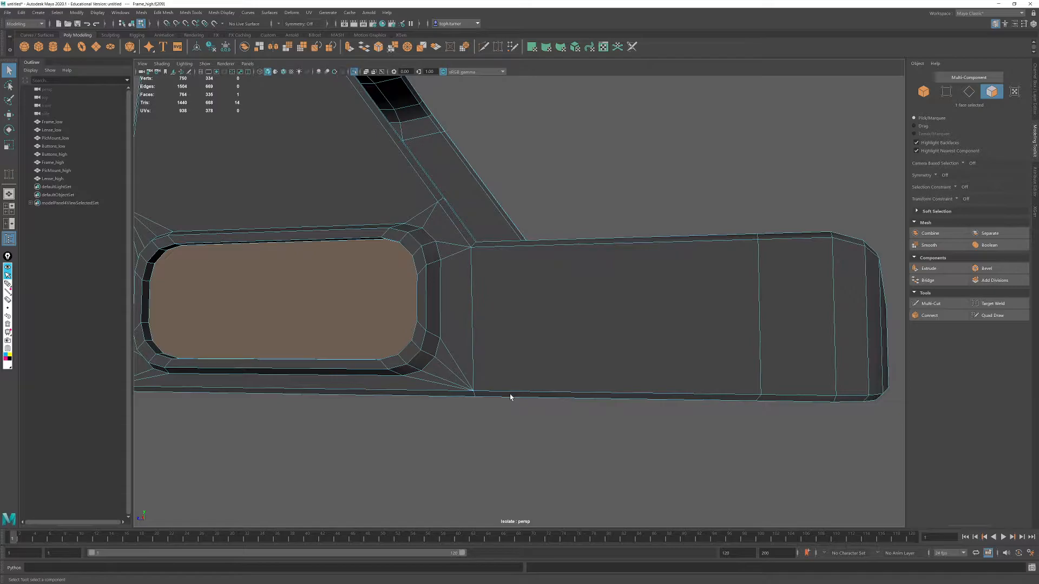
pyautogui.keyDown('alt'); pyautogui.moveTo(481, 364); pyautogui.dragTo(368, 290, button='right'); pyautogui.keyUp('alt')
pyautogui.keyDown('alt'); pyautogui.moveTo(368, 291); pyautogui.dragTo(398, 300); pyautogui.keyUp('alt')
pyautogui.keyDown('alt'); pyautogui.moveTo(591, 347); pyautogui.dragTo(556, 342); pyautogui.keyUp('alt')
pyautogui.keyDown('alt'); pyautogui.moveTo(686, 332); pyautogui.dragTo(570, 388); pyautogui.keyUp('alt')
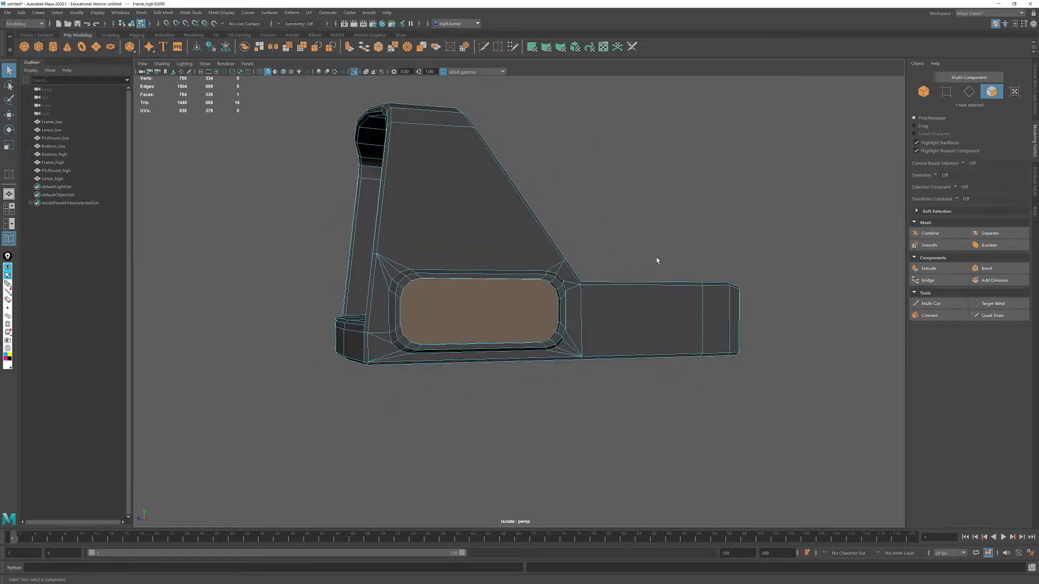
pyautogui.keyDown('alt'); pyautogui.moveTo(465, 233); pyautogui.dragTo(492, 343, button='right'); pyautogui.keyUp('alt')
pyautogui.keyDown('alt'); pyautogui.moveTo(357, 314); pyautogui.dragTo(438, 314); pyautogui.keyUp('alt')
pyautogui.keyDown('alt'); pyautogui.moveTo(568, 319); pyautogui.dragTo(548, 254, button='right'); pyautogui.keyUp('alt')
pyautogui.click(969, 92)
pyautogui.keyDown('alt'); pyautogui.moveTo(713, 232); pyautogui.dragTo(639, 242); pyautogui.keyUp('alt')
pyautogui.keyDown('alt'); pyautogui.moveTo(486, 284); pyautogui.dragTo(517, 290, button='right'); pyautogui.keyUp('alt')
pyautogui.keyDown('alt'); pyautogui.moveTo(543, 291); pyautogui.dragTo(496, 287); pyautogui.keyUp('alt')
pyautogui.keyDown('alt'); pyautogui.moveTo(265, 298); pyautogui.dragTo(387, 332); pyautogui.keyUp('alt')
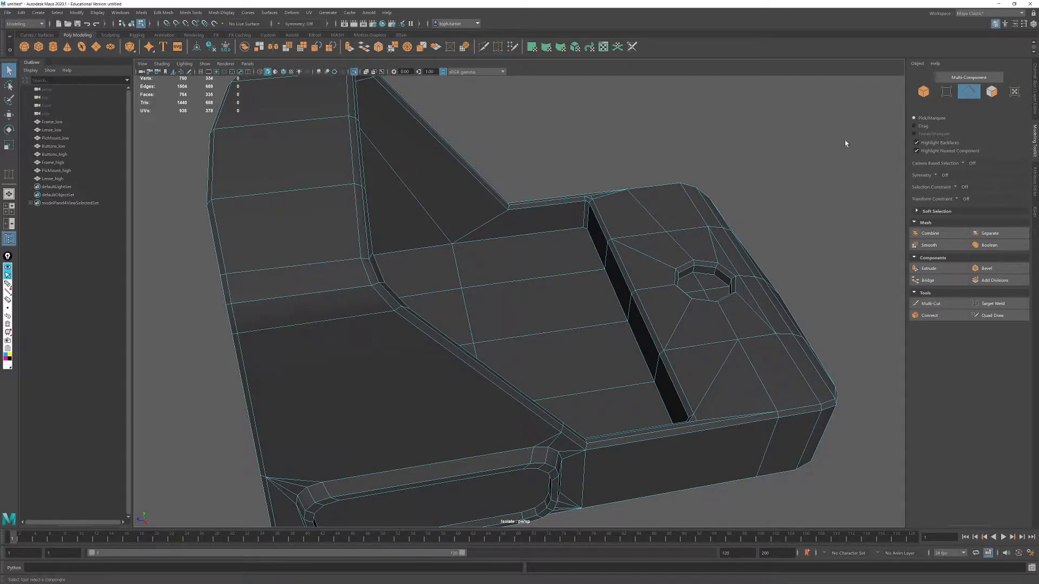
# - Return Frame_high to object selection and turn on its smooth mesh preview
pyautogui.click(923, 91)
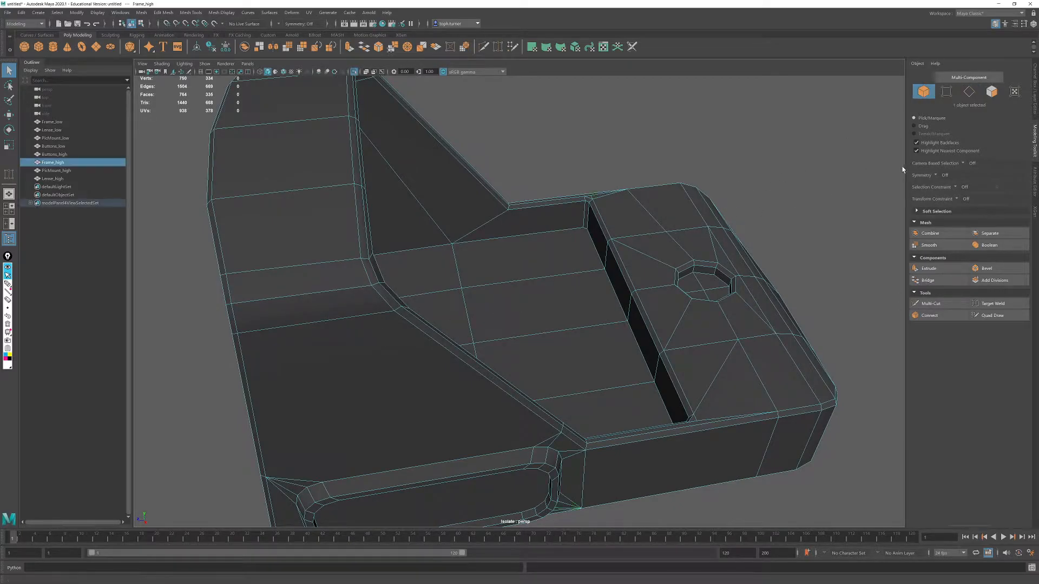
pyautogui.press('3')
pyautogui.keyDown('alt'); pyautogui.moveTo(686, 277); pyautogui.dragTo(684, 269); pyautogui.keyUp('alt')
pyautogui.keyDown('alt'); pyautogui.moveTo(683, 269); pyautogui.dragTo(573, 223, button='right'); pyautogui.keyUp('alt')
pyautogui.keyDown('alt'); pyautogui.moveTo(572, 226); pyautogui.dragTo(612, 232); pyautogui.keyUp('alt')
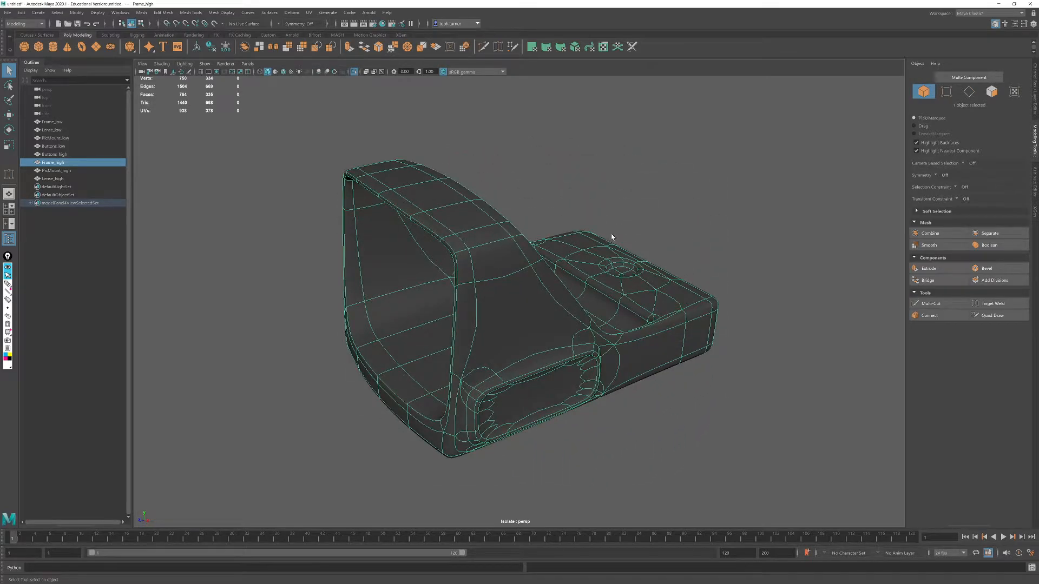
# - Deselect the frame and examine how its corners, button recess, rear pocket and screw hole look when smoothed
pyautogui.click(781, 221)
pyautogui.keyDown('alt'); pyautogui.moveTo(781, 222); pyautogui.dragTo(521, 323); pyautogui.keyUp('alt')
pyautogui.scroll(3, 520, 323)
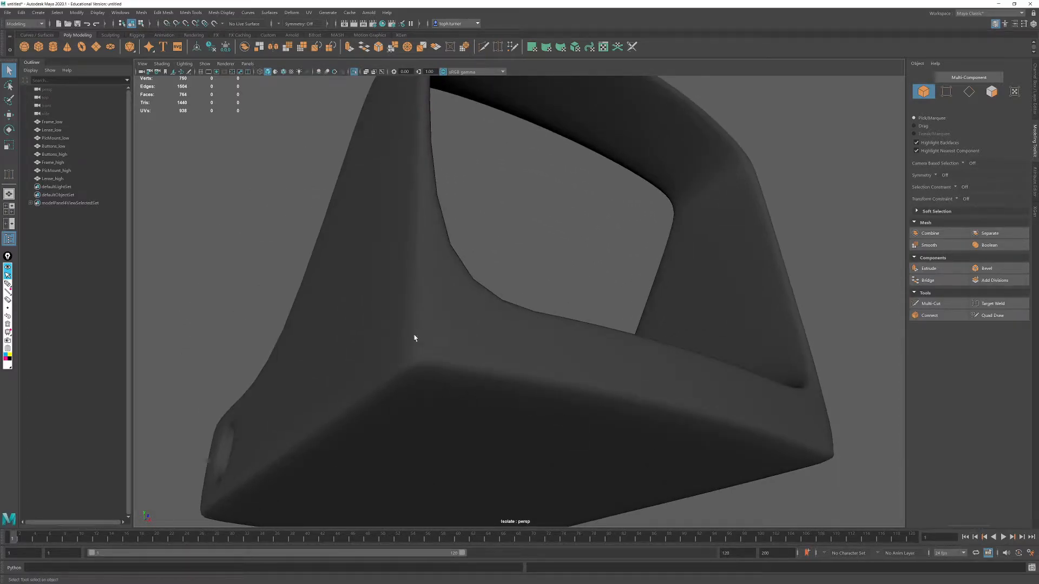
pyautogui.keyDown('alt'); pyautogui.moveTo(412, 373); pyautogui.dragTo(717, 295); pyautogui.keyUp('alt')
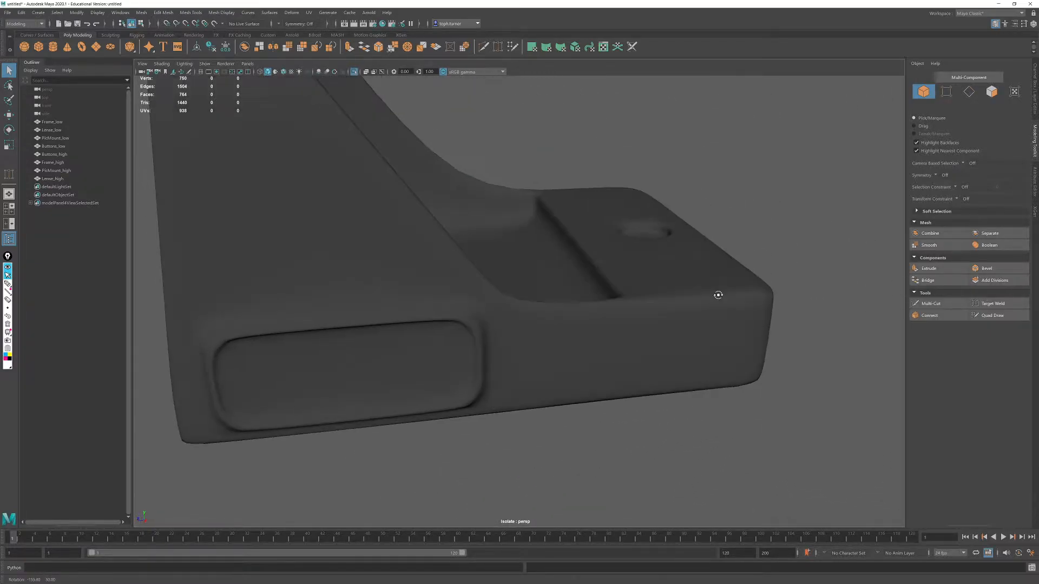
pyautogui.keyDown('alt'); pyautogui.moveTo(717, 294); pyautogui.dragTo(681, 395, button='right'); pyautogui.keyUp('alt')
pyautogui.keyDown('alt'); pyautogui.moveTo(682, 395); pyautogui.dragTo(551, 245); pyautogui.keyUp('alt')
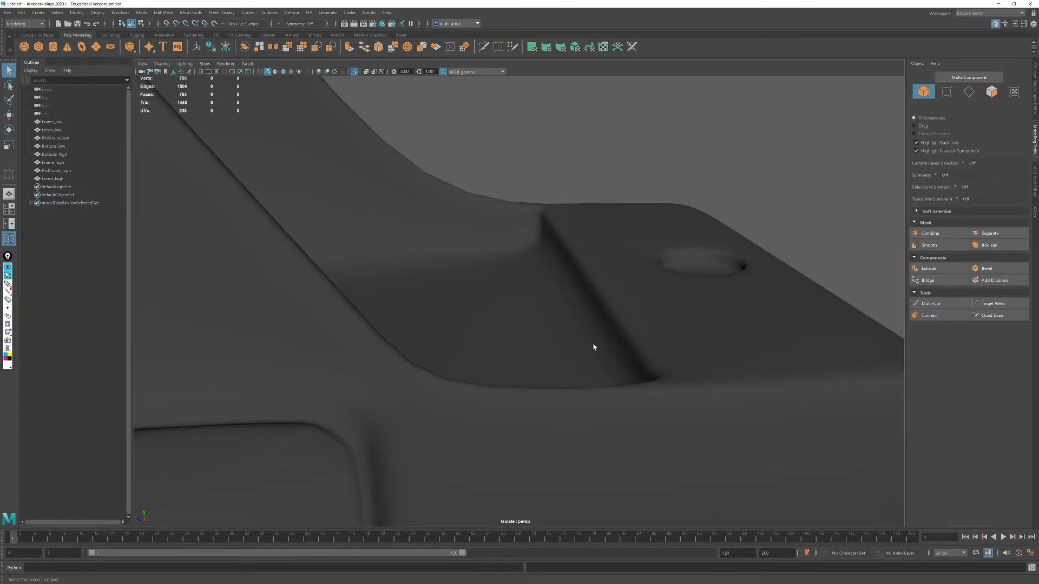
pyautogui.keyDown('alt'); pyautogui.moveTo(631, 294); pyautogui.dragTo(471, 246, button='right'); pyautogui.keyUp('alt')
pyautogui.keyDown('alt'); pyautogui.moveTo(471, 246); pyautogui.dragTo(526, 280); pyautogui.keyUp('alt')
pyautogui.keyDown('alt'); pyautogui.moveTo(525, 280); pyautogui.dragTo(433, 233, button='right'); pyautogui.keyUp('alt')
pyautogui.keyDown('alt'); pyautogui.moveTo(433, 233); pyautogui.dragTo(453, 250); pyautogui.keyUp('alt')
pyautogui.keyDown('alt'); pyautogui.moveTo(454, 250); pyautogui.dragTo(561, 352, button='right'); pyautogui.keyUp('alt')
pyautogui.moveTo(561, 352)
pyautogui.keyDown('alt'); pyautogui.mouseDown()
pyautogui.moveTo(538, 352)
pyautogui.moveTo(549, 345)
pyautogui.mouseUp(); pyautogui.keyUp('alt')
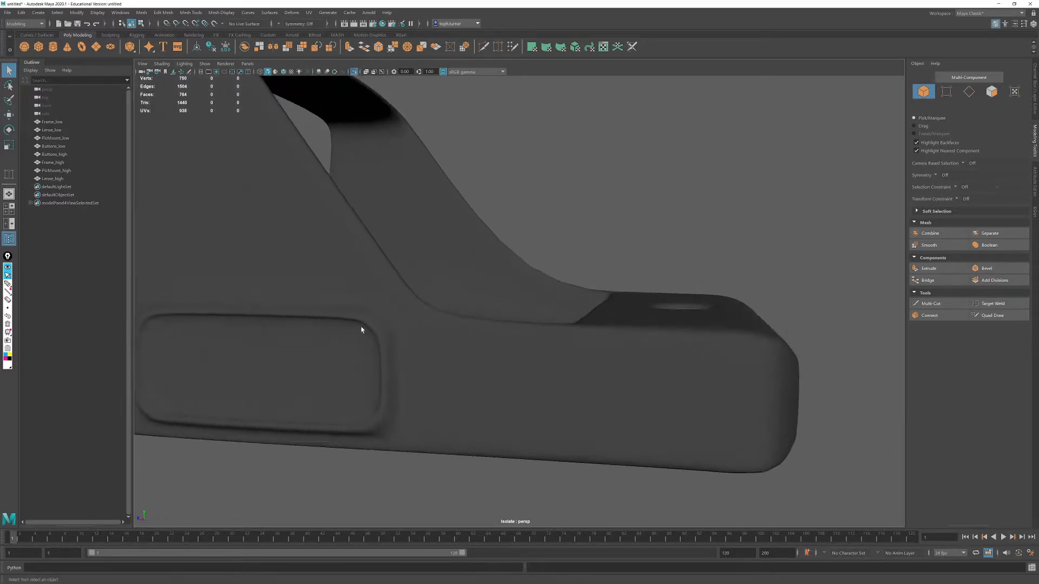
pyautogui.keyDown('alt'); pyautogui.moveTo(384, 329); pyautogui.dragTo(503, 303, button='middle'); pyautogui.keyUp('alt')
pyautogui.keyDown('alt'); pyautogui.moveTo(503, 303); pyautogui.dragTo(561, 285); pyautogui.keyUp('alt')
pyautogui.keyDown('alt'); pyautogui.moveTo(390, 277); pyautogui.dragTo(590, 186); pyautogui.keyUp('alt')
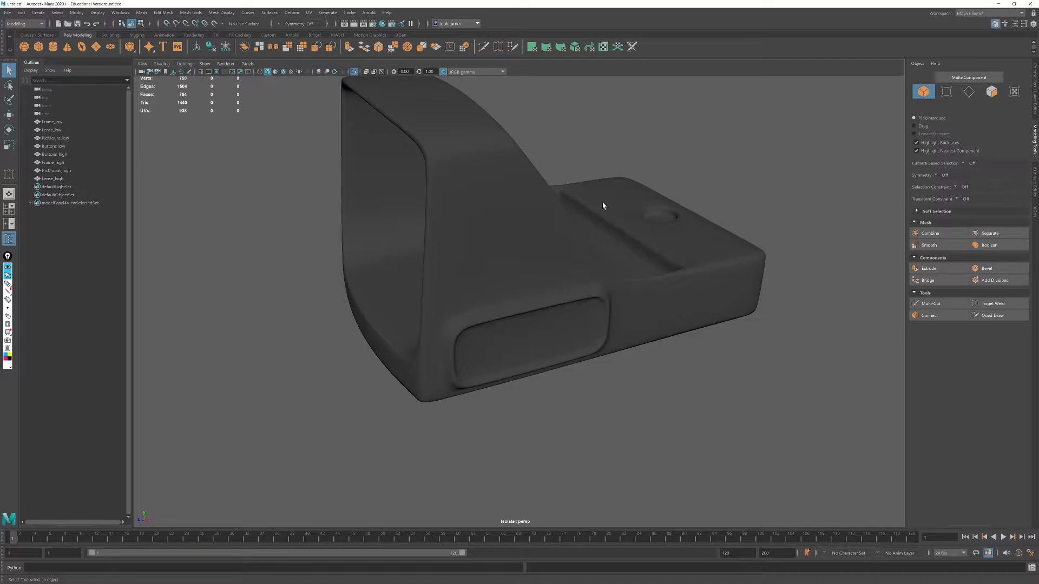
pyautogui.keyDown('alt'); pyautogui.moveTo(603, 203); pyautogui.dragTo(522, 313); pyautogui.keyUp('alt')
# - Select Frame_high again and switch it back to the unsmoothed mesh display
pyautogui.click(608, 256)
pyautogui.press('1')
pyautogui.keyDown('alt'); pyautogui.moveTo(602, 354); pyautogui.dragTo(561, 348); pyautogui.keyUp('alt')
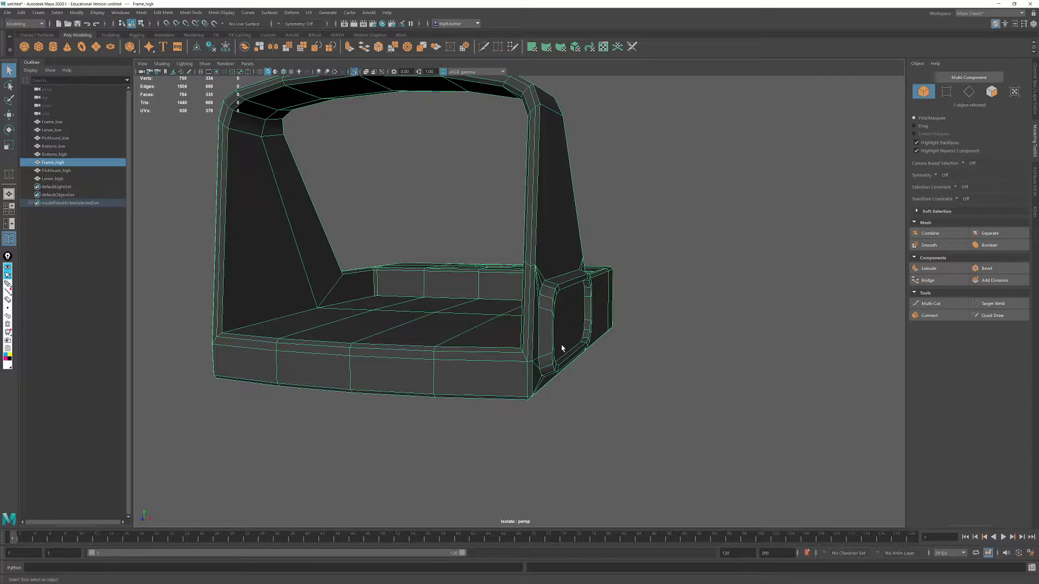
pyautogui.keyDown('alt'); pyautogui.moveTo(646, 271); pyautogui.dragTo(603, 249); pyautogui.keyUp('alt')
# - Select the edge loop running around the outer rim of the frame's button recess
pyautogui.click(966, 94)
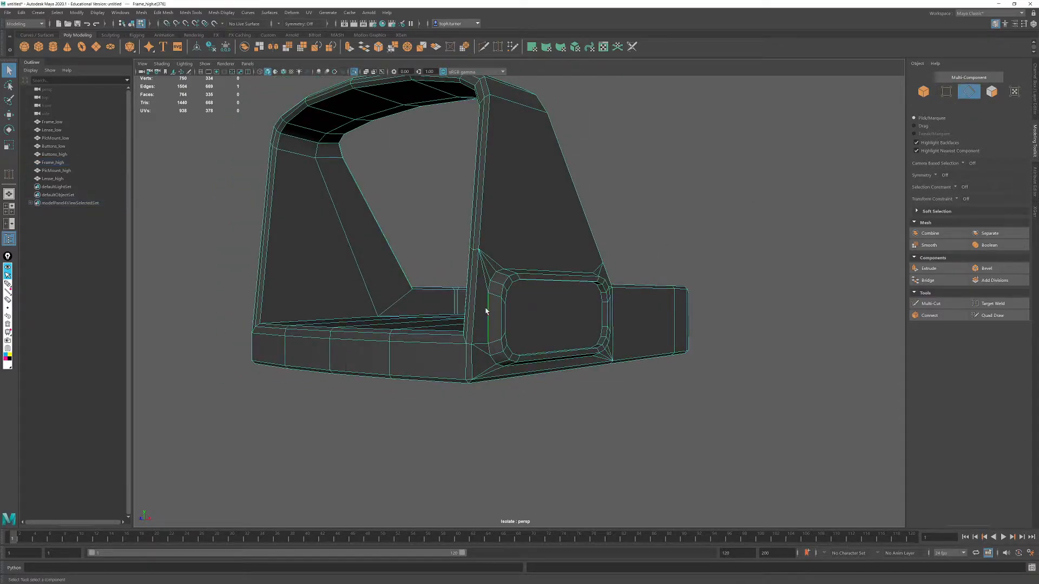
pyautogui.keyDown('alt'); pyautogui.moveTo(540, 288); pyautogui.dragTo(487, 276); pyautogui.keyUp('alt')
pyautogui.keyDown('alt'); pyautogui.moveTo(487, 276); pyautogui.dragTo(590, 362, button='right'); pyautogui.keyUp('alt')
pyautogui.keyDown('alt'); pyautogui.moveTo(589, 362); pyautogui.dragTo(653, 323); pyautogui.keyUp('alt')
pyautogui.keyDown('alt'); pyautogui.moveTo(574, 306); pyautogui.dragTo(628, 328); pyautogui.keyUp('alt')
# - Turn on the smooth mesh preview with the rim edges still selected and inspect the area around the recess
pyautogui.press('3')
pyautogui.keyDown('alt'); pyautogui.moveTo(628, 328); pyautogui.dragTo(638, 342, button='right'); pyautogui.keyUp('alt')
pyautogui.keyDown('alt'); pyautogui.moveTo(638, 342); pyautogui.dragTo(662, 324); pyautogui.keyUp('alt')
pyautogui.keyDown('alt'); pyautogui.moveTo(612, 280); pyautogui.dragTo(602, 278, button='right'); pyautogui.keyUp('alt')
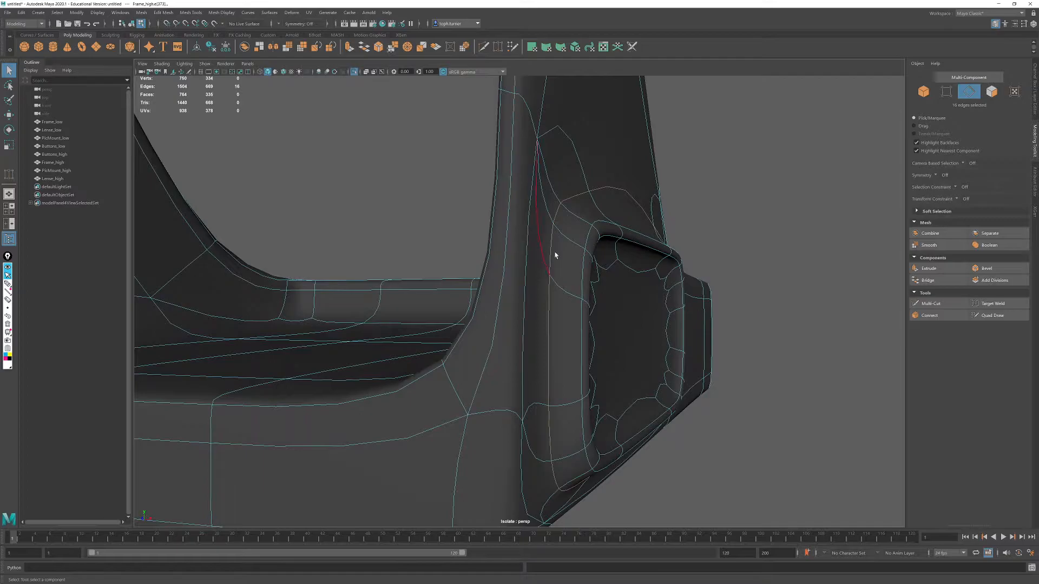
pyautogui.keyDown('alt'); pyautogui.moveTo(627, 259); pyautogui.dragTo(575, 260); pyautogui.keyUp('alt')
pyautogui.keyDown('alt'); pyautogui.moveTo(575, 260); pyautogui.dragTo(572, 278, button='right'); pyautogui.keyUp('alt')
pyautogui.moveTo(573, 280)
pyautogui.keyDown('alt'); pyautogui.mouseDown()
pyautogui.moveTo(588, 281)
pyautogui.moveTo(562, 269)
pyautogui.mouseUp(); pyautogui.keyUp('alt')
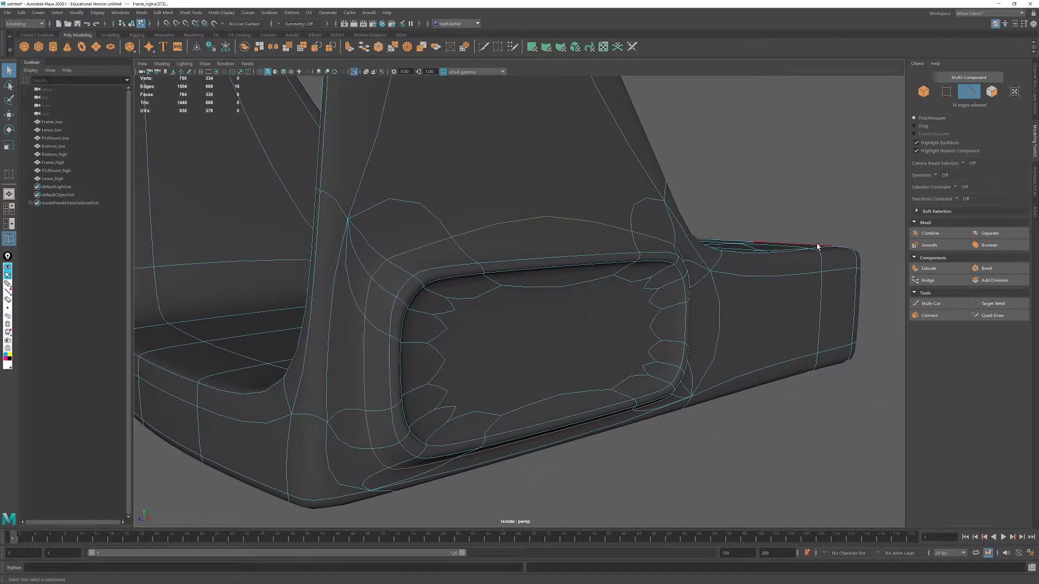
# - Bevel the selected recess rim edges with 3 segments and a fraction of 0.2
pyautogui.click(986, 268)
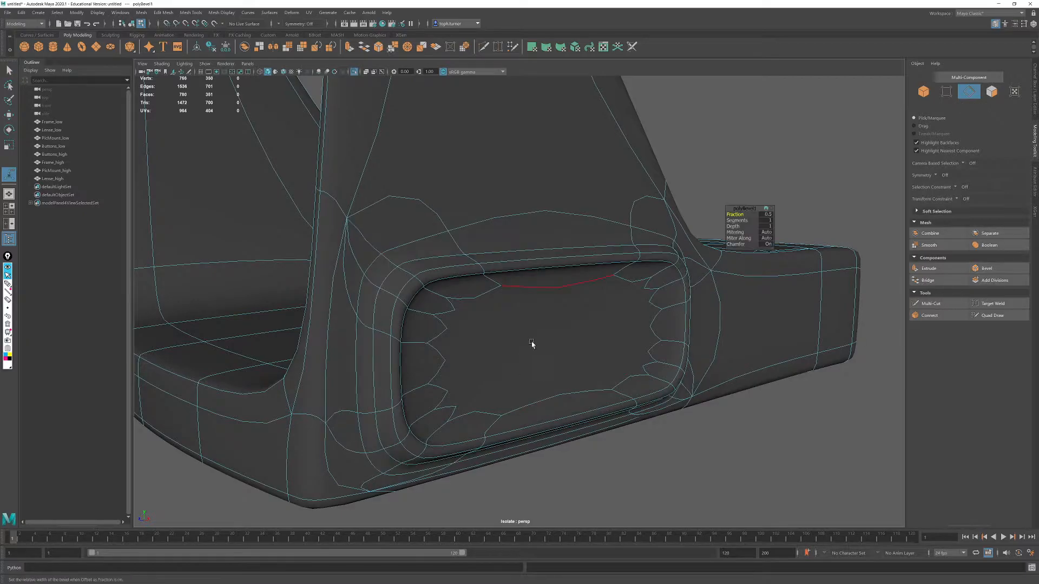
pyautogui.moveTo(736, 214); pyautogui.dragTo(735, 215)
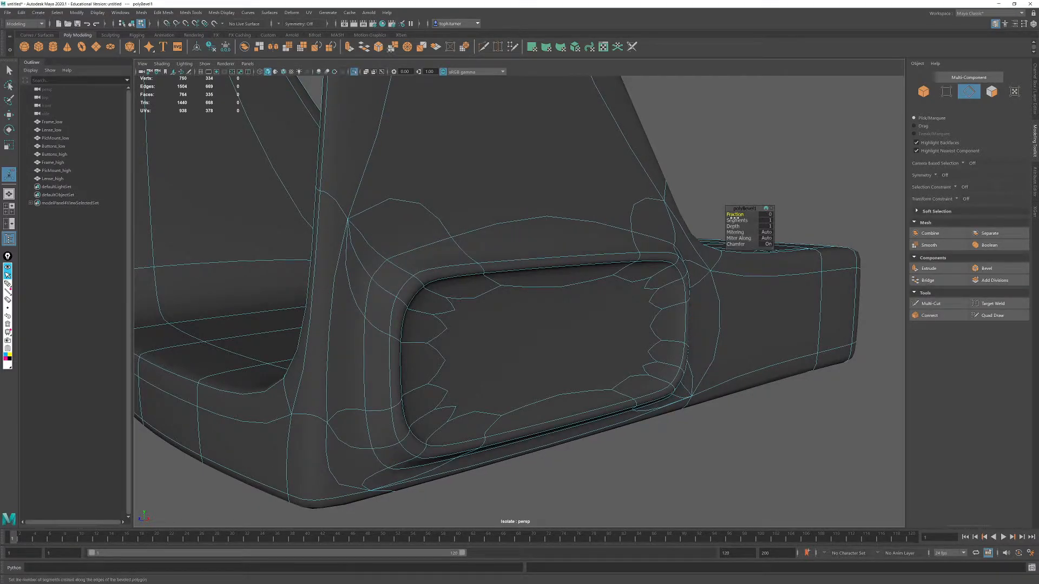
pyautogui.keyDown('alt'); pyautogui.moveTo(521, 271); pyautogui.dragTo(593, 315); pyautogui.keyUp('alt')
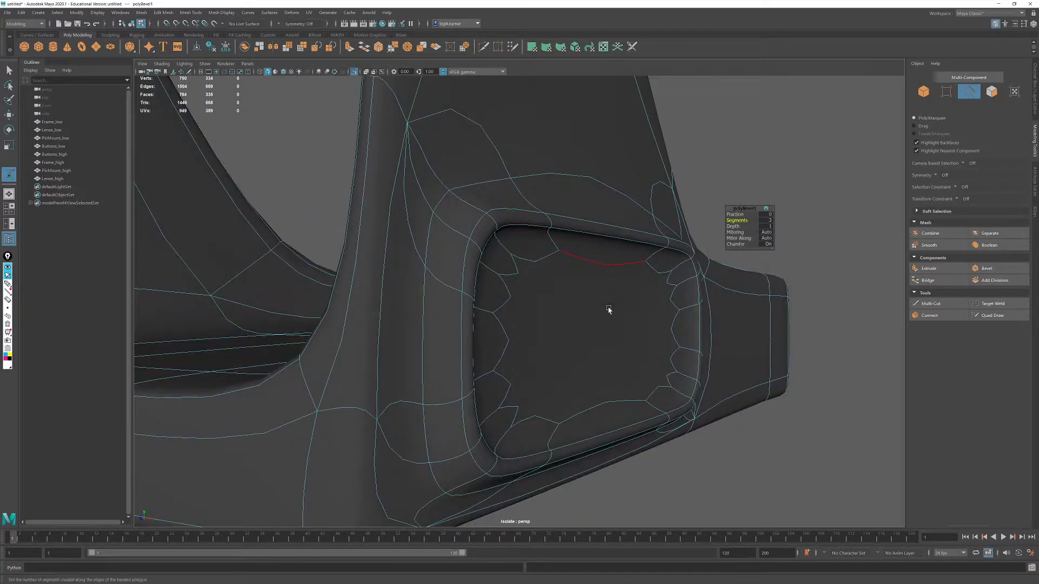
pyautogui.moveTo(734, 214); pyautogui.dragTo(739, 215, button='middle')
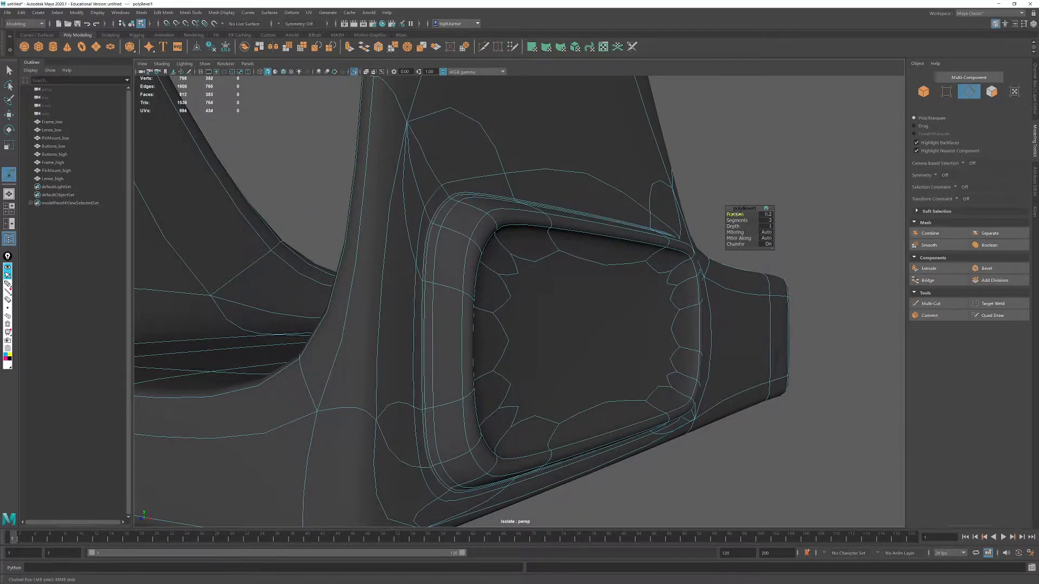
pyautogui.keyDown('alt'); pyautogui.moveTo(642, 228); pyautogui.dragTo(395, 212); pyautogui.keyUp('alt')
# - Return to object selection, deselect the frame and examine the beveled rim of the button recess up close
pyautogui.click(923, 91)
pyautogui.click(754, 209)
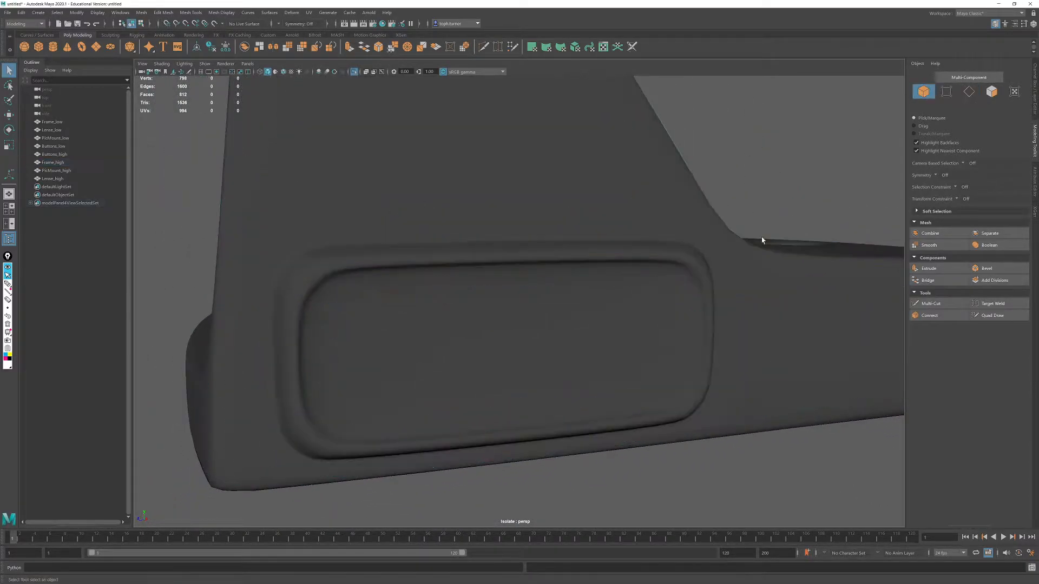
pyautogui.scroll(-5, 578, 218)
pyautogui.keyDown('alt'); pyautogui.moveTo(579, 218); pyautogui.dragTo(533, 236); pyautogui.keyUp('alt')
pyautogui.scroll(3, 535, 236)
pyautogui.keyDown('alt'); pyautogui.moveTo(626, 285); pyautogui.dragTo(490, 261, button='middle'); pyautogui.keyUp('alt')
pyautogui.scroll(7, 554, 312)
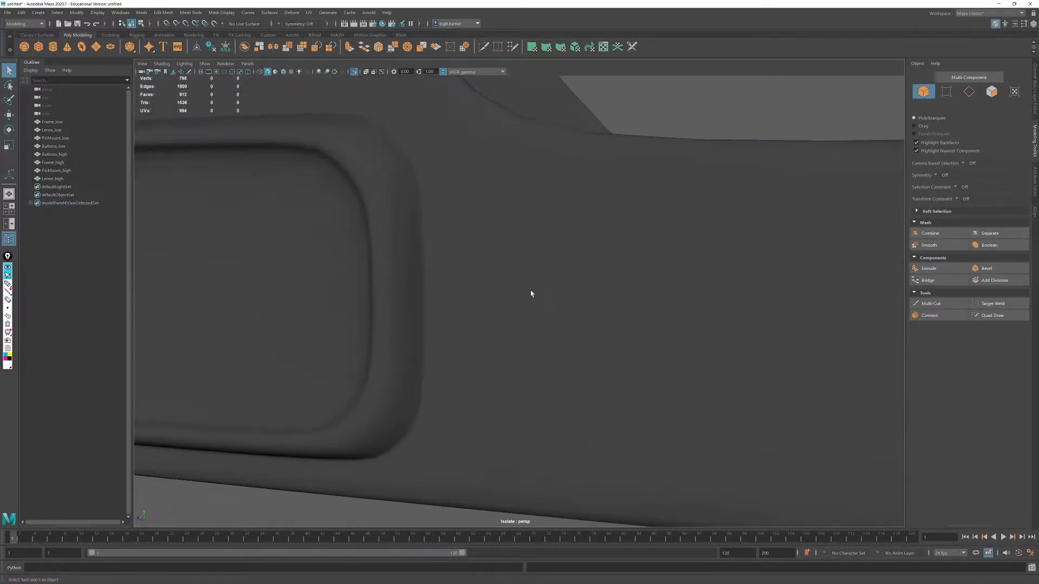
pyautogui.keyDown('alt'); pyautogui.moveTo(407, 181); pyautogui.dragTo(456, 281, button='middle'); pyautogui.keyUp('alt')
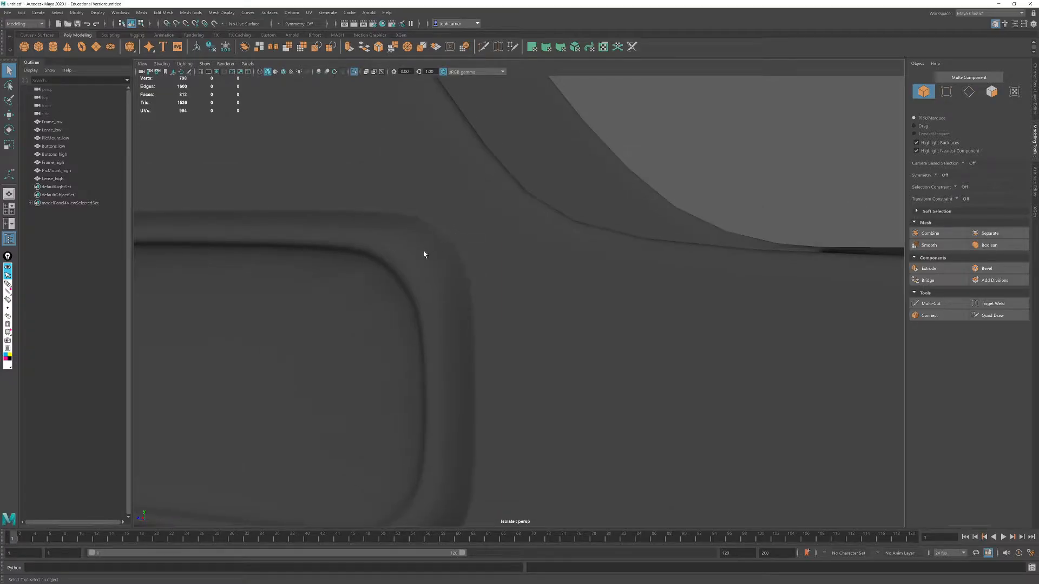
pyautogui.keyDown('alt'); pyautogui.moveTo(450, 241); pyautogui.dragTo(489, 246); pyautogui.keyUp('alt')
pyautogui.scroll(-3, 489, 245)
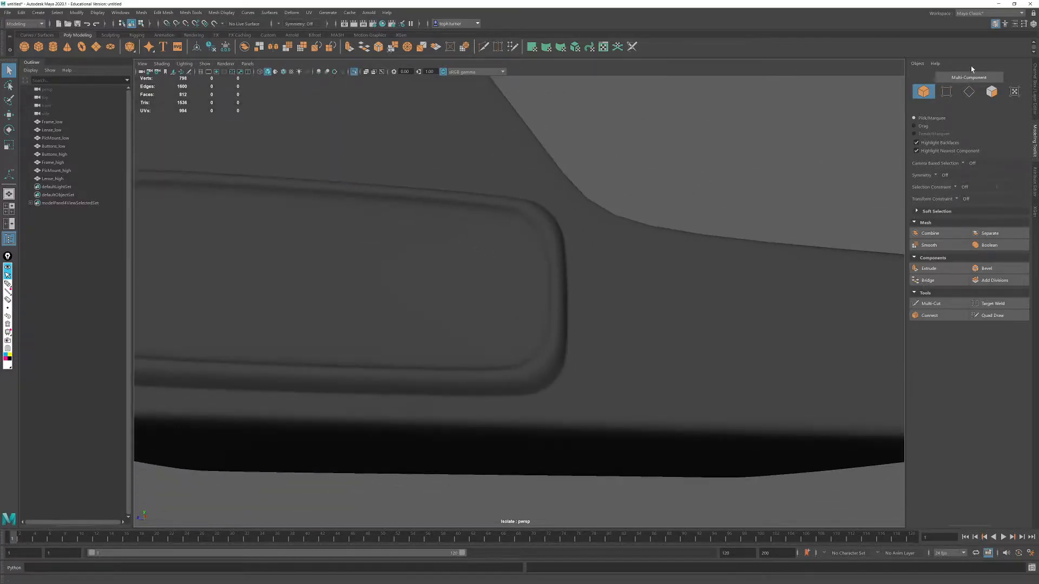
# - Bevel the inner edge loop of the frame's button recess with 2 segments
pyautogui.click(969, 92)
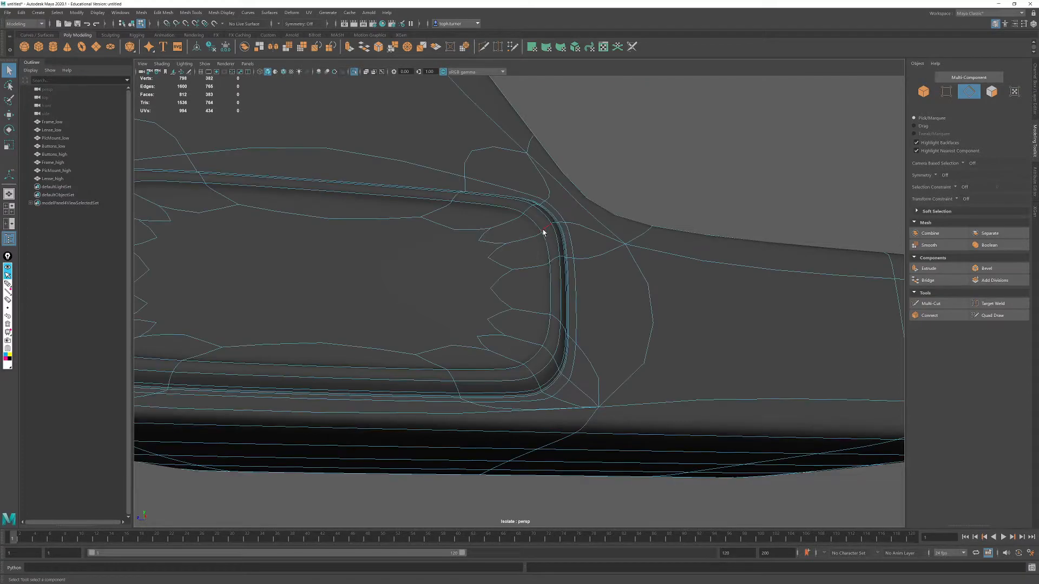
pyautogui.scroll(-3, 506, 223)
pyautogui.keyDown('alt'); pyautogui.moveTo(506, 222); pyautogui.dragTo(698, 284, button='middle'); pyautogui.keyUp('alt')
pyautogui.scroll(4, 717, 235)
pyautogui.scroll(2, 697, 284)
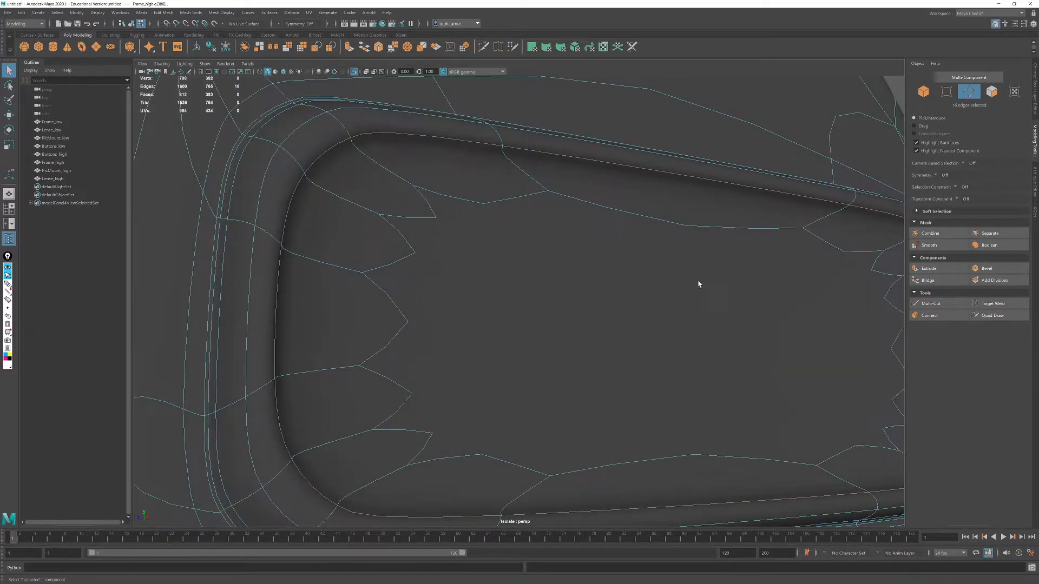
pyautogui.click(986, 269)
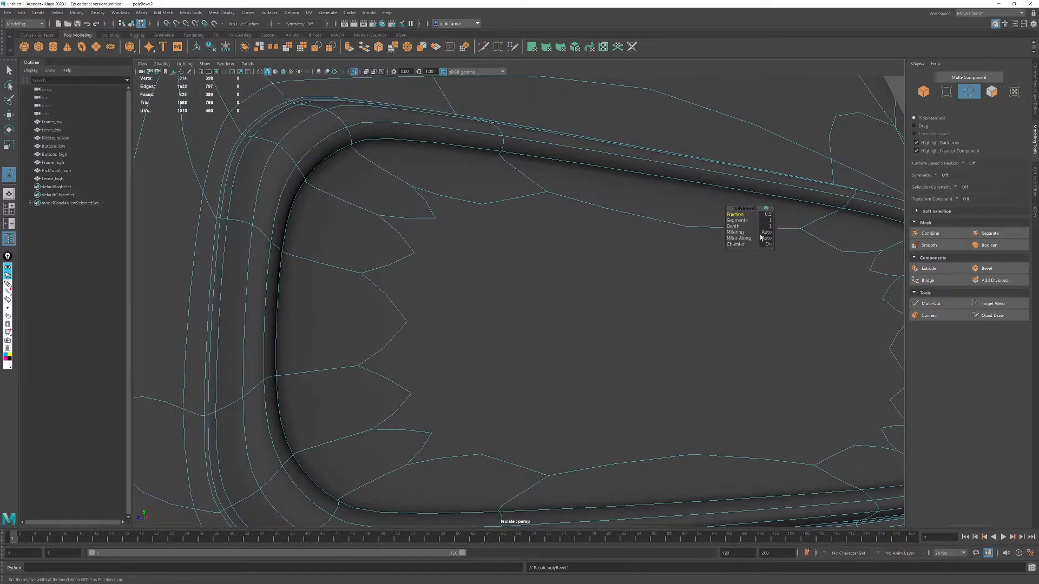
pyautogui.moveTo(737, 219); pyautogui.dragTo(739, 219)
pyautogui.scroll(-5, 494, 199)
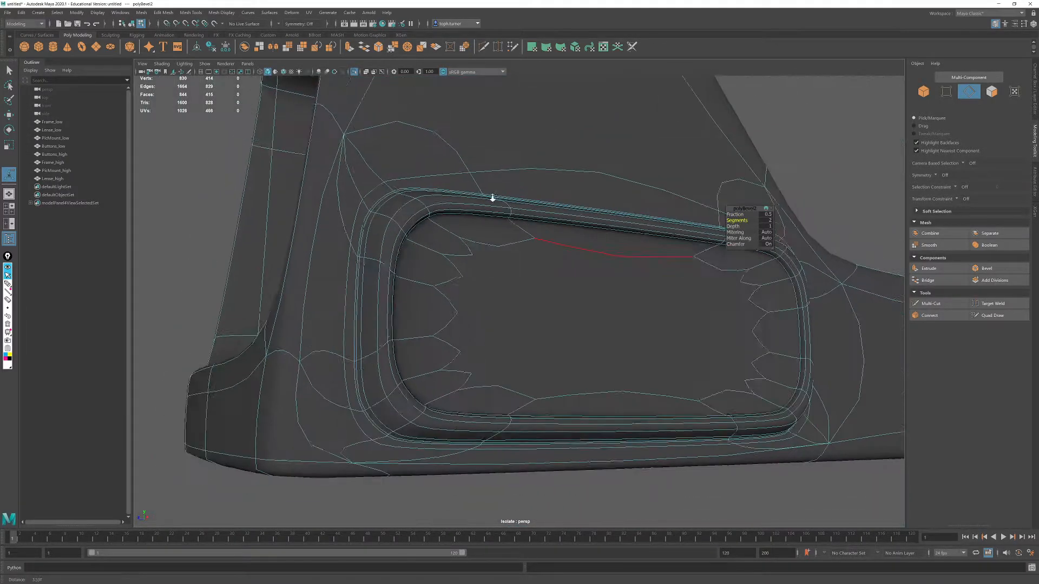
pyautogui.keyDown('alt'); pyautogui.moveTo(494, 199); pyautogui.dragTo(525, 211); pyautogui.keyUp('alt')
pyautogui.click(814, 210)
pyautogui.keyDown('alt'); pyautogui.moveTo(814, 209); pyautogui.dragTo(824, 259); pyautogui.keyUp('alt')
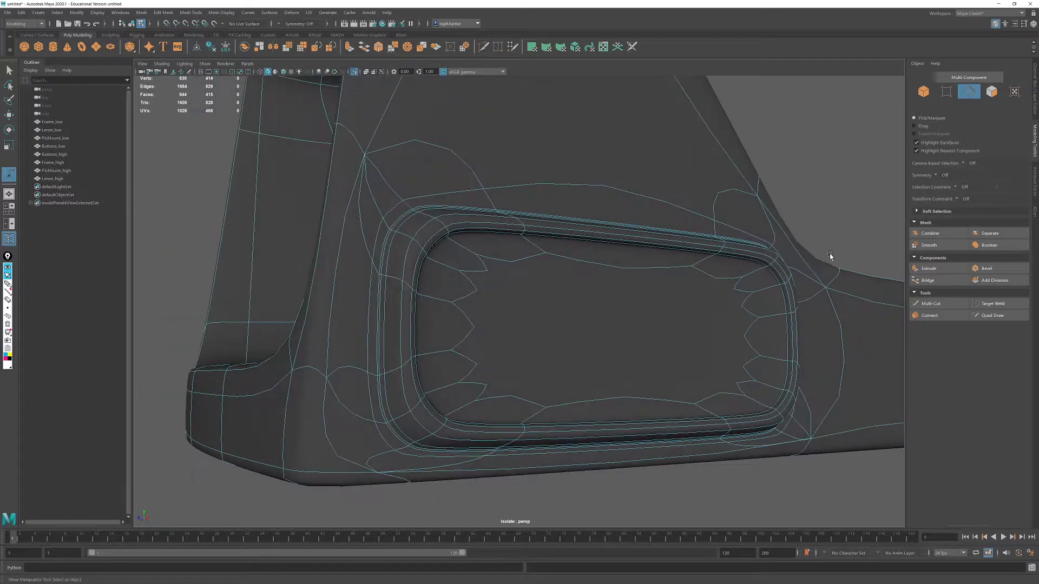
# - Return to object selection, deselect the frame and examine the smoothed recess and overall shape from several angles
pyautogui.click(923, 93)
pyautogui.click(800, 222)
pyautogui.scroll(-6, 643, 230)
pyautogui.moveTo(643, 229)
pyautogui.keyDown('alt'); pyautogui.mouseDown()
pyautogui.moveTo(608, 236)
pyautogui.moveTo(653, 236)
pyautogui.mouseUp(); pyautogui.keyUp('alt')
pyautogui.keyDown('alt'); pyautogui.moveTo(652, 237); pyautogui.dragTo(462, 160, button='right'); pyautogui.keyUp('alt')
pyautogui.keyDown('alt'); pyautogui.moveTo(461, 160); pyautogui.dragTo(542, 177); pyautogui.keyUp('alt')
pyautogui.scroll(1, 561, 362)
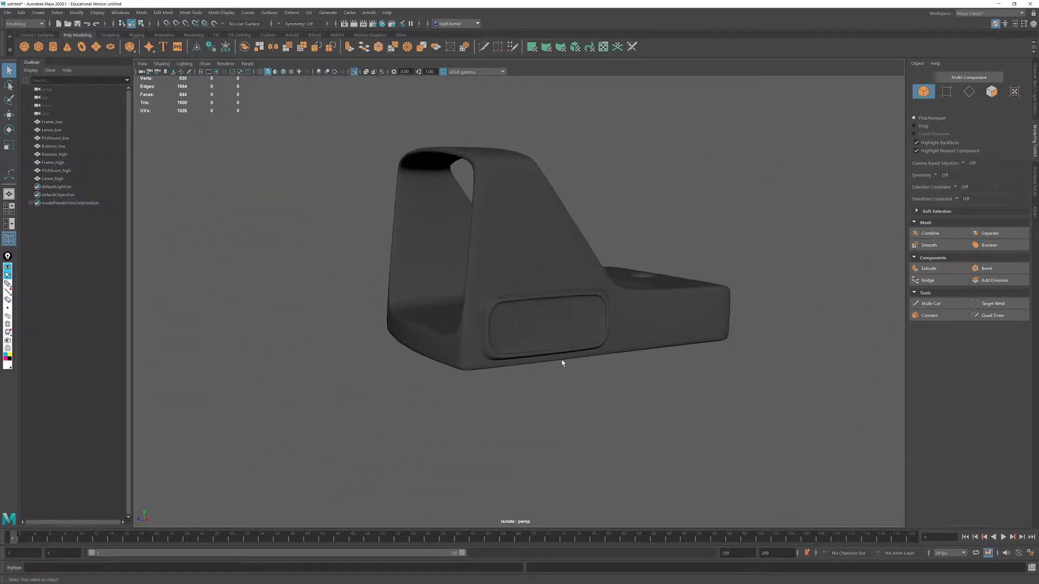
pyautogui.scroll(2, 529, 341)
pyautogui.scroll(1, 573, 372)
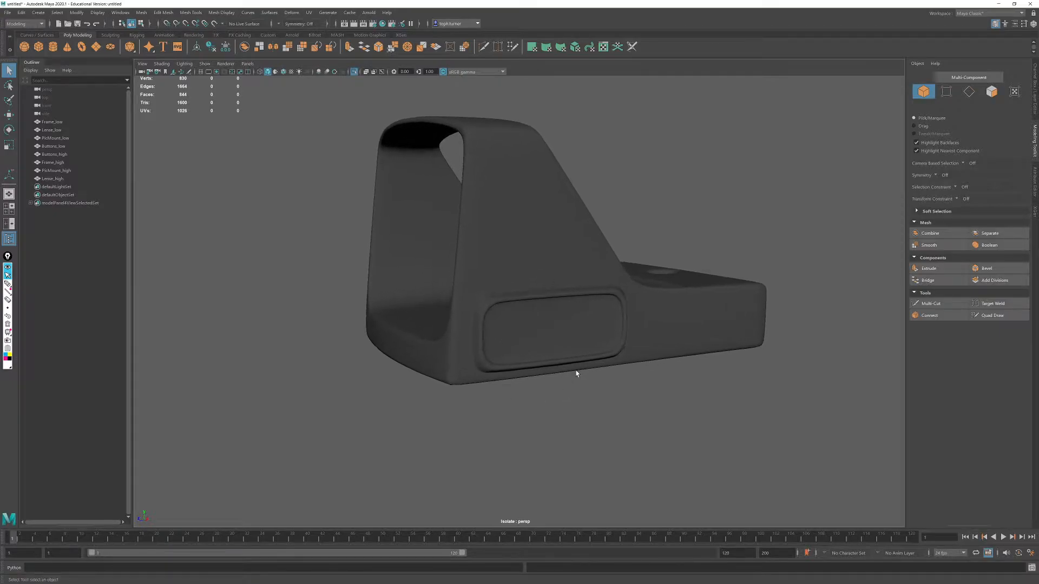
pyautogui.keyDown('alt'); pyautogui.moveTo(576, 372); pyautogui.dragTo(633, 431); pyautogui.keyUp('alt')
# - Bevel the edges where the frame's inner floor meets the side walls and the raised hole block, using 2 segments
pyautogui.click(579, 414)
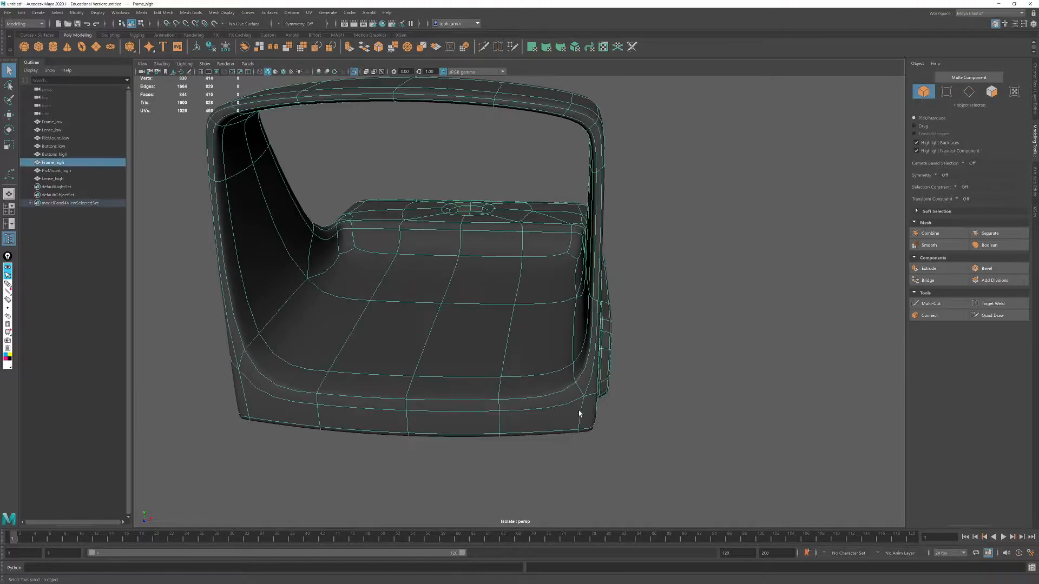
pyautogui.click(968, 92)
pyautogui.keyDown('alt'); pyautogui.moveTo(596, 335); pyautogui.dragTo(579, 325); pyautogui.keyUp('alt')
pyautogui.press('1')
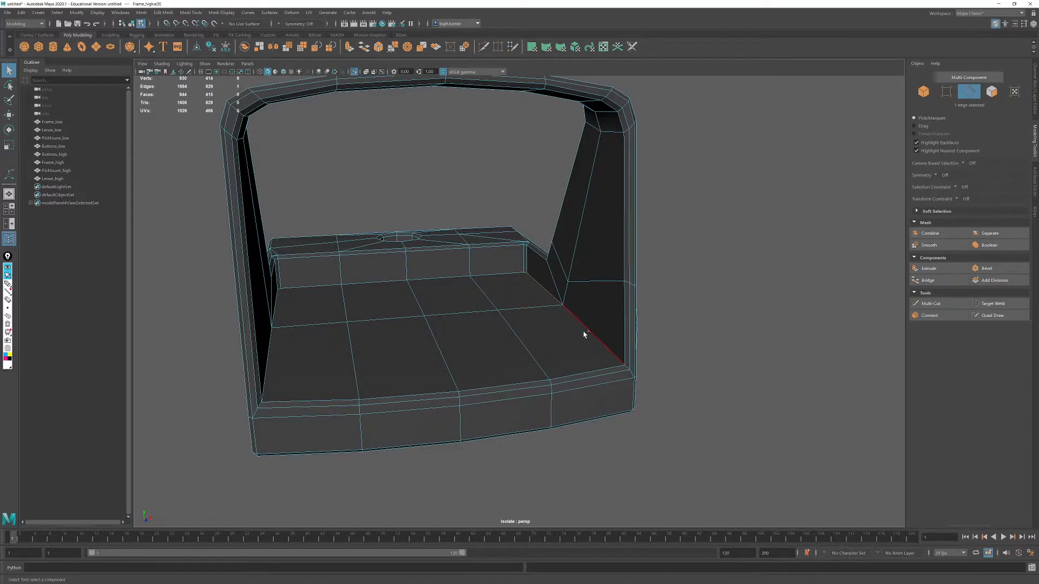
pyautogui.keyDown('alt'); pyautogui.moveTo(503, 279); pyautogui.dragTo(320, 278); pyautogui.keyUp('alt')
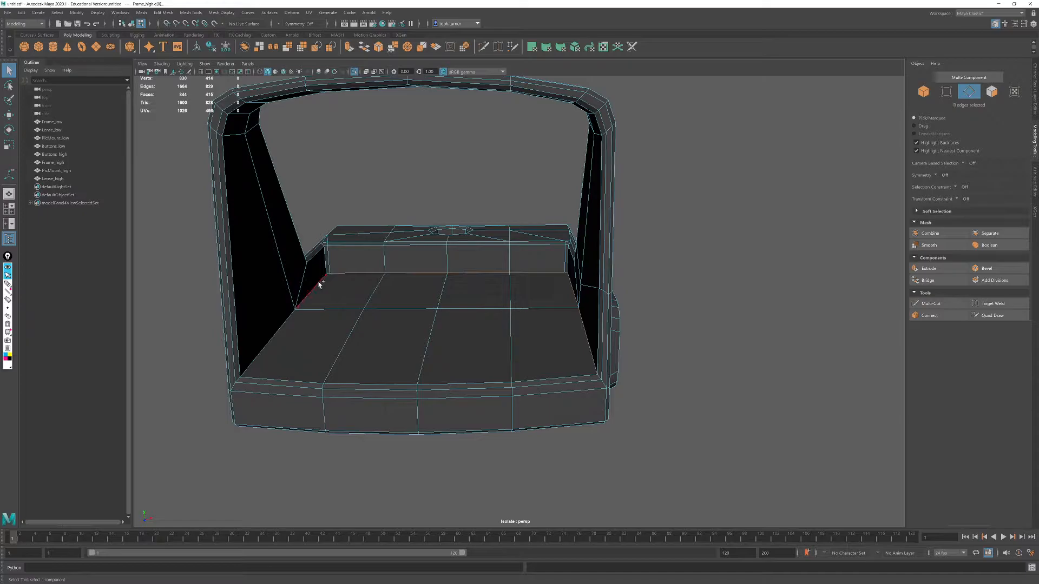
pyautogui.keyDown('alt'); pyautogui.moveTo(329, 325); pyautogui.dragTo(500, 355); pyautogui.keyUp('alt')
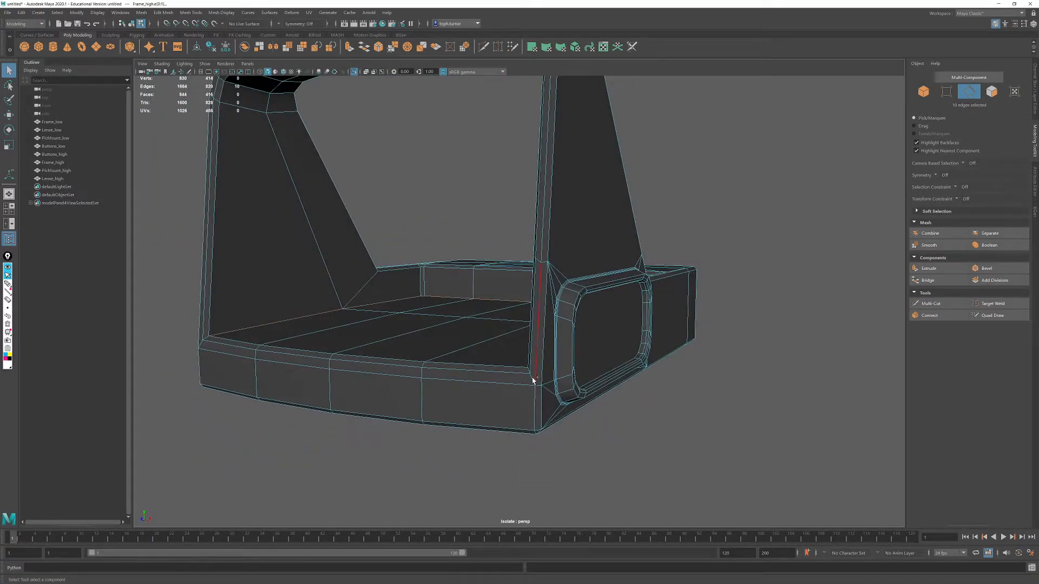
pyautogui.keyDown('shift'); pyautogui.click(205, 338); pyautogui.keyUp('shift')
pyautogui.keyDown('alt'); pyautogui.moveTo(223, 337); pyautogui.dragTo(444, 317); pyautogui.keyUp('alt')
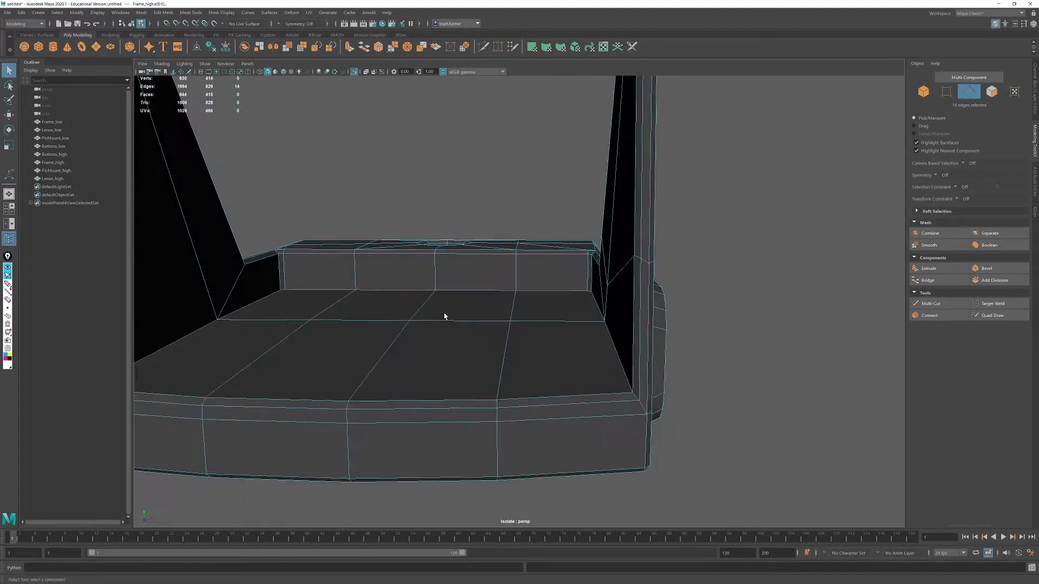
pyautogui.press('3')
pyautogui.keyDown('alt'); pyautogui.moveTo(500, 295); pyautogui.dragTo(664, 288); pyautogui.keyUp('alt')
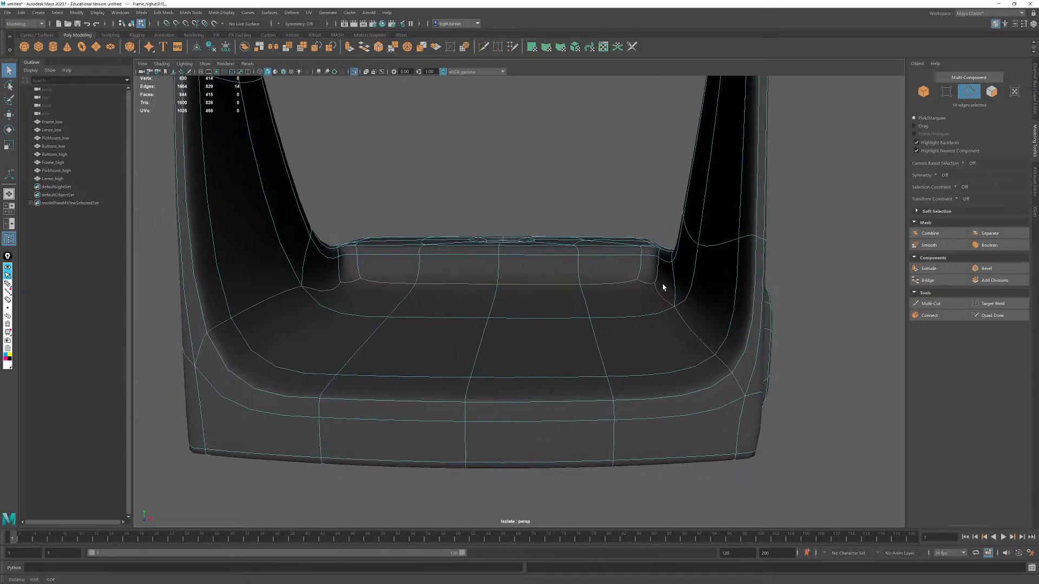
pyautogui.click(986, 268)
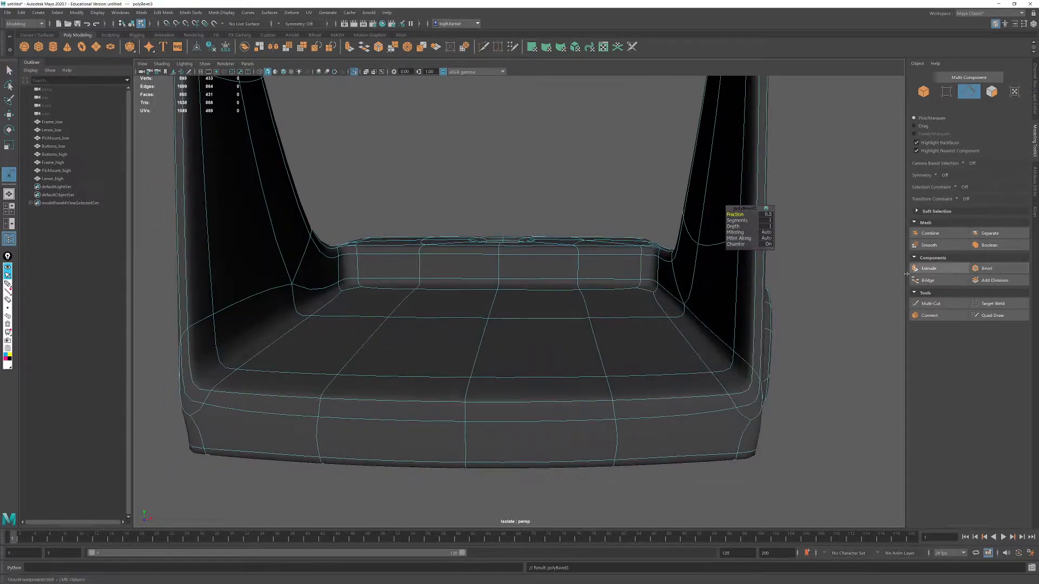
pyautogui.moveTo(731, 221); pyautogui.dragTo(639, 271)
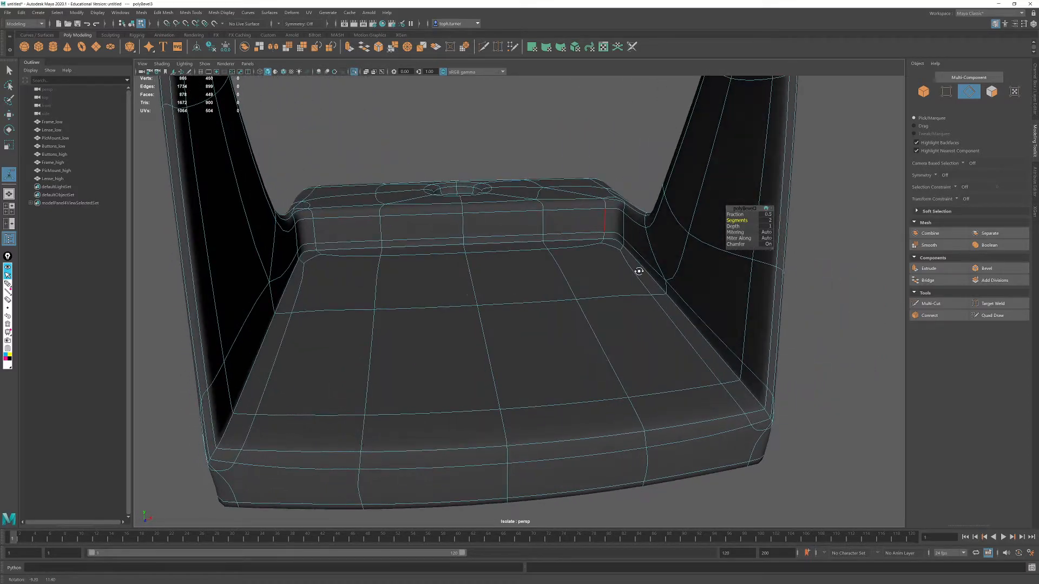
pyautogui.click(850, 247)
# - Bevel the bottom edge loops of the round recesses in the frame's top and side with 2 segments
pyautogui.keyDown('alt'); pyautogui.moveTo(754, 266); pyautogui.dragTo(513, 271); pyautogui.keyUp('alt')
pyautogui.scroll(4, 519, 276)
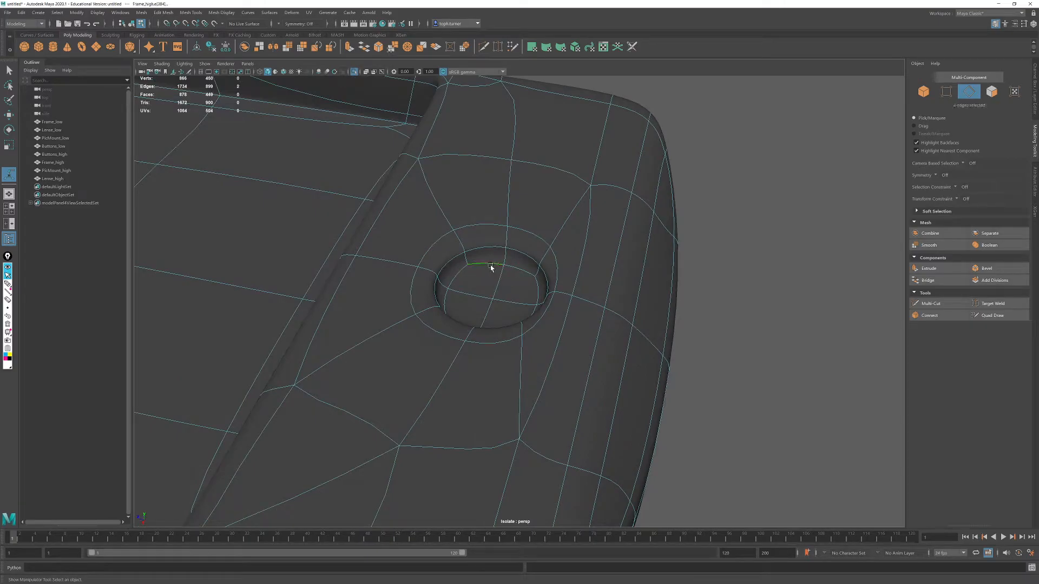
pyautogui.keyDown('shift'); pyautogui.click(535, 289); pyautogui.keyUp('shift')
pyautogui.keyDown('alt'); pyautogui.moveTo(535, 289); pyautogui.dragTo(448, 280); pyautogui.keyUp('alt')
pyautogui.keyDown('alt'); pyautogui.moveTo(489, 203); pyautogui.dragTo(615, 304); pyautogui.keyUp('alt')
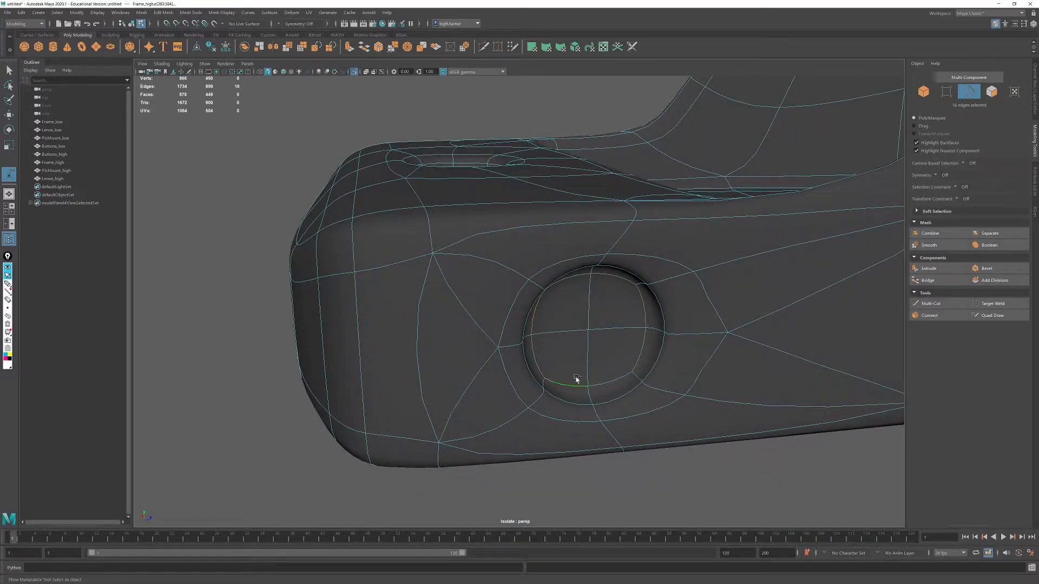
pyautogui.click(988, 268)
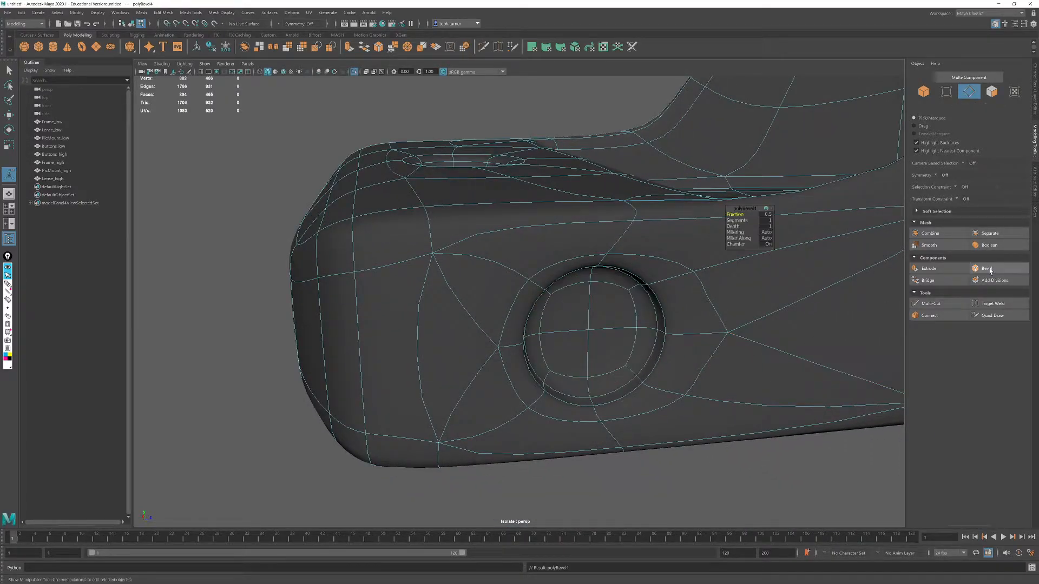
pyautogui.click(737, 221)
pyautogui.moveTo(744, 222); pyautogui.dragTo(738, 214, button='middle')
pyautogui.click(735, 214)
# - Bevel the outer rim edges of both round recesses with 2 segments and a fraction of 0.4
pyautogui.keyDown('alt'); pyautogui.moveTo(543, 295); pyautogui.dragTo(588, 273); pyautogui.keyUp('alt')
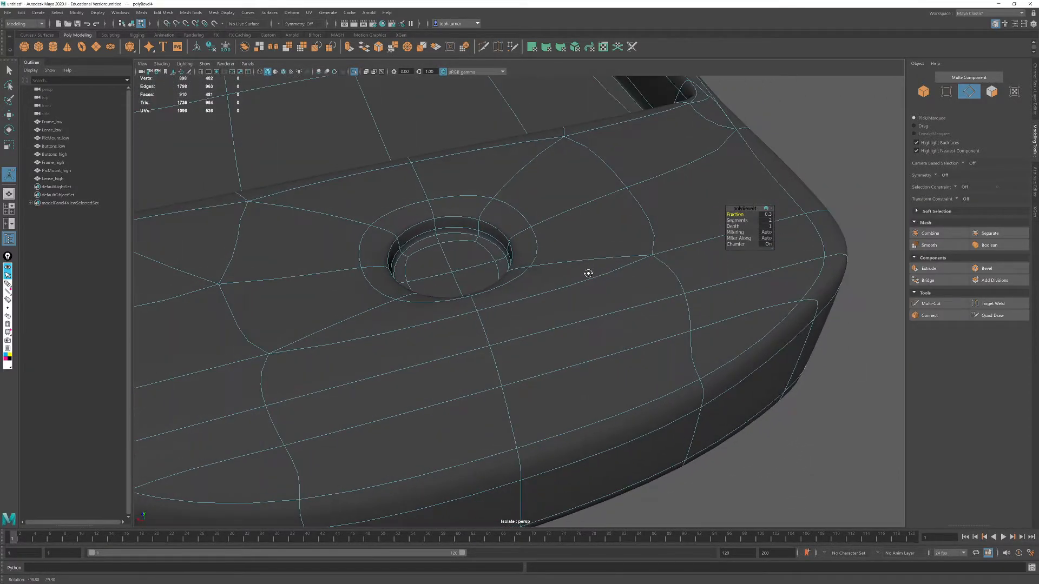
pyautogui.doubleClick(460, 216)
pyautogui.keyDown('alt'); pyautogui.moveTo(591, 230); pyautogui.dragTo(717, 327); pyautogui.keyUp('alt')
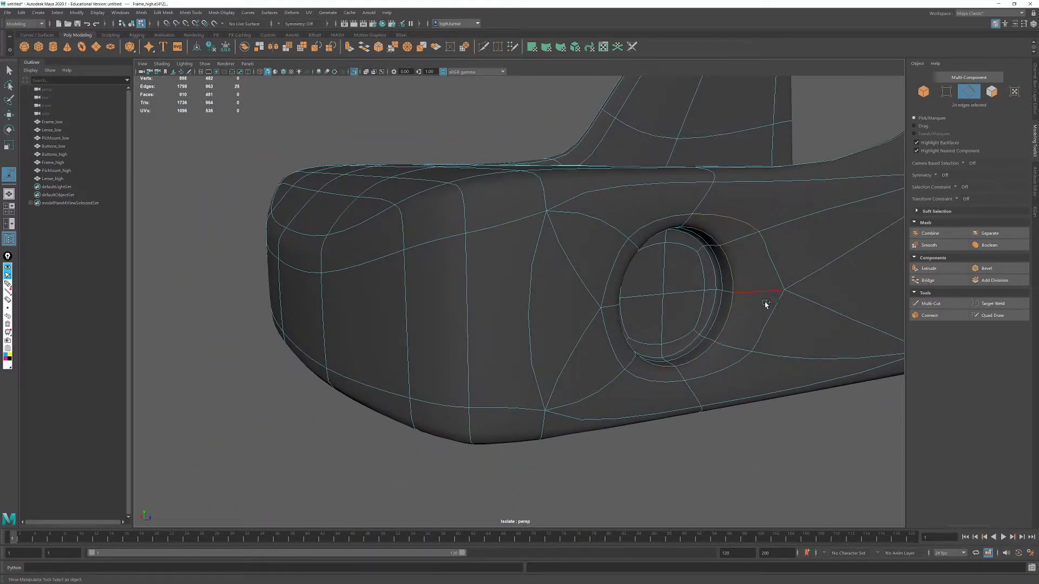
pyautogui.keyDown('alt'); pyautogui.moveTo(746, 329); pyautogui.dragTo(612, 251); pyautogui.keyUp('alt')
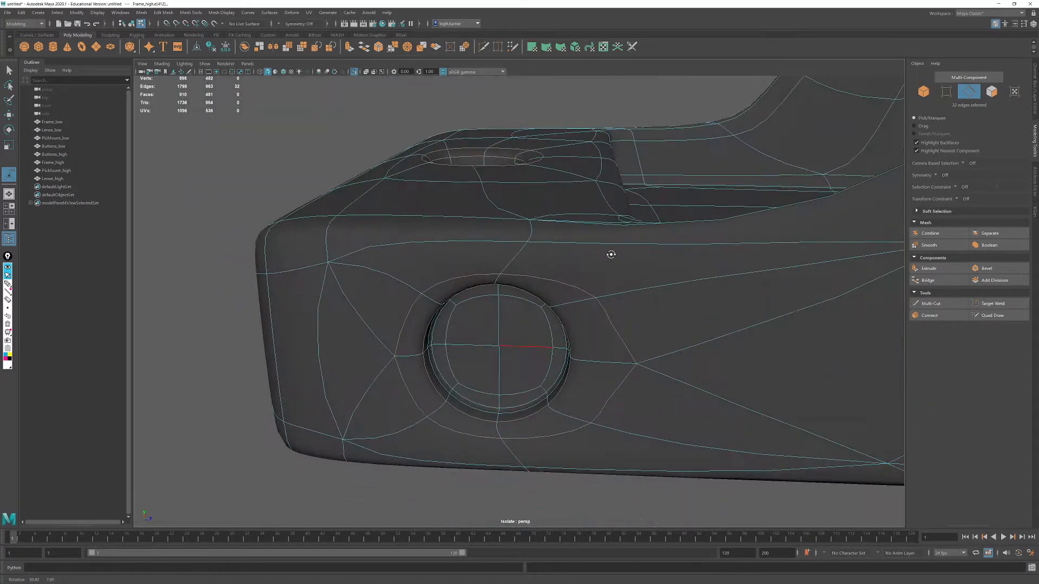
pyautogui.click(993, 272)
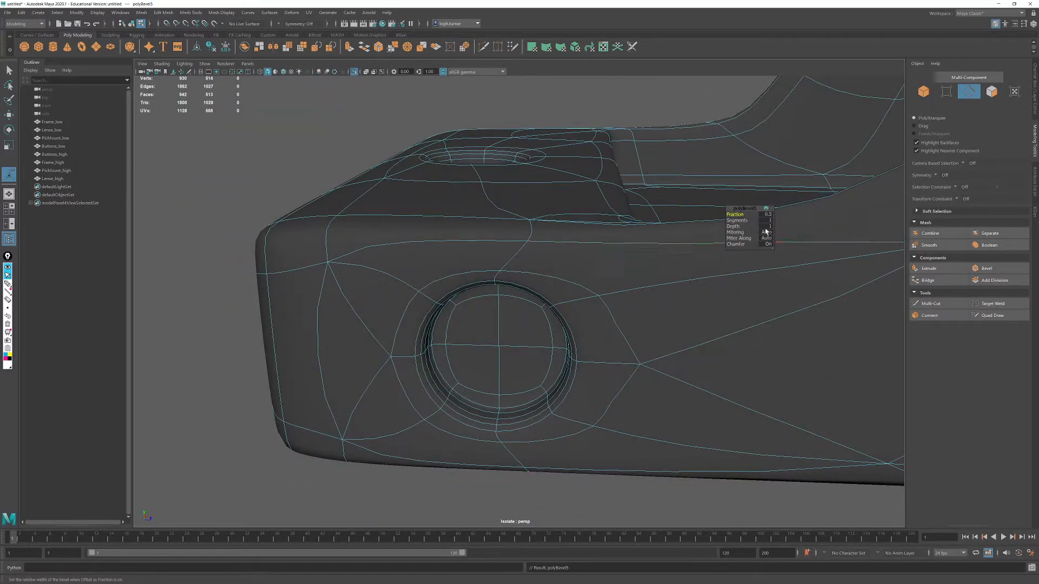
pyautogui.moveTo(736, 221); pyautogui.dragTo(745, 214)
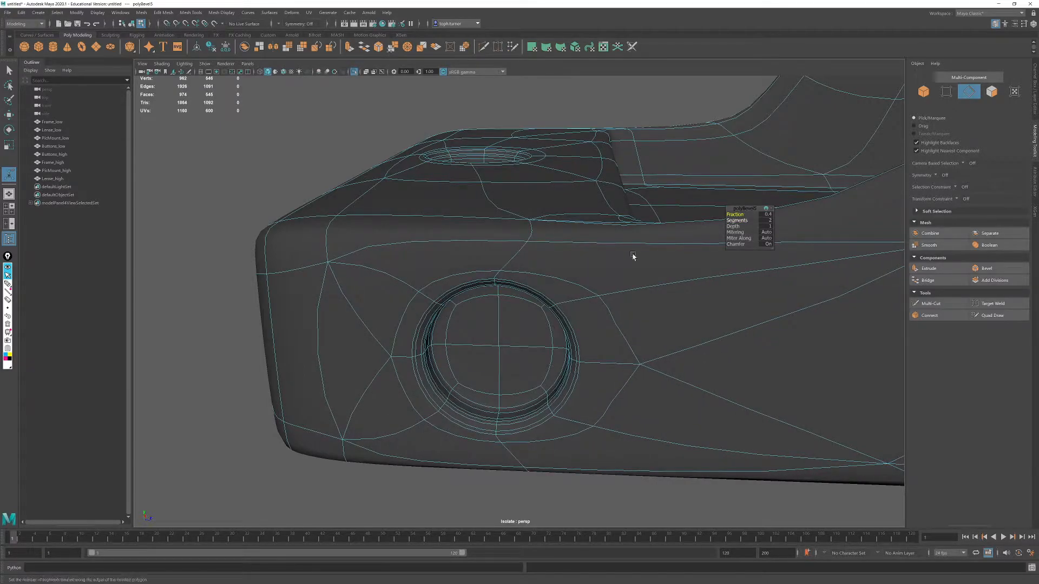
# - Return to object selection, deselect the frame and examine the smoothed round recesses, inner floor and surrounding corners
pyautogui.keyDown('alt'); pyautogui.moveTo(490, 308); pyautogui.dragTo(559, 262); pyautogui.keyUp('alt')
pyautogui.keyDown('alt'); pyautogui.moveTo(559, 262); pyautogui.dragTo(721, 276, button='right'); pyautogui.keyUp('alt')
pyautogui.keyDown('alt'); pyautogui.moveTo(722, 276); pyautogui.dragTo(520, 325); pyautogui.keyUp('alt')
pyautogui.keyDown('alt'); pyautogui.moveTo(519, 325); pyautogui.dragTo(484, 170, button='right'); pyautogui.keyUp('alt')
pyautogui.click(923, 92)
pyautogui.click(484, 170)
pyautogui.keyDown('alt'); pyautogui.moveTo(484, 170); pyautogui.dragTo(669, 267); pyautogui.keyUp('alt')
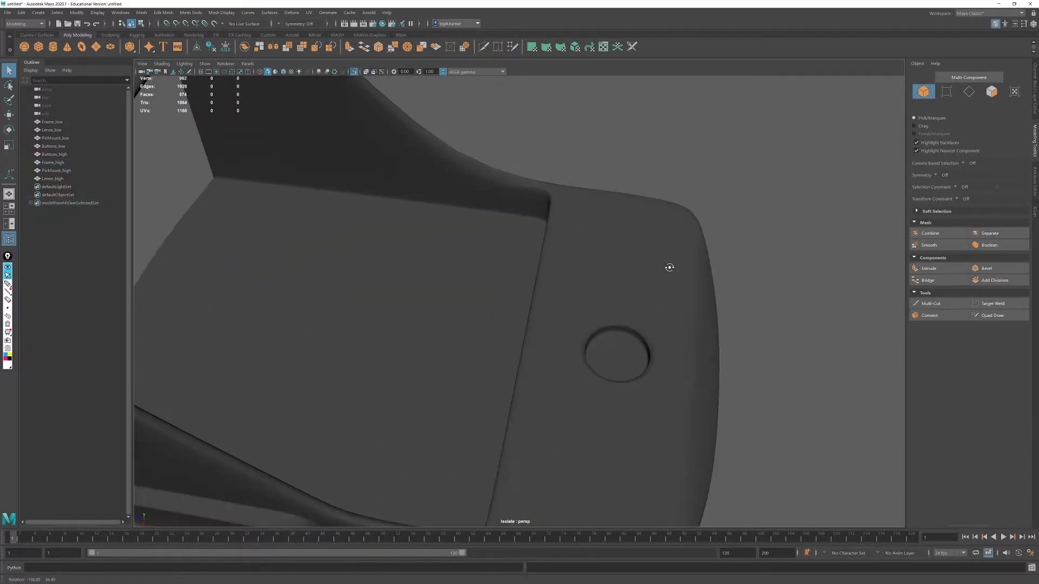
pyautogui.keyDown('alt'); pyautogui.moveTo(669, 268); pyautogui.dragTo(498, 244, button='right'); pyautogui.keyUp('alt')
pyautogui.keyDown('alt'); pyautogui.moveTo(498, 244); pyautogui.dragTo(515, 325); pyautogui.keyUp('alt')
pyautogui.keyDown('alt'); pyautogui.moveTo(514, 324); pyautogui.dragTo(665, 490, button='right'); pyautogui.keyUp('alt')
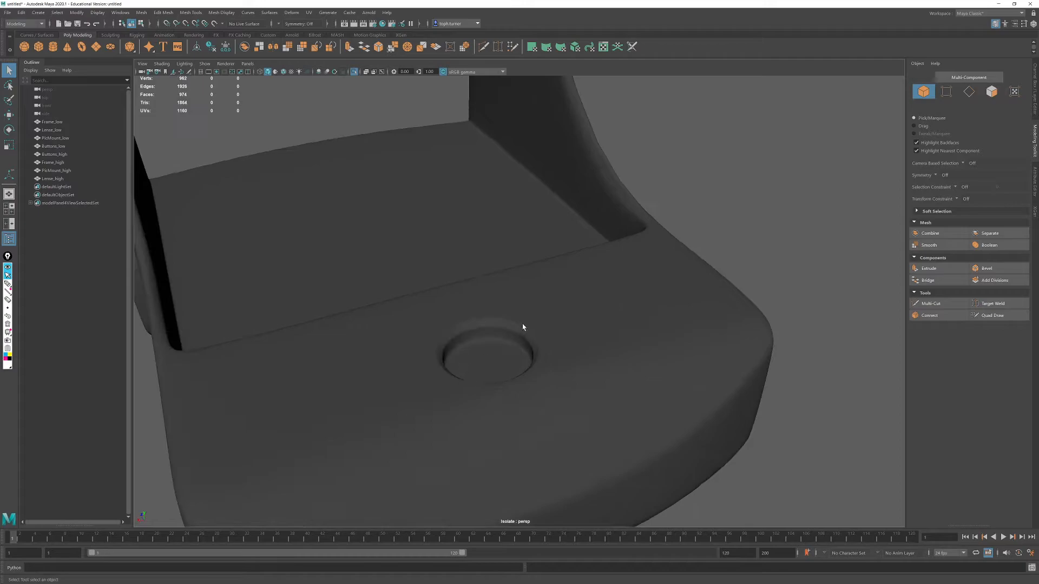
pyautogui.keyDown('alt'); pyautogui.moveTo(454, 337); pyautogui.dragTo(501, 304, button='right'); pyautogui.keyUp('alt')
pyautogui.keyDown('alt'); pyautogui.moveTo(500, 304); pyautogui.dragTo(550, 283); pyautogui.keyUp('alt')
pyautogui.keyDown('alt'); pyautogui.moveTo(386, 276); pyautogui.dragTo(544, 268, button='middle'); pyautogui.keyUp('alt')
pyautogui.keyDown('alt'); pyautogui.moveTo(544, 267); pyautogui.dragTo(519, 364, button='right'); pyautogui.keyUp('alt')
pyautogui.keyDown('alt'); pyautogui.moveTo(519, 364); pyautogui.dragTo(530, 408); pyautogui.keyUp('alt')
pyautogui.keyDown('alt'); pyautogui.moveTo(346, 382); pyautogui.dragTo(412, 364); pyautogui.keyUp('alt')
pyautogui.keyDown('alt'); pyautogui.moveTo(413, 364); pyautogui.dragTo(517, 285, button='right'); pyautogui.keyUp('alt')
pyautogui.keyDown('alt'); pyautogui.moveTo(517, 285); pyautogui.dragTo(524, 308); pyautogui.keyUp('alt')
pyautogui.keyDown('alt'); pyautogui.moveTo(523, 308); pyautogui.dragTo(612, 348, button='right'); pyautogui.keyUp('alt')
pyautogui.keyDown('alt'); pyautogui.moveTo(613, 347); pyautogui.dragTo(574, 390); pyautogui.keyUp('alt')
pyautogui.scroll(5, 575, 391)
# - Turn off the smooth preview and target-weld the extra vertices on the frame's corner edge beside the button recess down to the lower corner
pyautogui.click(491, 388)
pyautogui.moveTo(491, 388)
pyautogui.keyDown('alt'); pyautogui.mouseDown()
pyautogui.moveTo(510, 395)
pyautogui.moveTo(495, 375)
pyautogui.mouseUp(); pyautogui.keyUp('alt')
pyautogui.keyDown('alt'); pyautogui.moveTo(495, 374); pyautogui.dragTo(610, 364, button='middle'); pyautogui.keyUp('alt')
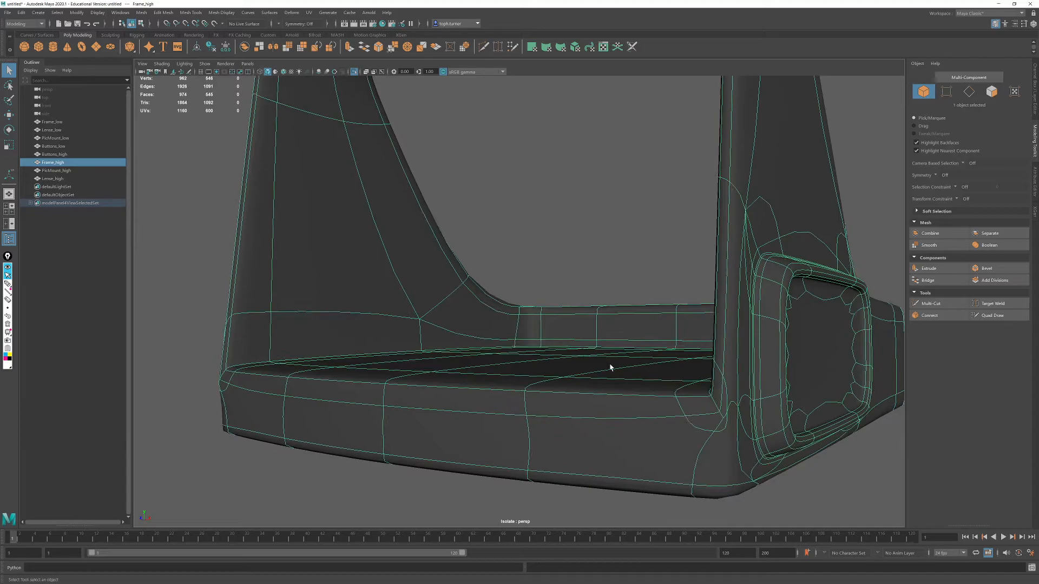
pyautogui.press('1')
pyautogui.keyDown('alt'); pyautogui.moveTo(705, 406); pyautogui.dragTo(573, 355); pyautogui.keyUp('alt')
pyautogui.scroll(3, 575, 357)
pyautogui.keyDown('alt'); pyautogui.moveTo(644, 417); pyautogui.dragTo(464, 355); pyautogui.keyUp('alt')
pyautogui.click(946, 92)
pyautogui.click(988, 304)
pyautogui.click(988, 305)
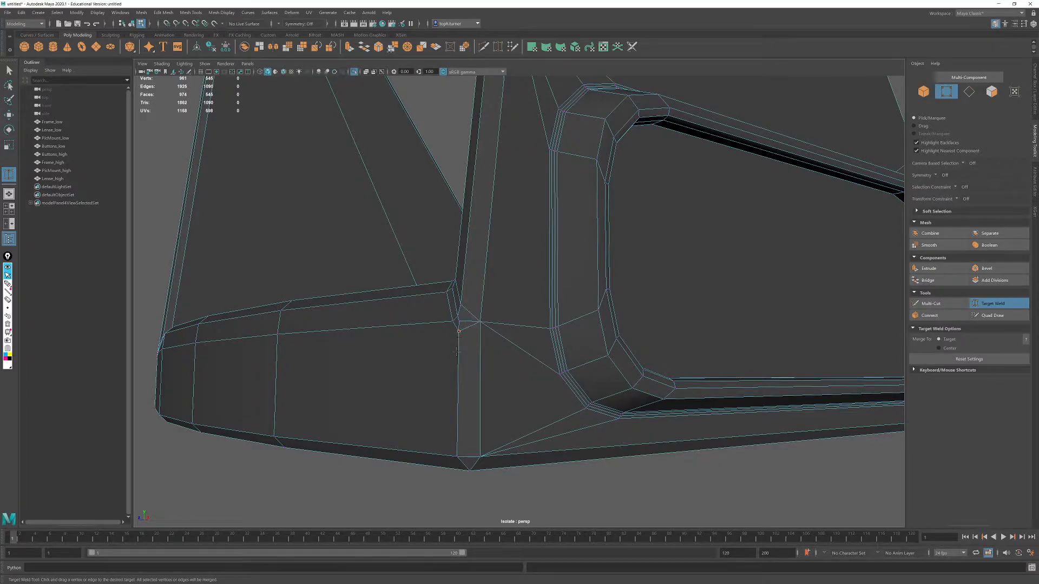
pyautogui.moveTo(458, 456); pyautogui.dragTo(458, 457)
pyautogui.click(982, 305)
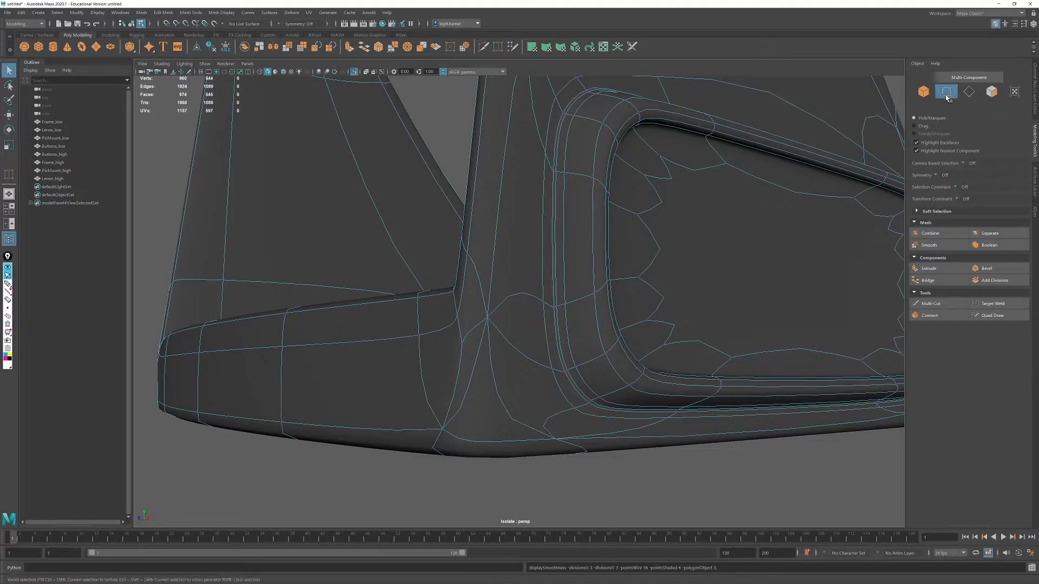
pyautogui.press('F8')
# - Target-weld the matching extra vertices on the opposite corner edge of the unsmoothed frame down to its lower corner vertex
pyautogui.keyDown('alt'); pyautogui.moveTo(781, 213); pyautogui.dragTo(533, 266); pyautogui.keyUp('alt')
pyautogui.keyDown('alt'); pyautogui.moveTo(384, 362); pyautogui.dragTo(573, 352); pyautogui.keyUp('alt')
pyautogui.click(310, 241)
pyautogui.keyDown('alt'); pyautogui.moveTo(604, 349); pyautogui.dragTo(505, 304, button='right'); pyautogui.keyUp('alt')
pyautogui.keyDown('alt'); pyautogui.moveTo(505, 303); pyautogui.dragTo(531, 424); pyautogui.keyUp('alt')
pyautogui.click(531, 425)
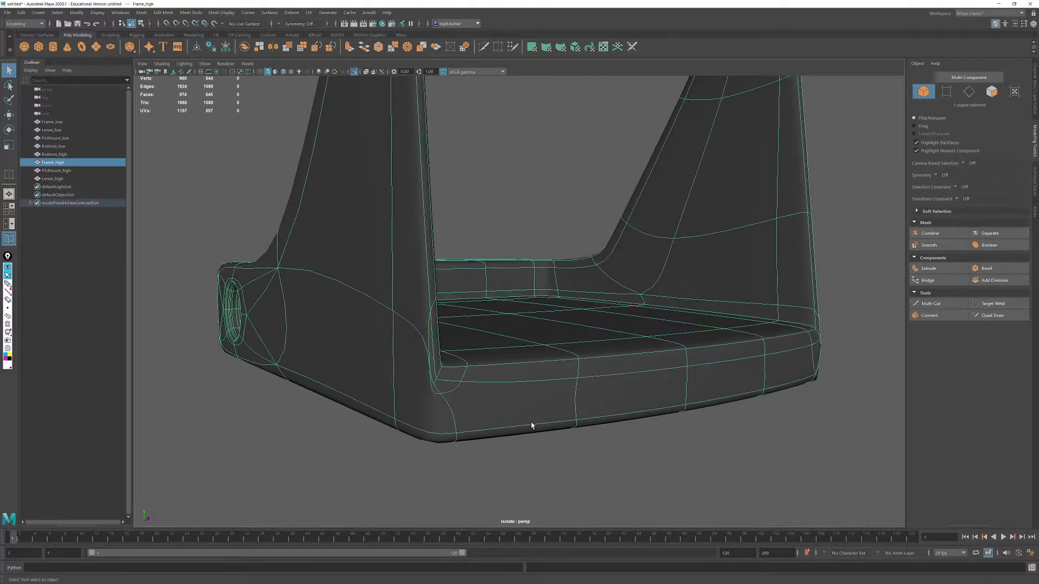
pyautogui.press('1')
pyautogui.press('F10')
pyautogui.keyDown('alt'); pyautogui.moveTo(430, 323); pyautogui.dragTo(811, 343, button='right'); pyautogui.keyUp('alt')
pyautogui.click(992, 304)
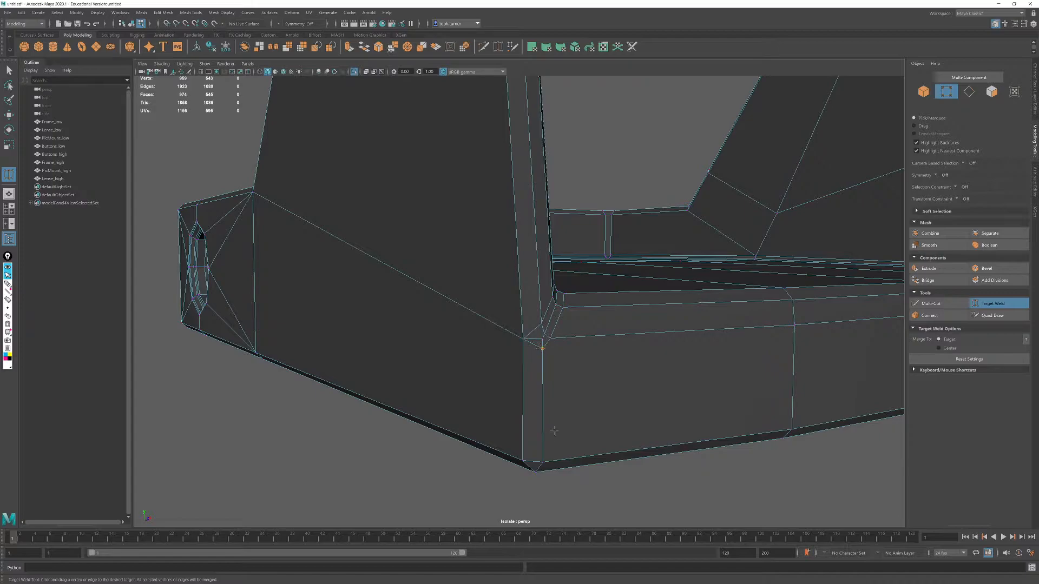
pyautogui.moveTo(545, 461); pyautogui.dragTo(545, 460)
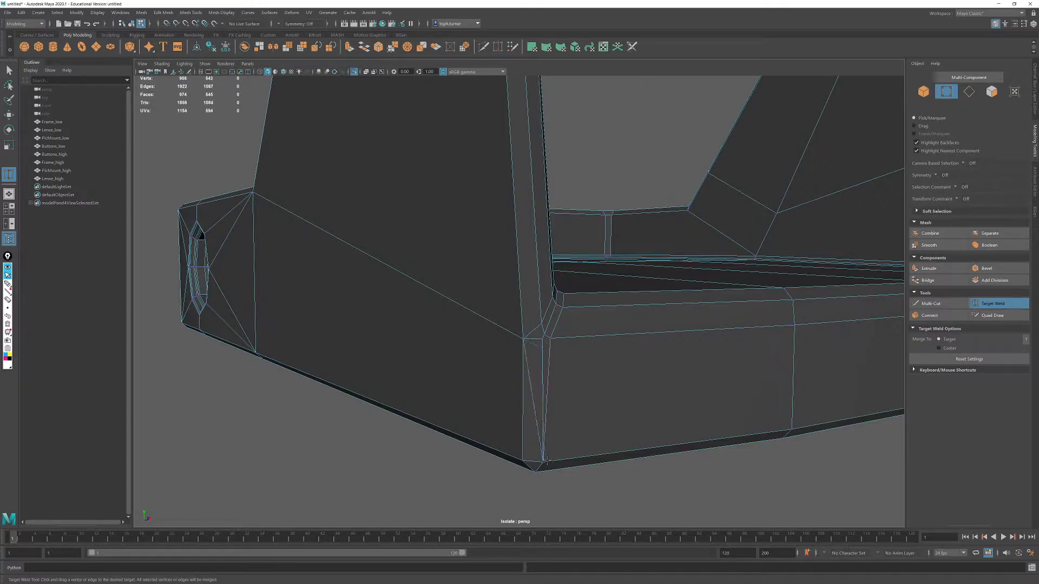
pyautogui.click(987, 302)
# - Delete the diagonal edges running across the two welded corner strips of the frame
pyautogui.keyDown('alt'); pyautogui.moveTo(701, 392); pyautogui.dragTo(543, 353); pyautogui.keyUp('alt')
pyautogui.keyDown('alt'); pyautogui.moveTo(388, 384); pyautogui.dragTo(364, 395); pyautogui.keyUp('alt')
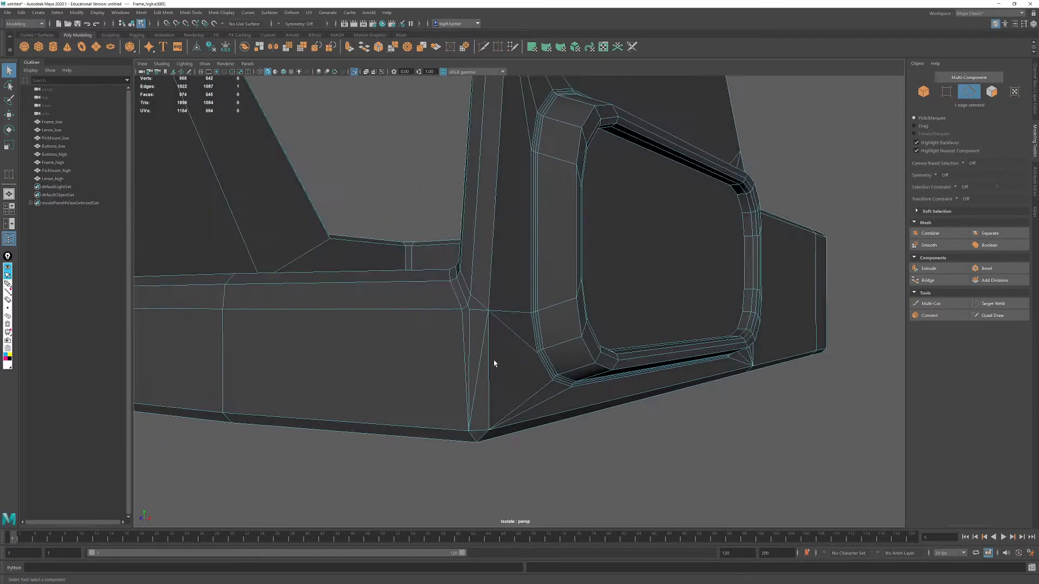
pyautogui.keyDown('shift'); pyautogui.click(481, 360); pyautogui.keyUp('shift')
pyautogui.press('Delete')
# - Connect the two vertices at the top of the corner strip beside the button recess with a short horizontal edge
pyautogui.keyDown('alt'); pyautogui.moveTo(471, 398); pyautogui.dragTo(692, 318); pyautogui.keyUp('alt')
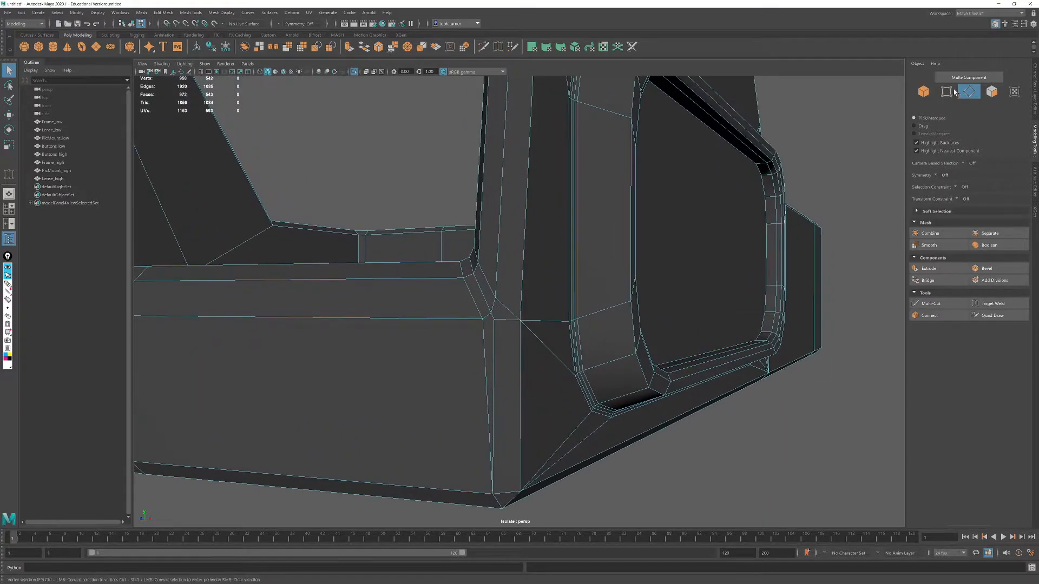
pyautogui.press('F9')
pyautogui.click(483, 320)
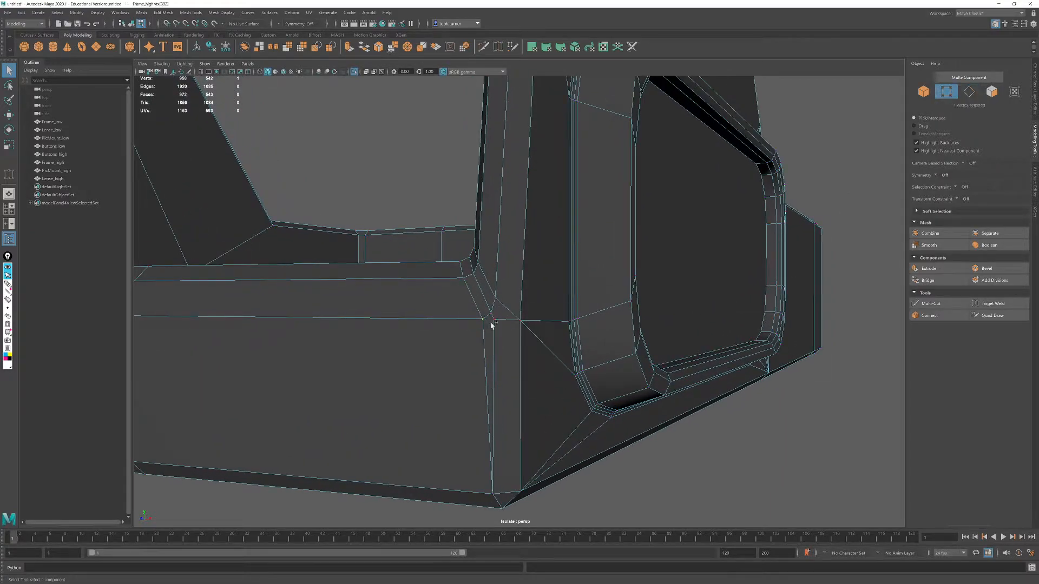
pyautogui.click(928, 316)
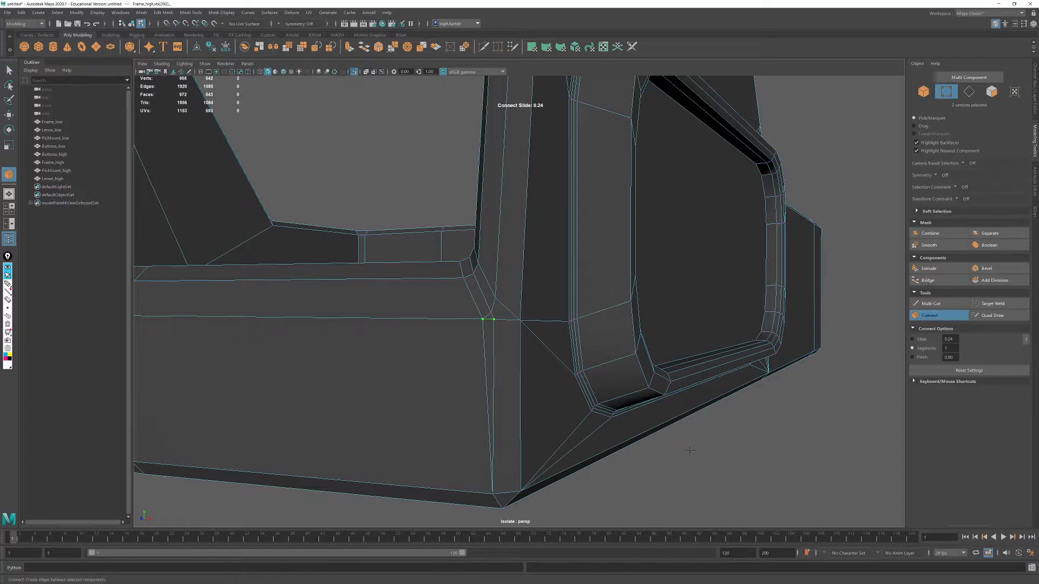
pyautogui.press('q')
pyautogui.keyDown('alt'); pyautogui.moveTo(600, 426); pyautogui.dragTo(631, 413); pyautogui.keyUp('alt')
# - Connect the matching vertex pair on the opposite corner strip of the frame and return to object selection
pyautogui.keyDown('alt'); pyautogui.moveTo(265, 339); pyautogui.dragTo(631, 308); pyautogui.keyUp('alt')
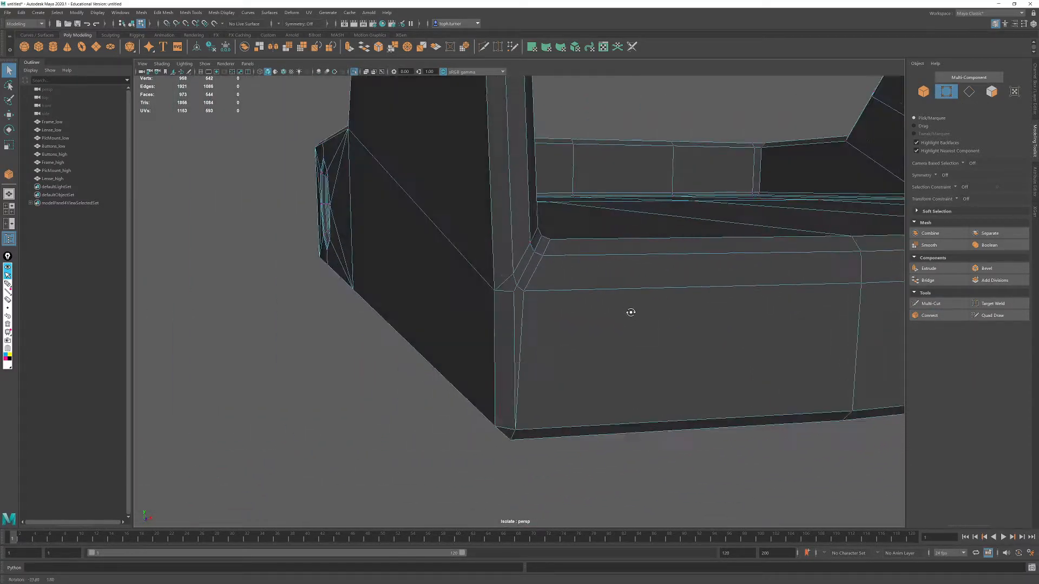
pyautogui.click(515, 291)
pyautogui.click(929, 315)
pyautogui.press('q')
pyautogui.click(923, 91)
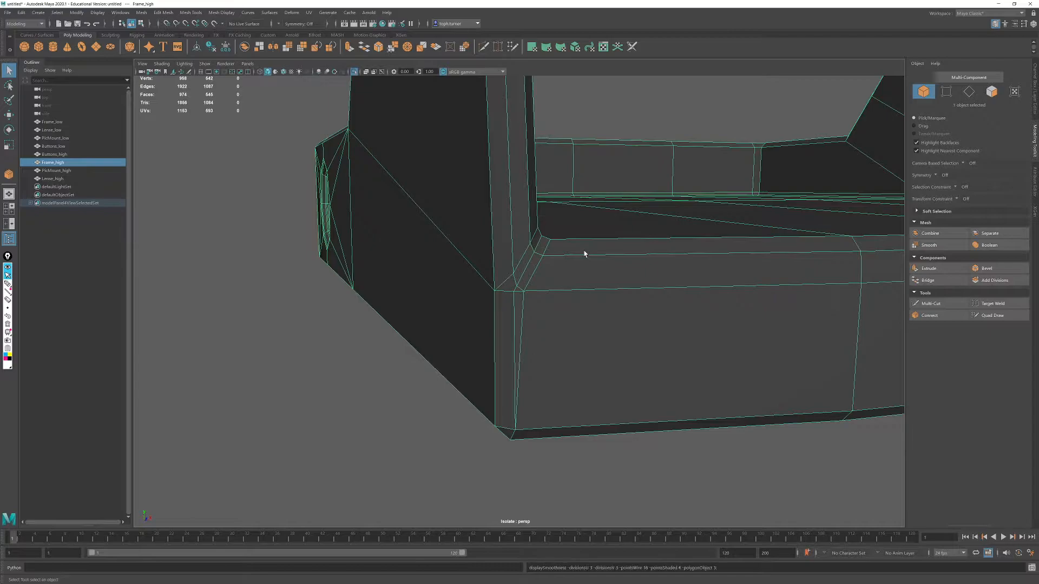
# - Turn on the frame's smooth preview, deselect it and examine the cleaned corners, front, rear opening and button recess
pyautogui.press('3')
pyautogui.keyDown('alt'); pyautogui.moveTo(580, 318); pyautogui.dragTo(514, 294, button='right'); pyautogui.keyUp('alt')
pyautogui.click(755, 404)
pyautogui.keyDown('alt'); pyautogui.moveTo(714, 272); pyautogui.dragTo(552, 269); pyautogui.keyUp('alt')
pyautogui.keyDown('alt'); pyautogui.moveTo(552, 269); pyautogui.dragTo(590, 357, button='right'); pyautogui.keyUp('alt')
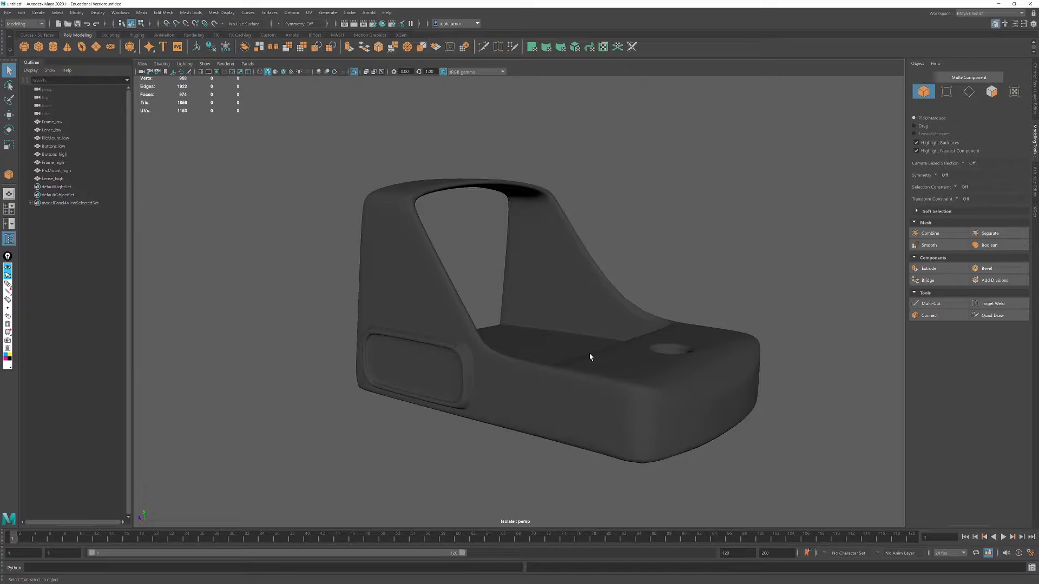
pyautogui.keyDown('alt'); pyautogui.moveTo(518, 339); pyautogui.dragTo(475, 332); pyautogui.keyUp('alt')
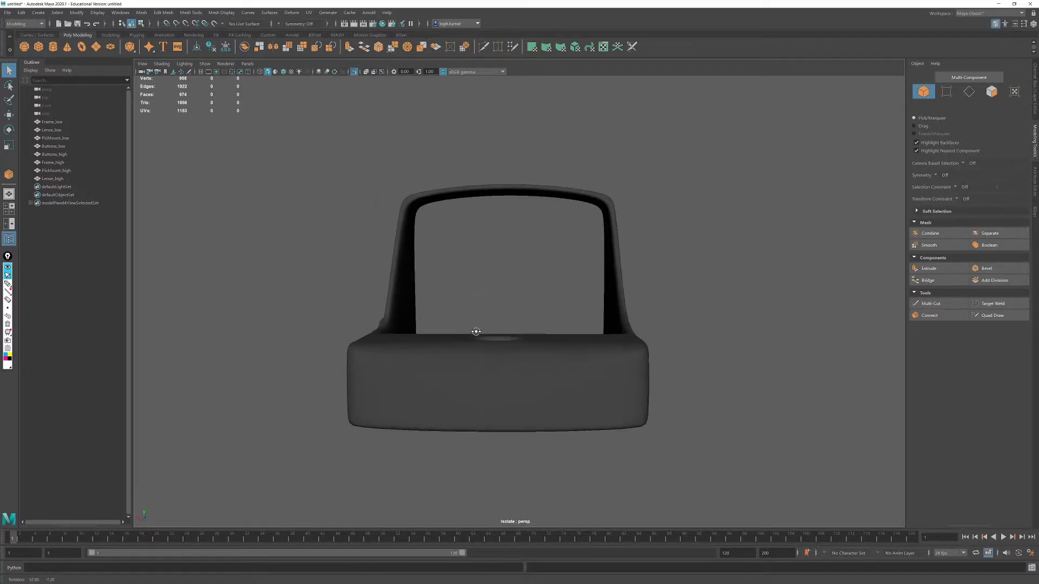
pyautogui.keyDown('alt'); pyautogui.moveTo(475, 331); pyautogui.dragTo(339, 249, button='right'); pyautogui.keyUp('alt')
pyautogui.keyDown('alt'); pyautogui.moveTo(338, 248); pyautogui.dragTo(557, 294); pyautogui.keyUp('alt')
pyautogui.keyDown('alt'); pyautogui.moveTo(541, 353); pyautogui.dragTo(441, 256, button='right'); pyautogui.keyUp('alt')
pyautogui.keyDown('alt'); pyautogui.moveTo(622, 281); pyautogui.dragTo(541, 306); pyautogui.keyUp('alt')
pyautogui.scroll(12, 761, 472)
pyautogui.keyDown('alt'); pyautogui.moveTo(617, 336); pyautogui.dragTo(554, 402); pyautogui.keyUp('alt')
pyautogui.keyDown('alt'); pyautogui.moveTo(541, 411); pyautogui.dragTo(529, 225, button='middle'); pyautogui.keyUp('alt')
pyautogui.keyDown('alt'); pyautogui.moveTo(528, 225); pyautogui.dragTo(672, 265, button='right'); pyautogui.keyUp('alt')
pyautogui.keyDown('alt'); pyautogui.moveTo(672, 265); pyautogui.dragTo(597, 292); pyautogui.keyUp('alt')
pyautogui.keyDown('alt'); pyautogui.moveTo(598, 303); pyautogui.dragTo(607, 319, button='right'); pyautogui.keyUp('alt')
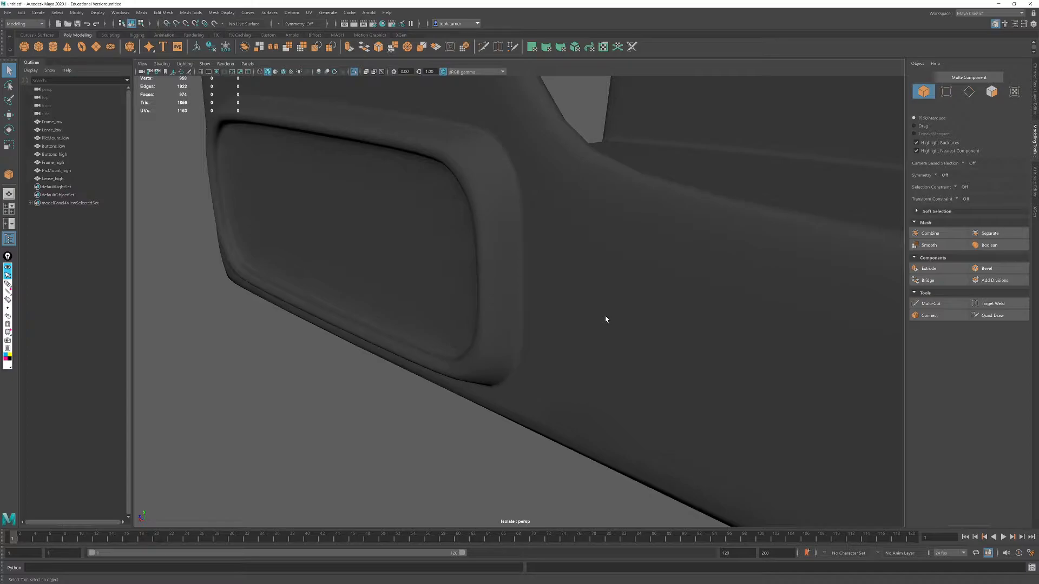
# - Compare the frame with and without the smooth preview around the corner where the upright meets the side wall
pyautogui.click(636, 265)
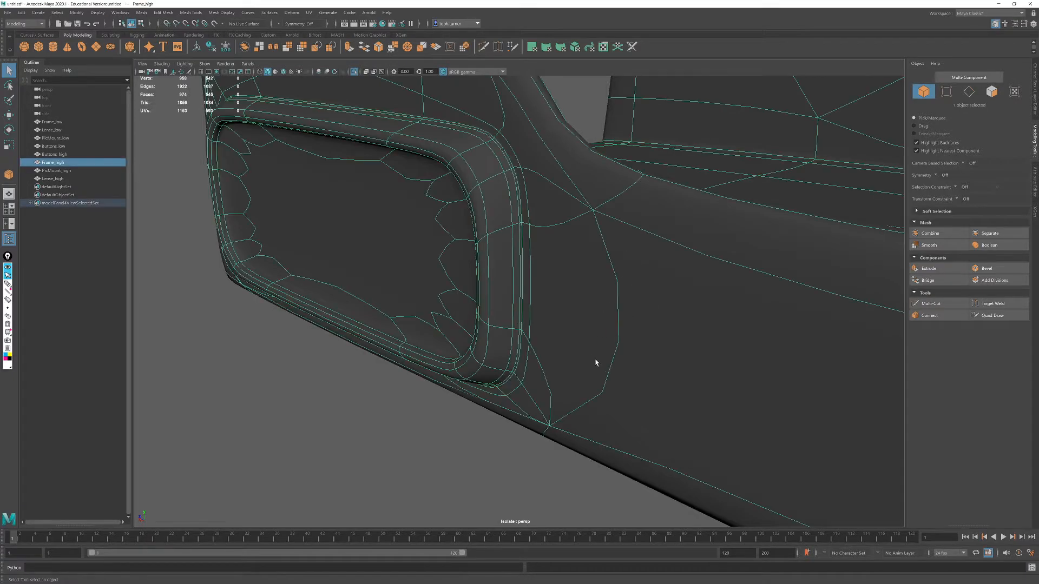
pyautogui.press('f')
pyautogui.press('1')
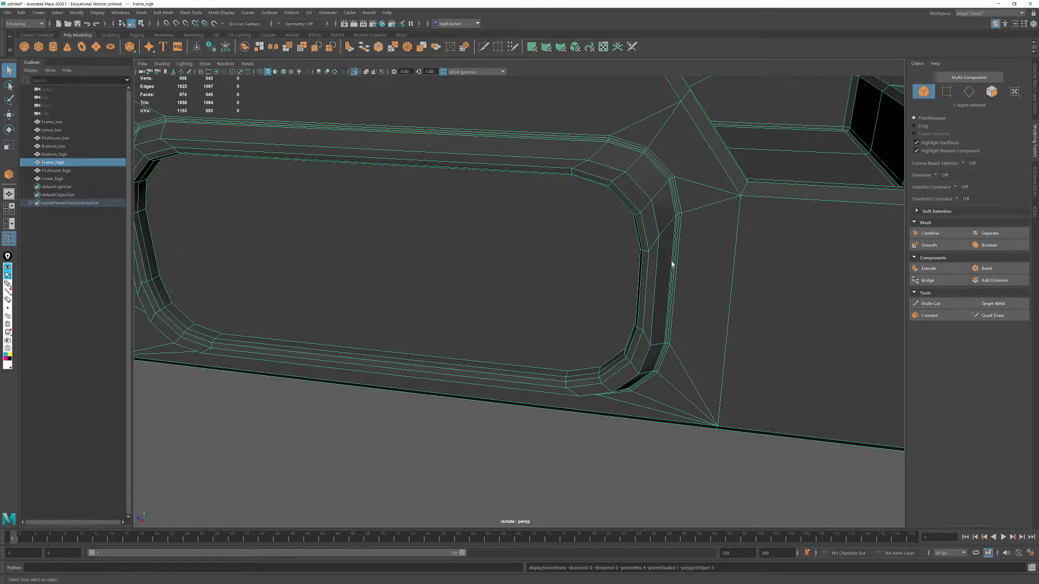
pyautogui.keyDown('alt'); pyautogui.moveTo(737, 211); pyautogui.dragTo(616, 194); pyautogui.keyUp('alt')
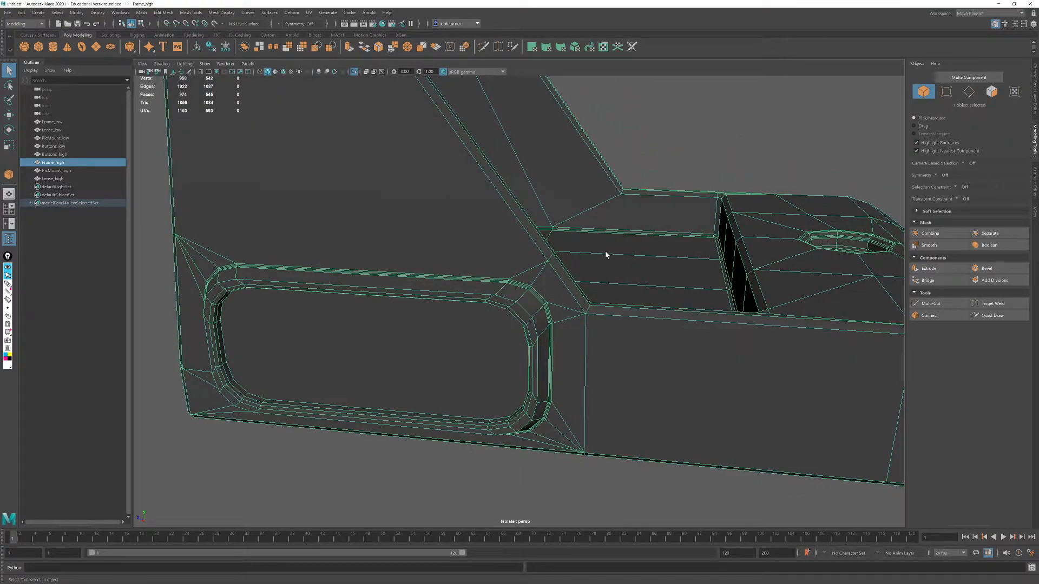
pyautogui.press('3')
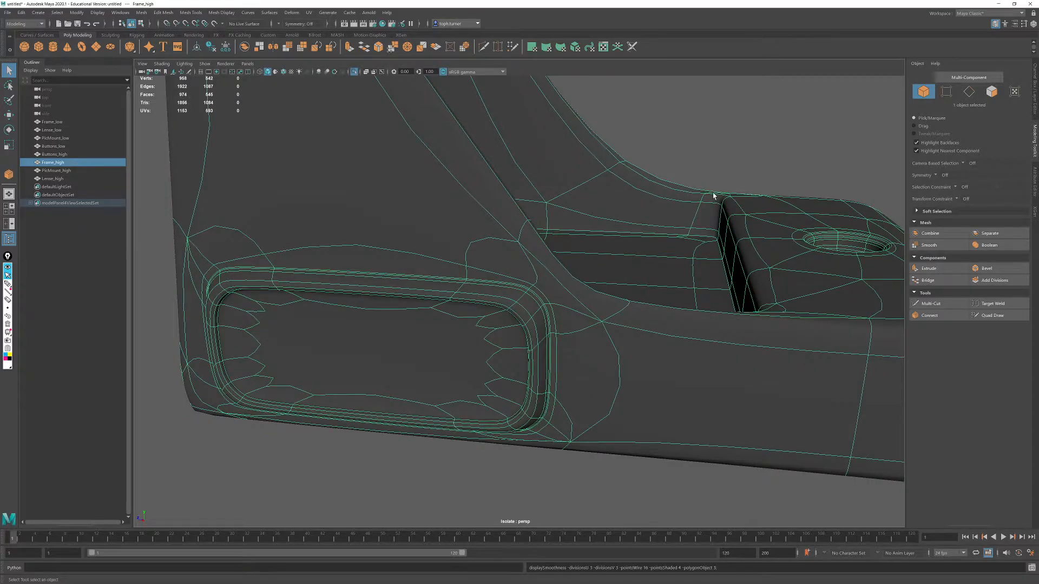
pyautogui.press('1')
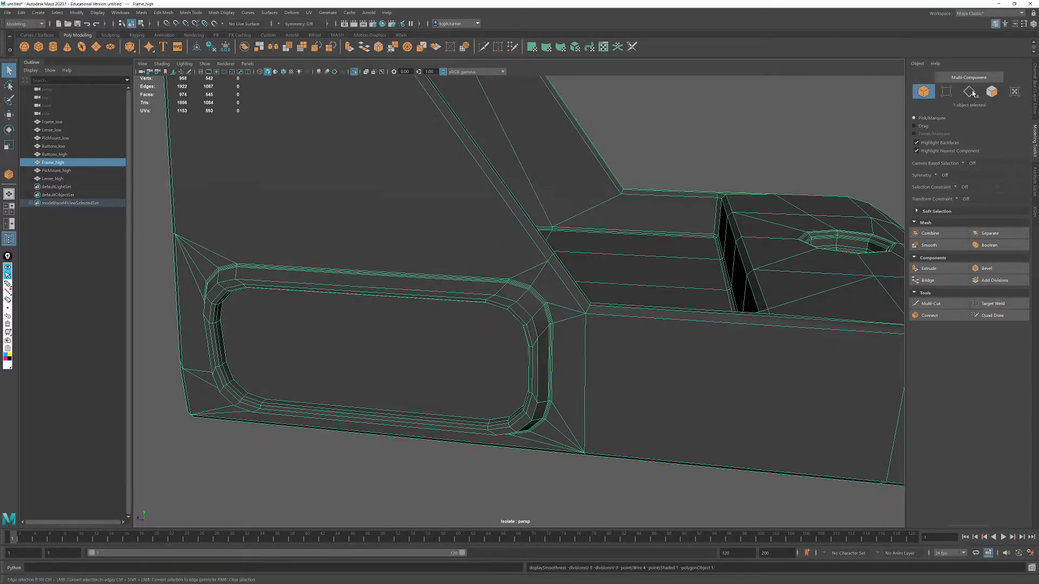
# - Bevel the corner edges where the sloped uprights meet the base's side walls on both sides, using 2 segments
pyautogui.press('F10')
pyautogui.scroll(2, 648, 327)
pyautogui.doubleClick(618, 315)
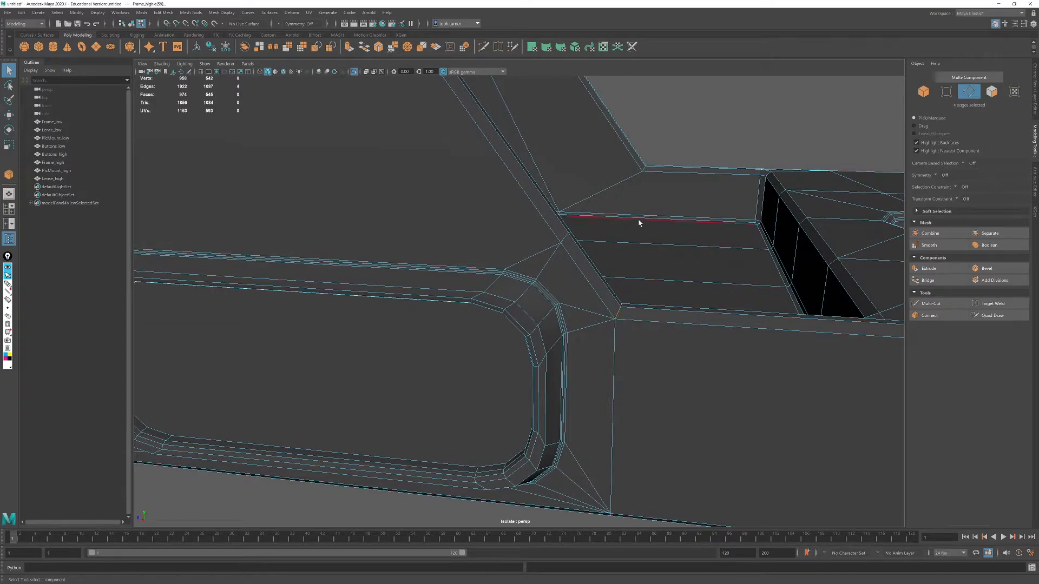
pyautogui.keyDown('alt'); pyautogui.moveTo(676, 215); pyautogui.dragTo(473, 174); pyautogui.keyUp('alt')
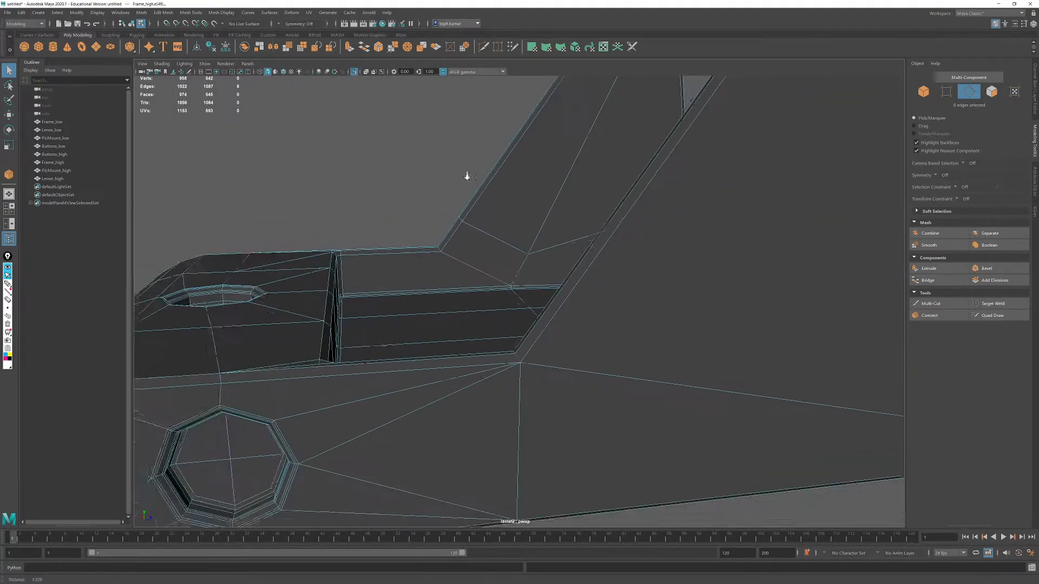
pyautogui.scroll(4, 550, 368)
pyautogui.keyDown('alt'); pyautogui.moveTo(545, 380); pyautogui.dragTo(611, 255); pyautogui.keyUp('alt')
pyautogui.scroll(-4, 611, 255)
pyautogui.keyDown('alt'); pyautogui.moveTo(563, 204); pyautogui.dragTo(478, 218); pyautogui.keyUp('alt')
pyautogui.scroll(4, 446, 154)
pyautogui.keyDown('alt'); pyautogui.moveTo(448, 158); pyautogui.dragTo(525, 277); pyautogui.keyUp('alt')
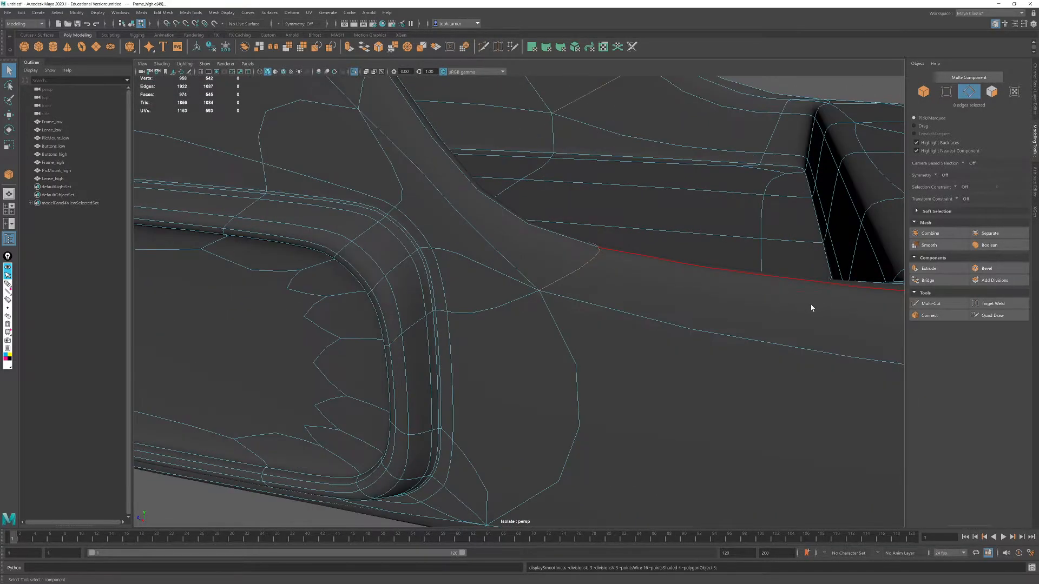
pyautogui.click(986, 269)
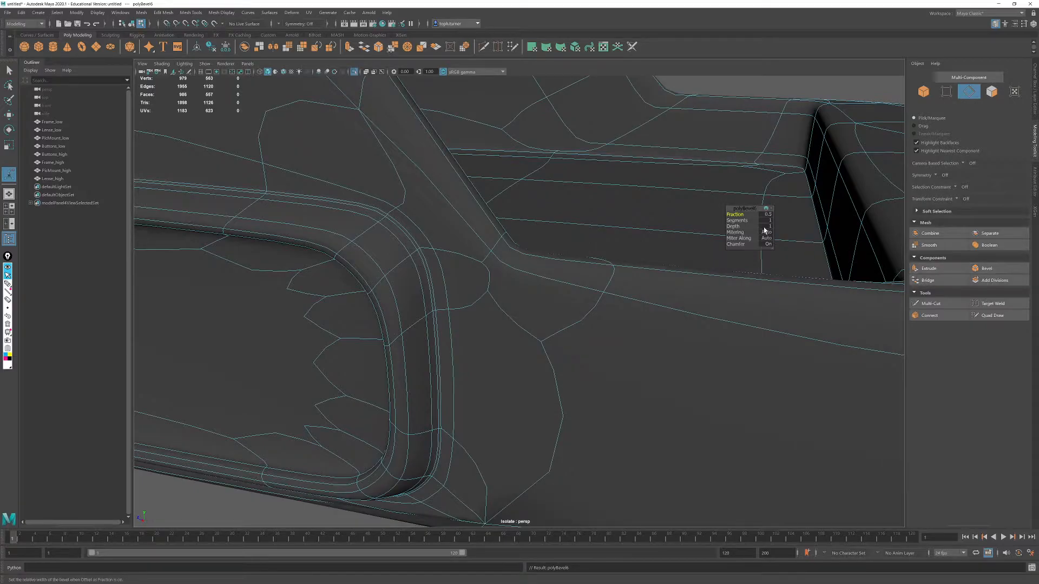
pyautogui.moveTo(739, 220); pyautogui.dragTo(739, 220)
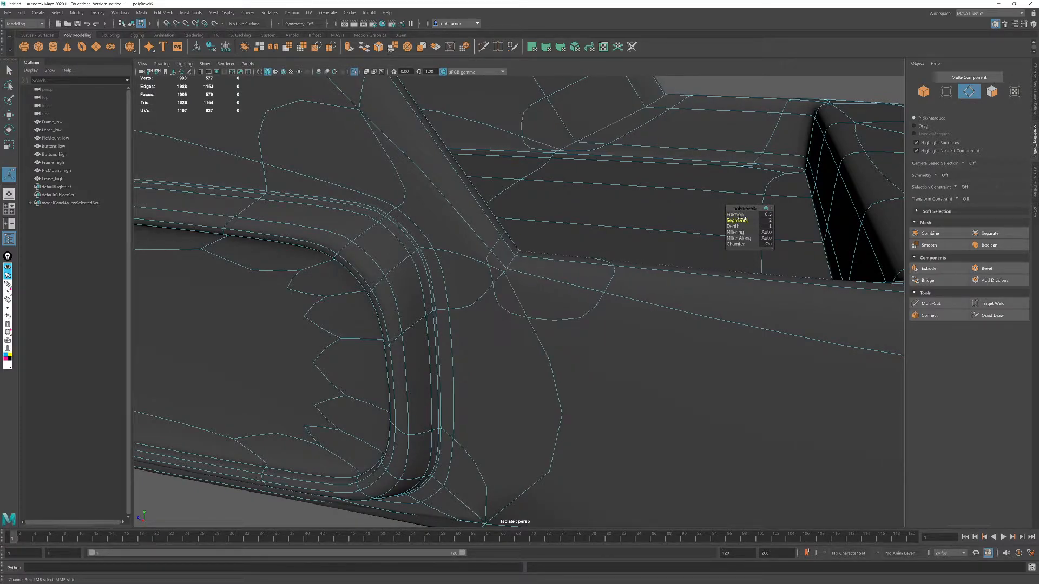
# - Return to object selection, deselect the frame and examine the bevelled upright corners on both sides in the smooth preview
pyautogui.keyDown('alt'); pyautogui.moveTo(670, 246); pyautogui.dragTo(671, 232); pyautogui.keyUp('alt')
pyautogui.keyDown('alt'); pyautogui.moveTo(671, 231); pyautogui.dragTo(570, 202, button='right'); pyautogui.keyUp('alt')
pyautogui.keyDown('alt'); pyautogui.moveTo(570, 202); pyautogui.dragTo(463, 269); pyautogui.keyUp('alt')
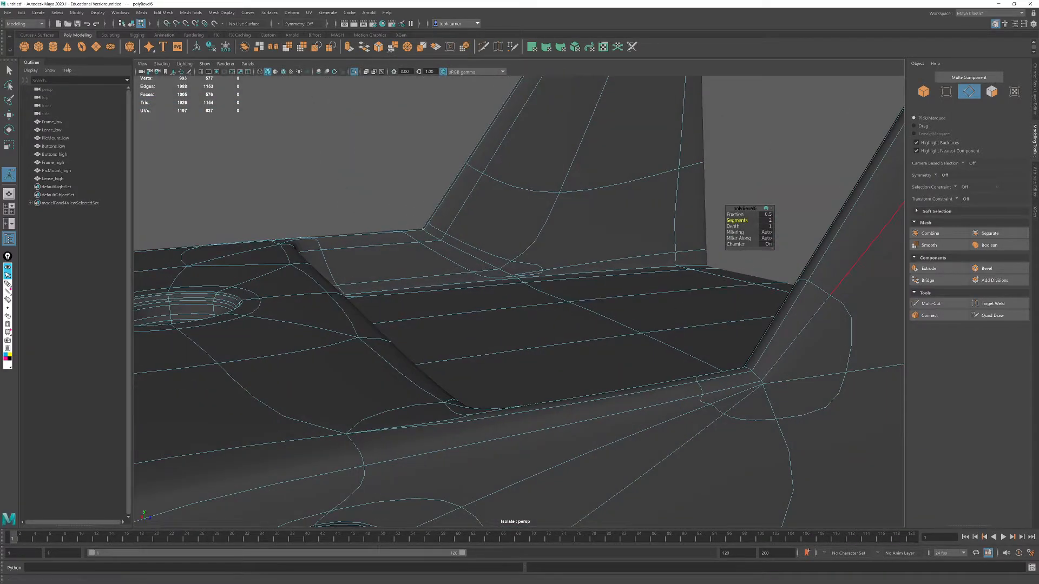
pyautogui.click(923, 92)
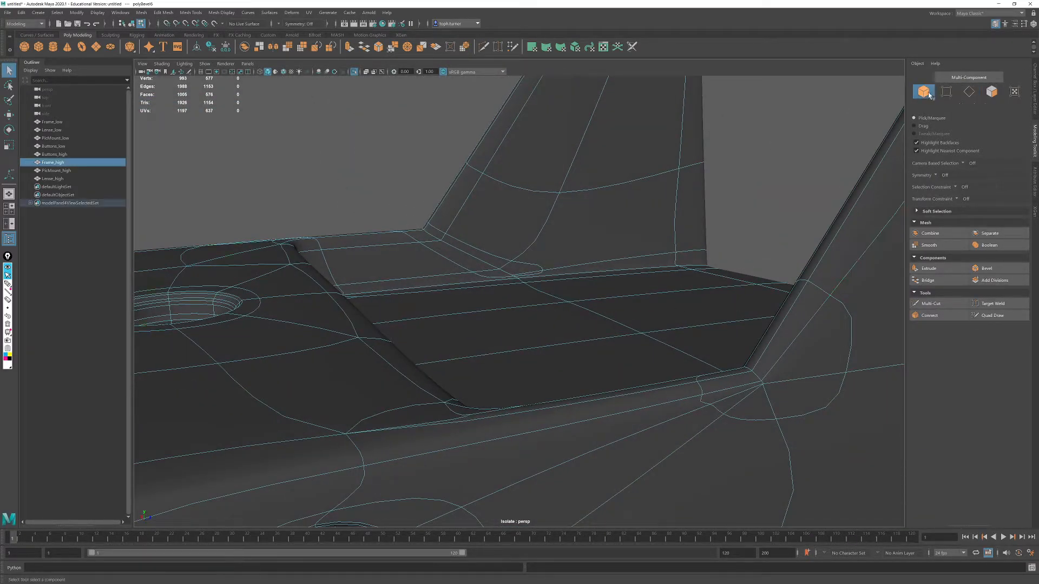
pyautogui.click(737, 178)
pyautogui.press('F4')
pyautogui.keyDown('alt'); pyautogui.moveTo(661, 341); pyautogui.dragTo(508, 233, button='right'); pyautogui.keyUp('alt')
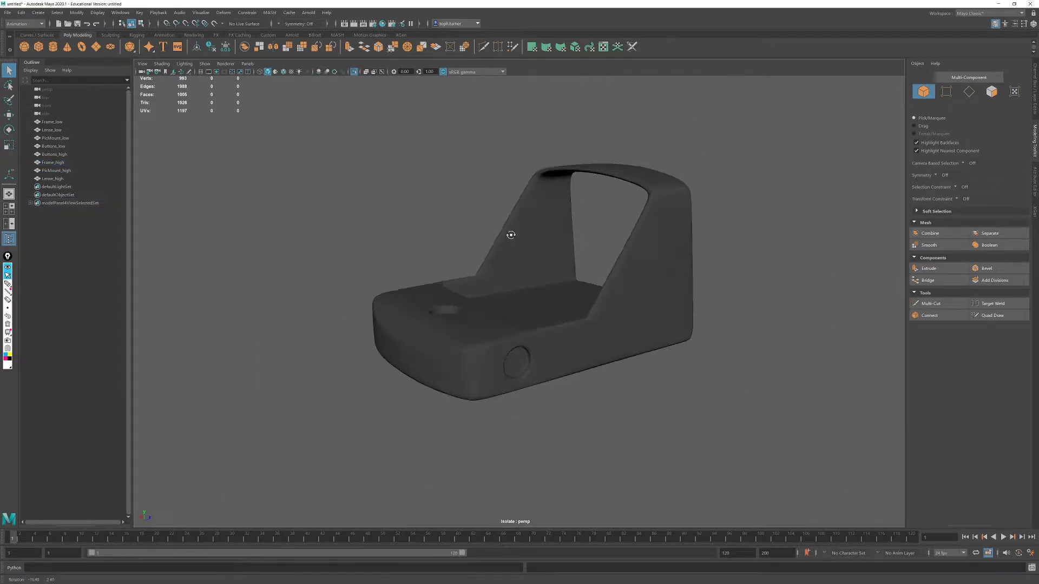
pyautogui.keyDown('alt'); pyautogui.moveTo(508, 232); pyautogui.dragTo(579, 255); pyautogui.keyUp('alt')
pyautogui.press('F2')
pyautogui.keyDown('alt'); pyautogui.moveTo(479, 318); pyautogui.dragTo(583, 343); pyautogui.keyUp('alt')
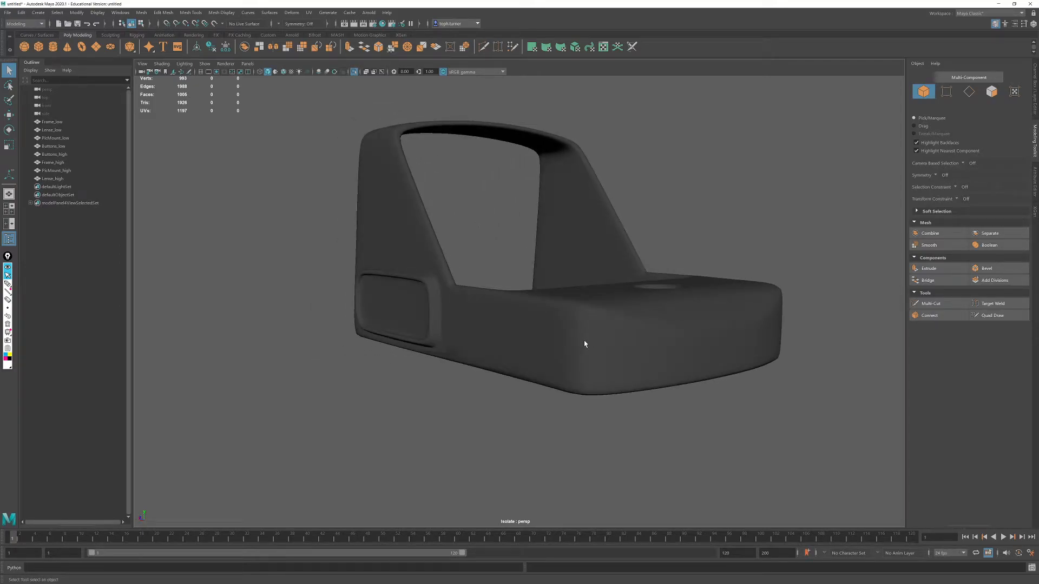
# - Select the frame and compare its unsmoothed, cage and smooth preview modes
pyautogui.click(585, 342)
pyautogui.press('1')
pyautogui.press('2')
pyautogui.press('3')
pyautogui.press('1')
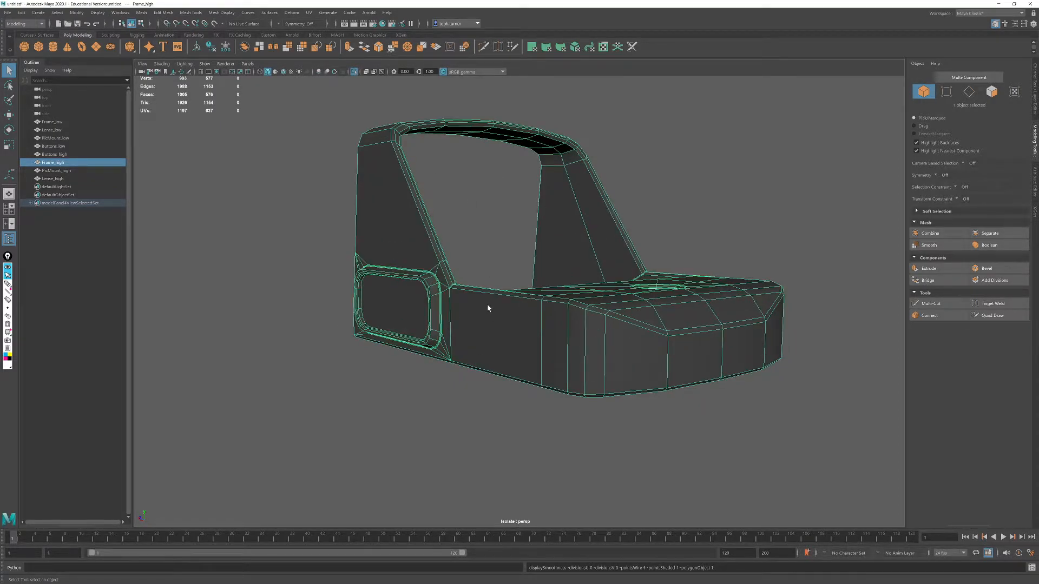
pyautogui.press('2')
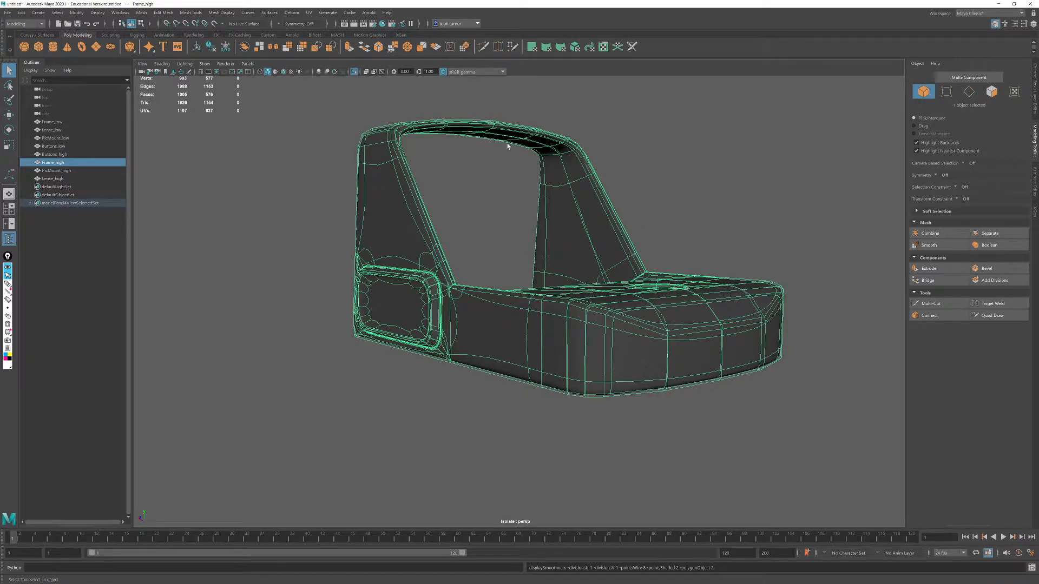
# - Examine the edge flow around the upright corner and button recess up close, then the whole frame in smooth preview
pyautogui.scroll(10, 620, 304)
pyautogui.keyDown('alt'); pyautogui.moveTo(216, 235); pyautogui.dragTo(544, 457, button='middle'); pyautogui.keyUp('alt')
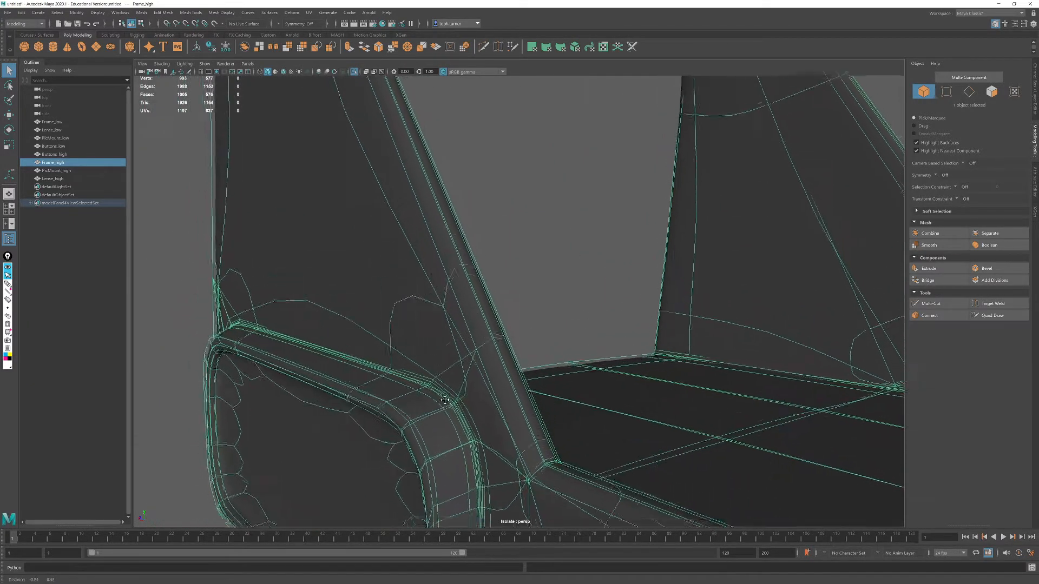
pyautogui.scroll(3, 545, 457)
pyautogui.keyDown('alt'); pyautogui.moveTo(495, 335); pyautogui.dragTo(473, 260, button='middle'); pyautogui.keyUp('alt')
pyautogui.keyDown('alt'); pyautogui.moveTo(473, 260); pyautogui.dragTo(418, 157); pyautogui.keyUp('alt')
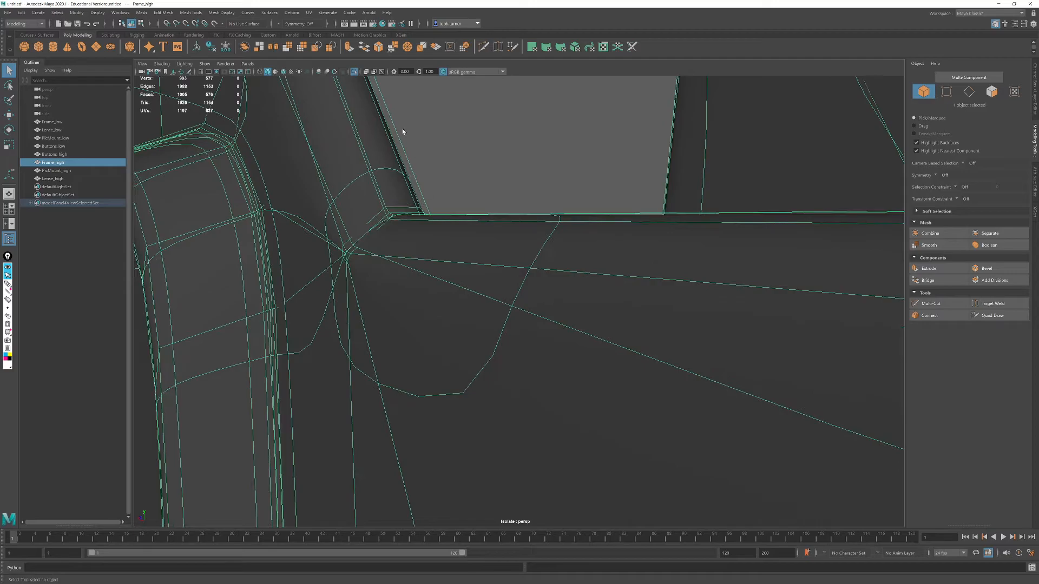
pyautogui.keyDown('alt'); pyautogui.moveTo(472, 258); pyautogui.dragTo(410, 191); pyautogui.keyUp('alt')
pyautogui.keyDown('alt'); pyautogui.moveTo(514, 275); pyautogui.dragTo(568, 310); pyautogui.keyUp('alt')
pyautogui.keyDown('alt'); pyautogui.moveTo(729, 329); pyautogui.dragTo(571, 347); pyautogui.keyUp('alt')
pyautogui.keyDown('alt'); pyautogui.moveTo(571, 346); pyautogui.dragTo(502, 305, button='right'); pyautogui.keyUp('alt')
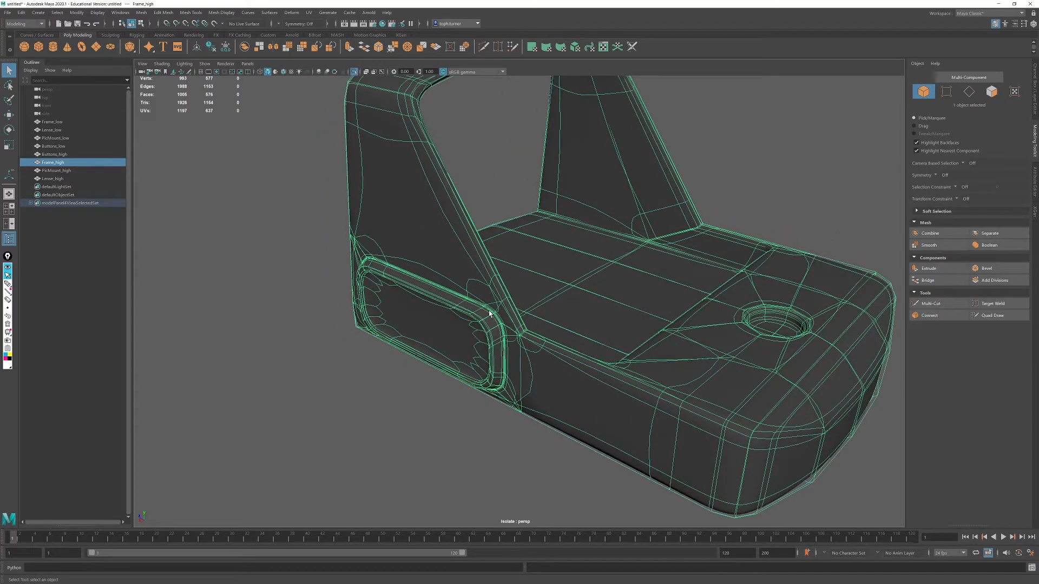
pyautogui.press('3')
pyautogui.keyDown('alt'); pyautogui.moveTo(551, 336); pyautogui.dragTo(295, 204); pyautogui.keyUp('alt')
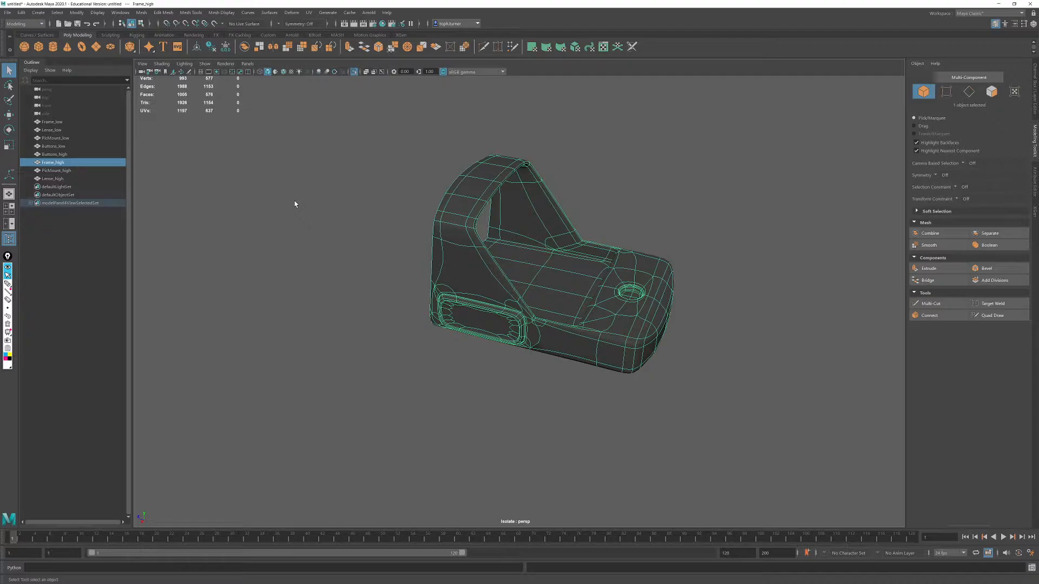
pyautogui.keyDown('alt'); pyautogui.moveTo(598, 348); pyautogui.dragTo(544, 292); pyautogui.keyUp('alt')
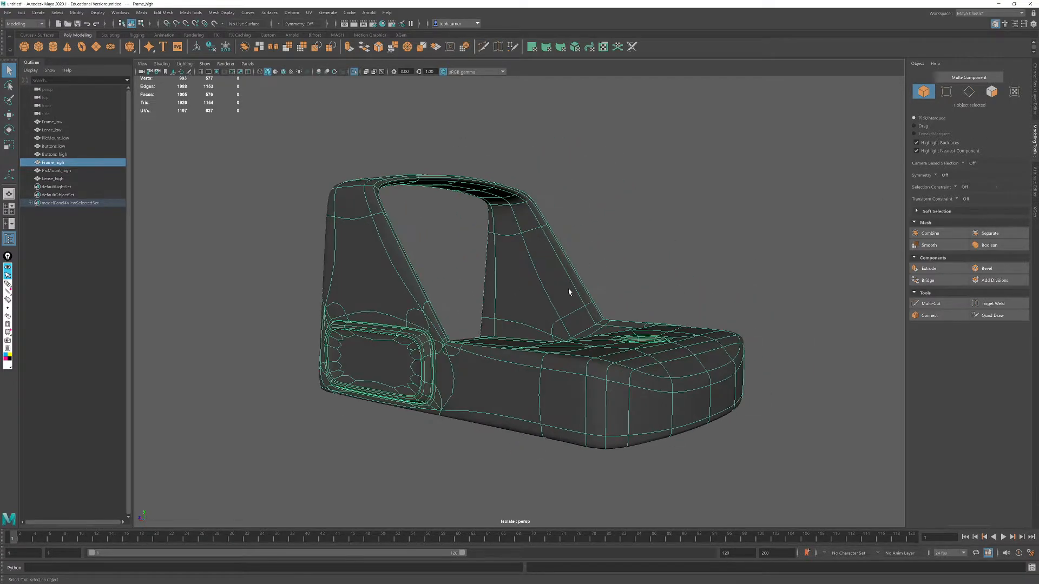
# - Turn off the frame's smooth preview, apply an exponential Smooth with 3 division levels to the mesh, and deselect it
pyautogui.press('1')
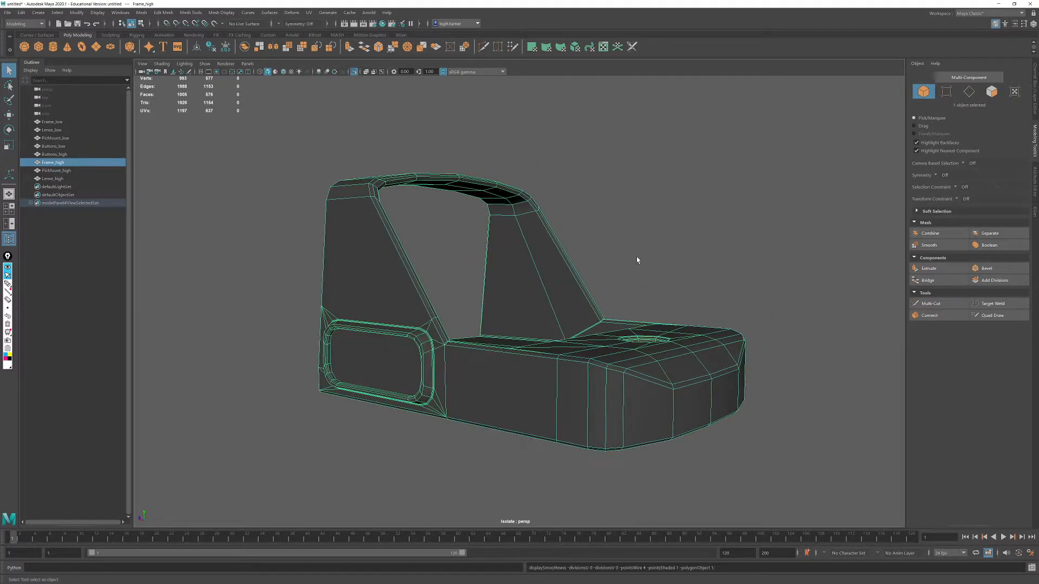
pyautogui.keyDown('alt'); pyautogui.moveTo(550, 382); pyautogui.dragTo(582, 388); pyautogui.keyUp('alt')
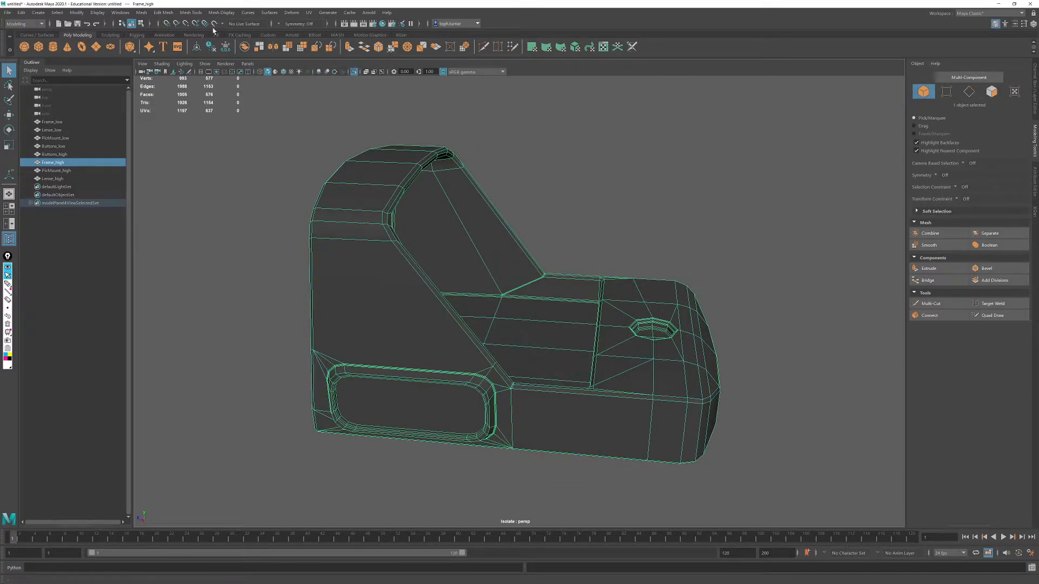
pyautogui.click(139, 13)
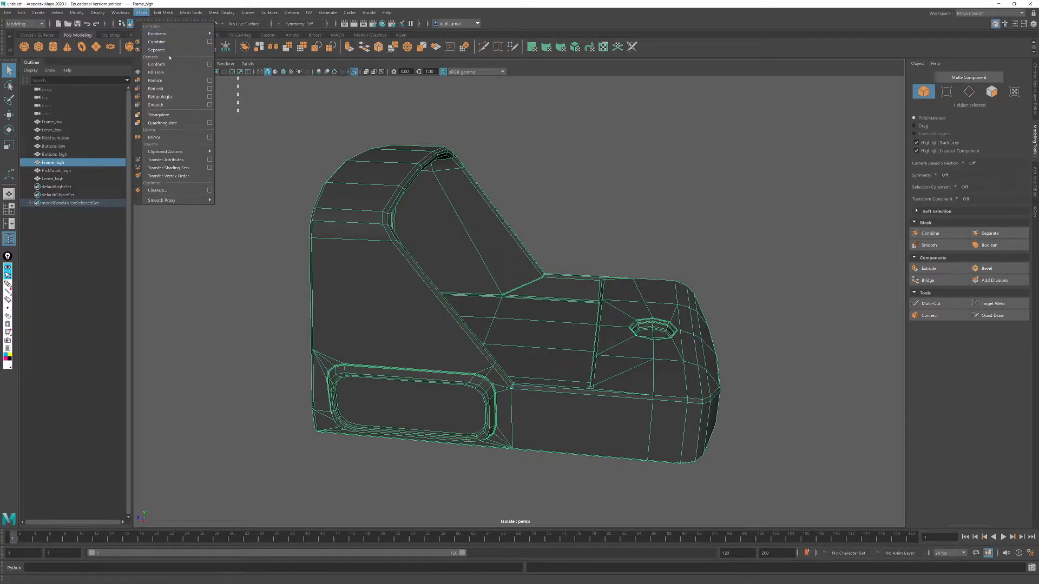
pyautogui.click(210, 107)
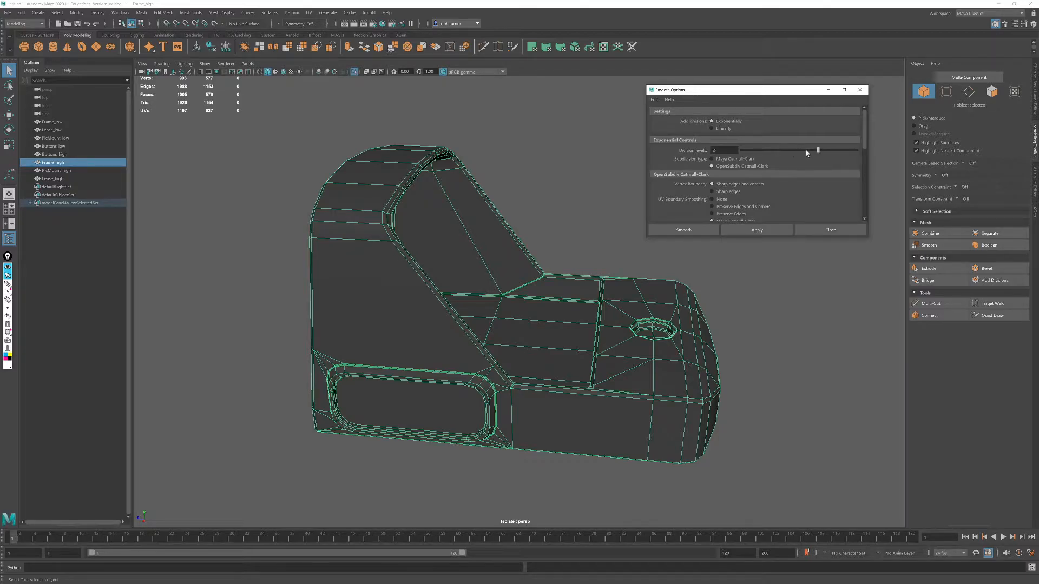
pyautogui.click(750, 230)
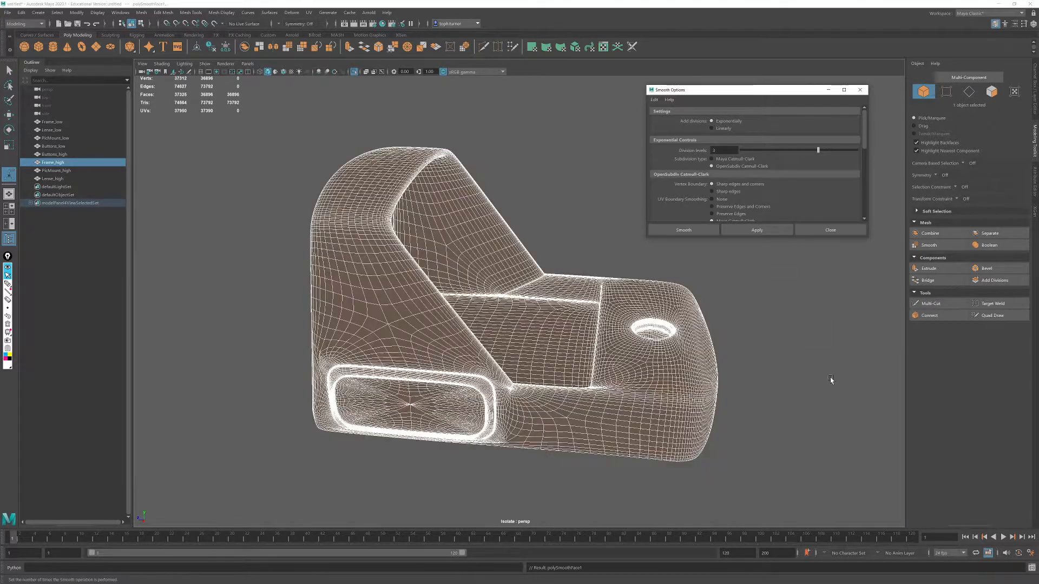
pyautogui.keyDown('alt'); pyautogui.moveTo(819, 385); pyautogui.dragTo(786, 373); pyautogui.keyUp('alt')
pyautogui.click(820, 321)
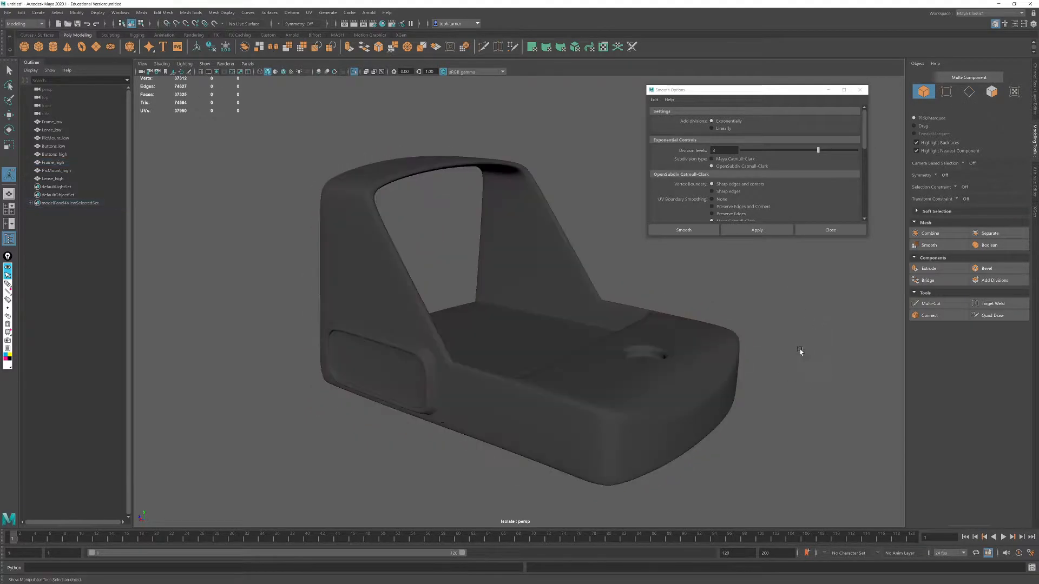
# - Close the Smooth options and examine the smoothed frame all around, down to the area below the button recess corner
pyautogui.click(718, 349)
pyautogui.click(860, 90)
pyautogui.keyDown('alt'); pyautogui.moveTo(754, 271); pyautogui.dragTo(600, 324); pyautogui.keyUp('alt')
pyautogui.keyDown('alt'); pyautogui.moveTo(600, 324); pyautogui.dragTo(665, 392, button='right'); pyautogui.keyUp('alt')
pyautogui.keyDown('alt'); pyautogui.moveTo(546, 384); pyautogui.dragTo(600, 254); pyautogui.keyUp('alt')
pyautogui.keyDown('alt'); pyautogui.moveTo(600, 255); pyautogui.dragTo(640, 318, button='right'); pyautogui.keyUp('alt')
pyautogui.keyDown('alt'); pyautogui.moveTo(640, 318); pyautogui.dragTo(636, 249); pyautogui.keyUp('alt')
pyautogui.click(498, 401)
pyautogui.keyDown('alt'); pyautogui.moveTo(499, 400); pyautogui.dragTo(557, 319); pyautogui.keyUp('alt')
pyautogui.moveTo(557, 320)
pyautogui.keyDown('alt'); pyautogui.mouseDown(button='right')
pyautogui.moveTo(471, 283)
pyautogui.moveTo(732, 441)
pyautogui.mouseUp(button='right'); pyautogui.keyUp('alt')
pyautogui.keyDown('alt'); pyautogui.moveTo(732, 441); pyautogui.dragTo(491, 350); pyautogui.keyUp('alt')
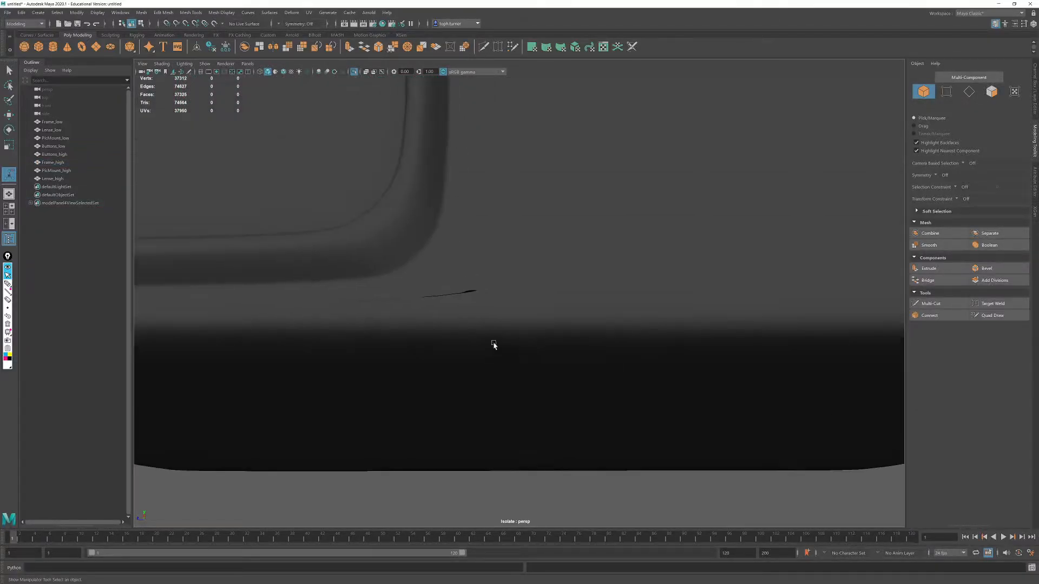
# - Select the smoothed frame and examine its wireframe around the pinched lower corner of the button recess
pyautogui.click(489, 299)
pyautogui.keyDown('alt'); pyautogui.moveTo(488, 299); pyautogui.dragTo(472, 299); pyautogui.keyUp('alt')
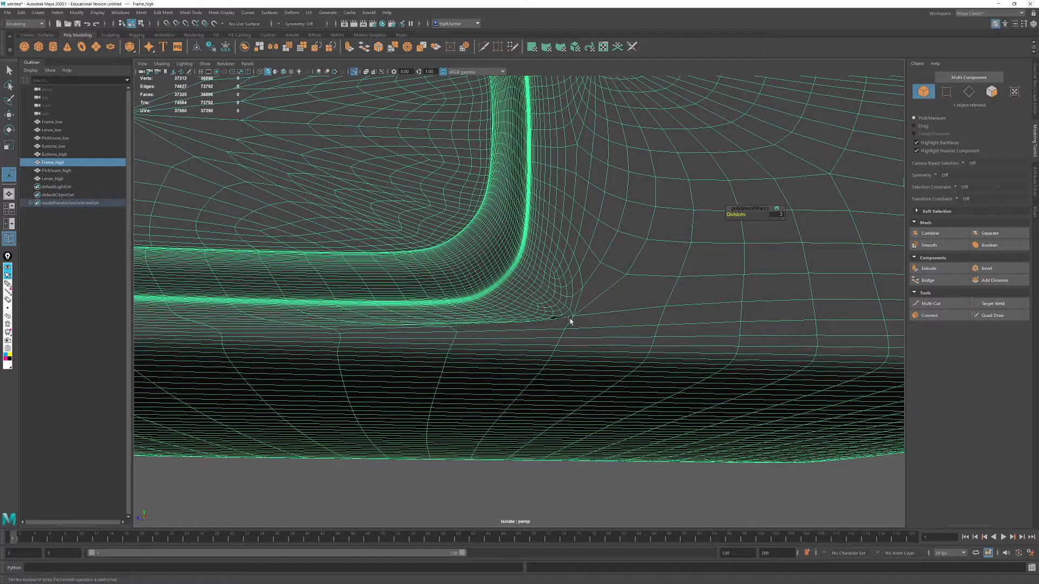
pyautogui.keyDown('alt'); pyautogui.moveTo(570, 317); pyautogui.dragTo(541, 320, button='right'); pyautogui.keyUp('alt')
pyautogui.keyDown('alt'); pyautogui.moveTo(539, 323); pyautogui.dragTo(525, 323); pyautogui.keyUp('alt')
pyautogui.keyDown('alt'); pyautogui.moveTo(430, 319); pyautogui.dragTo(308, 301, button='right'); pyautogui.keyUp('alt')
pyautogui.keyDown('alt'); pyautogui.moveTo(309, 301); pyautogui.dragTo(401, 308, button='middle'); pyautogui.keyUp('alt')
# - Undo the frame's Smooth operation to get back the editable low-density mesh around the button recess
pyautogui.click(548, 351)
pyautogui.hotkey('ctrl', 'z')
pyautogui.hotkey('ctrl', 'z')
pyautogui.hotkey('ctrl', 'z')
pyautogui.hotkey('ctrl', 'z')
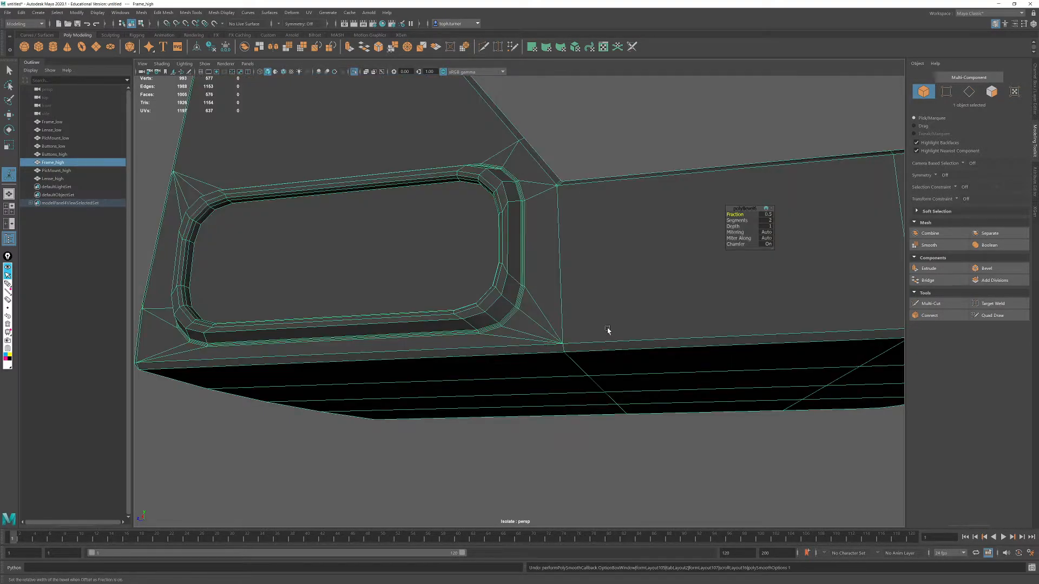
pyautogui.keyDown('alt'); pyautogui.moveTo(606, 330); pyautogui.dragTo(614, 320); pyautogui.keyUp('alt')
pyautogui.keyDown('alt'); pyautogui.moveTo(615, 320); pyautogui.dragTo(638, 343, button='right'); pyautogui.keyUp('alt')
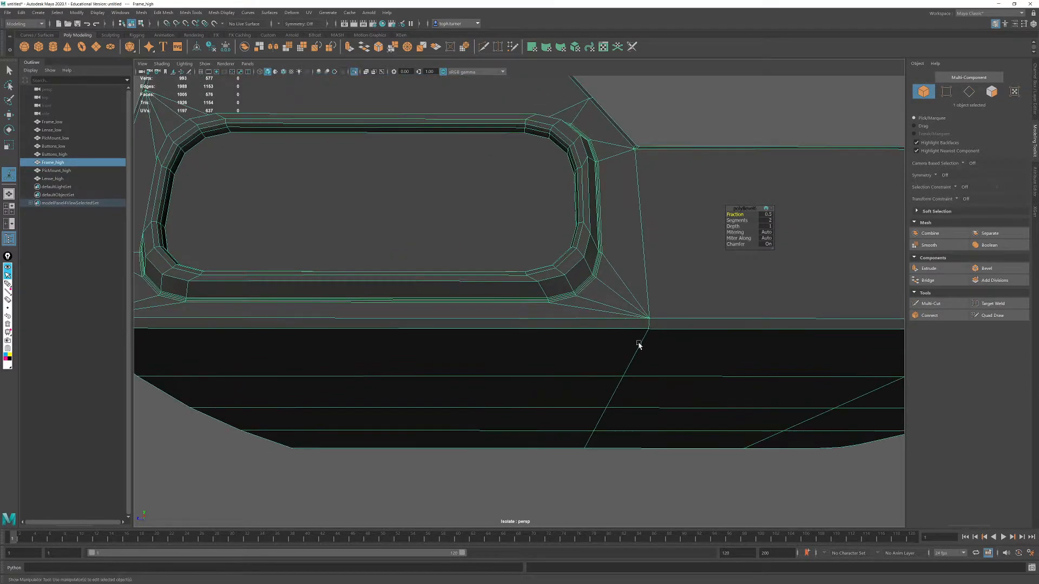
# - Cut a new edge with Multi-Cut from the recess's first lower-corner vertex straight down to the frame's lower bevel edge
pyautogui.click(946, 92)
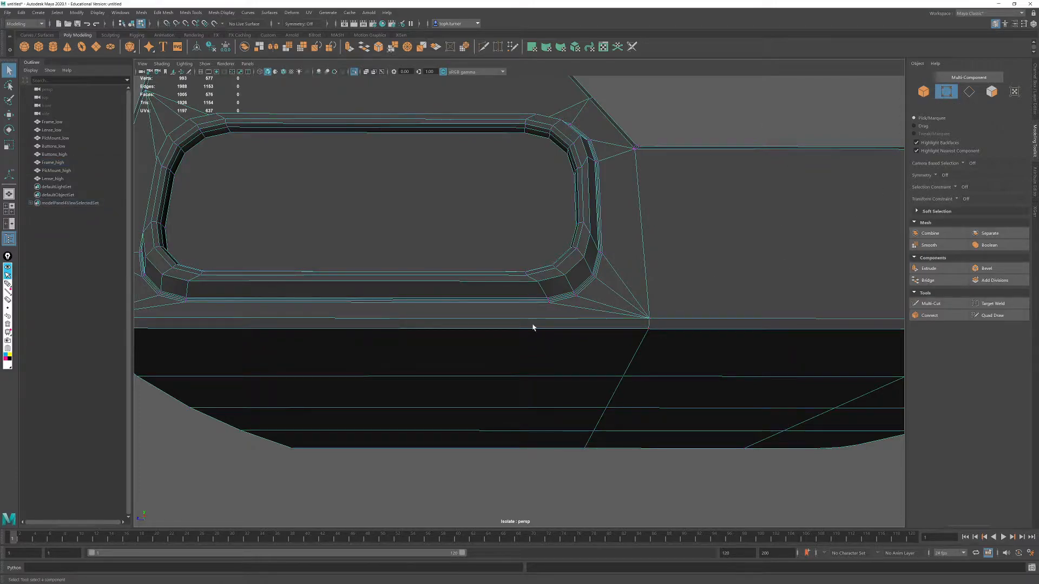
pyautogui.keyDown('alt'); pyautogui.moveTo(559, 320); pyautogui.dragTo(576, 363, button='right'); pyautogui.keyUp('alt')
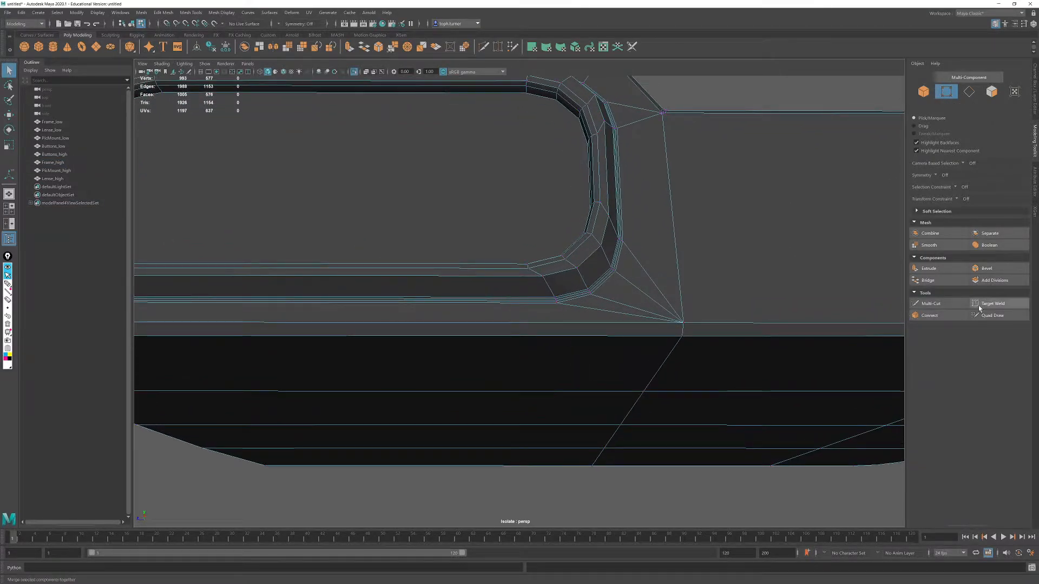
pyautogui.click(931, 303)
pyautogui.click(556, 303)
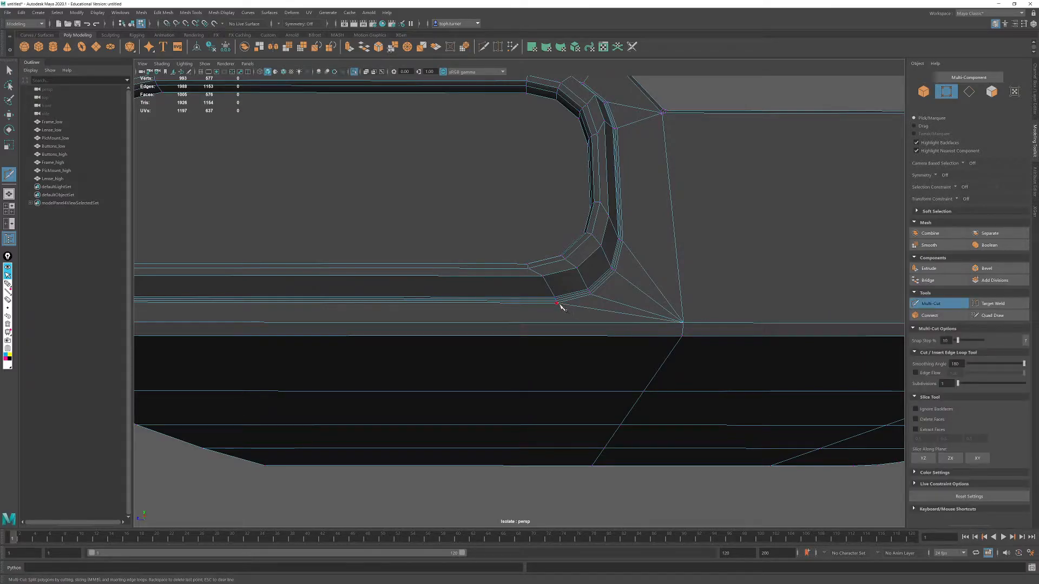
pyautogui.click(557, 336)
pyautogui.press('Return')
# - Cut two more edges from the neighbouring recess corner vertices, down across the lower bevel to the first edge on the underside
pyautogui.click(590, 293)
pyautogui.click(597, 336)
pyautogui.click(585, 391)
pyautogui.press('Return')
pyautogui.keyDown('alt'); pyautogui.moveTo(598, 373); pyautogui.dragTo(646, 385, button='middle'); pyautogui.keyUp('alt')
pyautogui.keyDown('alt'); pyautogui.moveTo(548, 334); pyautogui.dragTo(563, 336, button='middle'); pyautogui.keyUp('alt')
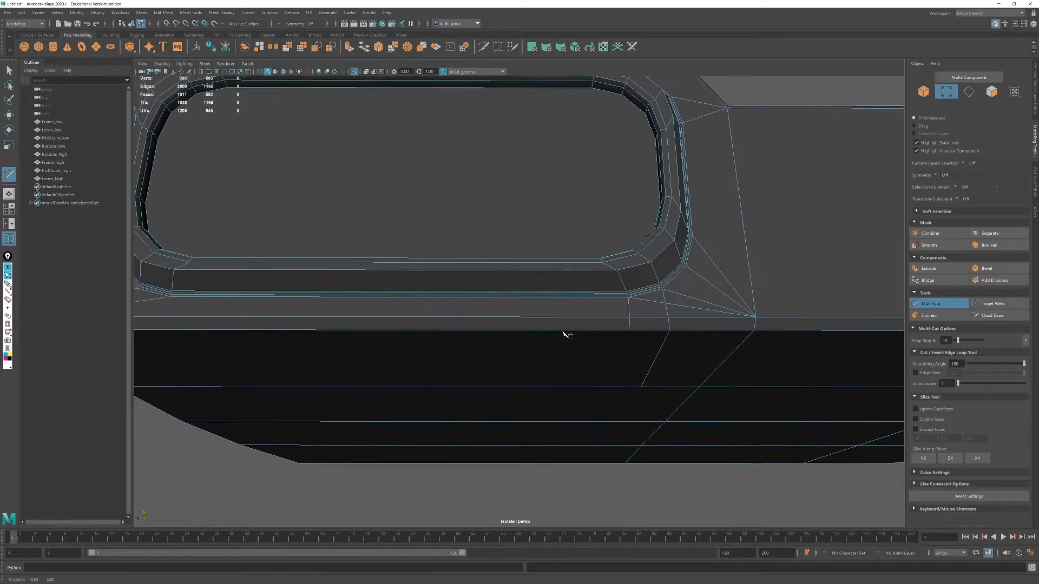
pyautogui.click(684, 265)
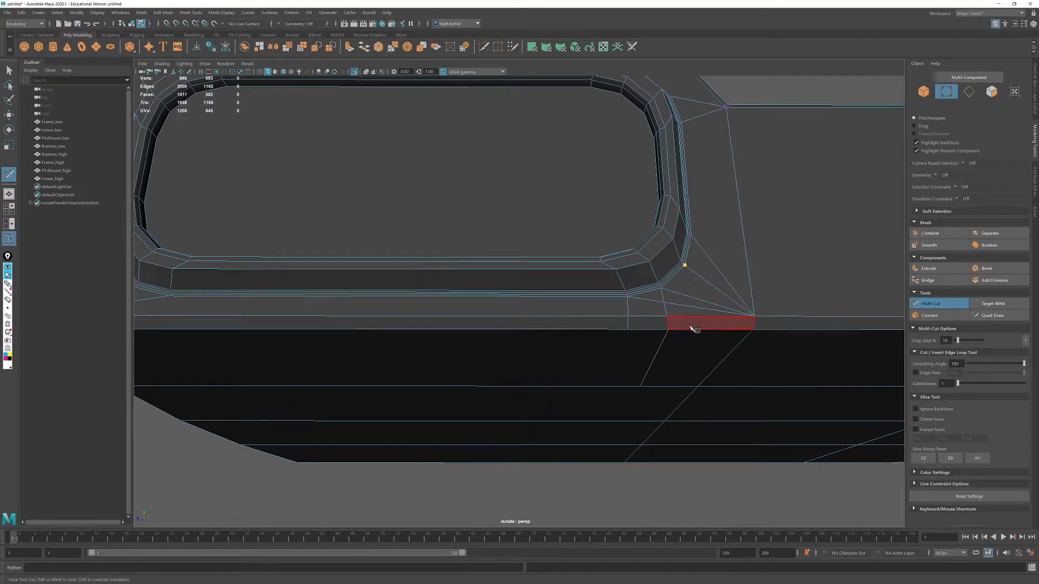
pyautogui.click(706, 329)
pyautogui.click(677, 387)
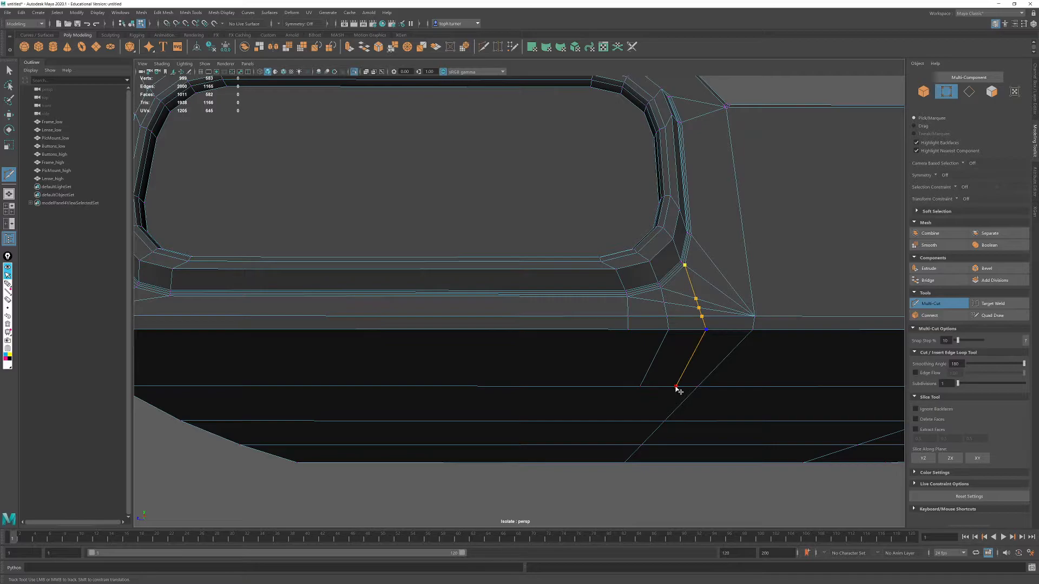
pyautogui.press('Return')
pyautogui.click(754, 315)
pyautogui.press('q')
# - Delete the redundant diagonal edges fanning from the recess's lower corner to the frame's lower vertex
pyautogui.click(968, 92)
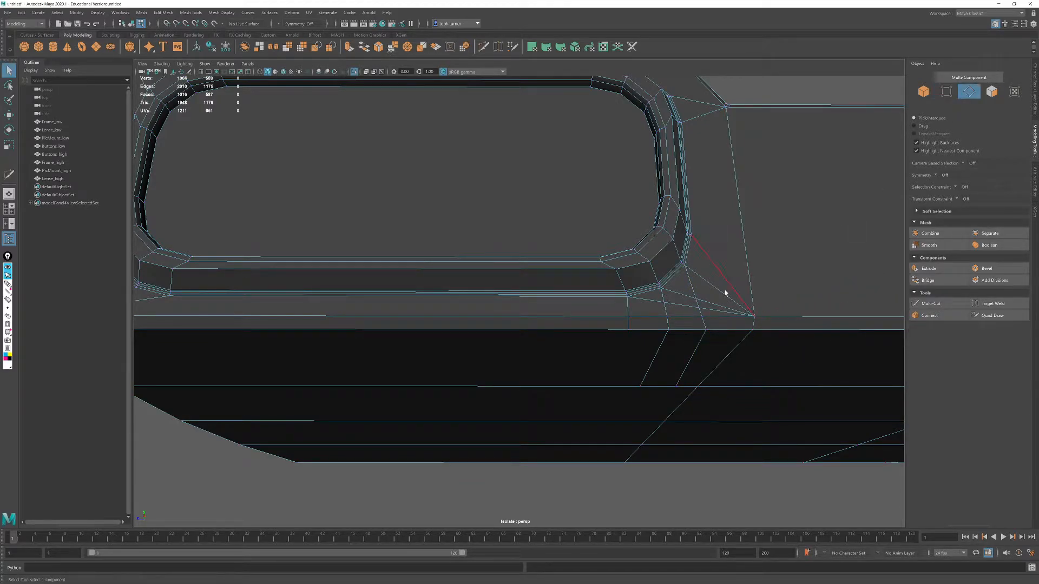
pyautogui.click(657, 302)
pyautogui.doubleClick(698, 307)
pyautogui.hotkey('ctrl', 'Delete')
# - Apply Smooth with 3 divisions to Frame_high and examine the underside's edge flow beneath the button recess
pyautogui.click(929, 94)
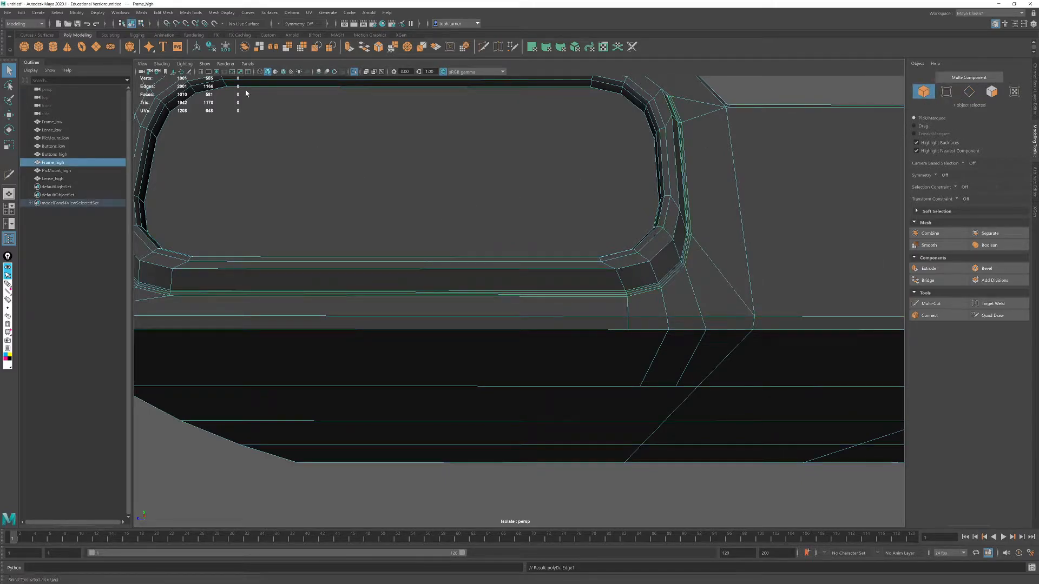
pyautogui.click(144, 13)
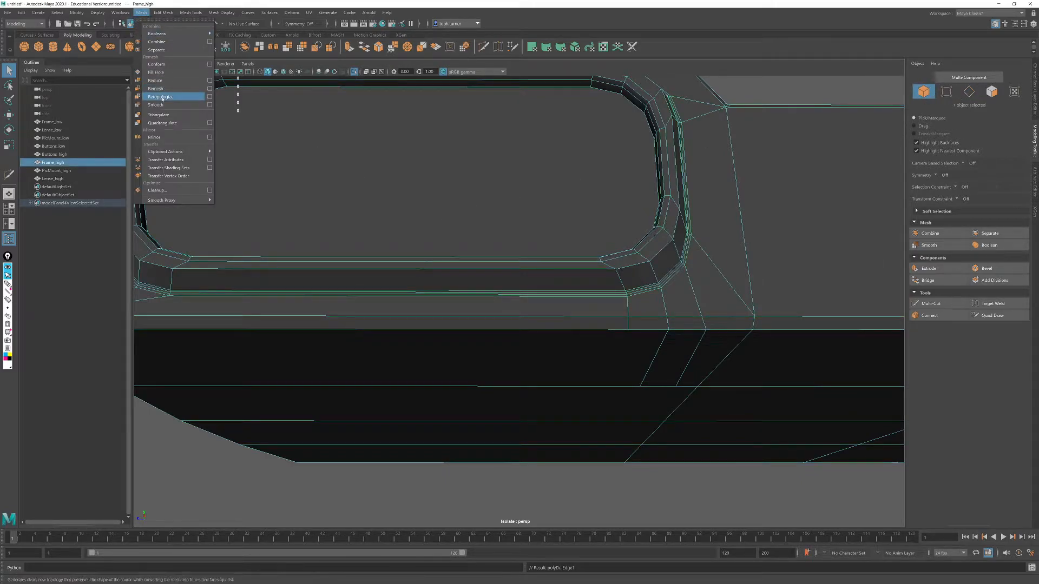
pyautogui.click(159, 104)
pyautogui.click(683, 490)
pyautogui.moveTo(692, 407)
pyautogui.keyDown('alt'); pyautogui.mouseDown()
pyautogui.moveTo(679, 392)
pyautogui.moveTo(685, 401)
pyautogui.mouseUp(); pyautogui.keyUp('alt')
pyautogui.keyDown('alt'); pyautogui.moveTo(686, 401); pyautogui.dragTo(600, 304, button='right'); pyautogui.keyUp('alt')
pyautogui.keyDown('alt'); pyautogui.moveTo(601, 304); pyautogui.dragTo(582, 227); pyautogui.keyUp('alt')
pyautogui.click(547, 221)
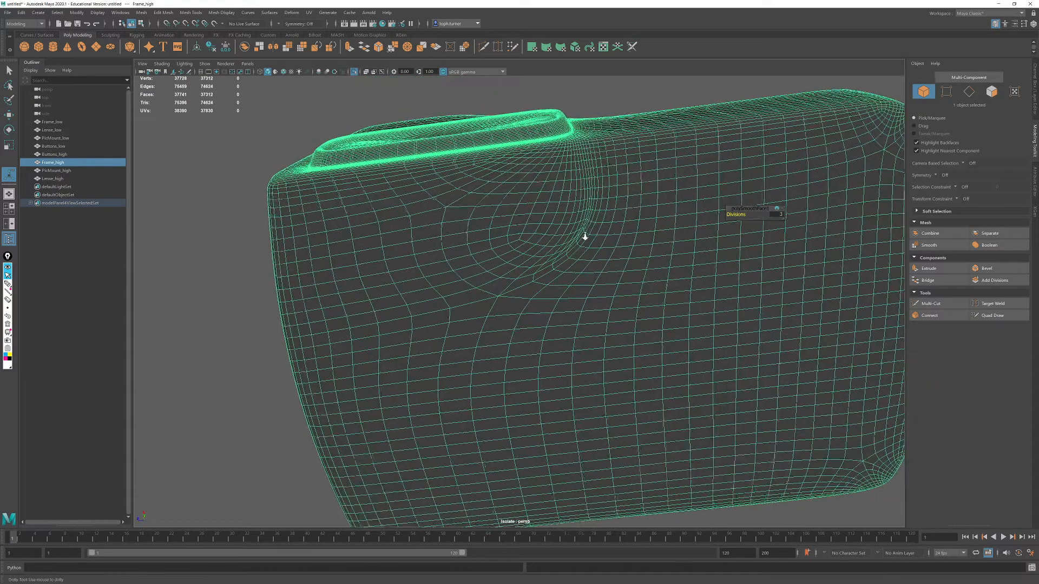
pyautogui.keyDown('alt'); pyautogui.moveTo(582, 227); pyautogui.dragTo(599, 251, button='right'); pyautogui.keyUp('alt')
pyautogui.keyDown('alt'); pyautogui.moveTo(599, 251); pyautogui.dragTo(553, 318, button='middle'); pyautogui.keyUp('alt')
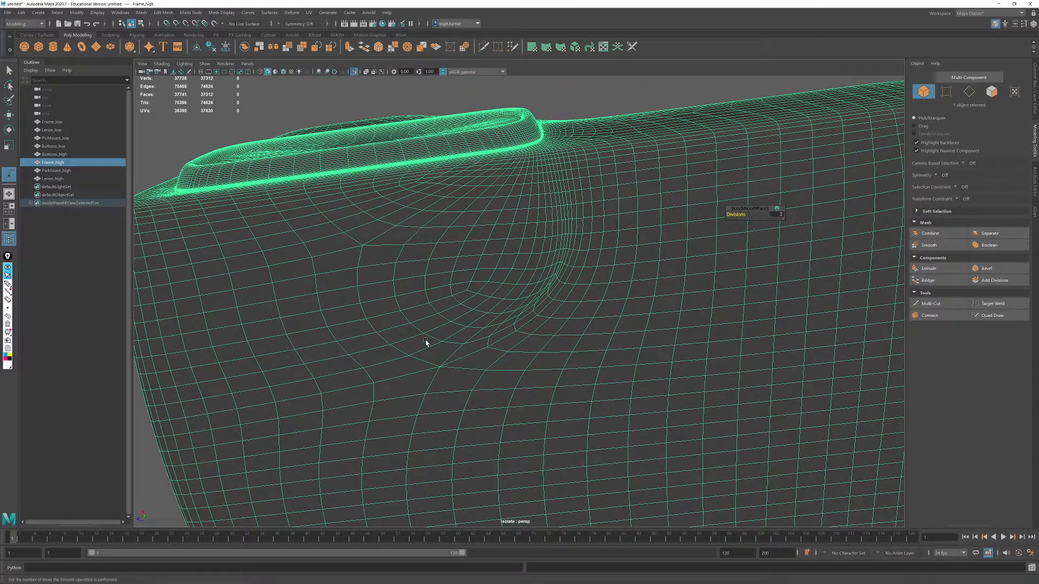
# - Deselect the frame and examine the smoothed surface around the button recess, the underside and the whole body
pyautogui.click(569, 90)
pyautogui.keyDown('alt'); pyautogui.moveTo(594, 142); pyautogui.dragTo(604, 237); pyautogui.keyUp('alt')
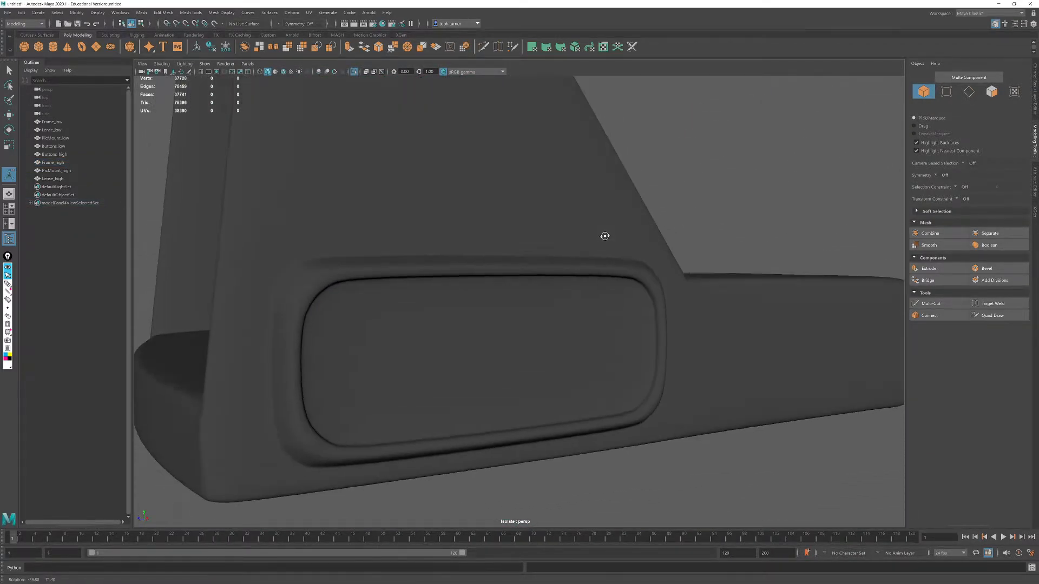
pyautogui.keyDown('alt'); pyautogui.moveTo(605, 237); pyautogui.dragTo(427, 215, button='right'); pyautogui.keyUp('alt')
pyautogui.keyDown('alt'); pyautogui.moveTo(503, 233); pyautogui.dragTo(463, 234); pyautogui.keyUp('alt')
pyautogui.keyDown('alt'); pyautogui.moveTo(463, 235); pyautogui.dragTo(533, 265, button='right'); pyautogui.keyUp('alt')
pyautogui.keyDown('alt'); pyautogui.moveTo(533, 265); pyautogui.dragTo(636, 242, button='middle'); pyautogui.keyUp('alt')
pyautogui.keyDown('alt'); pyautogui.moveTo(636, 242); pyautogui.dragTo(652, 259, button='right'); pyautogui.keyUp('alt')
pyautogui.keyDown('alt'); pyautogui.moveTo(533, 311); pyautogui.dragTo(565, 320); pyautogui.keyUp('alt')
pyautogui.keyDown('alt'); pyautogui.moveTo(565, 320); pyautogui.dragTo(357, 216, button='right'); pyautogui.keyUp('alt')
pyautogui.keyDown('alt'); pyautogui.moveTo(649, 257); pyautogui.dragTo(508, 280, button='middle'); pyautogui.keyUp('alt')
pyautogui.keyDown('alt'); pyautogui.moveTo(508, 281); pyautogui.dragTo(567, 258); pyautogui.keyUp('alt')
pyautogui.keyDown('alt'); pyautogui.moveTo(568, 258); pyautogui.dragTo(573, 295, button='right'); pyautogui.keyUp('alt')
pyautogui.keyDown('alt'); pyautogui.moveTo(573, 295); pyautogui.dragTo(596, 346); pyautogui.keyUp('alt')
# - Undo the frame's Smooth again and reselect Frame_high as a low-density mesh
pyautogui.click(563, 274)
pyautogui.moveTo(753, 277)
pyautogui.keyDown('alt'); pyautogui.mouseDown()
pyautogui.moveTo(742, 267)
pyautogui.moveTo(744, 277)
pyautogui.mouseUp(); pyautogui.keyUp('alt')
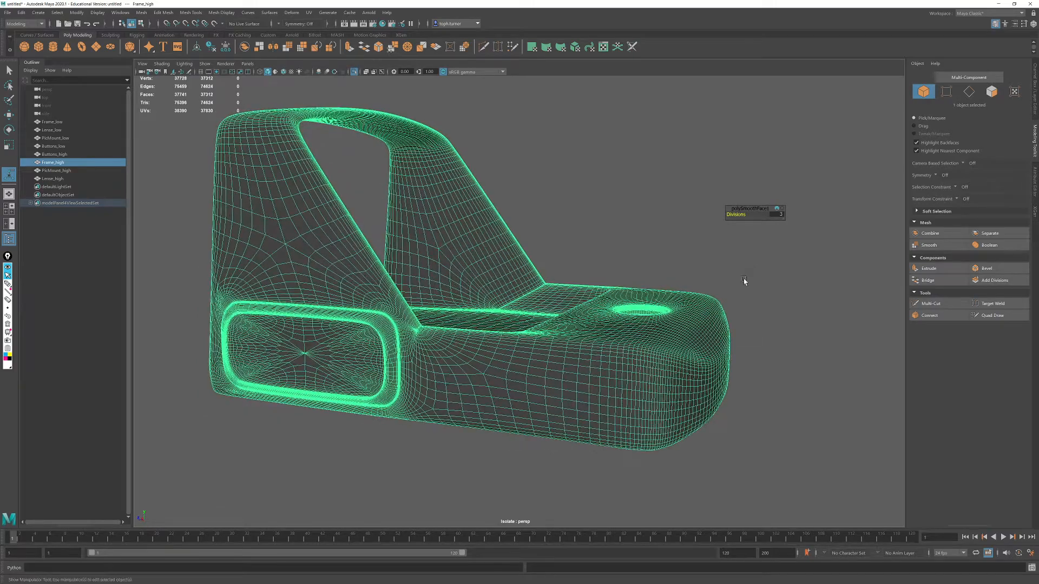
pyautogui.hotkey('ctrl', 'z')
pyautogui.hotkey('ctrl', 'z')
pyautogui.hotkey('ctrl', 'z')
pyautogui.hotkey('ctrl', 'z')
pyautogui.hotkey('ctrl', 'z')
pyautogui.hotkey('ctrl', 'z')
pyautogui.click(727, 281)
pyautogui.click(588, 322)
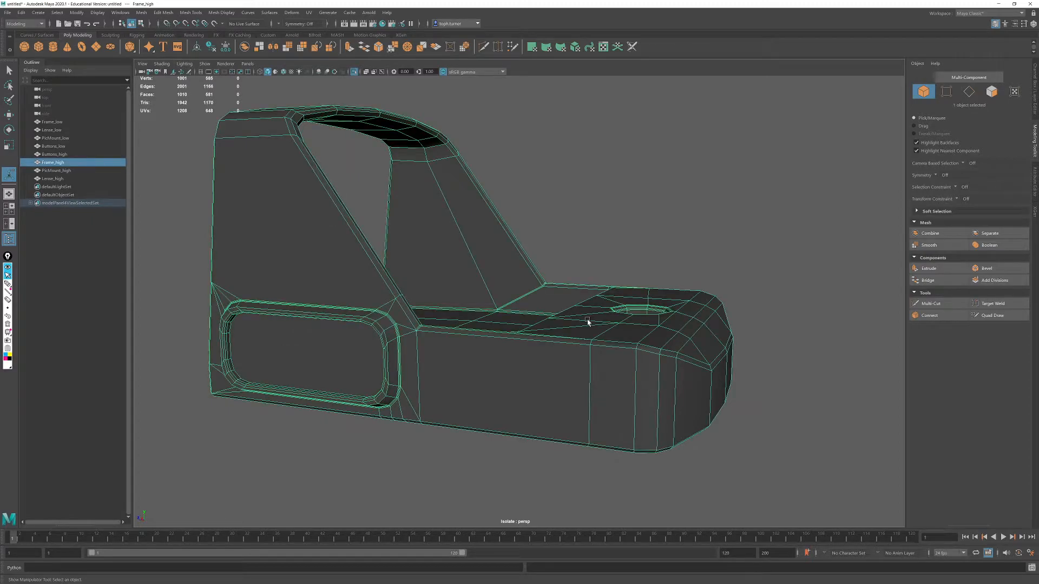
pyautogui.keyDown('alt'); pyautogui.moveTo(544, 304); pyautogui.dragTo(748, 275); pyautogui.keyUp('alt')
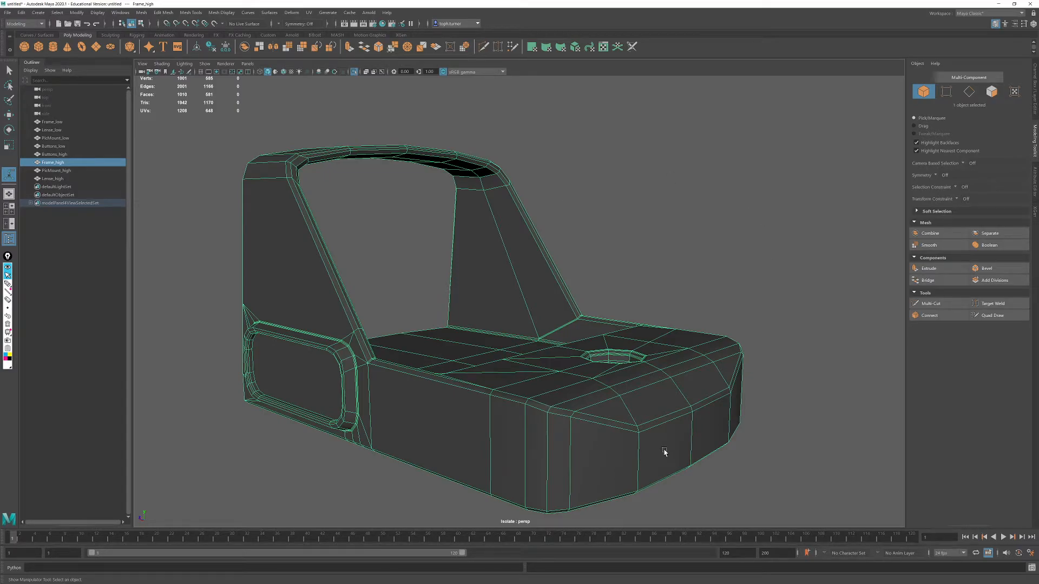
# - Exit the frame's isolation and isolate Buttons_high in smooth preview
pyautogui.hotkey('ctrl', '1')
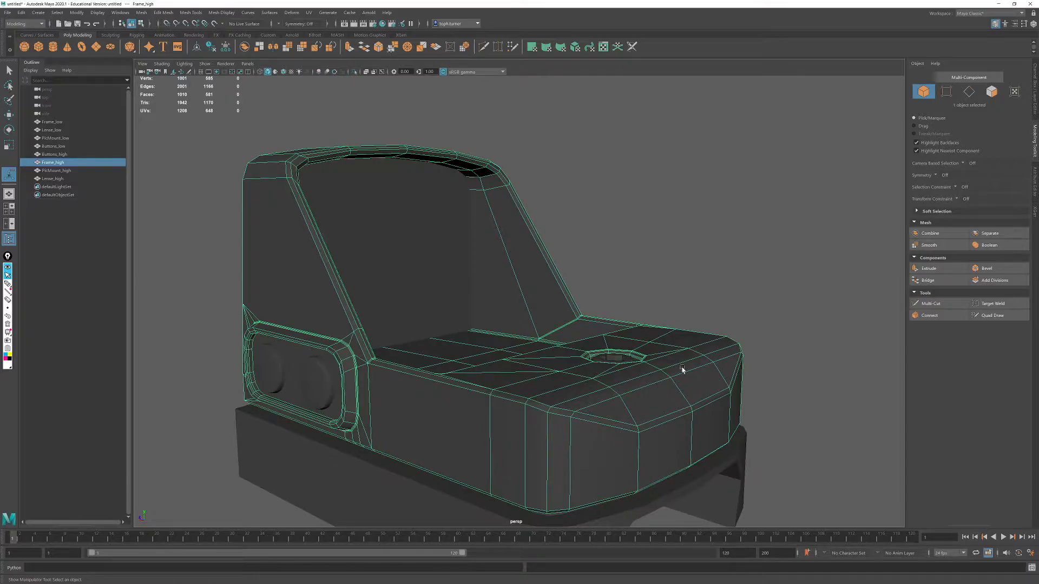
pyautogui.keyDown('alt'); pyautogui.moveTo(614, 346); pyautogui.dragTo(503, 282, button='right'); pyautogui.keyUp('alt')
pyautogui.keyDown('alt'); pyautogui.moveTo(503, 281); pyautogui.dragTo(401, 370); pyautogui.keyUp('alt')
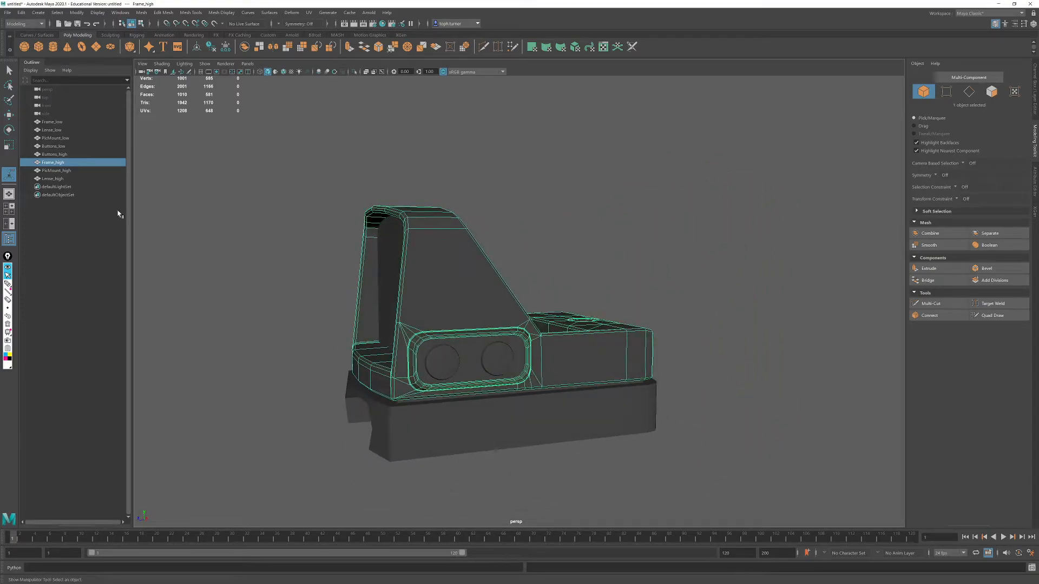
pyautogui.click(57, 153)
pyautogui.keyDown('alt'); pyautogui.moveTo(549, 319); pyautogui.dragTo(525, 326); pyautogui.keyUp('alt')
pyautogui.keyDown('alt'); pyautogui.moveTo(524, 325); pyautogui.dragTo(576, 399, button='right'); pyautogui.keyUp('alt')
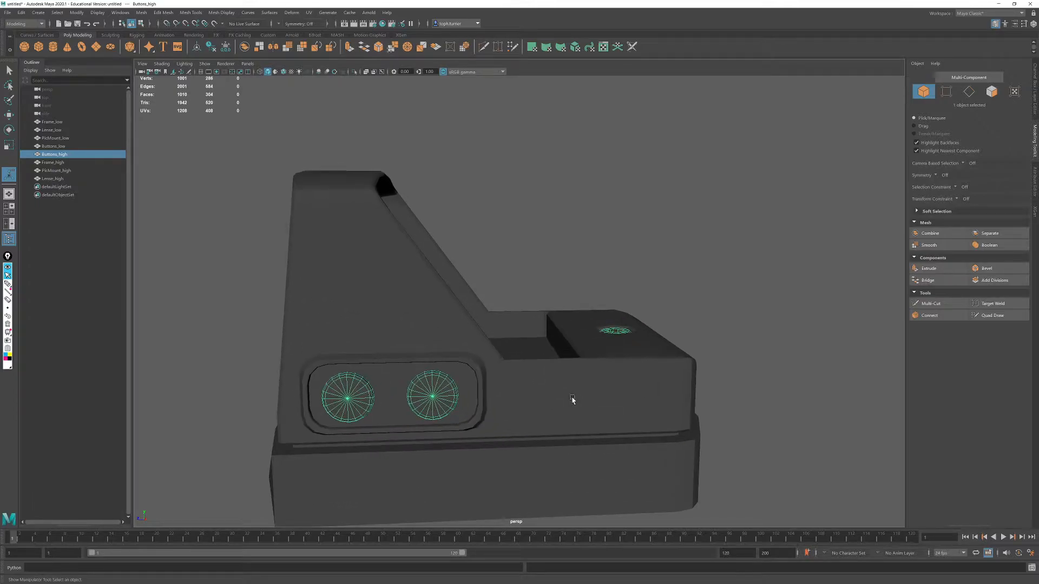
pyautogui.press('3')
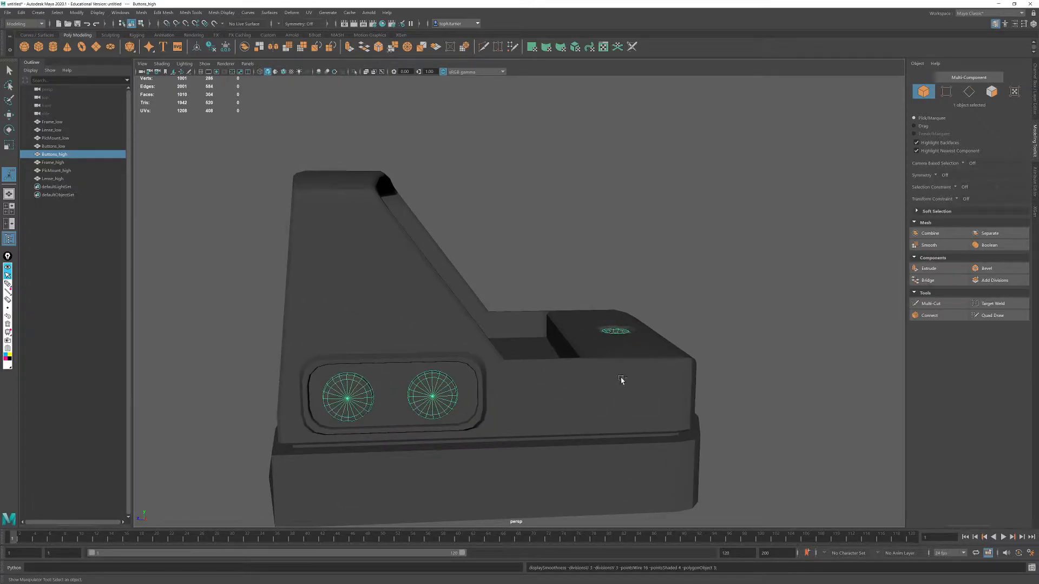
pyautogui.hotkey('ctrl', '1')
# - Examine the isolated buttons and screws from several sides, ending close on the hex socket of the top screw
pyautogui.keyDown('alt'); pyautogui.moveTo(674, 390); pyautogui.dragTo(605, 375); pyautogui.keyUp('alt')
pyautogui.keyDown('alt'); pyautogui.moveTo(605, 376); pyautogui.dragTo(697, 501, button='right'); pyautogui.keyUp('alt')
pyautogui.keyDown('alt'); pyautogui.moveTo(697, 501); pyautogui.dragTo(530, 308); pyautogui.keyUp('alt')
pyautogui.keyDown('alt'); pyautogui.moveTo(530, 309); pyautogui.dragTo(538, 315, button='right'); pyautogui.keyUp('alt')
pyautogui.keyDown('alt'); pyautogui.moveTo(538, 314); pyautogui.dragTo(642, 348); pyautogui.keyUp('alt')
pyautogui.keyDown('alt'); pyautogui.moveTo(642, 349); pyautogui.dragTo(652, 324, button='right'); pyautogui.keyUp('alt')
pyautogui.keyDown('alt'); pyautogui.moveTo(652, 325); pyautogui.dragTo(638, 266, button='middle'); pyautogui.keyUp('alt')
pyautogui.keyDown('alt'); pyautogui.moveTo(638, 267); pyautogui.dragTo(626, 225); pyautogui.keyUp('alt')
pyautogui.keyDown('alt'); pyautogui.moveTo(626, 225); pyautogui.dragTo(505, 302, button='right'); pyautogui.keyUp('alt')
pyautogui.keyDown('alt'); pyautogui.moveTo(505, 302); pyautogui.dragTo(621, 325); pyautogui.keyUp('alt')
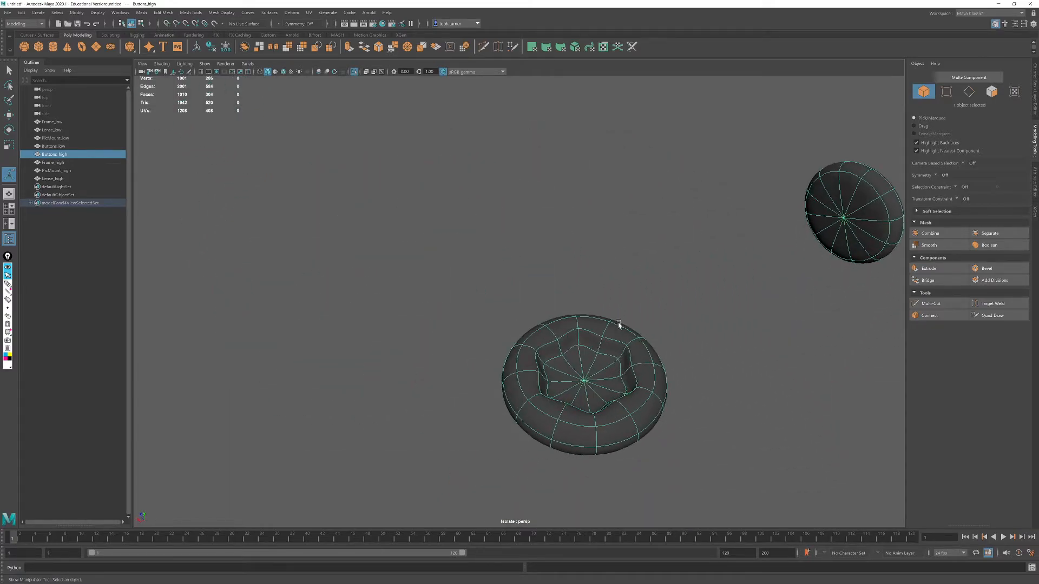
pyautogui.keyDown('alt'); pyautogui.moveTo(620, 324); pyautogui.dragTo(536, 320, button='middle'); pyautogui.keyUp('alt')
# - Crease the upper and lower edge loops of the top screw's hex socket with the Crease Tool
pyautogui.click(968, 92)
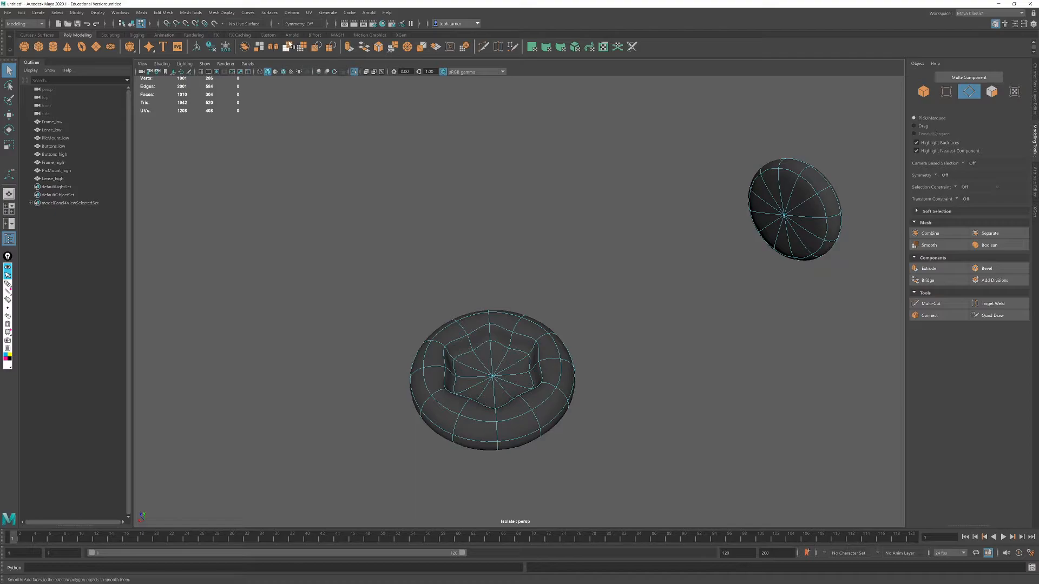
pyautogui.click(208, 13)
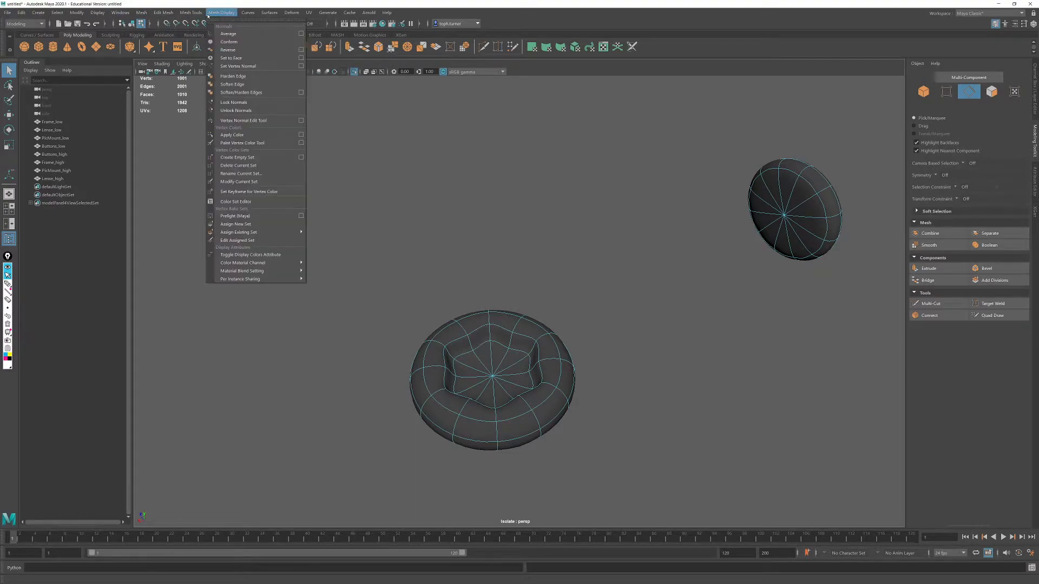
pyautogui.click(199, 14)
pyautogui.click(199, 13)
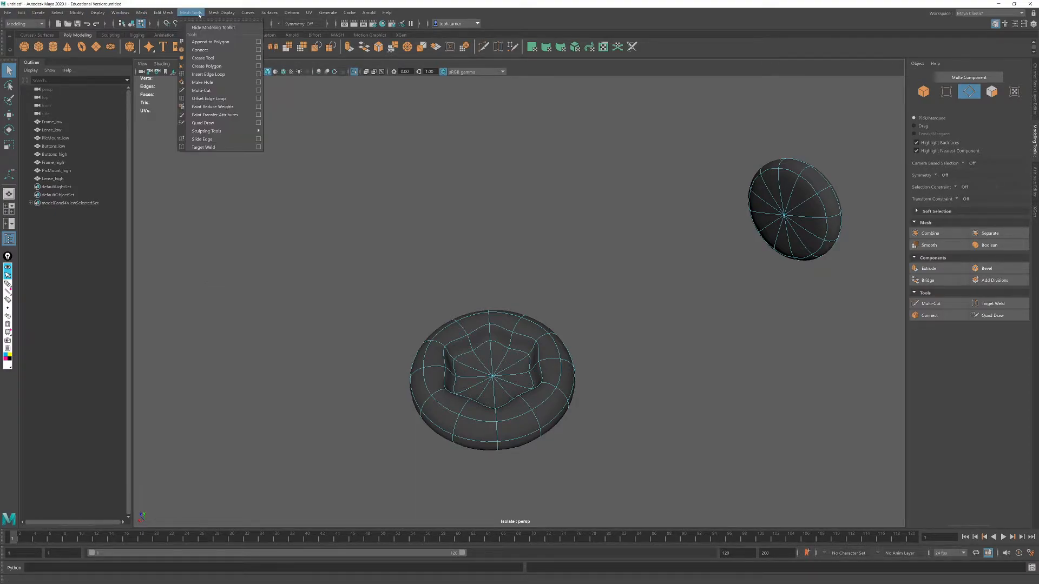
pyautogui.click(202, 58)
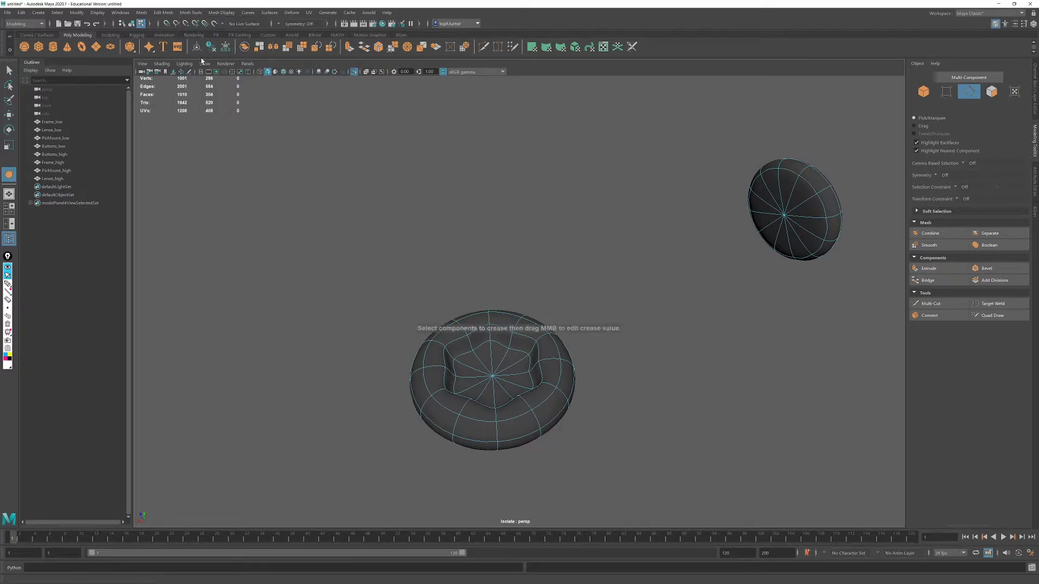
pyautogui.keyDown('alt'); pyautogui.moveTo(715, 221); pyautogui.dragTo(733, 346, button='right'); pyautogui.keyUp('alt')
pyautogui.keyDown('alt'); pyautogui.moveTo(689, 352); pyautogui.dragTo(693, 278, button='middle'); pyautogui.keyUp('alt')
pyautogui.doubleClick(488, 263)
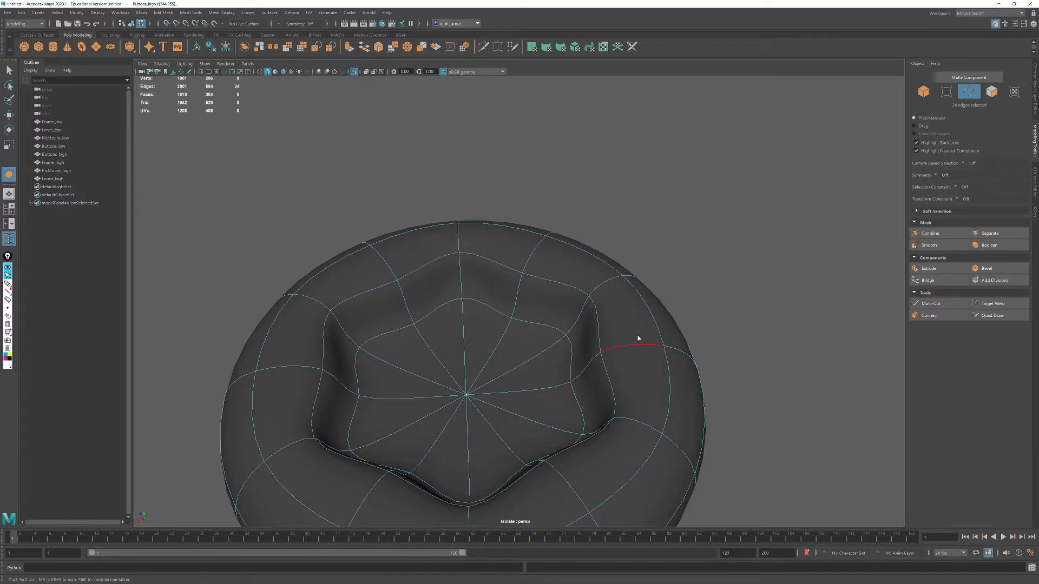
pyautogui.moveTo(630, 217); pyautogui.dragTo(764, 229, button='middle')
pyautogui.keyDown('alt'); pyautogui.moveTo(811, 265); pyautogui.dragTo(662, 238, button='right'); pyautogui.keyUp('alt')
pyautogui.moveTo(662, 238)
pyautogui.keyDown('alt'); pyautogui.mouseDown()
pyautogui.moveTo(649, 250)
pyautogui.moveTo(651, 239)
pyautogui.mouseUp(); pyautogui.keyUp('alt')
pyautogui.keyDown('alt'); pyautogui.moveTo(651, 238); pyautogui.dragTo(666, 420, button='right'); pyautogui.keyUp('alt')
pyautogui.keyDown('alt'); pyautogui.moveTo(666, 420); pyautogui.dragTo(630, 361, button='middle'); pyautogui.keyUp('alt')
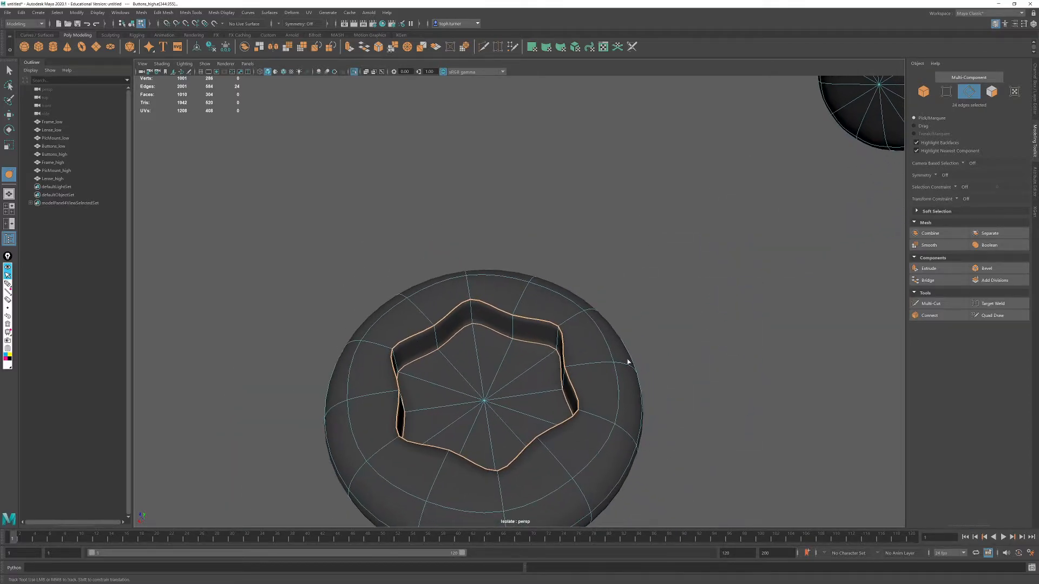
# - Crease both edge loops of the side screw's hex socket so its walls stay sharp
pyautogui.keyDown('alt'); pyautogui.moveTo(559, 345); pyautogui.dragTo(562, 303); pyautogui.keyUp('alt')
pyautogui.keyDown('alt'); pyautogui.moveTo(562, 303); pyautogui.dragTo(552, 443, button='middle'); pyautogui.keyUp('alt')
pyautogui.keyDown('alt'); pyautogui.moveTo(552, 442); pyautogui.dragTo(519, 339); pyautogui.keyUp('alt')
pyautogui.keyDown('alt'); pyautogui.moveTo(519, 339); pyautogui.dragTo(540, 344, button='right'); pyautogui.keyUp('alt')
pyautogui.keyDown('alt'); pyautogui.moveTo(539, 343); pyautogui.dragTo(549, 325); pyautogui.keyUp('alt')
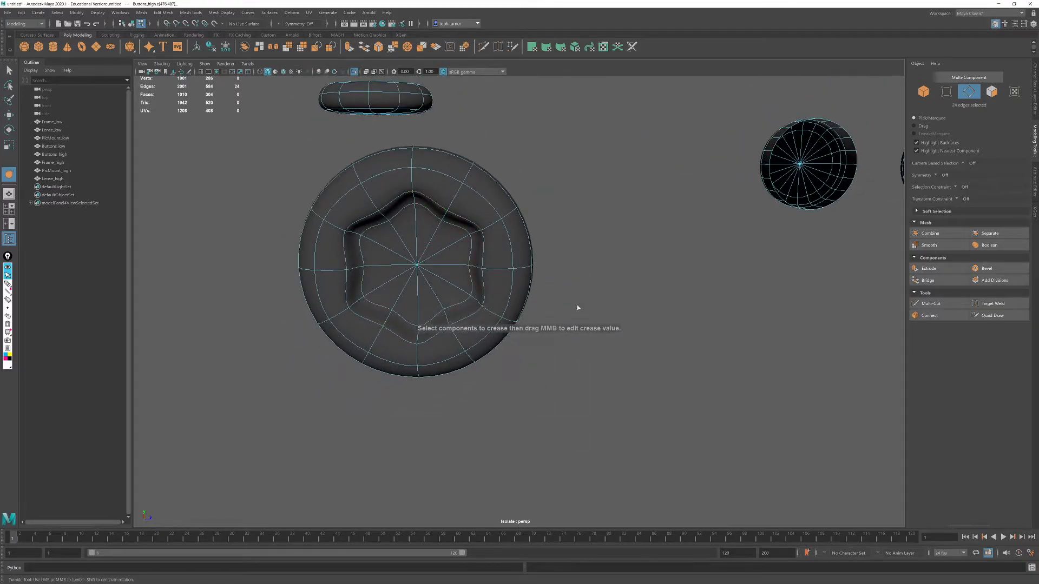
pyautogui.moveTo(580, 286); pyautogui.dragTo(726, 302, button='middle')
pyautogui.keyDown('alt'); pyautogui.moveTo(800, 304); pyautogui.dragTo(702, 311); pyautogui.keyUp('alt')
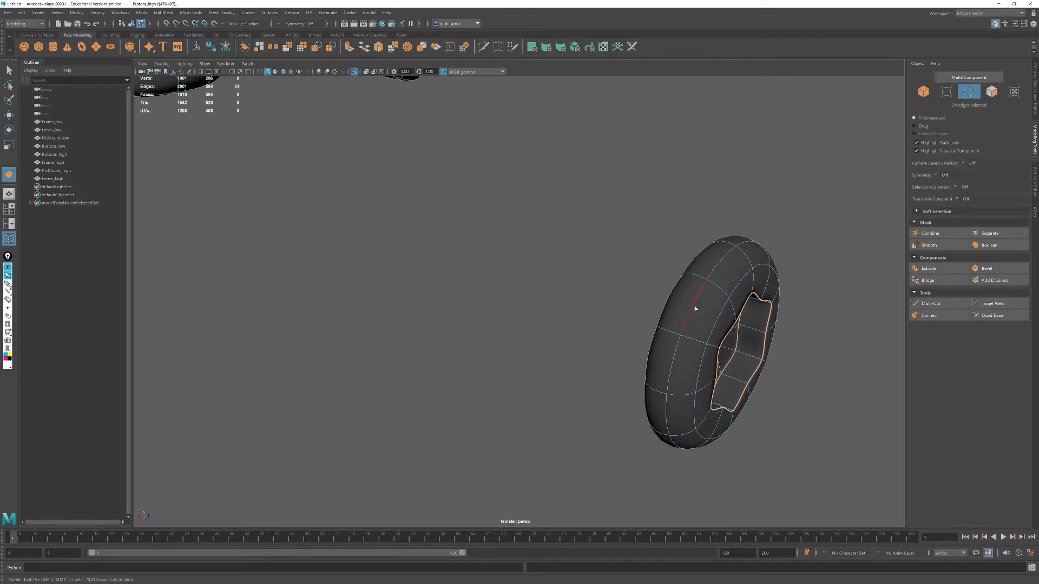
# - Crease the two outer rim edge loops of the side screw head moderately
pyautogui.moveTo(544, 328); pyautogui.dragTo(573, 329, button='middle')
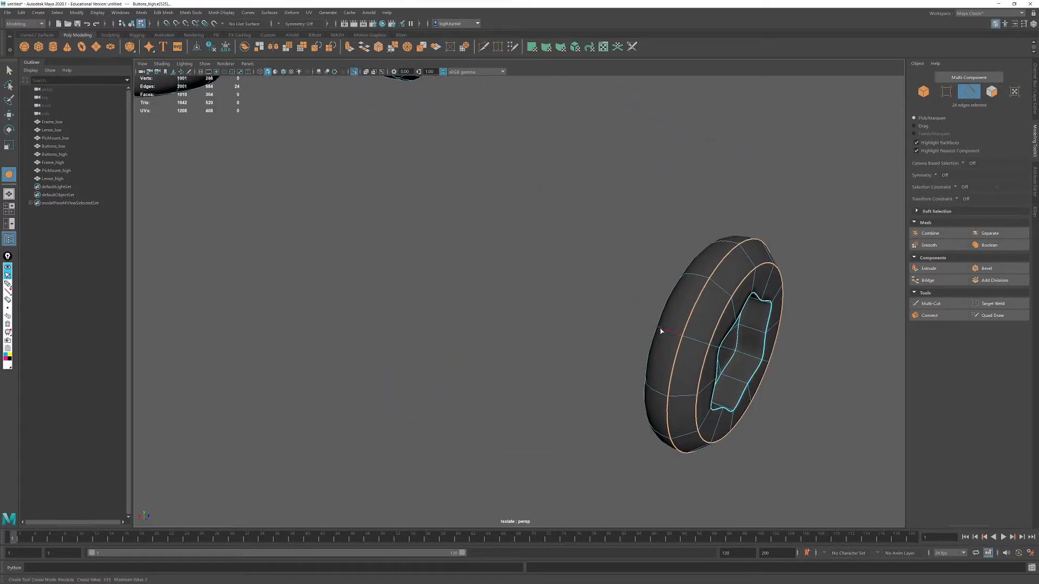
pyautogui.keyDown('alt'); pyautogui.moveTo(663, 332); pyautogui.dragTo(633, 320); pyautogui.keyUp('alt')
pyautogui.click(675, 346)
# - Select the edge loops around the top screw head's rim and crease them as well
pyautogui.keyDown('alt'); pyautogui.moveTo(379, 309); pyautogui.dragTo(463, 284); pyautogui.keyUp('alt')
pyautogui.doubleClick(461, 226)
pyautogui.keyDown('alt'); pyautogui.moveTo(464, 248); pyautogui.dragTo(470, 201); pyautogui.keyUp('alt')
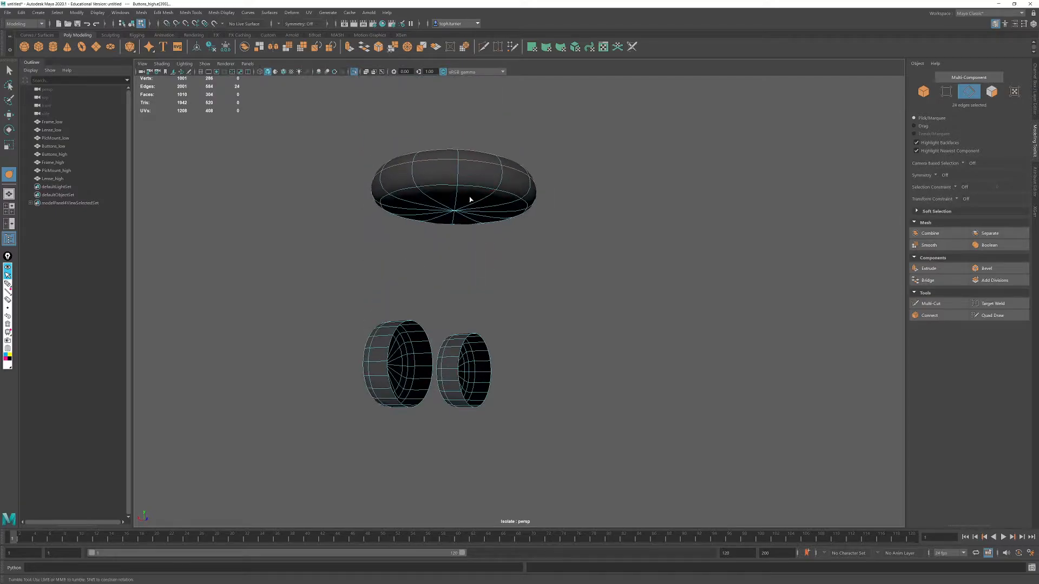
pyautogui.keyDown('shift'); pyautogui.doubleClick(469, 188); pyautogui.keyUp('shift')
pyautogui.moveTo(469, 190); pyautogui.dragTo(837, 288, button='middle')
pyautogui.keyDown('alt'); pyautogui.moveTo(837, 288); pyautogui.dragTo(520, 311); pyautogui.keyUp('alt')
pyautogui.keyDown('alt'); pyautogui.moveTo(520, 311); pyautogui.dragTo(401, 318, button='middle'); pyautogui.keyUp('alt')
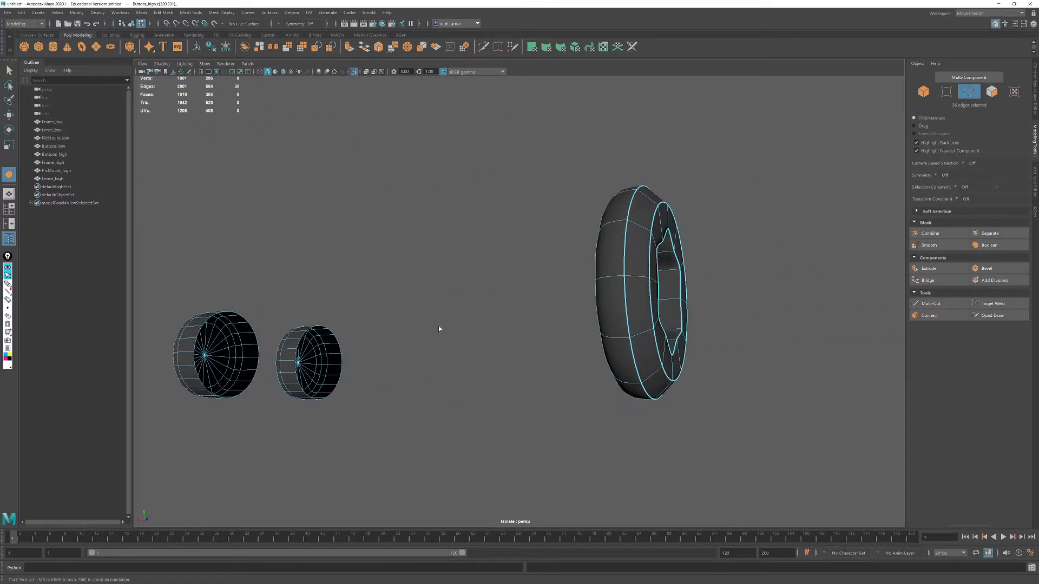
# - Return Buttons_high to object selection and examine the creased screws and buttons from several angles
pyautogui.moveTo(841, 295)
pyautogui.keyDown('alt'); pyautogui.mouseDown()
pyautogui.moveTo(687, 308)
pyautogui.moveTo(704, 319)
pyautogui.mouseUp(); pyautogui.keyUp('alt')
pyautogui.click(924, 92)
pyautogui.click(731, 372)
pyautogui.keyDown('alt'); pyautogui.moveTo(658, 384); pyautogui.dragTo(528, 341); pyautogui.keyUp('alt')
pyautogui.keyDown('alt'); pyautogui.moveTo(528, 341); pyautogui.dragTo(452, 307, button='right'); pyautogui.keyUp('alt')
pyautogui.keyDown('alt'); pyautogui.moveTo(346, 185); pyautogui.dragTo(386, 249, button='middle'); pyautogui.keyUp('alt')
pyautogui.click(361, 148)
pyautogui.keyDown('alt'); pyautogui.moveTo(361, 148); pyautogui.dragTo(439, 164); pyautogui.keyUp('alt')
pyautogui.keyDown('alt'); pyautogui.moveTo(439, 164); pyautogui.dragTo(352, 209, button='right'); pyautogui.keyUp('alt')
pyautogui.keyDown('alt'); pyautogui.moveTo(640, 359); pyautogui.dragTo(665, 405); pyautogui.keyUp('alt')
pyautogui.keyDown('alt'); pyautogui.moveTo(457, 454); pyautogui.dragTo(578, 386, button='middle'); pyautogui.keyUp('alt')
pyautogui.keyDown('alt'); pyautogui.moveTo(578, 385); pyautogui.dragTo(538, 334, button='right'); pyautogui.keyUp('alt')
pyautogui.keyDown('alt'); pyautogui.moveTo(537, 333); pyautogui.dragTo(561, 327); pyautogui.keyUp('alt')
pyautogui.keyDown('alt'); pyautogui.moveTo(637, 337); pyautogui.dragTo(578, 297); pyautogui.keyUp('alt')
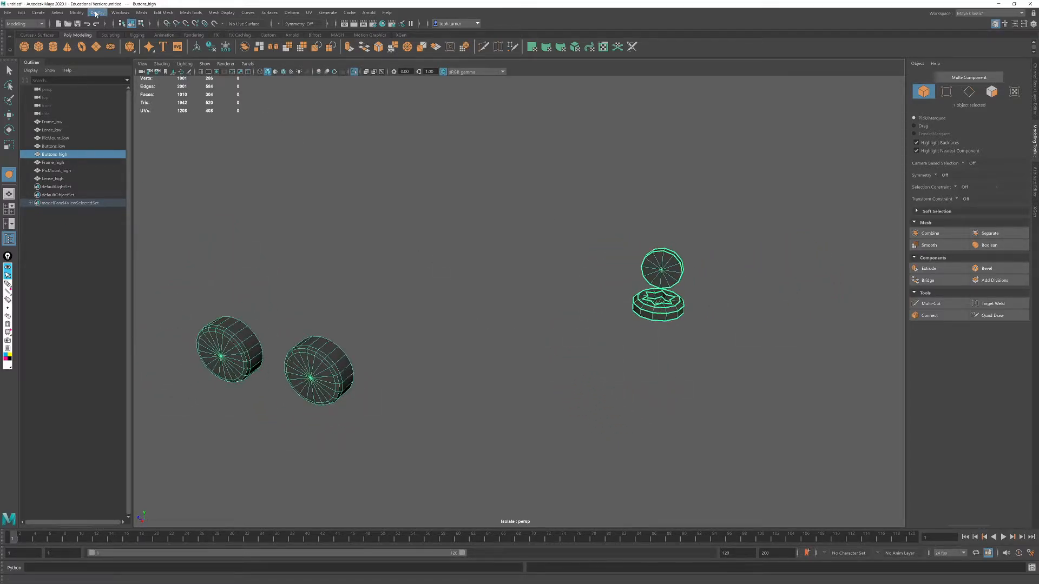
# - Try to smooth the Buttons_high mesh with 3 divisions
pyautogui.click(141, 13)
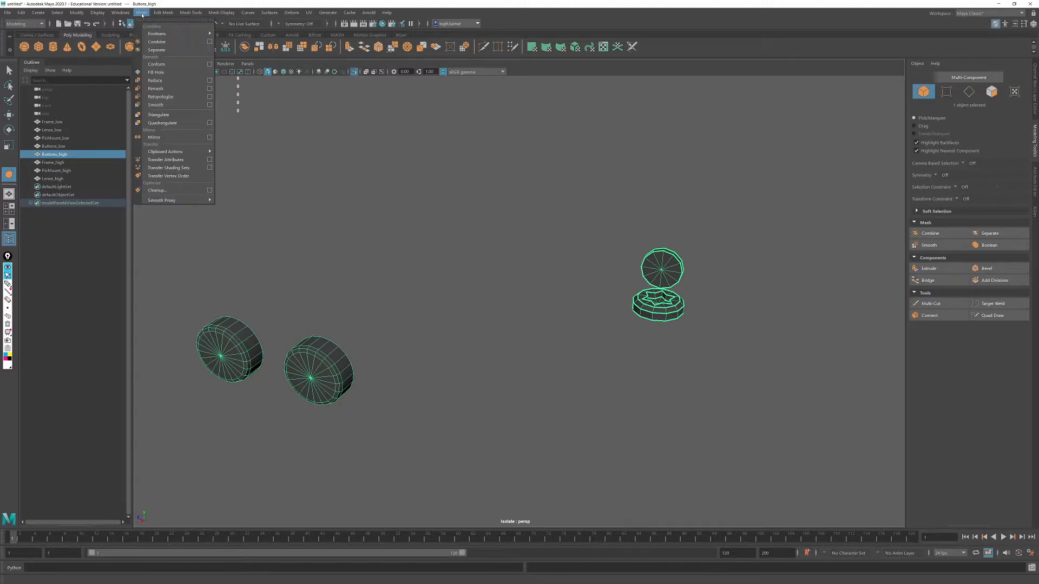
pyautogui.click(156, 104)
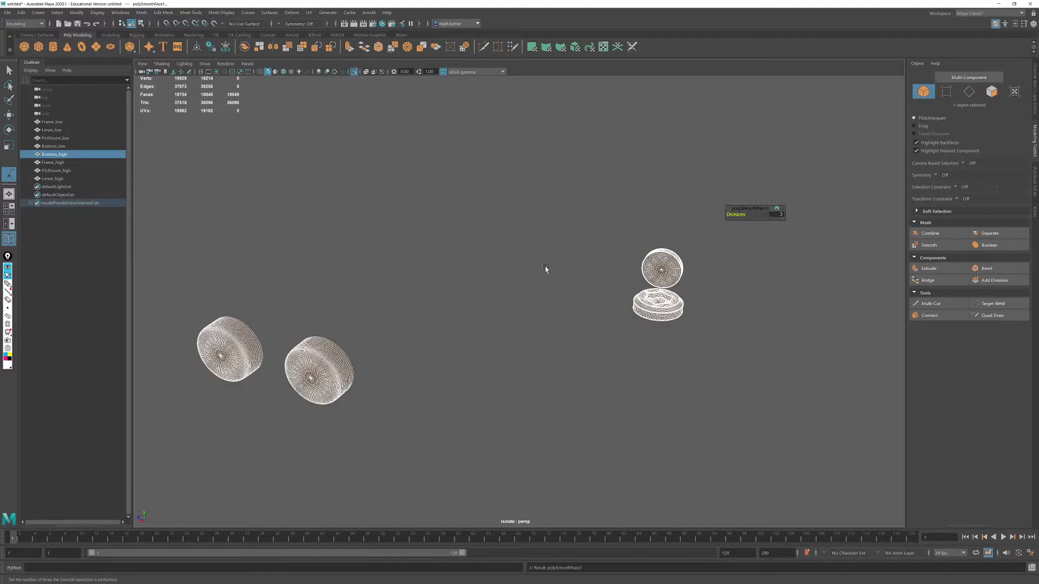
pyautogui.click(588, 338)
pyautogui.keyDown('alt'); pyautogui.moveTo(588, 338); pyautogui.dragTo(602, 465); pyautogui.keyUp('alt')
pyautogui.hotkey('ctrl', 'z')
pyautogui.hotkey('ctrl', 'z')
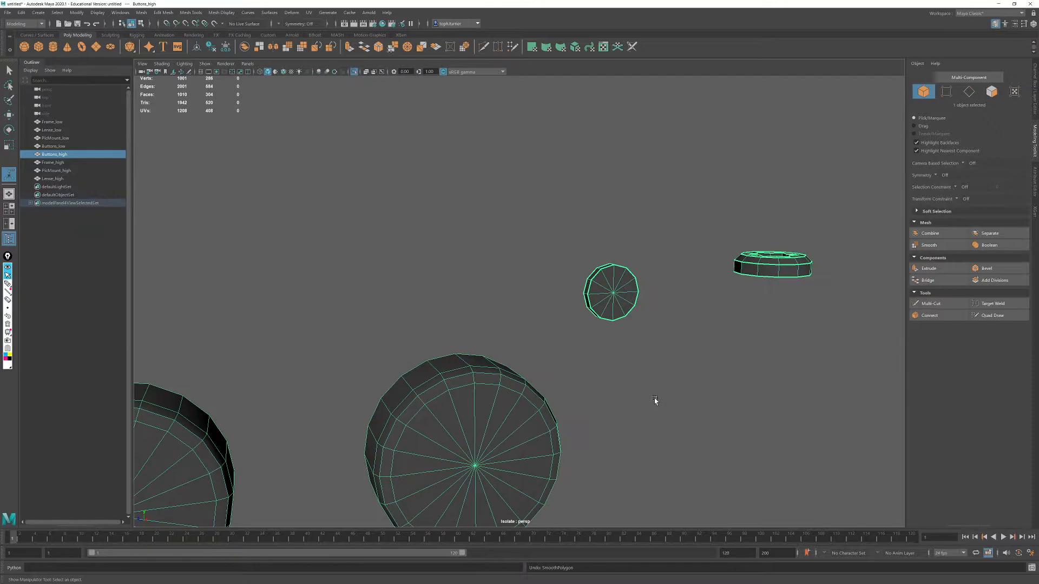
# - Leave isolation and delete the construction history of Buttons_high and Frame_high
pyautogui.scroll(-3, 716, 386)
pyautogui.click(553, 355)
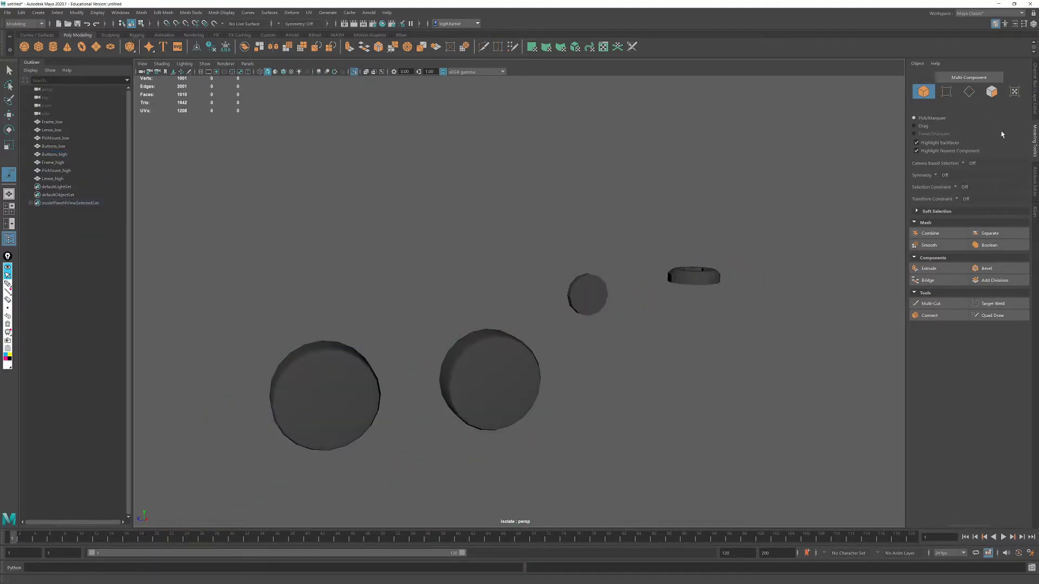
pyautogui.click(1034, 114)
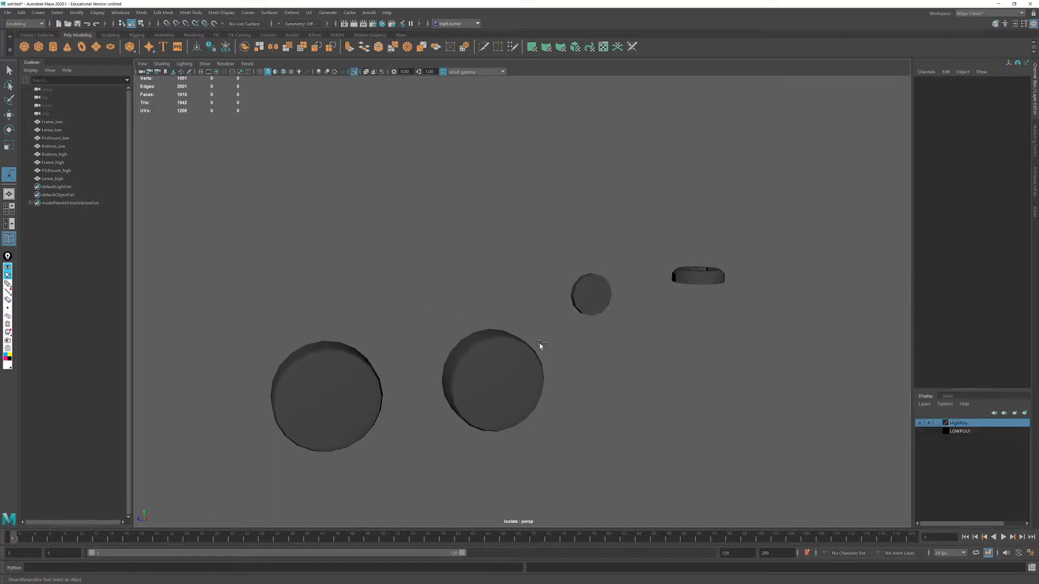
pyautogui.hotkey('ctrl', '1')
pyautogui.click(448, 332)
pyautogui.keyDown('shift'); pyautogui.click(473, 371); pyautogui.keyUp('shift')
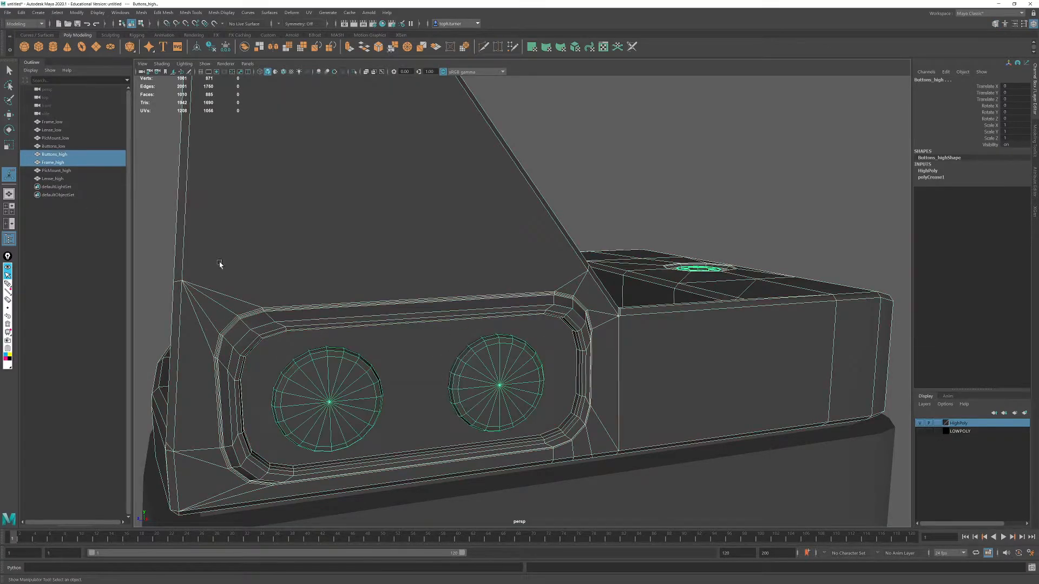
pyautogui.click(212, 47)
pyautogui.keyDown('alt'); pyautogui.moveTo(541, 304); pyautogui.dragTo(487, 281); pyautogui.keyUp('alt')
pyautogui.keyDown('alt'); pyautogui.moveTo(486, 281); pyautogui.dragTo(263, 154, button='right'); pyautogui.keyUp('alt')
pyautogui.keyDown('alt'); pyautogui.moveTo(264, 153); pyautogui.dragTo(495, 265); pyautogui.keyUp('alt')
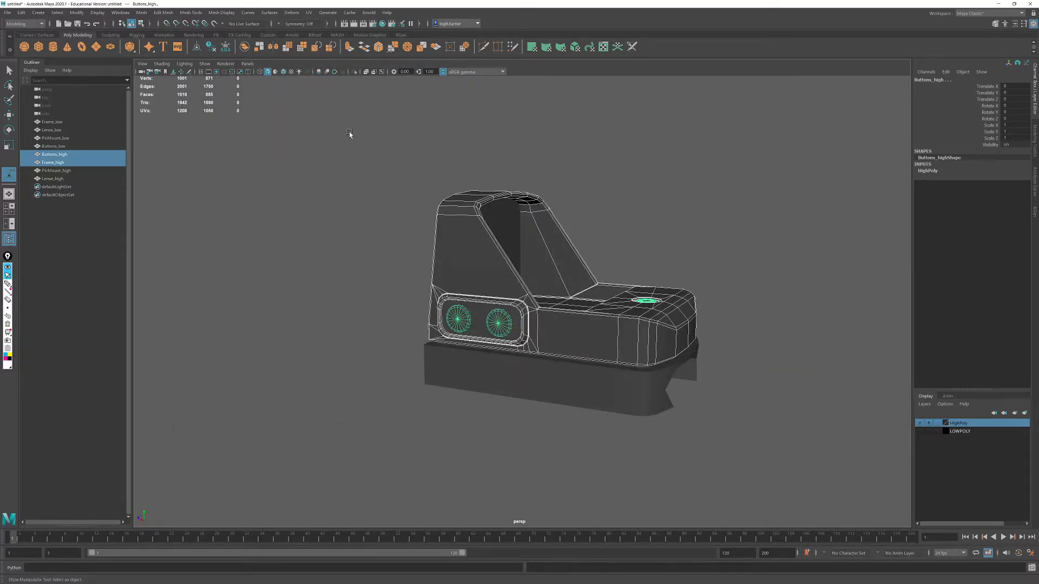
pyautogui.click(142, 12)
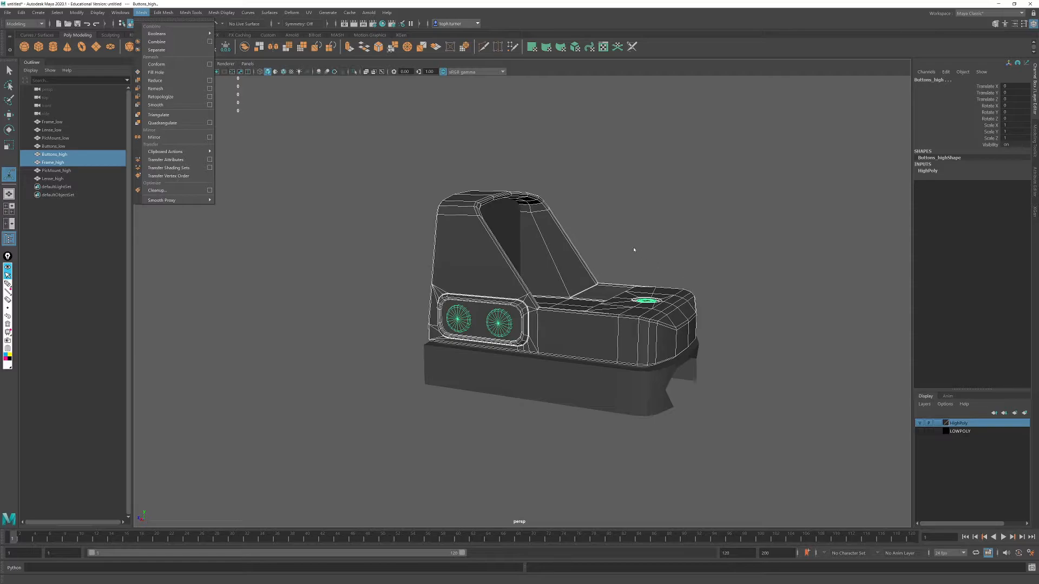
pyautogui.click(671, 269)
# - Connect the upper outer corner vertex to the channel notch vertex on both legs at one end of PicMount_high
pyautogui.keyDown('alt'); pyautogui.moveTo(705, 355); pyautogui.dragTo(720, 377); pyautogui.keyUp('alt')
pyautogui.keyDown('alt'); pyautogui.moveTo(720, 377); pyautogui.dragTo(721, 456, button='right'); pyautogui.keyUp('alt')
pyautogui.keyDown('alt'); pyautogui.moveTo(721, 456); pyautogui.dragTo(742, 424); pyautogui.keyUp('alt')
pyautogui.click(620, 429)
pyautogui.keyDown('alt'); pyautogui.moveTo(640, 410); pyautogui.dragTo(585, 355); pyautogui.keyUp('alt')
pyautogui.keyDown('alt'); pyautogui.moveTo(719, 314); pyautogui.dragTo(562, 242); pyautogui.keyUp('alt')
pyautogui.click(1035, 142)
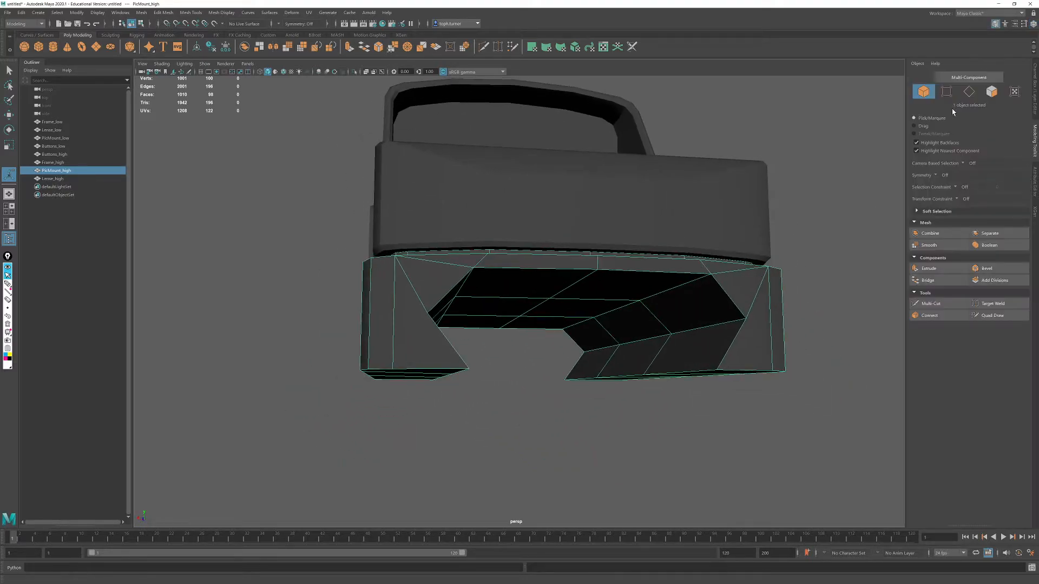
pyautogui.click(946, 91)
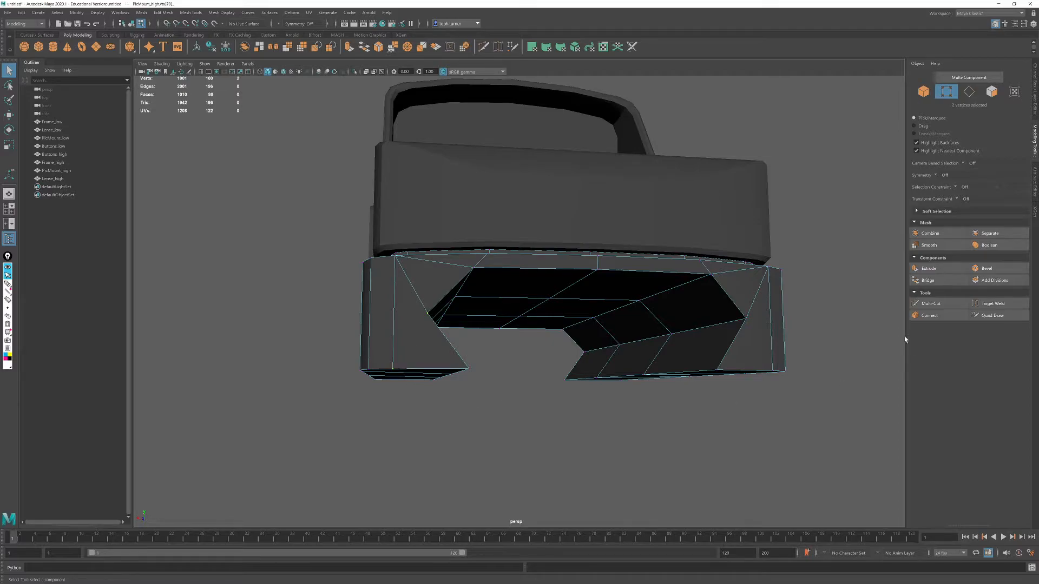
pyautogui.click(929, 316)
pyautogui.press('q')
pyautogui.click(929, 315)
pyautogui.press('q')
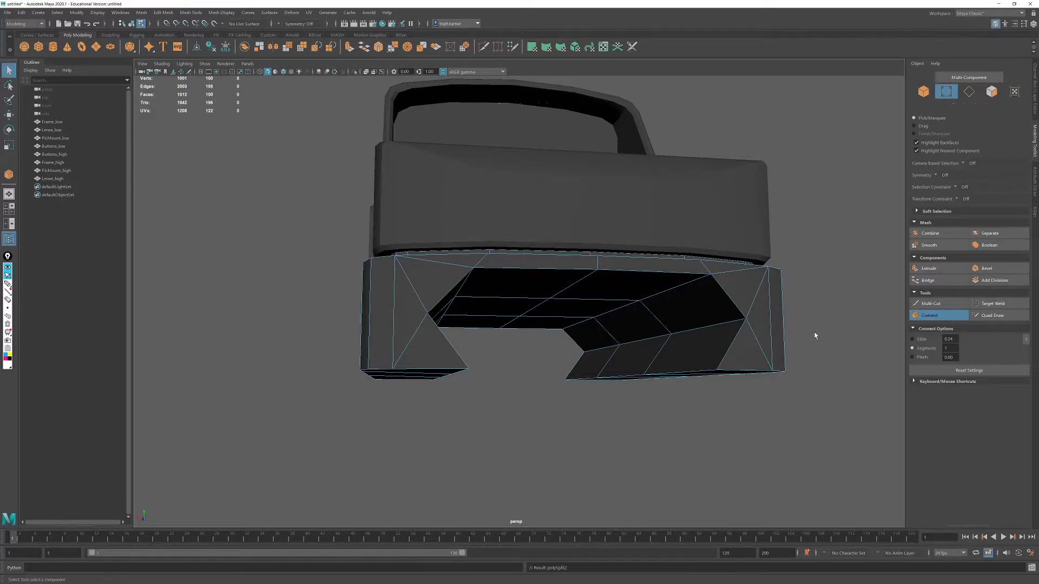
# - Preview PicMount_high smoothed and isolate it in the viewport
pyautogui.keyDown('alt'); pyautogui.moveTo(455, 325); pyautogui.dragTo(436, 251); pyautogui.keyUp('alt')
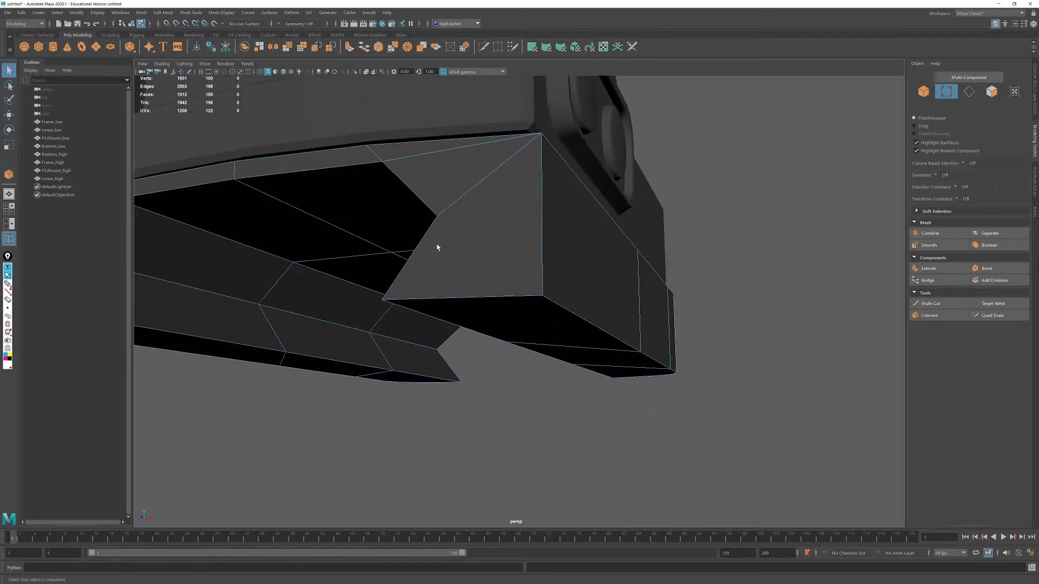
pyautogui.keyDown('alt'); pyautogui.moveTo(438, 216); pyautogui.dragTo(568, 277); pyautogui.keyUp('alt')
pyautogui.keyDown('alt'); pyautogui.moveTo(567, 278); pyautogui.dragTo(529, 275, button='middle'); pyautogui.keyUp('alt')
pyautogui.click(923, 92)
pyautogui.scroll(-3, 593, 273)
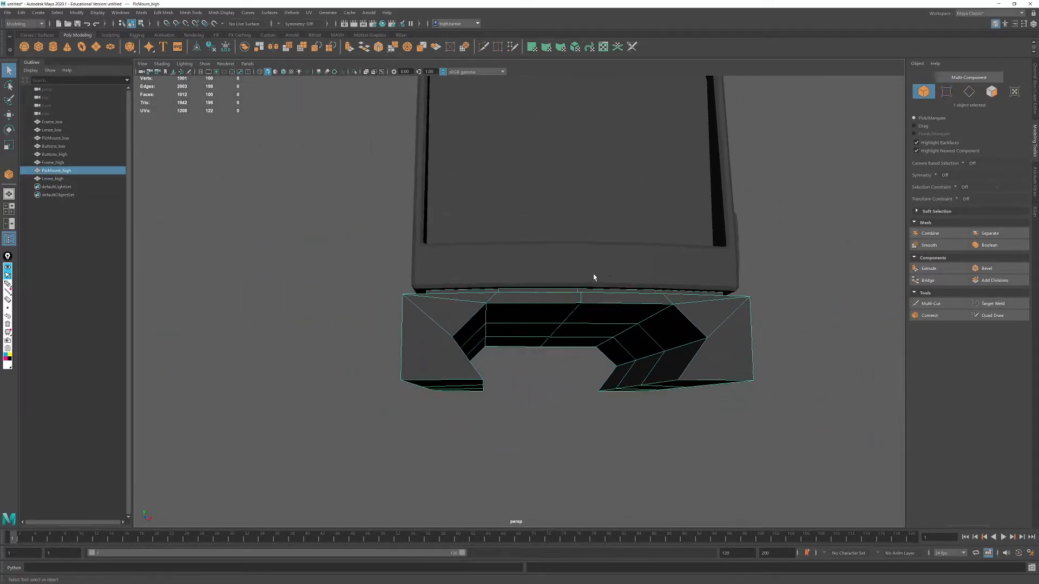
pyautogui.keyDown('alt'); pyautogui.moveTo(722, 270); pyautogui.dragTo(630, 286); pyautogui.keyUp('alt')
pyautogui.press('3')
pyautogui.keyDown('alt'); pyautogui.moveTo(621, 331); pyautogui.dragTo(686, 326); pyautogui.keyUp('alt')
pyautogui.hotkey('ctrl', '1')
# - Select the long edges running along both sides of PicMount_high's rail channel, viewing the mesh unsmoothed
pyautogui.click(968, 91)
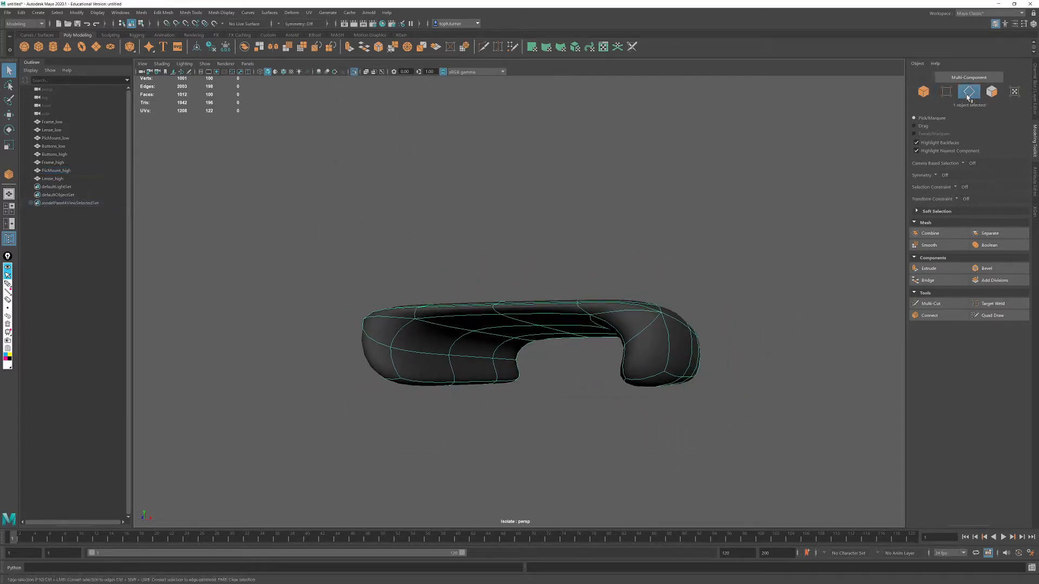
pyautogui.scroll(2, 653, 368)
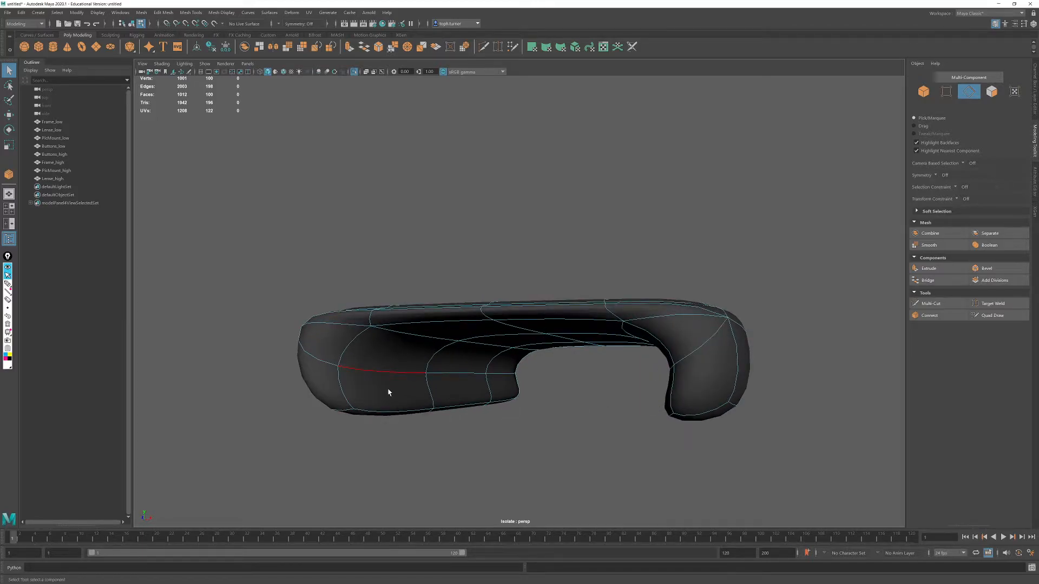
pyautogui.press('1')
pyautogui.doubleClick(364, 371)
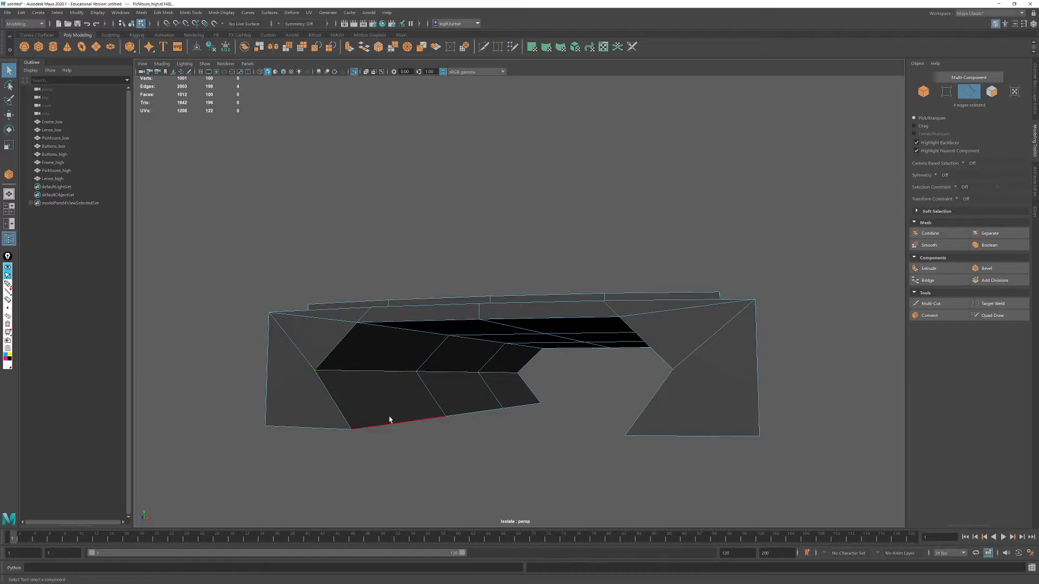
pyautogui.keyDown('alt'); pyautogui.moveTo(493, 416); pyautogui.dragTo(403, 377); pyautogui.keyUp('alt')
pyautogui.keyDown('shift'); pyautogui.click(403, 377); pyautogui.keyUp('shift')
pyautogui.keyDown('shift'); pyautogui.click(336, 366); pyautogui.keyUp('shift')
pyautogui.keyDown('shift'); pyautogui.click(282, 362); pyautogui.keyUp('shift')
pyautogui.keyDown('alt'); pyautogui.moveTo(282, 361); pyautogui.dragTo(614, 392); pyautogui.keyUp('alt')
pyautogui.keyDown('shift'); pyautogui.click(611, 391); pyautogui.keyUp('shift')
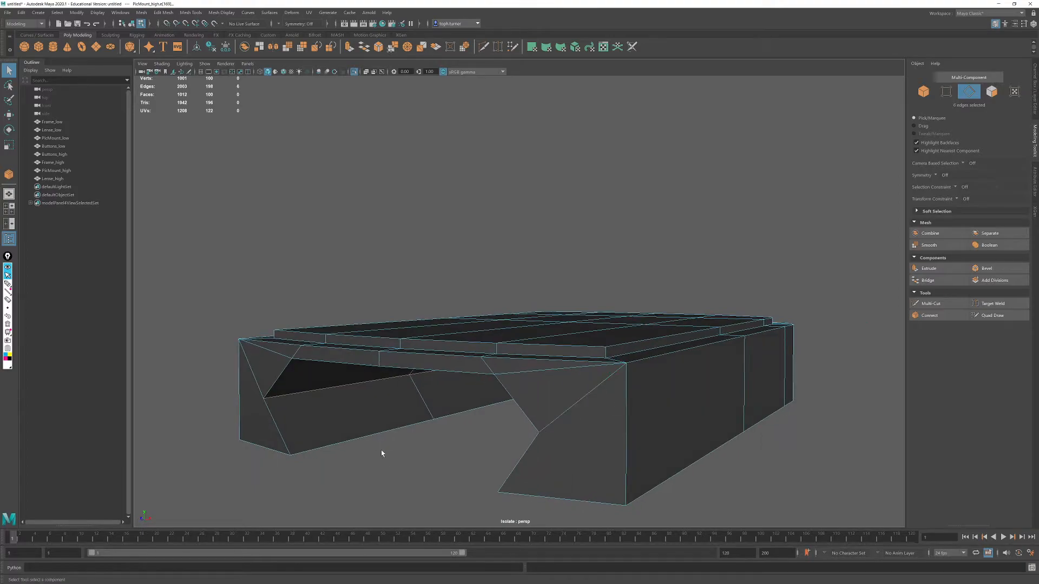
pyautogui.keyDown('shift'); pyautogui.doubleClick(383, 434); pyautogui.keyUp('shift')
pyautogui.keyDown('alt'); pyautogui.moveTo(510, 492); pyautogui.dragTo(721, 355); pyautogui.keyUp('alt')
pyautogui.keyDown('shift'); pyautogui.doubleClick(705, 469); pyautogui.keyUp('shift')
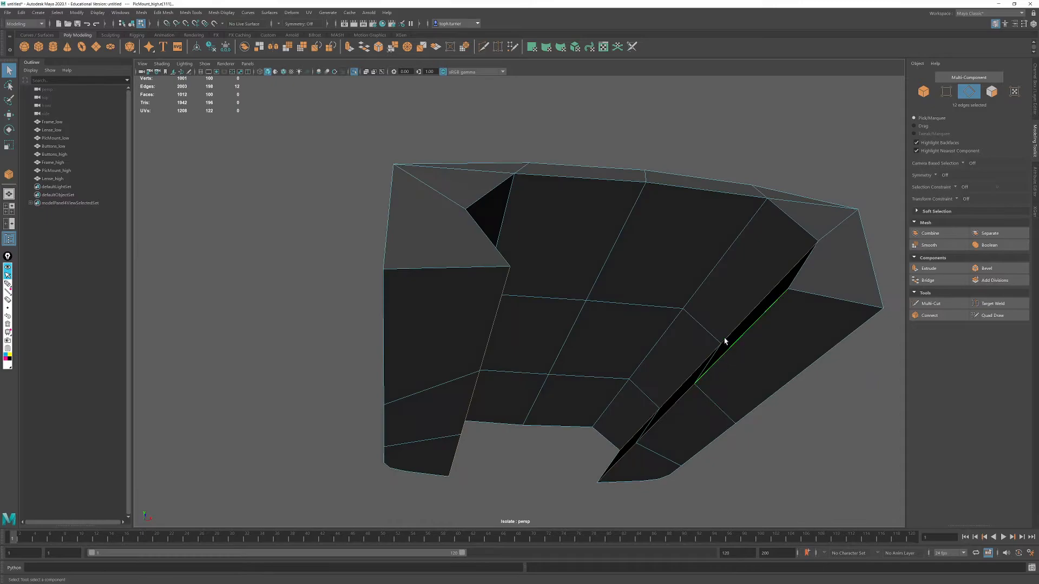
pyautogui.keyDown('shift'); pyautogui.doubleClick(743, 238); pyautogui.keyUp('shift')
pyautogui.keyDown('alt'); pyautogui.moveTo(508, 207); pyautogui.dragTo(606, 294); pyautogui.keyUp('alt')
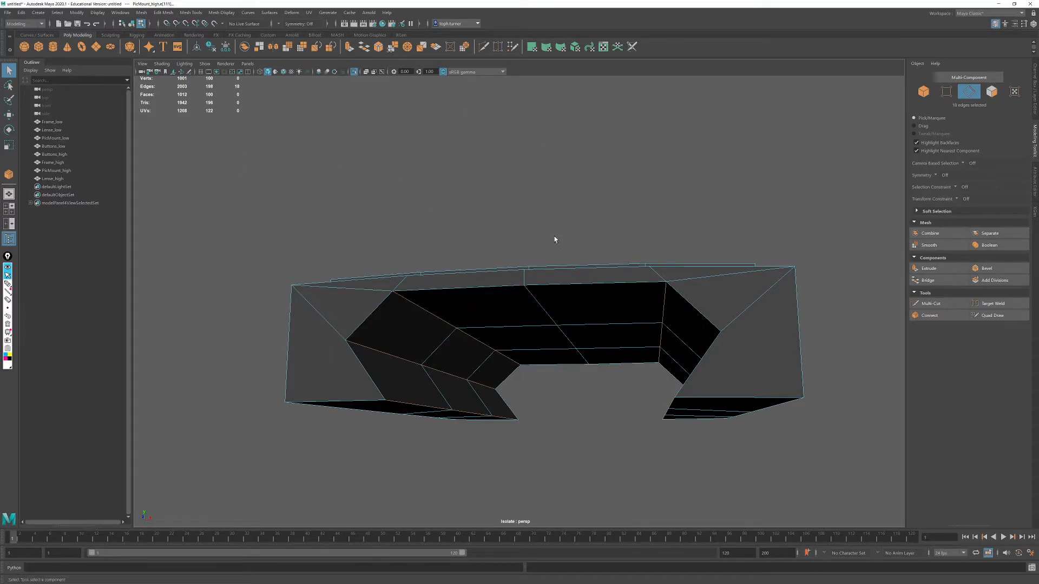
# - Crease the selected rail-channel edges with the Crease Tool while previewing the mount smoothed
pyautogui.press('3')
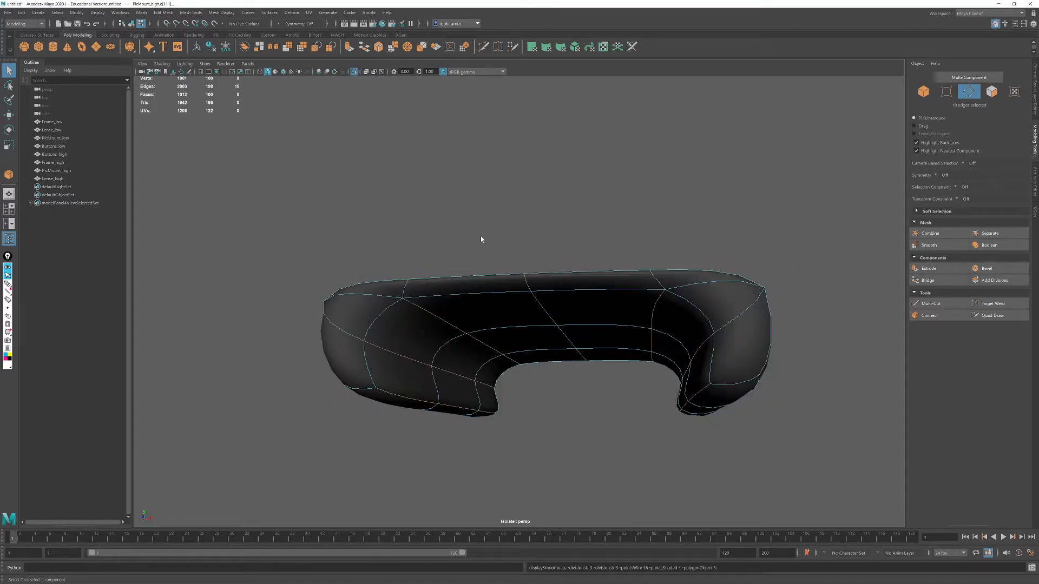
pyautogui.click(190, 12)
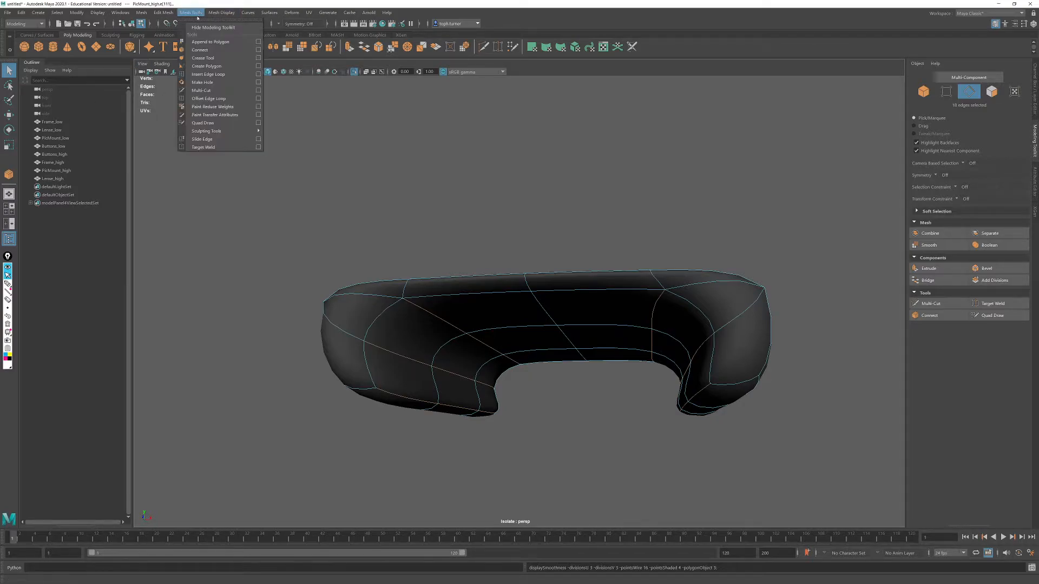
pyautogui.click(203, 58)
pyautogui.moveTo(449, 190); pyautogui.dragTo(722, 188, button='middle')
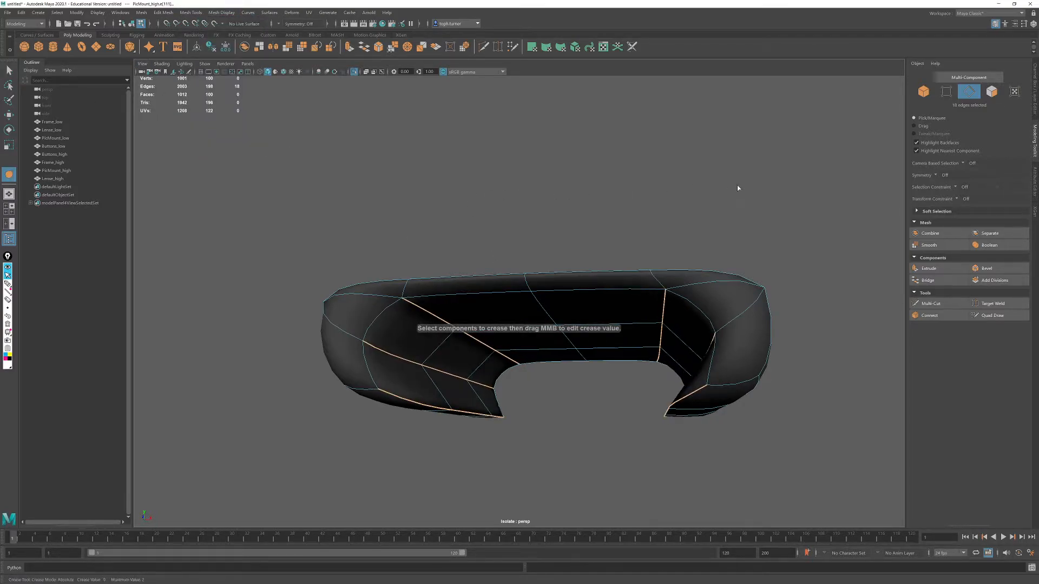
# - Crease the angled notch edges plus the outer corner and bottom edges of both legs at one end of the mount
pyautogui.keyDown('alt'); pyautogui.moveTo(777, 264); pyautogui.dragTo(807, 267); pyautogui.keyUp('alt')
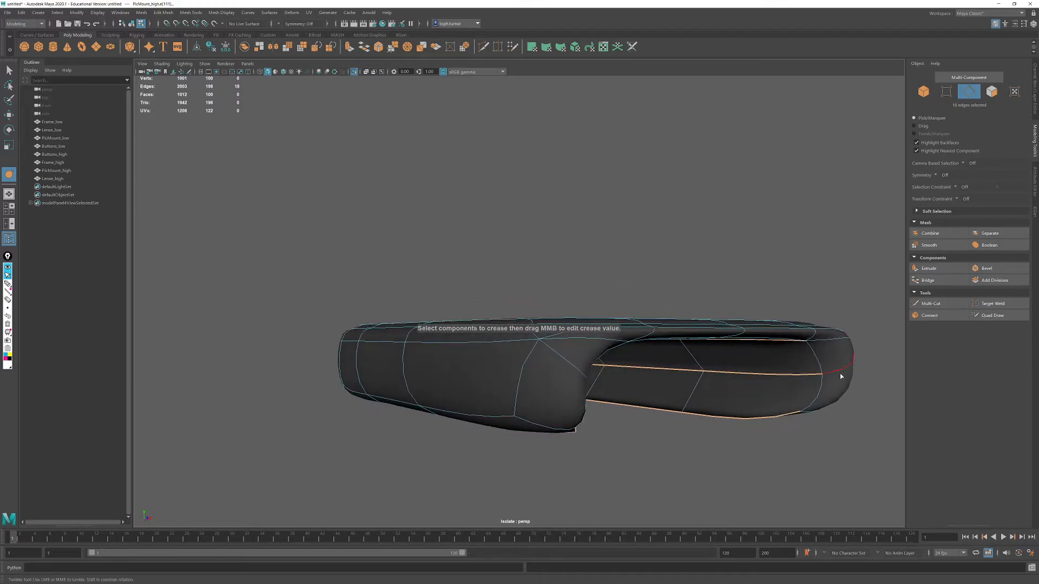
pyautogui.click(820, 363)
pyautogui.keyDown('alt'); pyautogui.moveTo(615, 361); pyautogui.dragTo(472, 352); pyautogui.keyUp('alt')
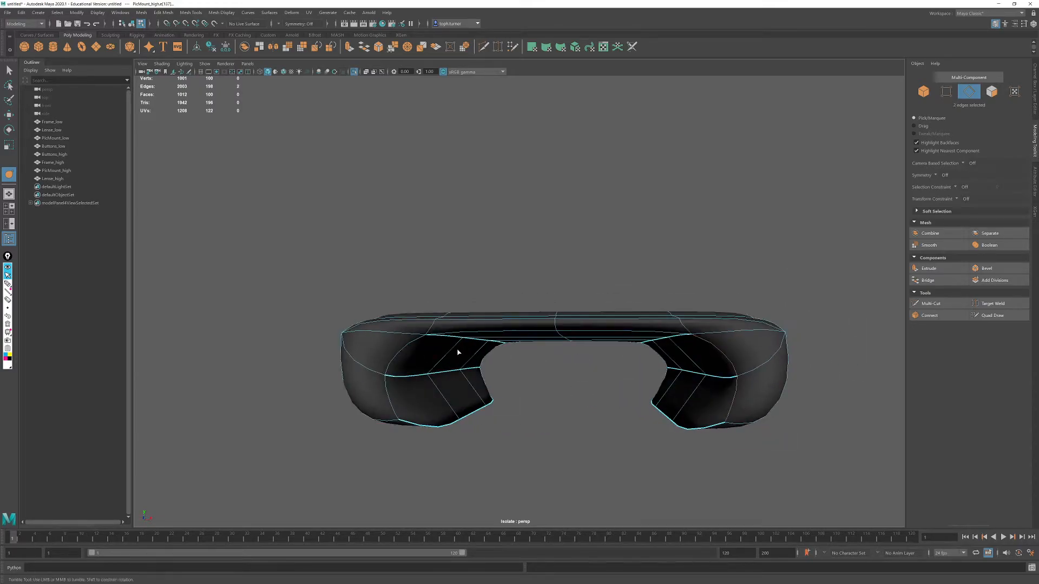
pyautogui.keyDown('alt'); pyautogui.moveTo(767, 378); pyautogui.dragTo(716, 268); pyautogui.keyUp('alt')
pyautogui.keyDown('shift'); pyautogui.click(632, 244); pyautogui.keyUp('shift')
pyautogui.keyDown('alt'); pyautogui.moveTo(606, 257); pyautogui.dragTo(617, 234); pyautogui.keyUp('alt')
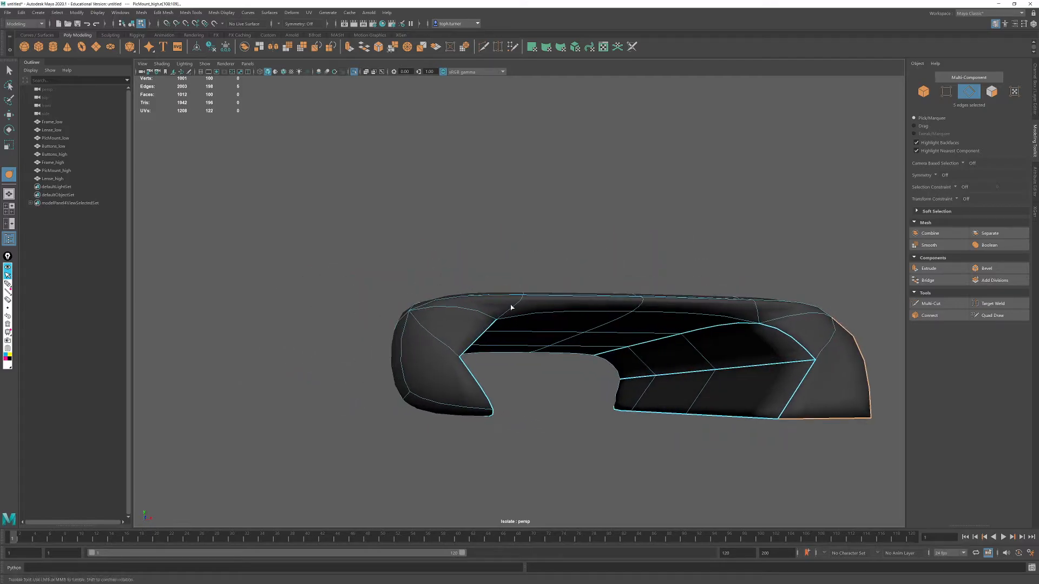
pyautogui.click(403, 361)
pyautogui.keyDown('alt'); pyautogui.moveTo(424, 388); pyautogui.dragTo(668, 227); pyautogui.keyUp('alt')
# - Crease the long outer edges along both upper sides of the mount
pyautogui.click(471, 394)
pyautogui.keyDown('alt'); pyautogui.moveTo(714, 362); pyautogui.dragTo(622, 376); pyautogui.keyUp('alt')
pyautogui.doubleClick(636, 390)
pyautogui.moveTo(634, 189); pyautogui.dragTo(658, 184, button='middle')
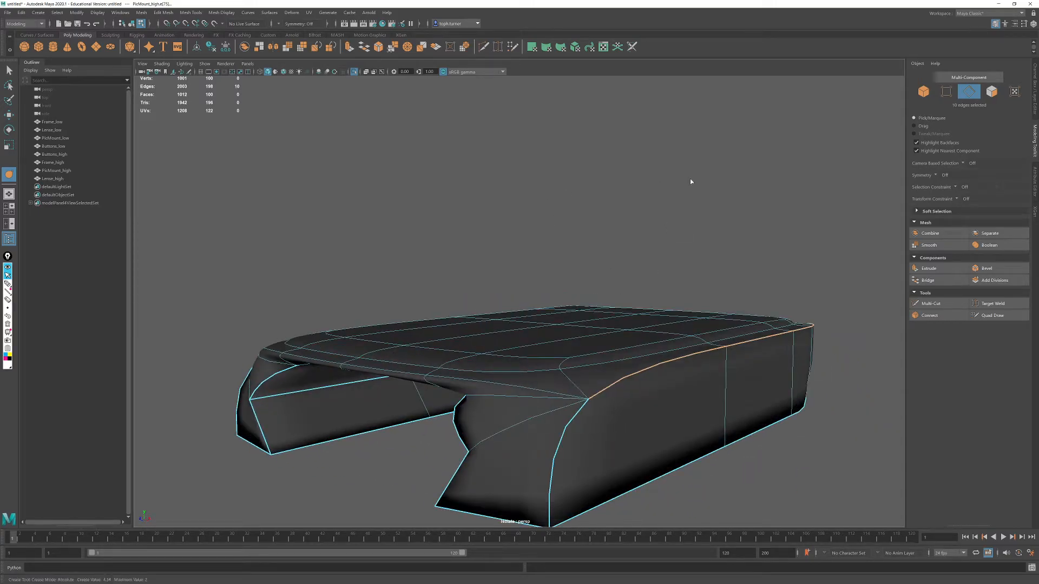
# - Crease the lower edge loop around the raised plate on top of the mount
pyautogui.keyDown('alt'); pyautogui.moveTo(658, 320); pyautogui.dragTo(653, 363); pyautogui.keyUp('alt')
pyautogui.doubleClick(642, 404)
pyautogui.moveTo(523, 203); pyautogui.dragTo(872, 321, button='middle')
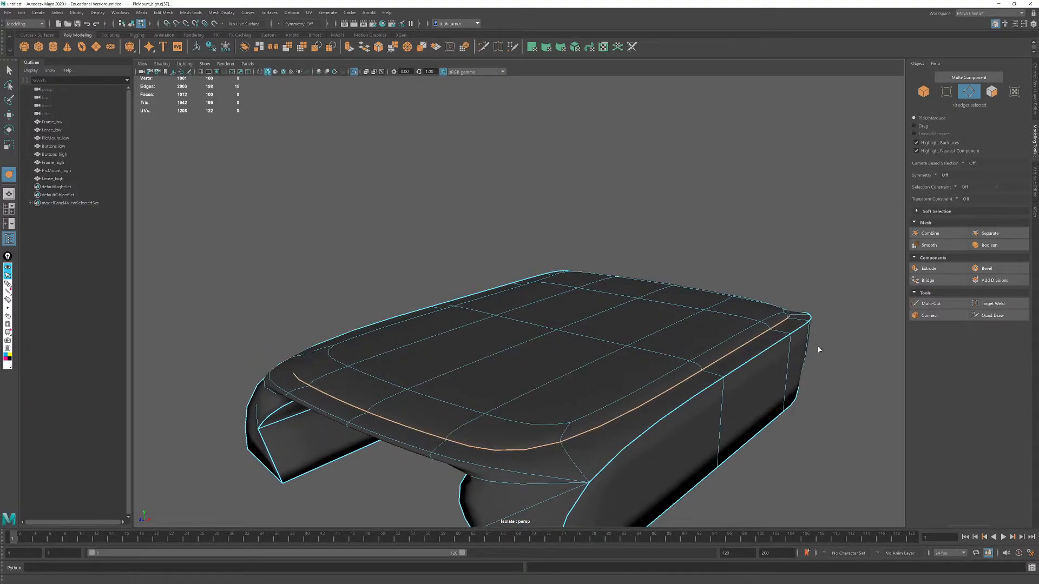
# - Select the upper edge loop around the raised top plate and crease it to sharpen the plate's rim
pyautogui.doubleClick(541, 416)
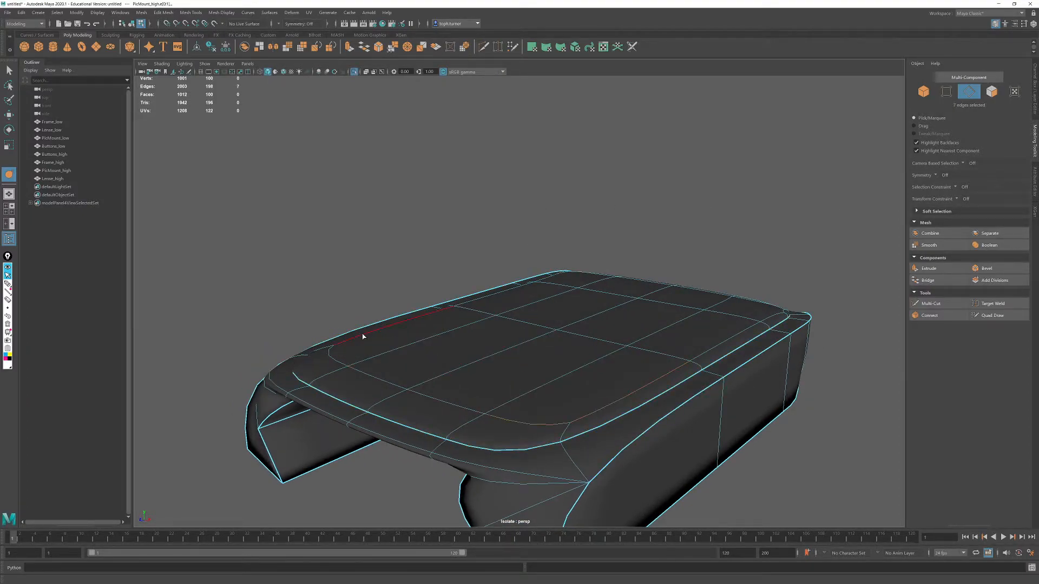
pyautogui.keyDown('alt'); pyautogui.moveTo(470, 331); pyautogui.dragTo(631, 309); pyautogui.keyUp('alt')
pyautogui.keyDown('shift'); pyautogui.doubleClick(640, 447); pyautogui.keyUp('shift')
pyautogui.keyDown('alt'); pyautogui.moveTo(628, 406); pyautogui.dragTo(550, 481); pyautogui.keyUp('alt')
pyautogui.keyDown('shift'); pyautogui.click(508, 378); pyautogui.keyUp('shift')
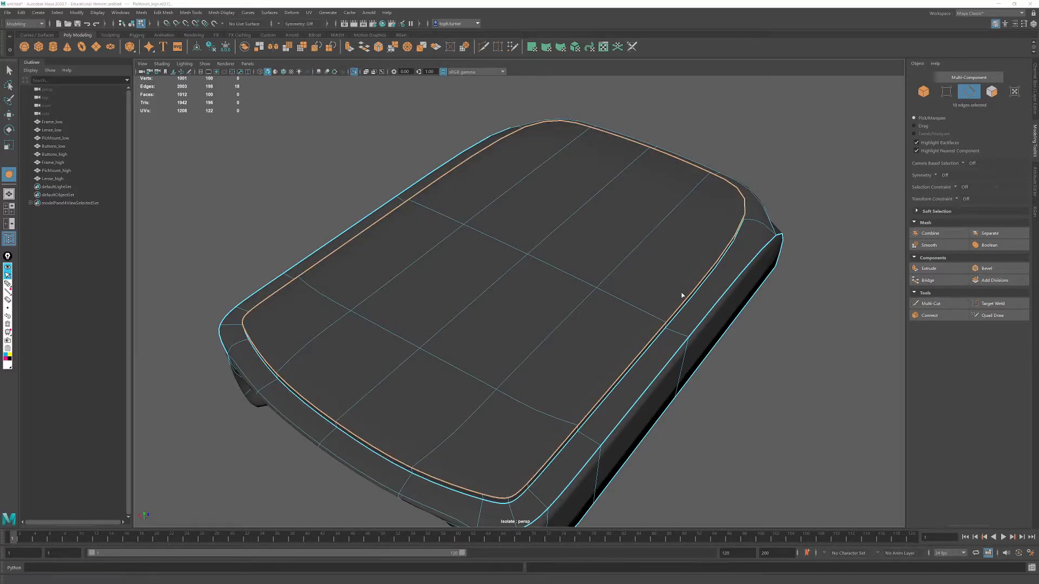
pyautogui.keyDown('alt'); pyautogui.moveTo(677, 297); pyautogui.dragTo(733, 278); pyautogui.keyUp('alt')
pyautogui.keyDown('alt'); pyautogui.moveTo(633, 289); pyautogui.dragTo(666, 313, button='right'); pyautogui.keyUp('alt')
pyautogui.keyDown('alt'); pyautogui.moveTo(665, 314); pyautogui.dragTo(712, 308); pyautogui.keyUp('alt')
pyautogui.keyDown('alt'); pyautogui.moveTo(712, 308); pyautogui.dragTo(552, 257, button='right'); pyautogui.keyUp('alt')
pyautogui.keyDown('alt'); pyautogui.moveTo(551, 257); pyautogui.dragTo(593, 278); pyautogui.keyUp('alt')
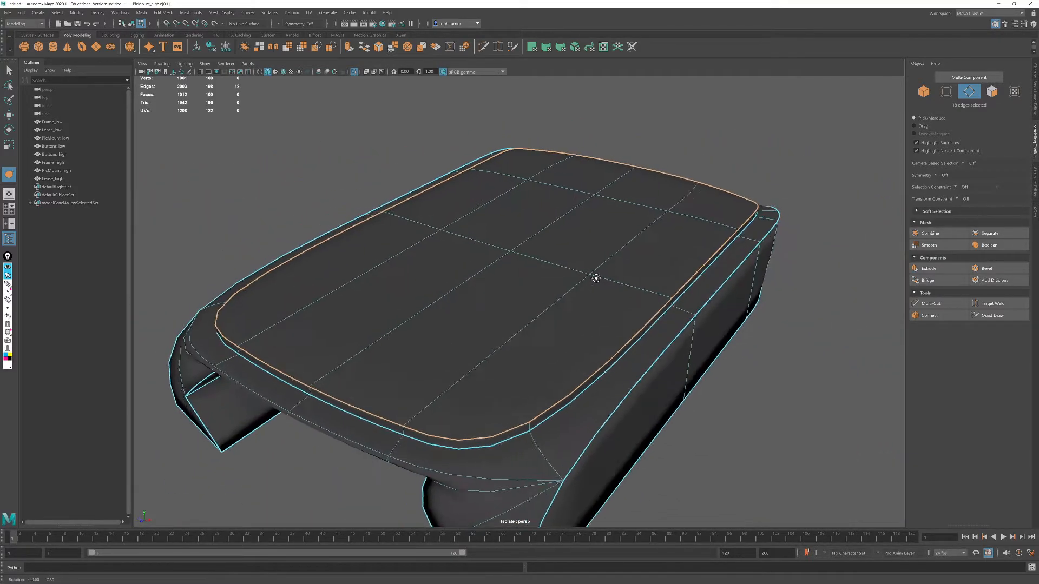
pyautogui.keyDown('alt'); pyautogui.moveTo(593, 278); pyautogui.dragTo(605, 351, button='right'); pyautogui.keyUp('alt')
pyautogui.keyDown('alt'); pyautogui.moveTo(606, 351); pyautogui.dragTo(583, 363, button='middle'); pyautogui.keyUp('alt')
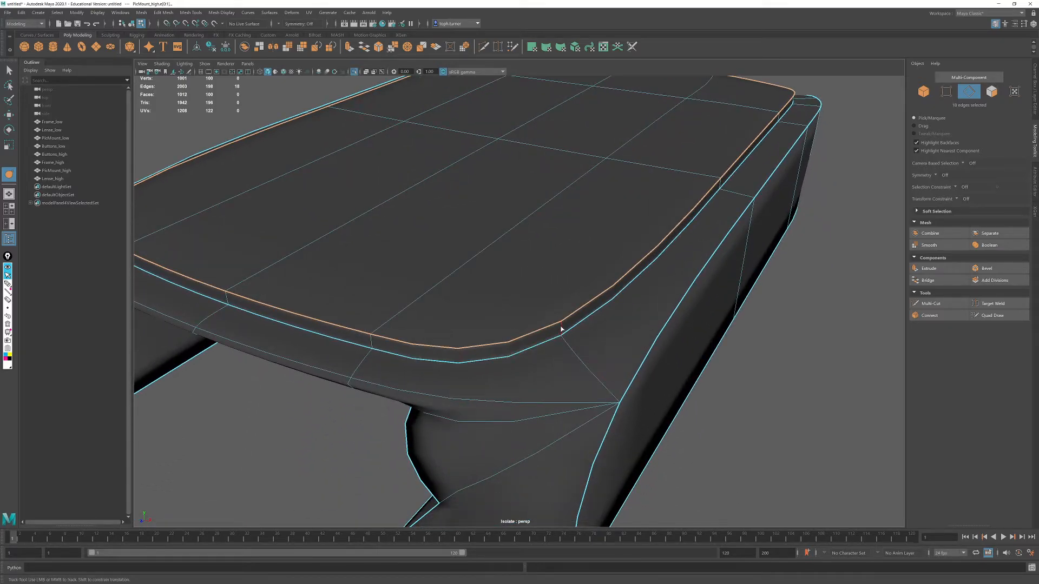
# - Crease the two short edges linking the channel's ceiling to the top at one end of the mount
pyautogui.keyDown('alt'); pyautogui.moveTo(775, 389); pyautogui.dragTo(348, 276); pyautogui.keyUp('alt')
pyautogui.keyDown('alt'); pyautogui.moveTo(611, 335); pyautogui.dragTo(394, 191); pyautogui.keyUp('alt')
pyautogui.click(389, 154)
pyautogui.keyDown('shift'); pyautogui.click(674, 141); pyautogui.keyUp('shift')
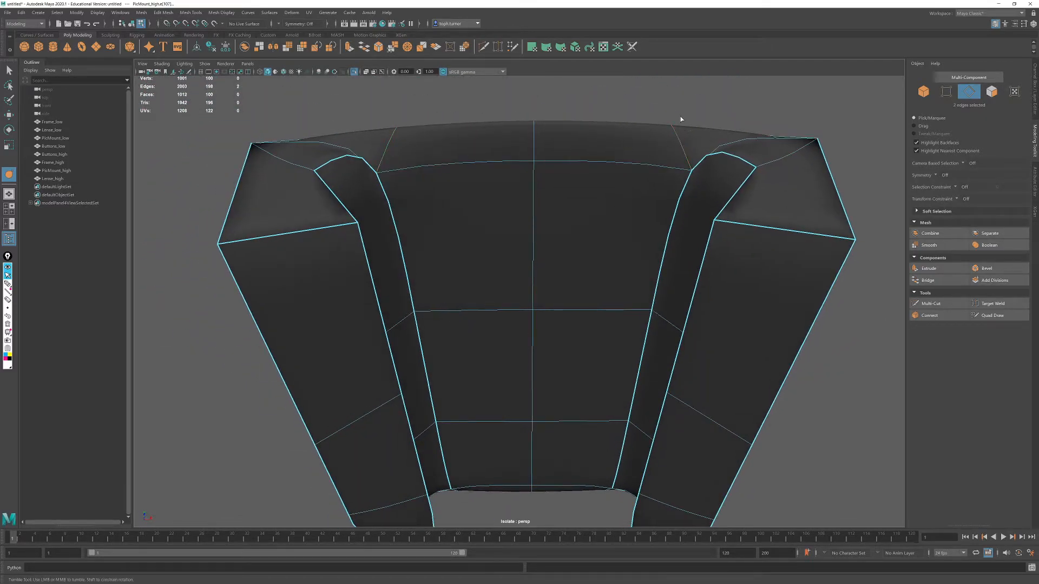
pyautogui.moveTo(682, 118); pyautogui.dragTo(975, 116, button='middle')
# - Crease the lip edges spanning the channel's ceiling at the same end of the mount
pyautogui.click(510, 157)
pyautogui.keyDown('shift'); pyautogui.click(574, 157); pyautogui.keyUp('shift')
pyautogui.moveTo(594, 118); pyautogui.dragTo(757, 115, button='middle')
pyautogui.keyDown('alt'); pyautogui.moveTo(612, 118); pyautogui.dragTo(653, 172); pyautogui.keyUp('alt')
pyautogui.doubleClick(589, 381)
pyautogui.moveTo(701, 411); pyautogui.dragTo(954, 398, button='middle')
# - Crease the edges outlining the channel opening at the rounded end of the mount
pyautogui.keyDown('alt'); pyautogui.moveTo(955, 399); pyautogui.dragTo(683, 436); pyautogui.keyUp('alt')
pyautogui.doubleClick(732, 385)
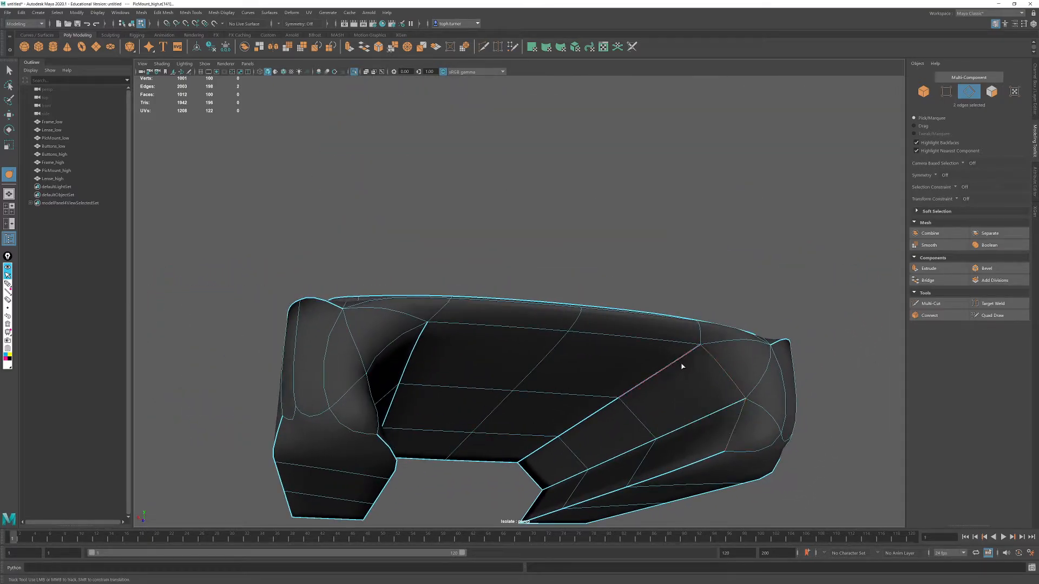
pyautogui.keyDown('shift'); pyautogui.click(467, 330); pyautogui.keyUp('shift')
pyautogui.keyDown('shift'); pyautogui.click(364, 395); pyautogui.keyUp('shift')
pyautogui.keyDown('alt'); pyautogui.moveTo(846, 262); pyautogui.dragTo(531, 300); pyautogui.keyUp('alt')
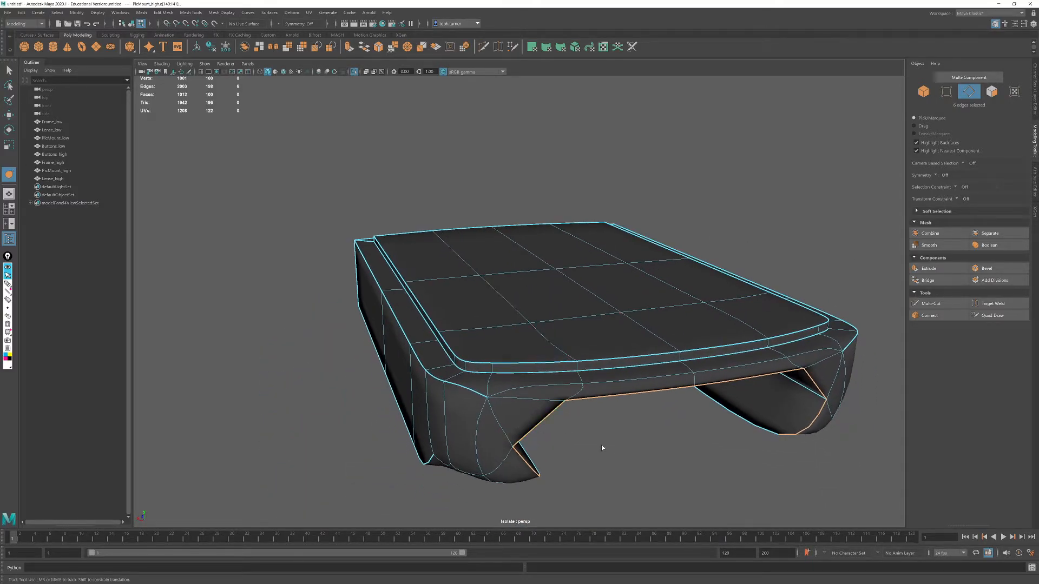
pyautogui.keyDown('alt'); pyautogui.moveTo(603, 421); pyautogui.dragTo(613, 437); pyautogui.keyUp('alt')
pyautogui.press('1')
pyautogui.press('3')
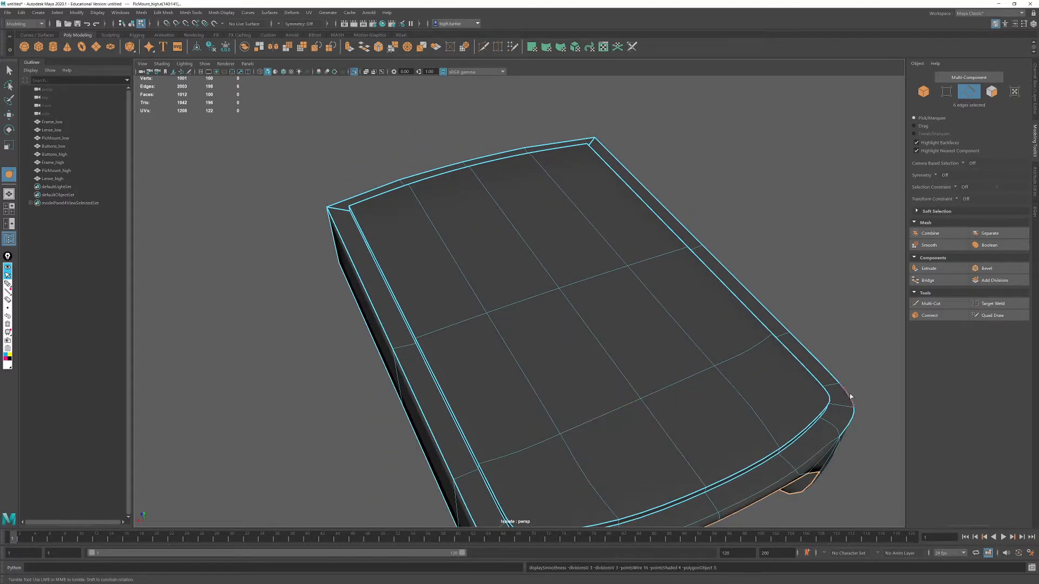
# - Crease the outer rim edges across the rounded end of the mount, just below the raised plate
pyautogui.press('1')
pyautogui.press('3')
pyautogui.press('1')
pyautogui.keyDown('alt'); pyautogui.moveTo(819, 463); pyautogui.dragTo(796, 436); pyautogui.keyUp('alt')
pyautogui.doubleClick(734, 388)
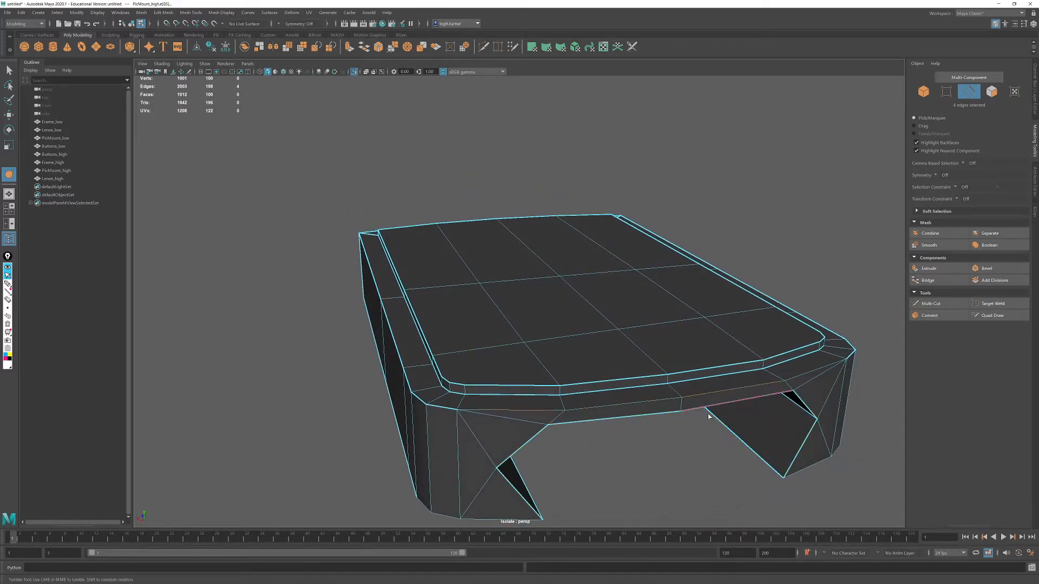
pyautogui.doubleClick(634, 389)
pyautogui.press('3')
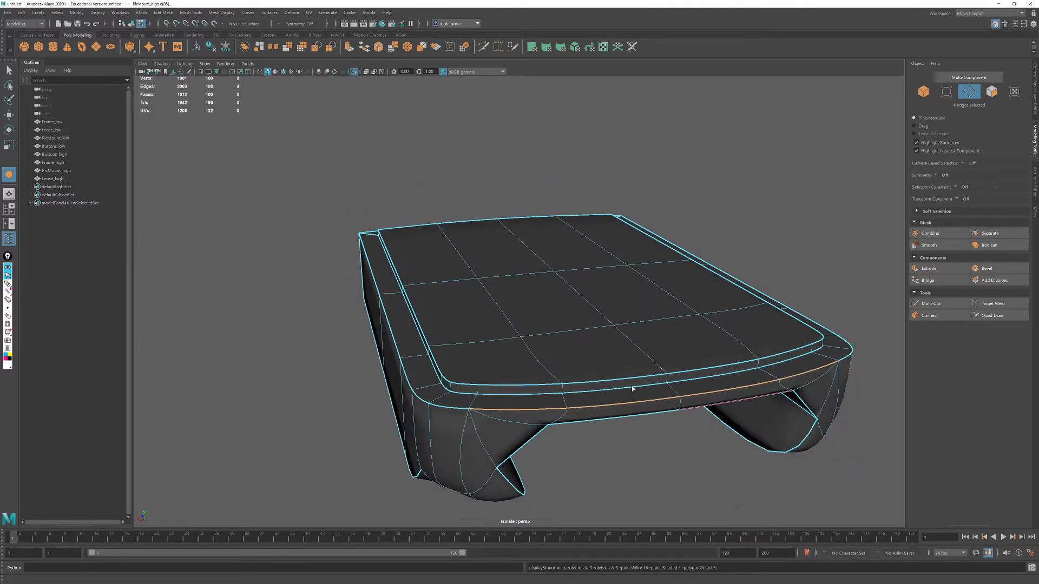
pyautogui.keyDown('alt'); pyautogui.moveTo(634, 387); pyautogui.dragTo(637, 364); pyautogui.keyUp('alt')
# - Crease the bottom end edges of both mount legs at the rounded end
pyautogui.keyDown('shift'); pyautogui.click(499, 279); pyautogui.keyUp('shift')
pyautogui.keyDown('shift'); pyautogui.click(535, 292); pyautogui.keyUp('shift')
pyautogui.moveTo(556, 344); pyautogui.dragTo(938, 389, button='middle')
pyautogui.keyDown('alt'); pyautogui.moveTo(939, 390); pyautogui.dragTo(736, 354); pyautogui.keyUp('alt')
pyautogui.click(622, 234)
pyautogui.keyDown('shift'); pyautogui.click(656, 205); pyautogui.keyUp('shift')
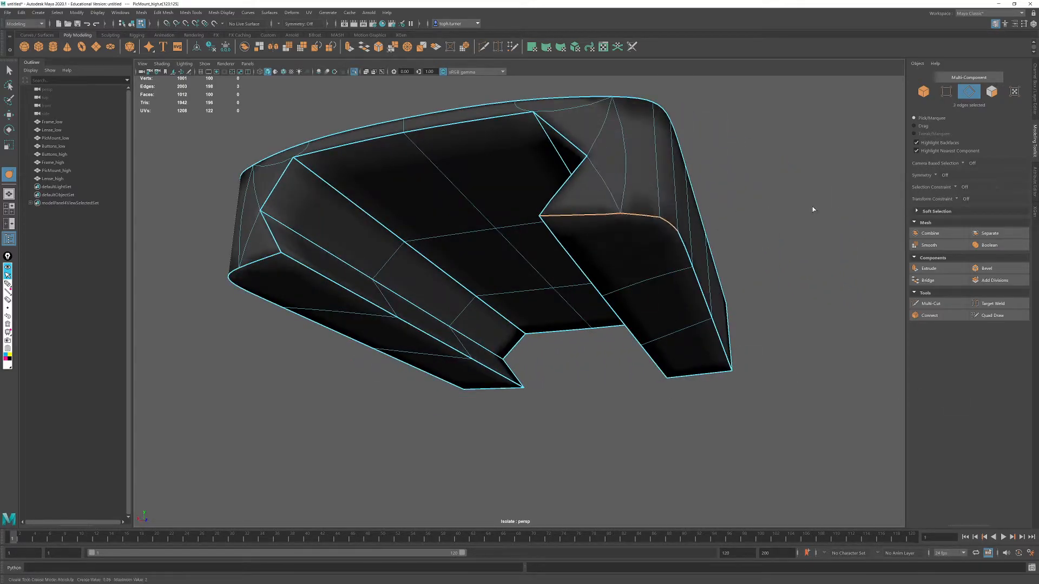
pyautogui.keyDown('alt'); pyautogui.moveTo(783, 288); pyautogui.dragTo(669, 267); pyautogui.keyUp('alt')
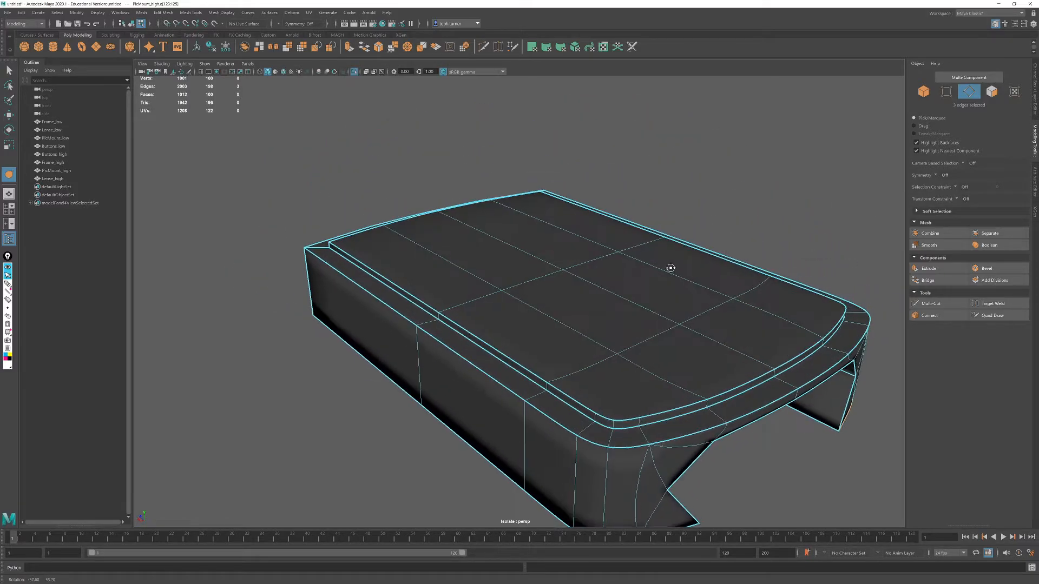
# - Return PicMount_high to object mode and apply Smooth to its mesh
pyautogui.click(922, 96)
pyautogui.keyDown('alt'); pyautogui.moveTo(737, 294); pyautogui.dragTo(471, 244); pyautogui.keyUp('alt')
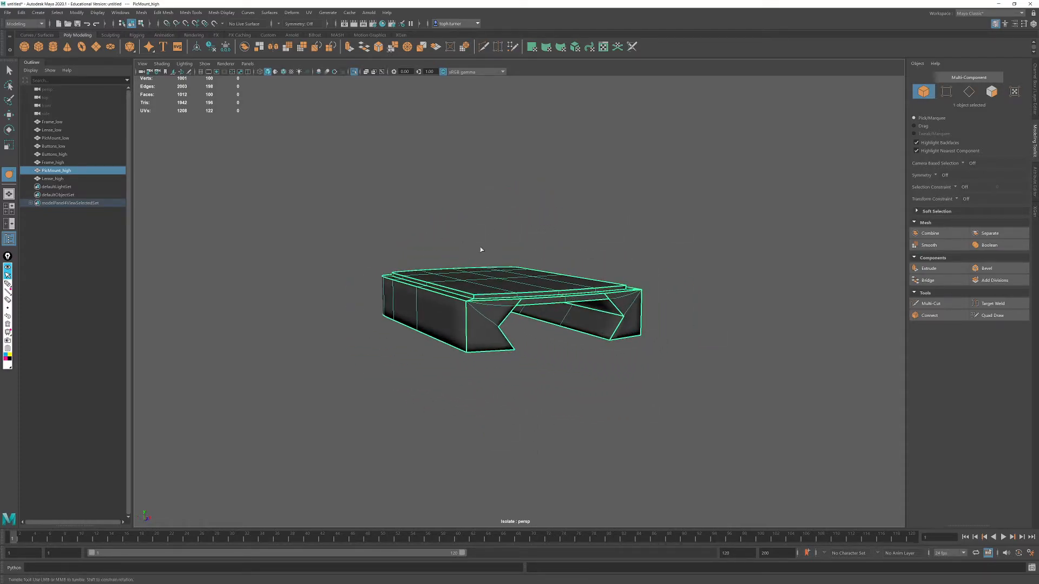
pyautogui.press('1')
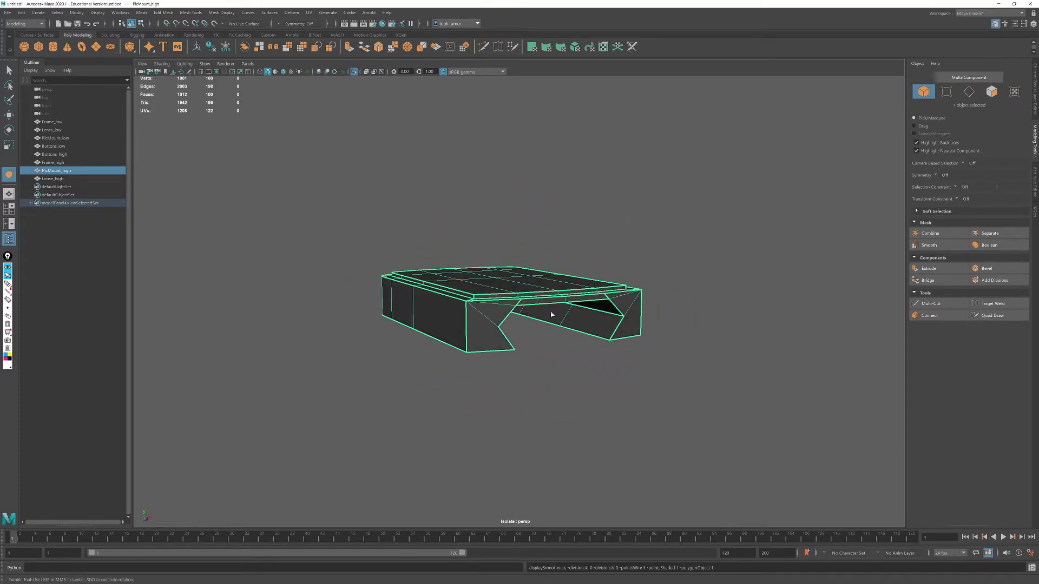
pyautogui.click(142, 12)
pyautogui.click(153, 107)
# - Examine the smoothed mount's creased edges, corners and channel from several angles
pyautogui.keyDown('alt'); pyautogui.moveTo(660, 253); pyautogui.dragTo(587, 308); pyautogui.keyUp('alt')
pyautogui.keyDown('alt'); pyautogui.moveTo(587, 308); pyautogui.dragTo(652, 374, button='right'); pyautogui.keyUp('alt')
pyautogui.keyDown('alt'); pyautogui.moveTo(651, 373); pyautogui.dragTo(656, 361); pyautogui.keyUp('alt')
pyautogui.keyDown('alt'); pyautogui.moveTo(656, 362); pyautogui.dragTo(696, 405, button='right'); pyautogui.keyUp('alt')
pyautogui.moveTo(695, 404)
pyautogui.keyDown('alt'); pyautogui.mouseDown()
pyautogui.moveTo(679, 396)
pyautogui.moveTo(760, 423)
pyautogui.moveTo(756, 401)
pyautogui.moveTo(739, 413)
pyautogui.moveTo(681, 411)
pyautogui.mouseUp(); pyautogui.keyUp('alt')
pyautogui.click(703, 422)
pyautogui.click(394, 348)
pyautogui.keyDown('alt'); pyautogui.moveTo(395, 348); pyautogui.dragTo(608, 382); pyautogui.keyUp('alt')
pyautogui.click(680, 433)
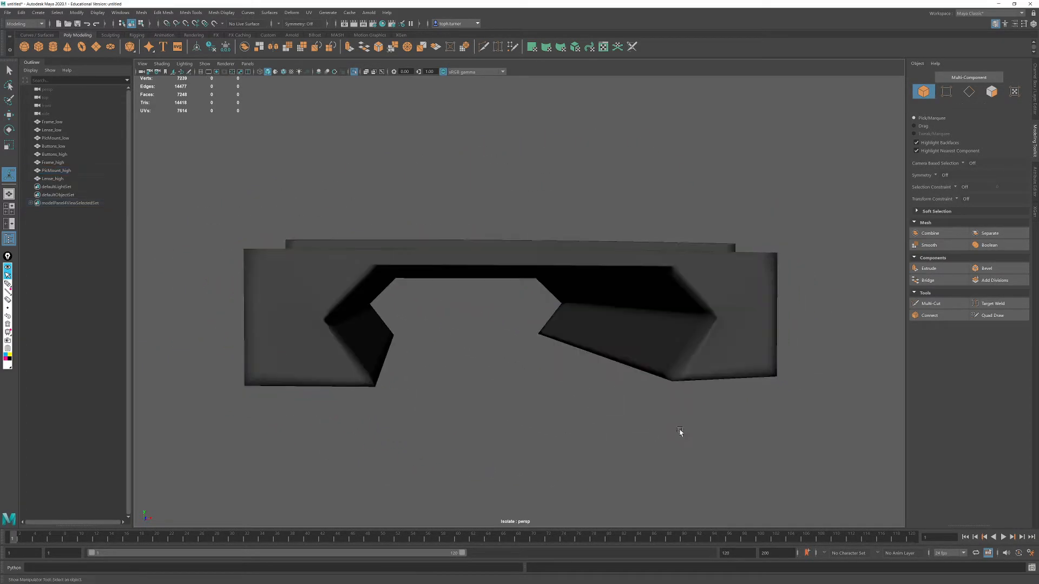
pyautogui.keyDown('alt'); pyautogui.moveTo(680, 432); pyautogui.dragTo(602, 395); pyautogui.keyUp('alt')
pyautogui.keyDown('alt'); pyautogui.moveTo(603, 394); pyautogui.dragTo(546, 325, button='right'); pyautogui.keyUp('alt')
pyautogui.keyDown('alt'); pyautogui.moveTo(546, 325); pyautogui.dragTo(587, 355); pyautogui.keyUp('alt')
pyautogui.click(501, 311)
# - Undo the Smooth operation on PicMount_high and clear the selection
pyautogui.hotkey('ctrl', 'z')
pyautogui.hotkey('ctrl', 'z')
pyautogui.hotkey('ctrl', 'z')
pyautogui.hotkey('ctrl', 'z')
pyautogui.hotkey('ctrl', 'z')
pyautogui.click(712, 354)
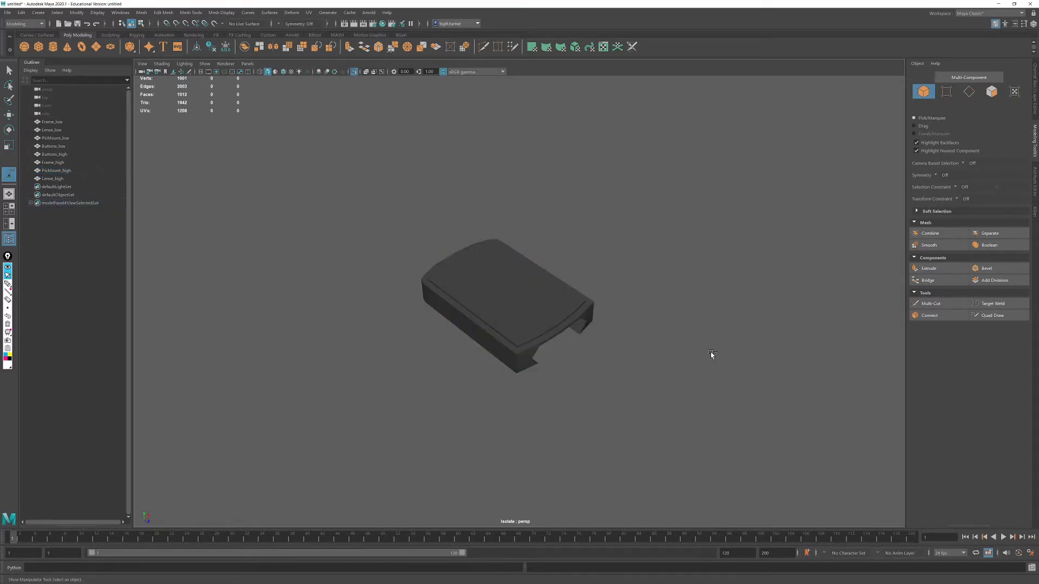
# - Leave isolate mode to show the whole sight and display Frame_high in smooth mesh preview
pyautogui.hotkey('ctrl', '1')
pyautogui.click(574, 276)
pyautogui.keyDown('alt'); pyautogui.moveTo(579, 277); pyautogui.dragTo(649, 265); pyautogui.keyUp('alt')
pyautogui.keyDown('alt'); pyautogui.moveTo(649, 265); pyautogui.dragTo(645, 359, button='right'); pyautogui.keyUp('alt')
pyautogui.keyDown('alt'); pyautogui.moveTo(612, 304); pyautogui.dragTo(643, 426, button='middle'); pyautogui.keyUp('alt')
pyautogui.keyDown('alt'); pyautogui.moveTo(643, 427); pyautogui.dragTo(641, 355); pyautogui.keyUp('alt')
pyautogui.keyDown('alt'); pyautogui.moveTo(640, 354); pyautogui.dragTo(644, 401, button='right'); pyautogui.keyUp('alt')
pyautogui.keyDown('alt'); pyautogui.moveTo(533, 325); pyautogui.dragTo(571, 349, button='middle'); pyautogui.keyUp('alt')
pyautogui.keyDown('alt'); pyautogui.moveTo(571, 349); pyautogui.dragTo(603, 339); pyautogui.keyUp('alt')
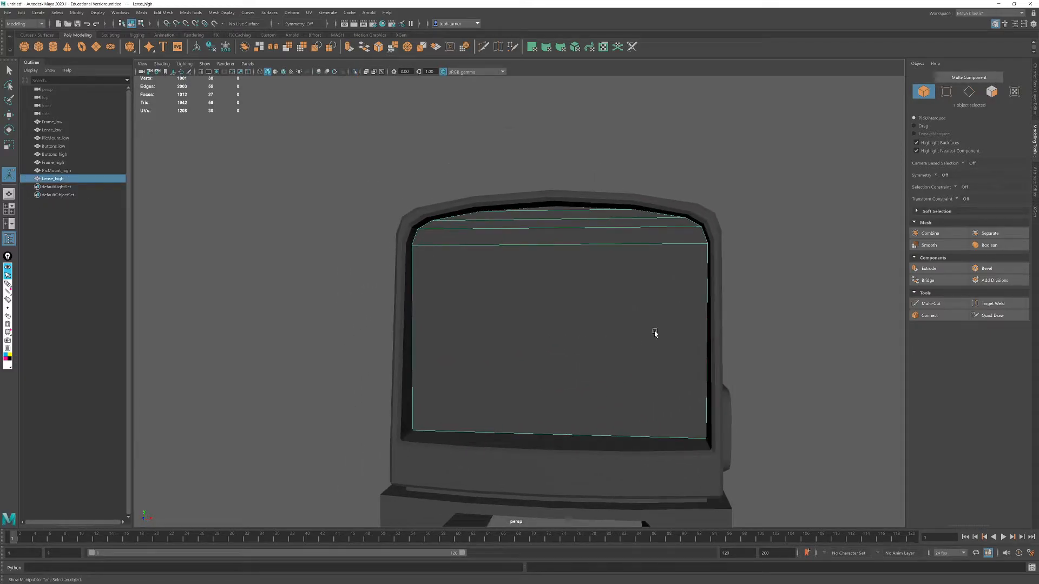
pyautogui.click(614, 202)
pyautogui.press('3')
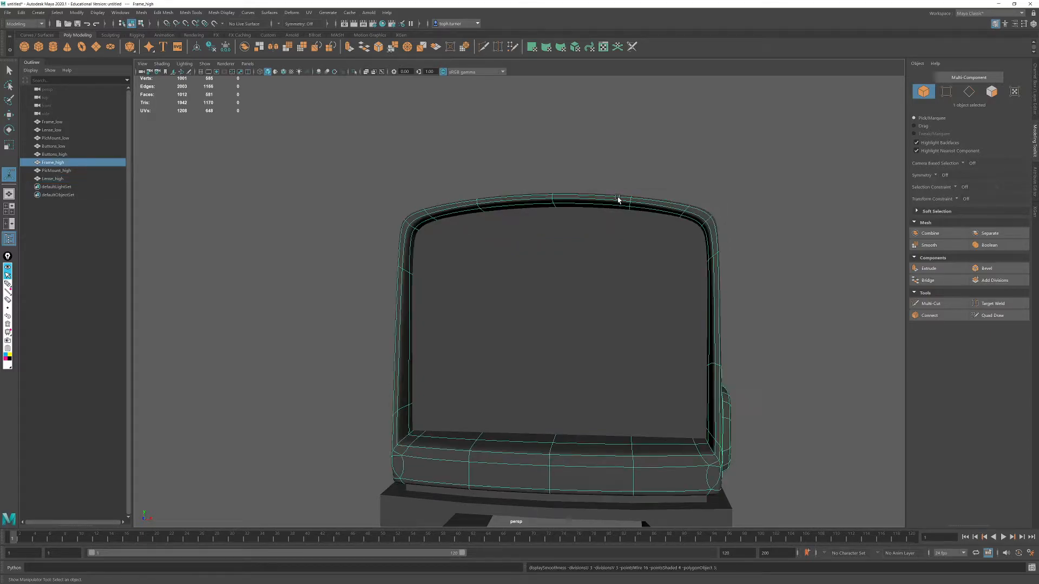
# - Try smooth mesh preview on Lense_high, then delete the object from the high-poly set
pyautogui.click(583, 288)
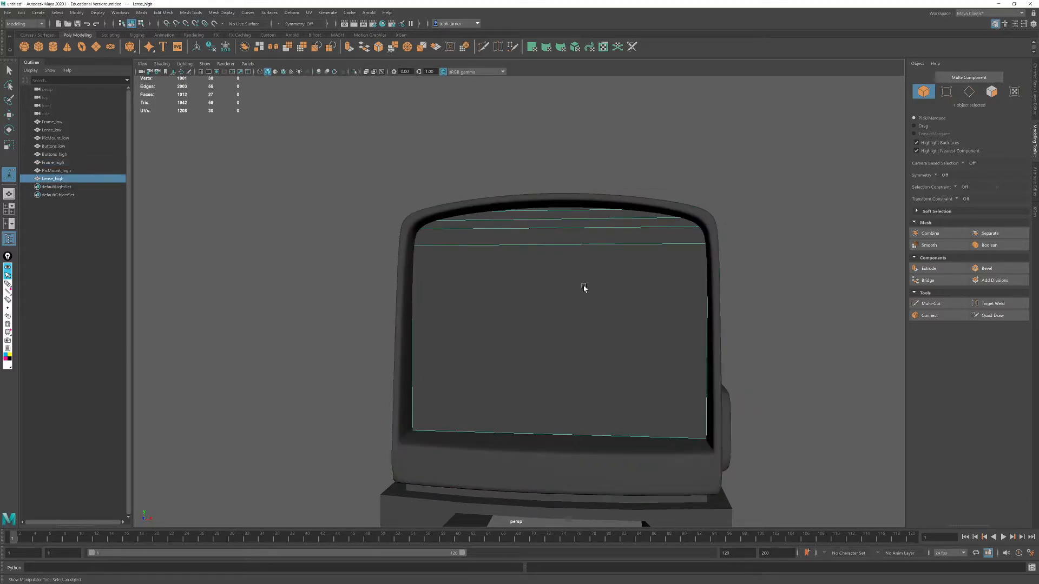
pyautogui.press('3')
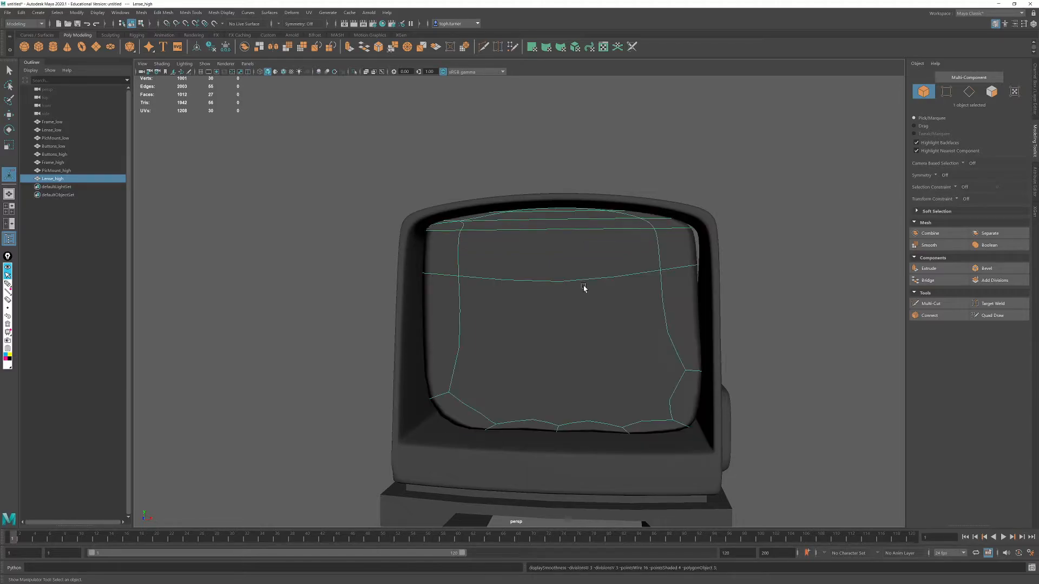
pyautogui.press('1')
pyautogui.moveTo(508, 336)
pyautogui.keyDown('alt'); pyautogui.mouseDown()
pyautogui.moveTo(521, 304)
pyautogui.moveTo(509, 315)
pyautogui.mouseUp(); pyautogui.keyUp('alt')
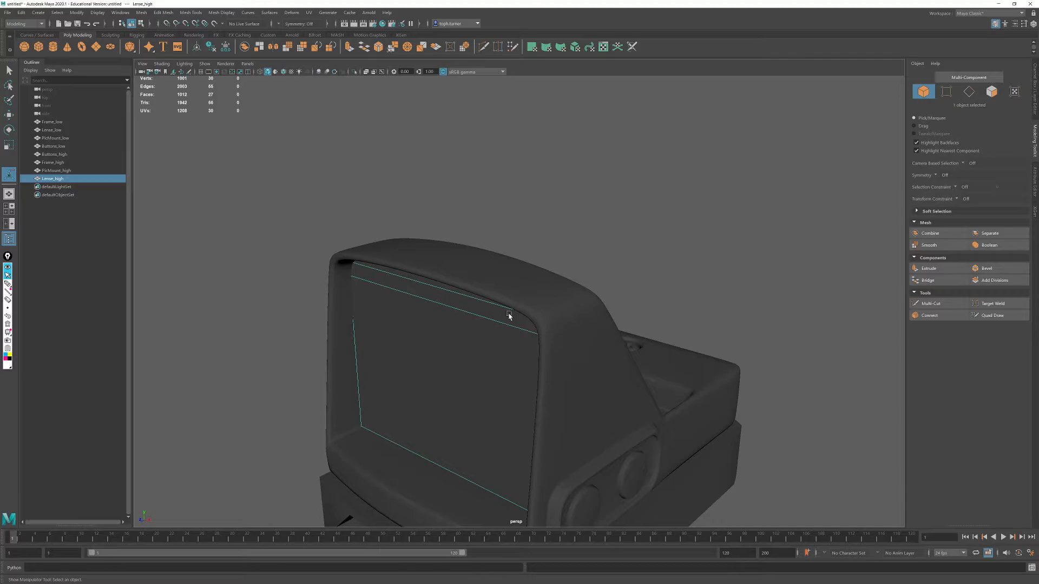
pyautogui.press('Delete')
# - Examine the high-poly sight without its lens from the front, sides and rear
pyautogui.keyDown('alt'); pyautogui.moveTo(636, 373); pyautogui.dragTo(522, 325, button='right'); pyautogui.keyUp('alt')
pyautogui.keyDown('alt'); pyautogui.moveTo(522, 325); pyautogui.dragTo(520, 275); pyautogui.keyUp('alt')
pyautogui.keyDown('alt'); pyautogui.moveTo(520, 275); pyautogui.dragTo(545, 371, button='right'); pyautogui.keyUp('alt')
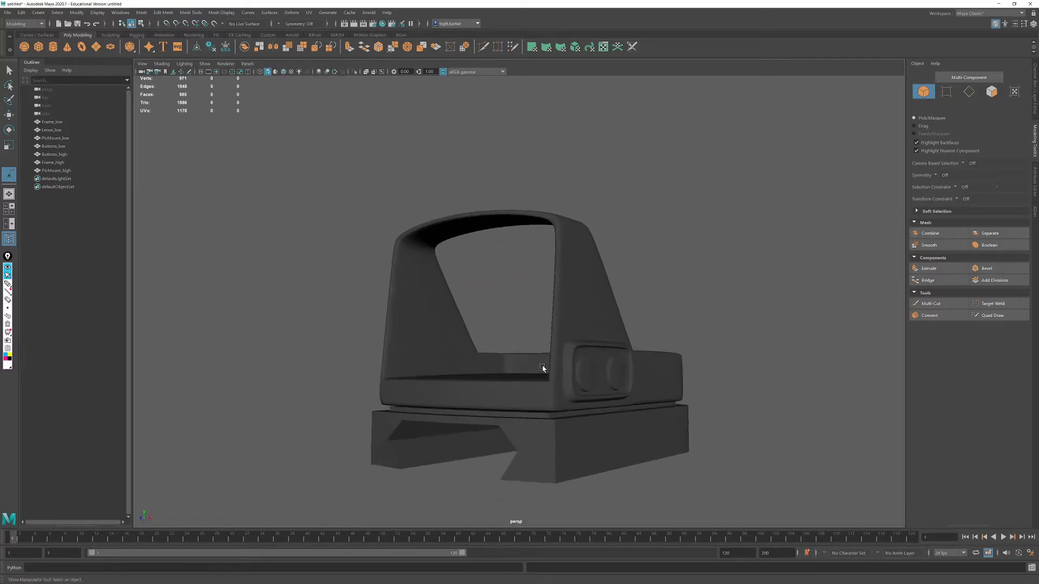
pyautogui.keyDown('alt'); pyautogui.moveTo(545, 371); pyautogui.dragTo(541, 330, button='middle'); pyautogui.keyUp('alt')
pyautogui.keyDown('alt'); pyautogui.moveTo(518, 292); pyautogui.dragTo(551, 299); pyautogui.keyUp('alt')
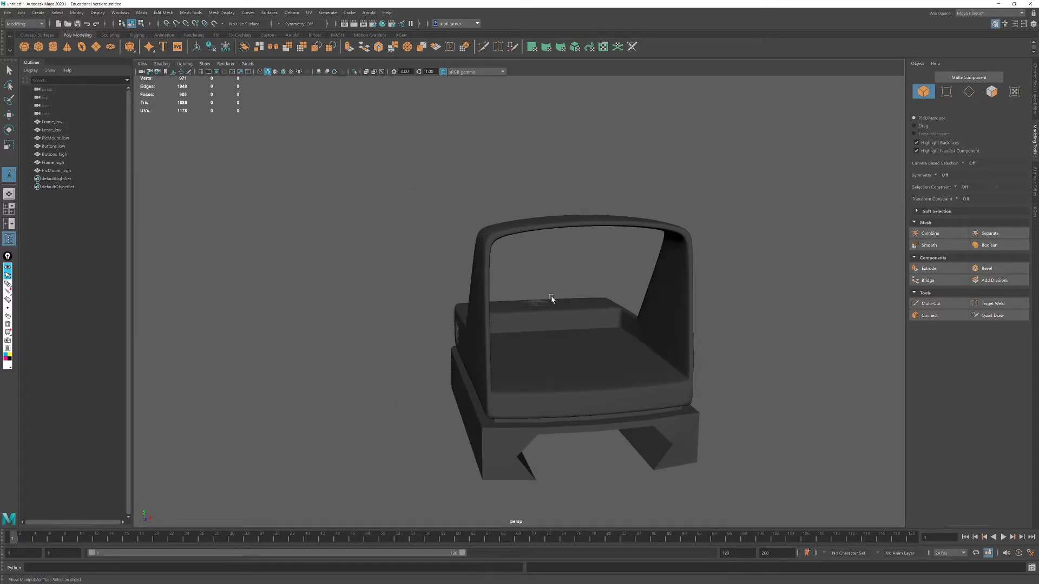
pyautogui.keyDown('alt'); pyautogui.moveTo(527, 390); pyautogui.dragTo(628, 387); pyautogui.keyUp('alt')
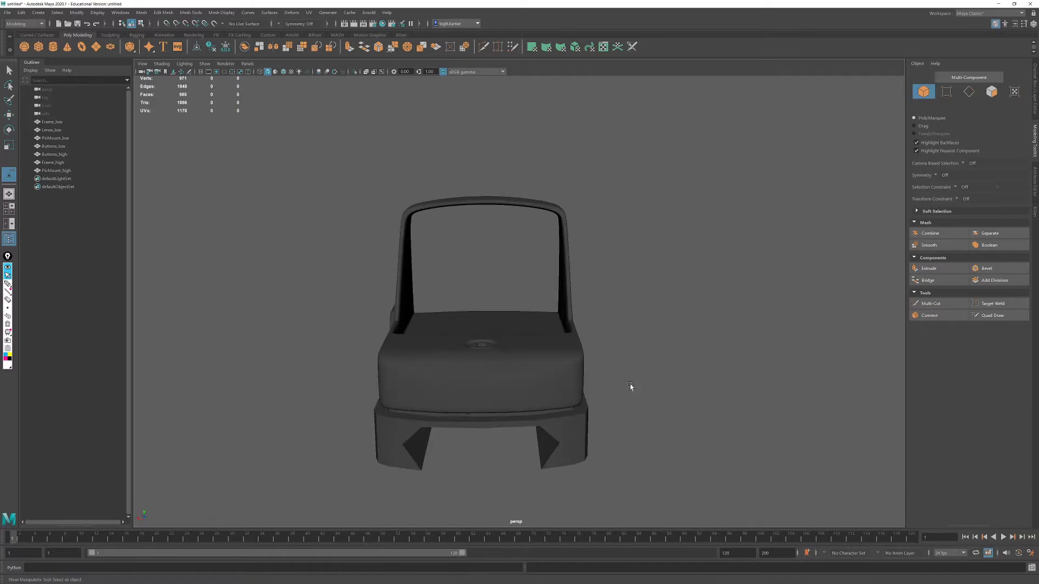
pyautogui.keyDown('alt'); pyautogui.moveTo(531, 281); pyautogui.dragTo(495, 275); pyautogui.keyUp('alt')
# - Display Buttons_high, Frame_high and PicMount_high together in smooth mesh preview
pyautogui.moveTo(291, 175); pyautogui.dragTo(682, 430)
pyautogui.keyDown('alt'); pyautogui.moveTo(438, 181); pyautogui.dragTo(546, 188); pyautogui.keyUp('alt')
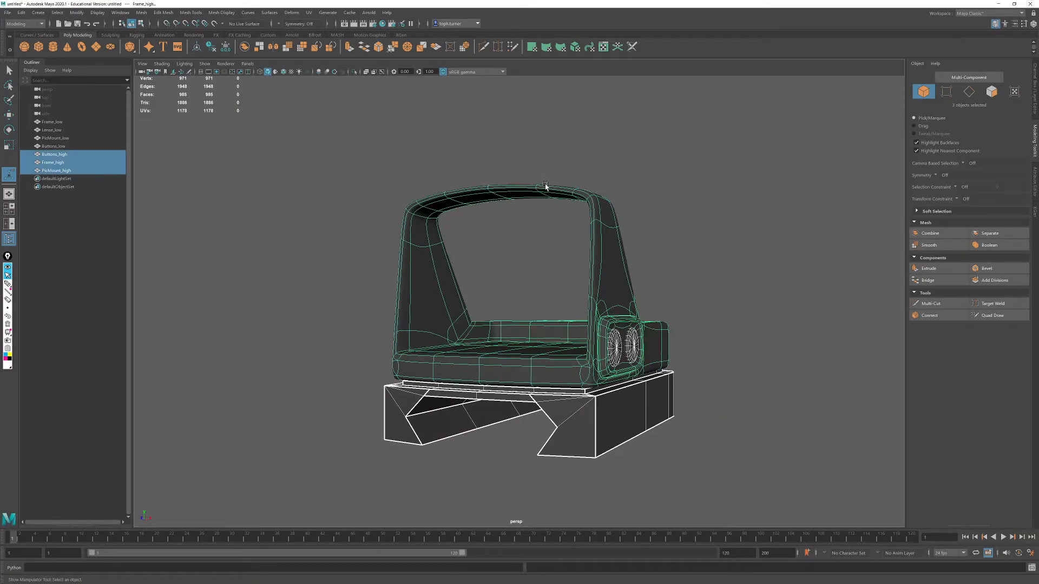
pyautogui.keyDown('alt'); pyautogui.moveTo(610, 231); pyautogui.dragTo(628, 297, button='right'); pyautogui.keyUp('alt')
pyautogui.keyDown('alt'); pyautogui.moveTo(627, 297); pyautogui.dragTo(639, 286); pyautogui.keyUp('alt')
pyautogui.click(499, 256)
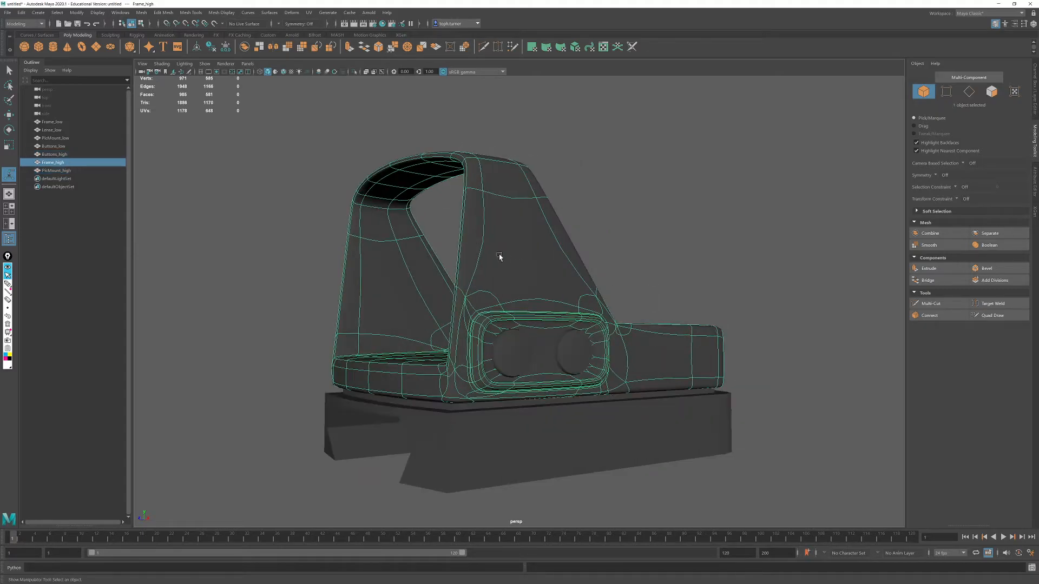
pyautogui.hotkey('ctrl', 'z')
pyautogui.press('1')
pyautogui.moveTo(279, 145); pyautogui.dragTo(679, 469)
pyautogui.press('3')
pyautogui.click(645, 305)
# - Examine the smoothed high-poly frame, buttons and mount from all sides
pyautogui.keyDown('alt'); pyautogui.moveTo(645, 304); pyautogui.dragTo(627, 266); pyautogui.keyUp('alt')
pyautogui.keyDown('alt'); pyautogui.moveTo(628, 267); pyautogui.dragTo(586, 275, button='right'); pyautogui.keyUp('alt')
pyautogui.keyDown('alt'); pyautogui.moveTo(586, 276); pyautogui.dragTo(528, 289); pyautogui.keyUp('alt')
pyautogui.keyDown('alt'); pyautogui.moveTo(601, 292); pyautogui.dragTo(692, 304); pyautogui.keyUp('alt')
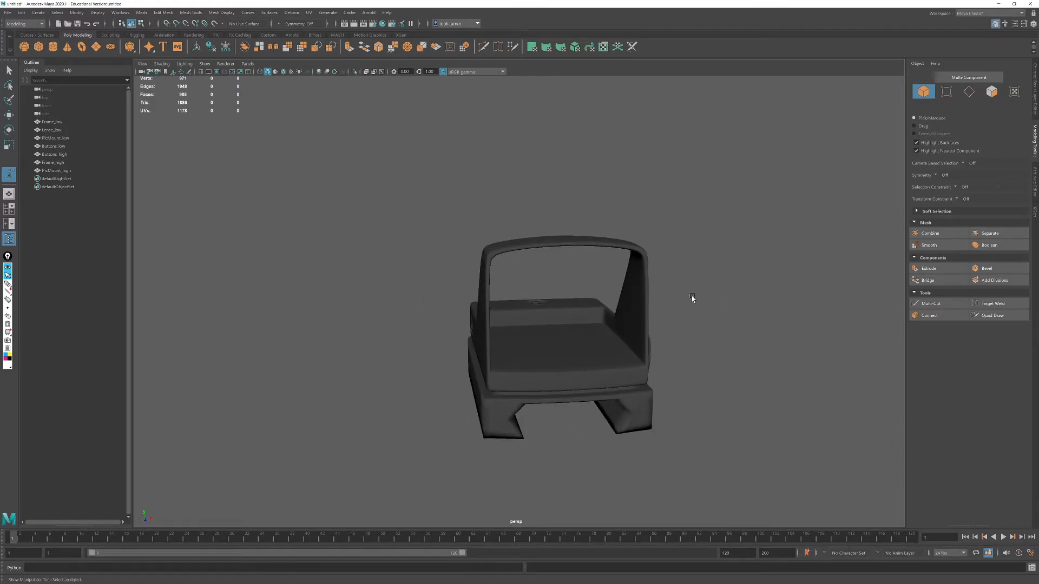
pyautogui.moveTo(451, 480); pyautogui.dragTo(668, 387)
pyautogui.click(714, 320)
pyautogui.keyDown('alt'); pyautogui.moveTo(714, 319); pyautogui.dragTo(393, 254); pyautogui.keyUp('alt')
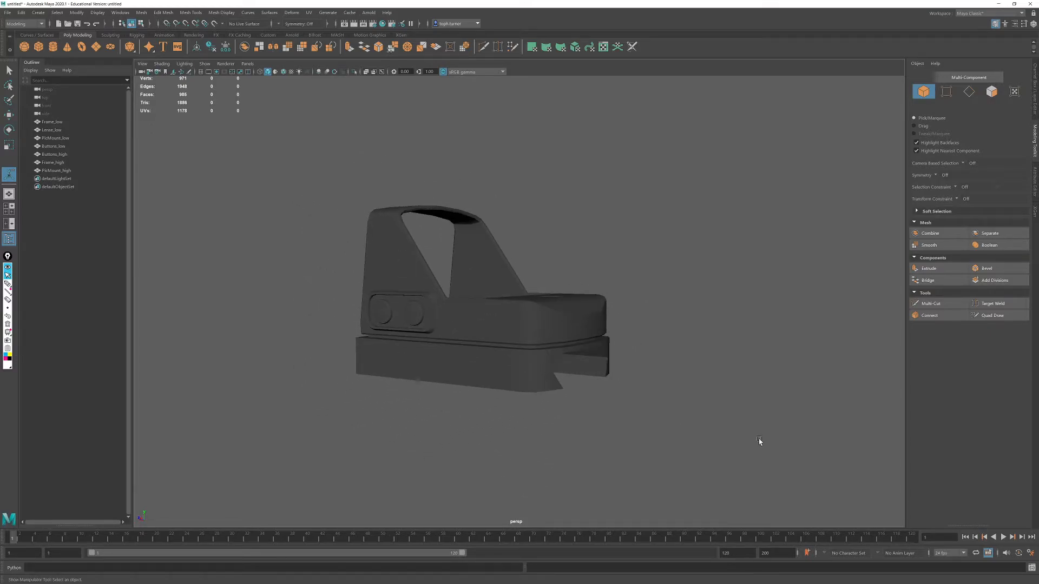
# - Compare the LOWPOLY and HighPoly display layers by toggling their visibility, leaving only HighPoly shown
pyautogui.click(1035, 87)
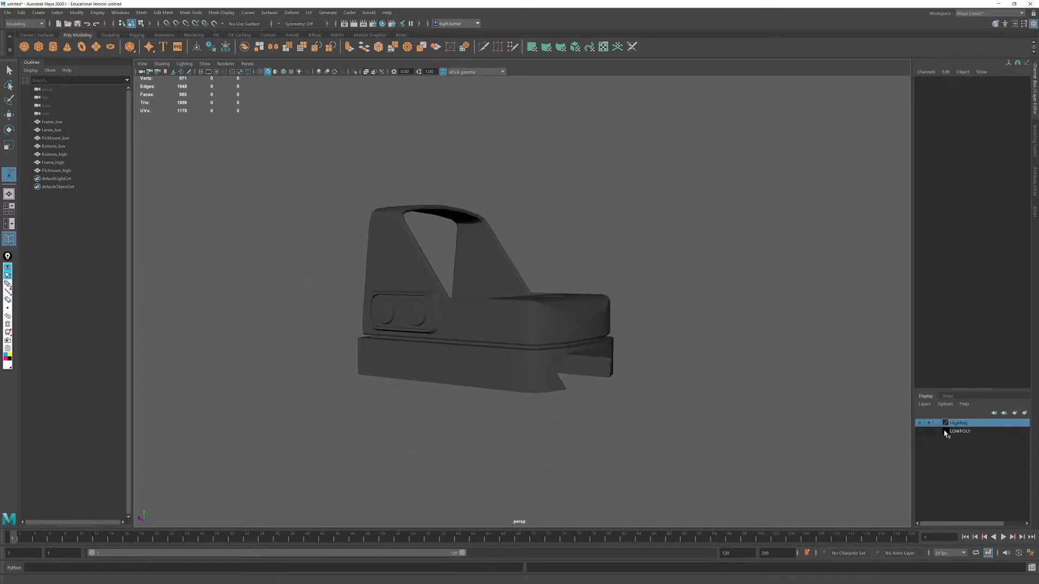
pyautogui.click(920, 431)
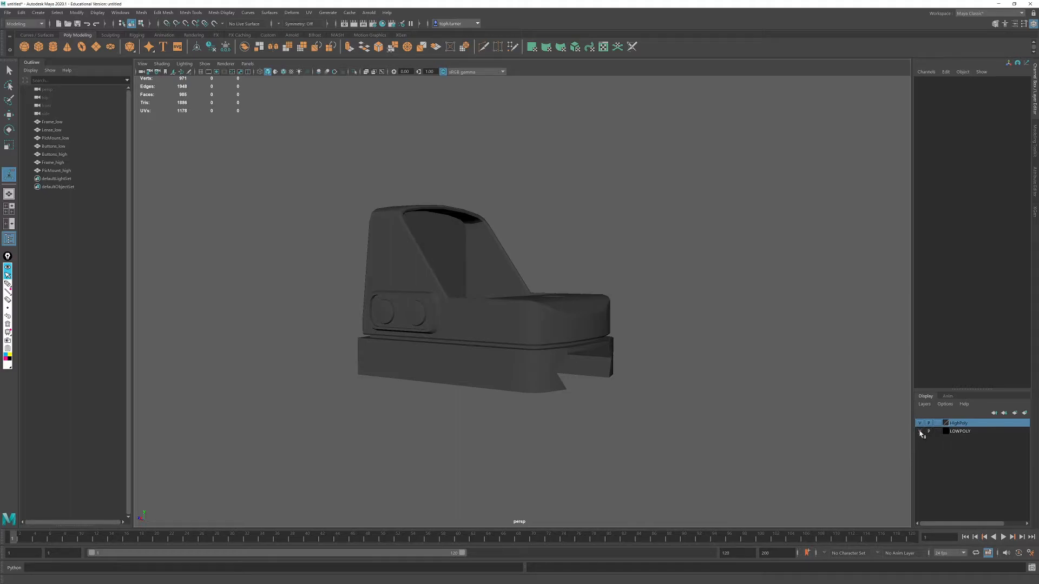
pyautogui.click(920, 431)
pyautogui.click(964, 433)
pyautogui.click(922, 423)
pyautogui.click(920, 431)
pyautogui.click(921, 431)
pyautogui.click(920, 423)
# - Select the Buttons_high, Frame_high and PicMount_high objects together
pyautogui.moveTo(621, 185); pyautogui.dragTo(596, 434)
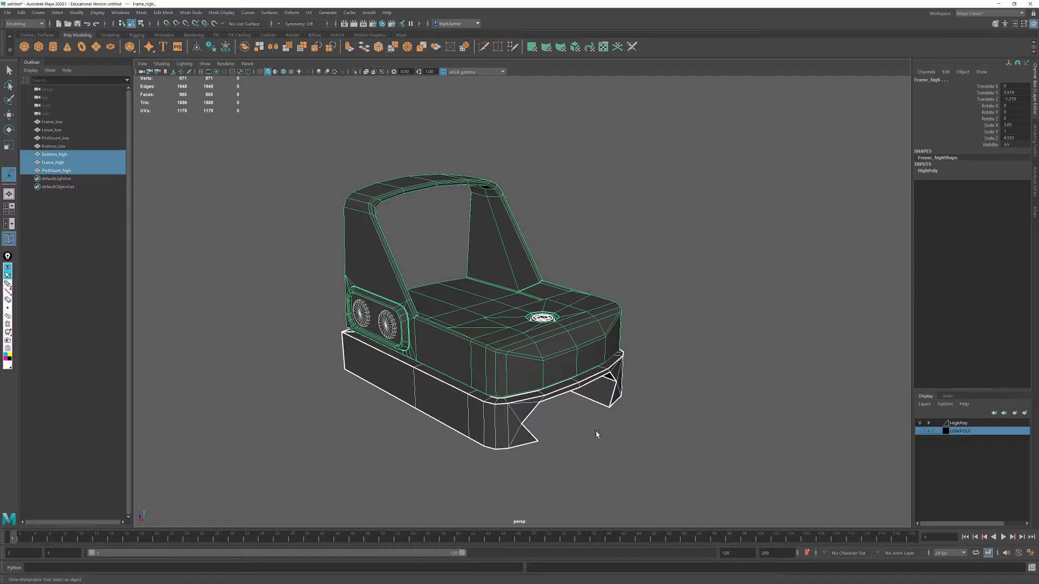
# - Hide the HighPoly display layer, show the LOWPOLY layer, and isolate the Frame_low object
pyautogui.keyDown('alt'); pyautogui.moveTo(602, 356); pyautogui.dragTo(444, 308); pyautogui.keyUp('alt')
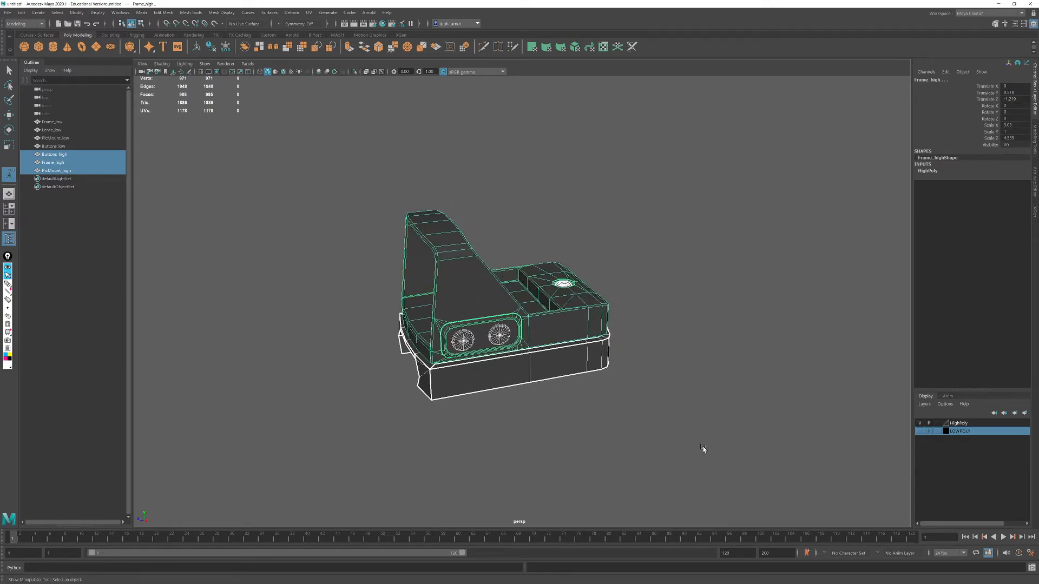
pyautogui.keyDown('alt'); pyautogui.moveTo(575, 336); pyautogui.dragTo(595, 406); pyautogui.keyUp('alt')
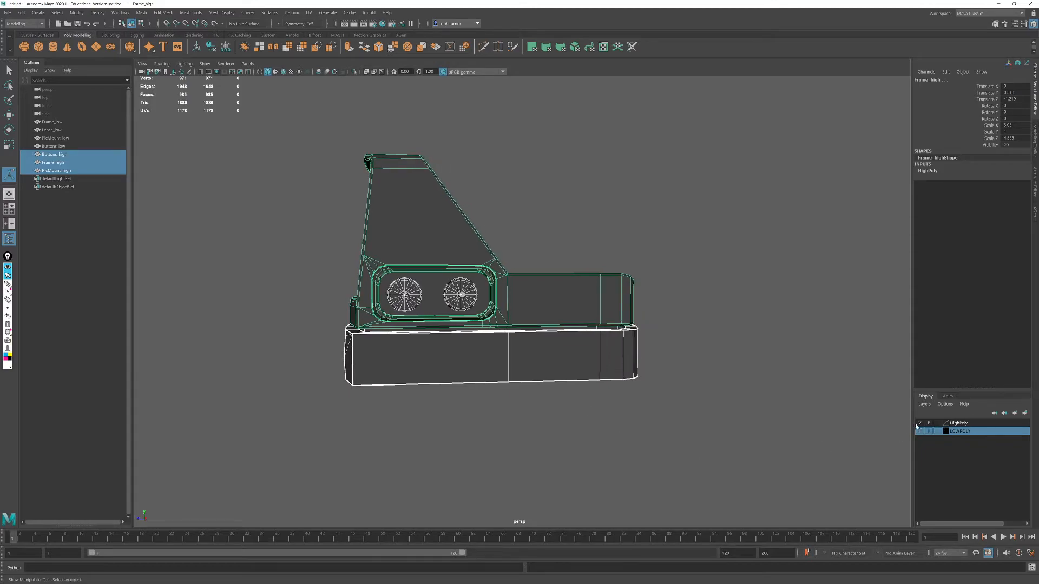
pyautogui.click(920, 423)
pyautogui.click(921, 431)
pyautogui.click(716, 411)
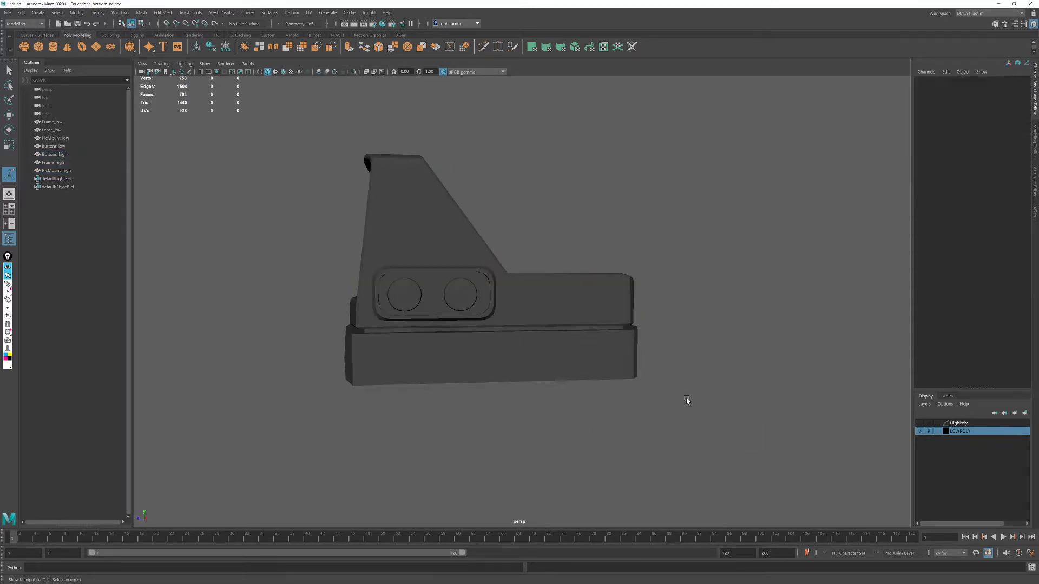
pyautogui.click(450, 275)
pyautogui.hotkey('ctrl', '1')
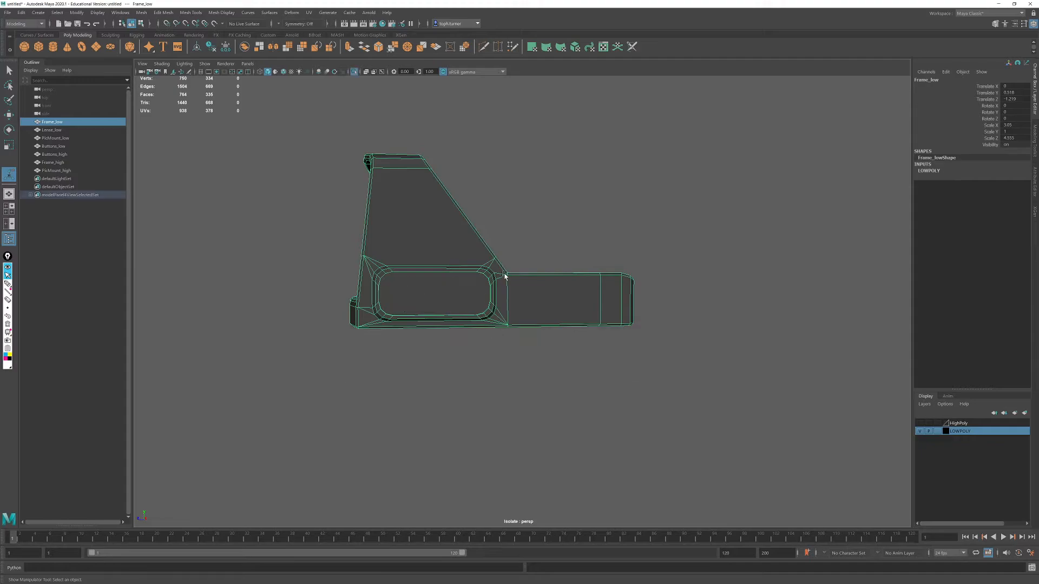
# - Connect the outermost upper and lower arc-start vertices across the button recess floor, at the end nearest the low front body
pyautogui.scroll(10, 528, 334)
pyautogui.keyDown('alt'); pyautogui.moveTo(528, 335); pyautogui.dragTo(612, 329, button='middle'); pyautogui.keyUp('alt')
pyautogui.keyDown('alt'); pyautogui.moveTo(612, 329); pyautogui.dragTo(612, 303); pyautogui.keyUp('alt')
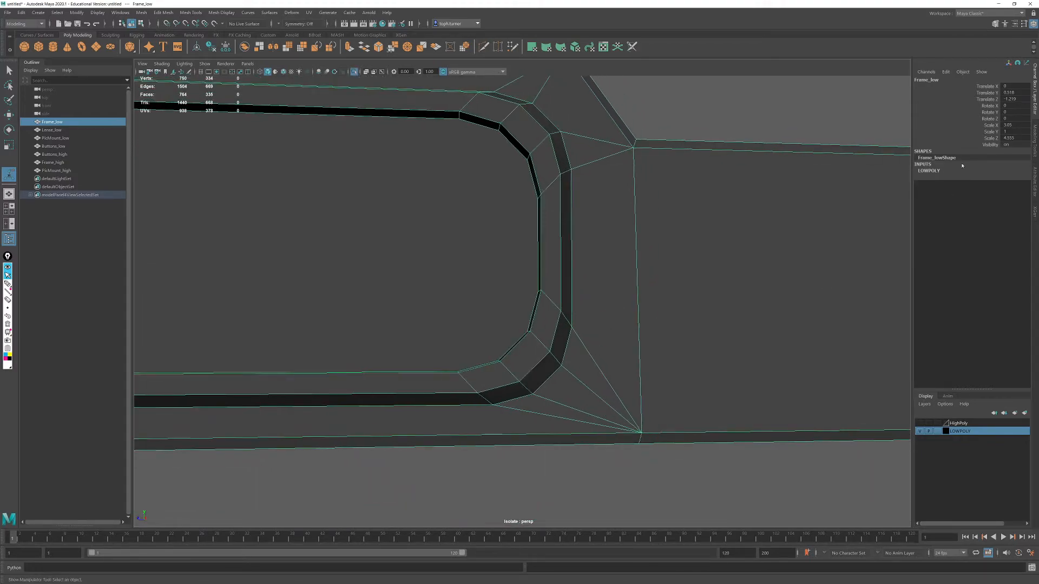
pyautogui.click(1034, 139)
pyautogui.click(466, 146)
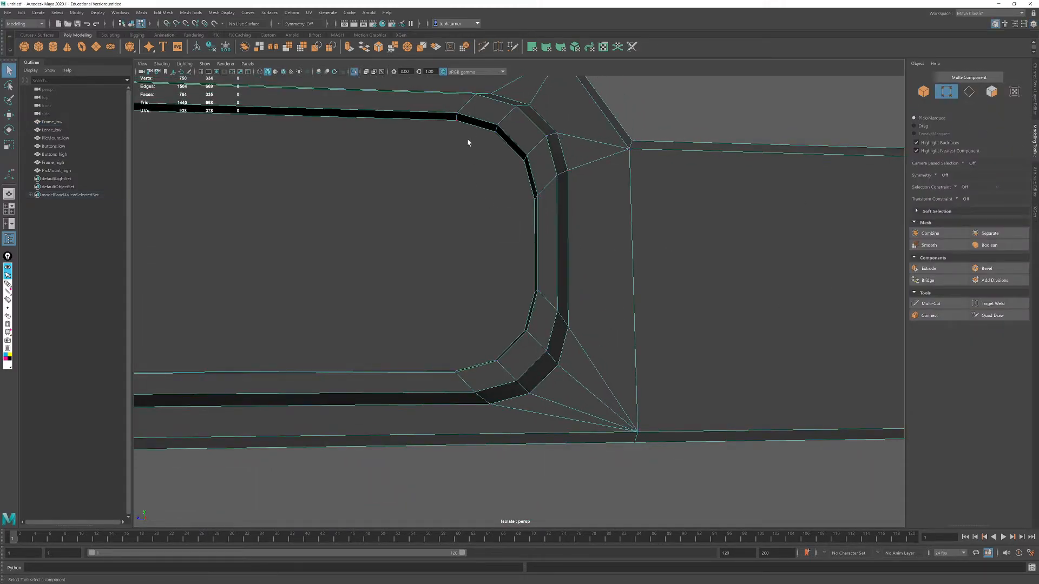
pyautogui.click(459, 120)
pyautogui.keyDown('alt'); pyautogui.moveTo(491, 396); pyautogui.dragTo(480, 376); pyautogui.keyUp('alt')
pyautogui.keyDown('shift'); pyautogui.click(455, 422); pyautogui.keyUp('shift')
pyautogui.click(929, 315)
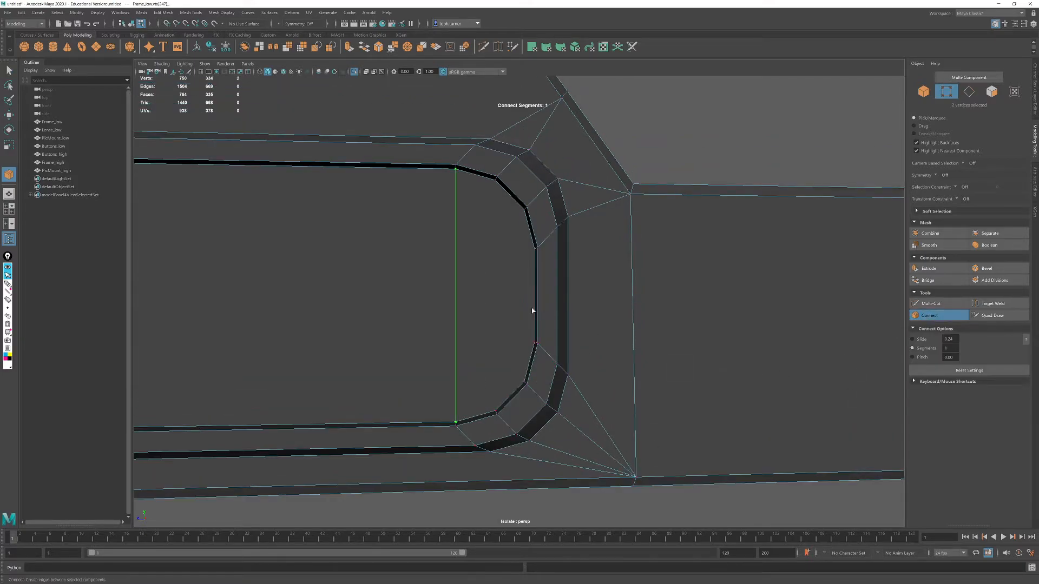
pyautogui.press('q')
# - Connect the remaining opposite corner-arc vertices with two more edges across that same end of the button recess
pyautogui.click(496, 179)
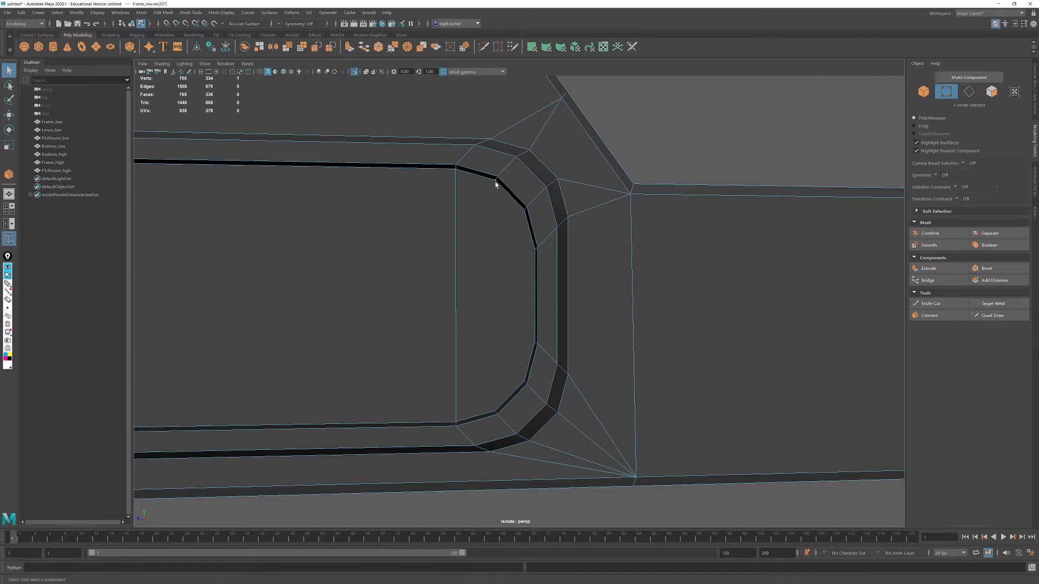
pyautogui.click(952, 318)
pyautogui.press('q')
pyautogui.click(524, 209)
pyautogui.keyDown('shift'); pyautogui.click(524, 383); pyautogui.keyUp('shift')
pyautogui.click(936, 315)
pyautogui.press('q')
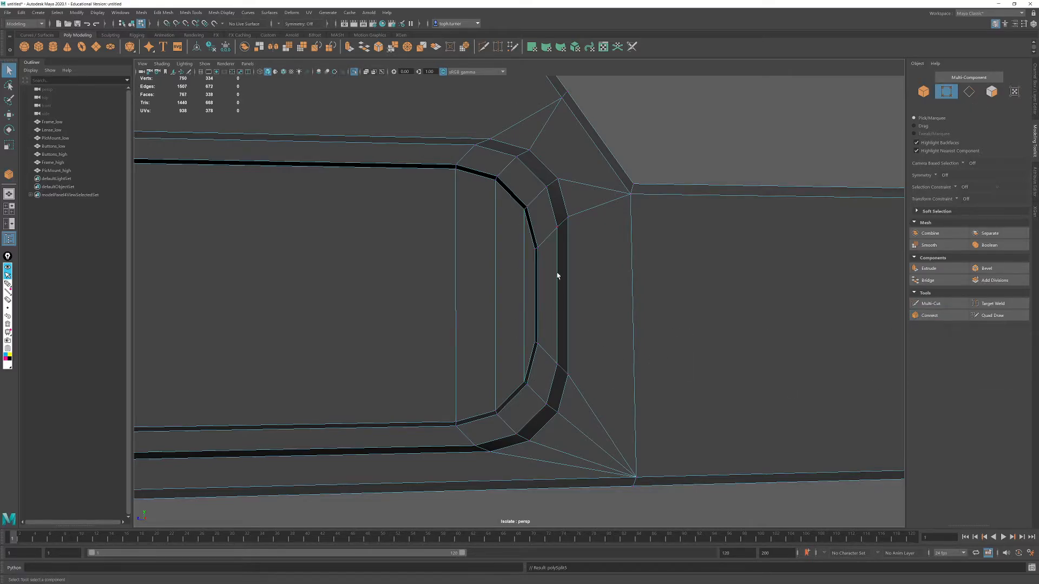
# - Connect the upper and lower arc-start vertices across the button recess floor at its opposite end, beneath the hood's outer edge
pyautogui.keyDown('alt'); pyautogui.moveTo(489, 299); pyautogui.dragTo(842, 322, button='middle'); pyautogui.keyUp('alt')
pyautogui.keyDown('alt'); pyautogui.moveTo(842, 323); pyautogui.dragTo(653, 305); pyautogui.keyUp('alt')
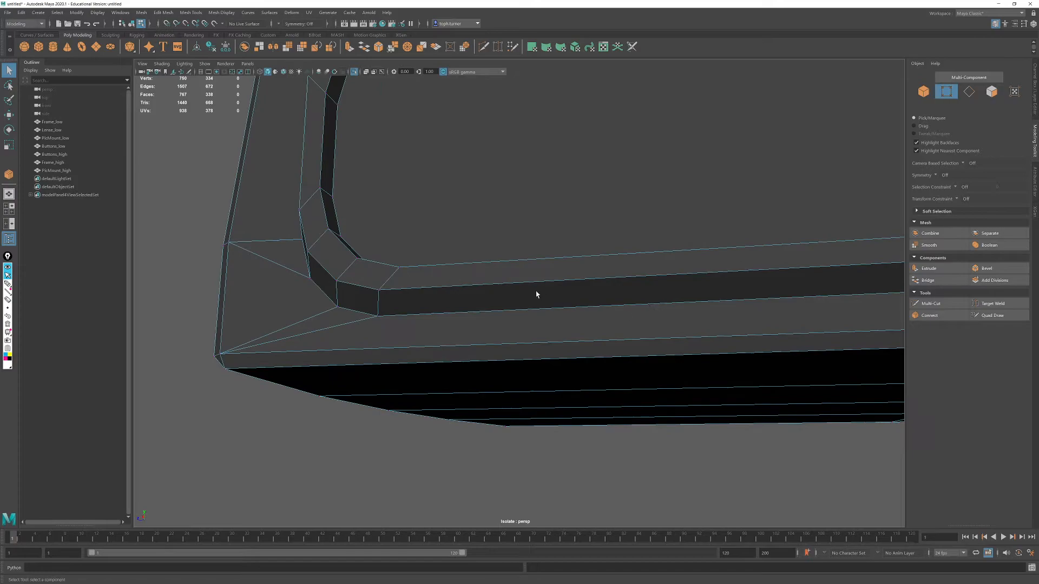
pyautogui.keyDown('alt'); pyautogui.moveTo(536, 293); pyautogui.dragTo(522, 382, button='middle'); pyautogui.keyUp('alt')
pyautogui.keyDown('alt'); pyautogui.moveTo(513, 342); pyautogui.dragTo(526, 278, button='middle'); pyautogui.keyUp('alt')
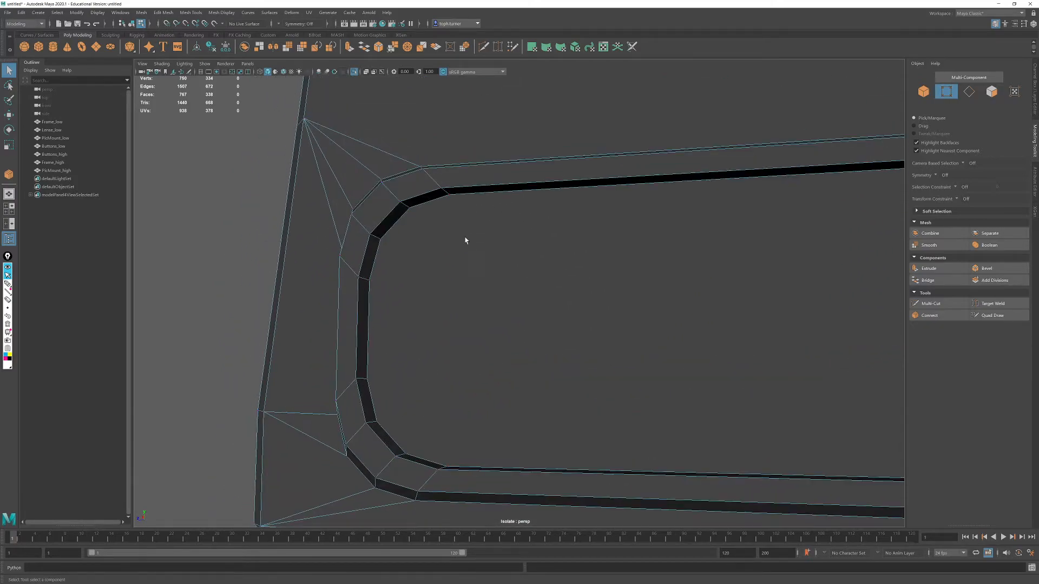
pyautogui.click(450, 194)
pyautogui.keyDown('shift'); pyautogui.click(446, 467); pyautogui.keyUp('shift')
pyautogui.click(929, 316)
pyautogui.press('q')
# - Connect the next two pairs of opposite arc vertices across the hood-side end of the button recess
pyautogui.click(409, 212)
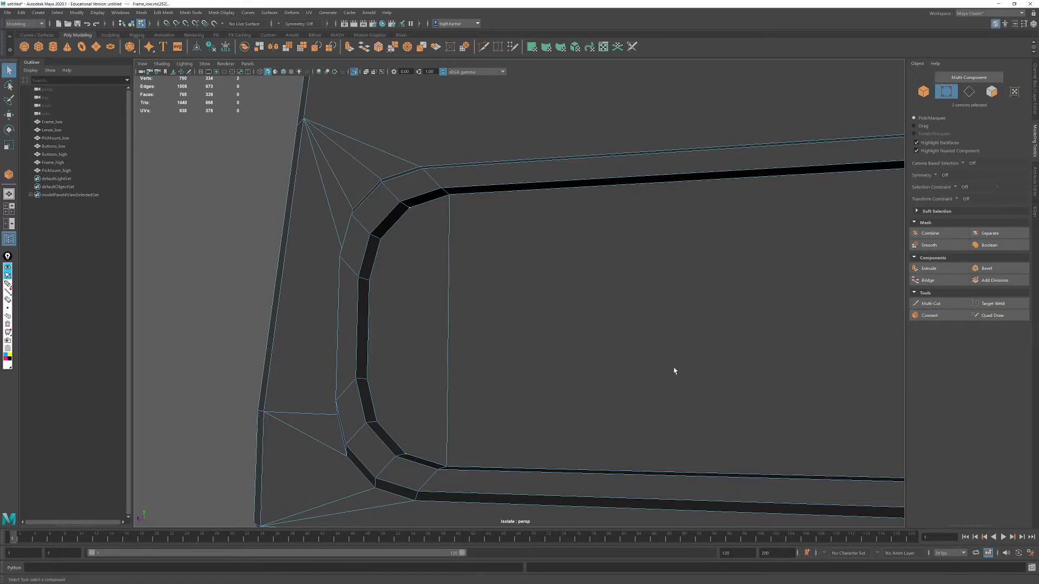
pyautogui.click(923, 316)
pyautogui.press('q')
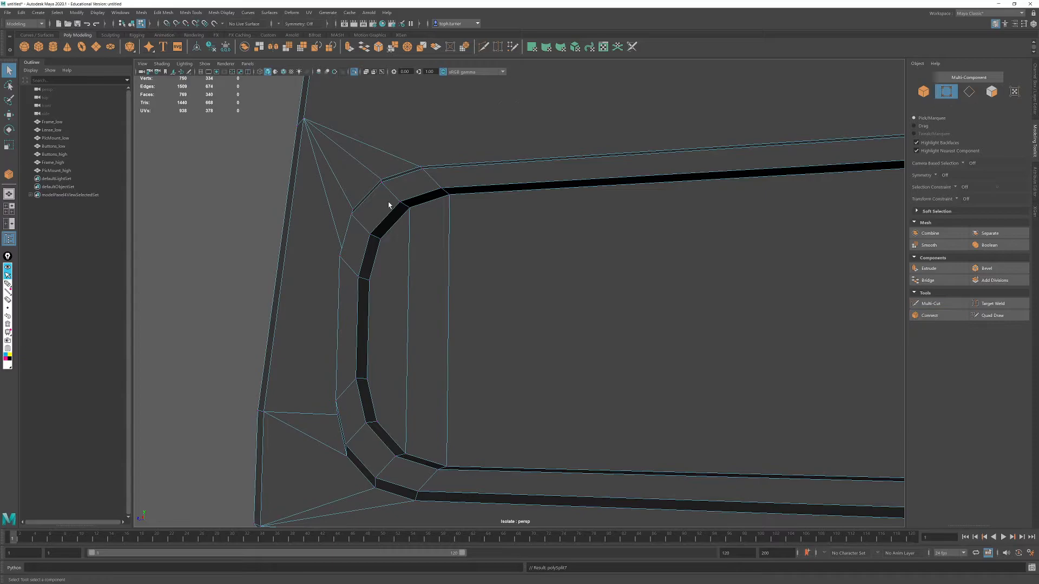
pyautogui.click(373, 420)
pyautogui.click(929, 315)
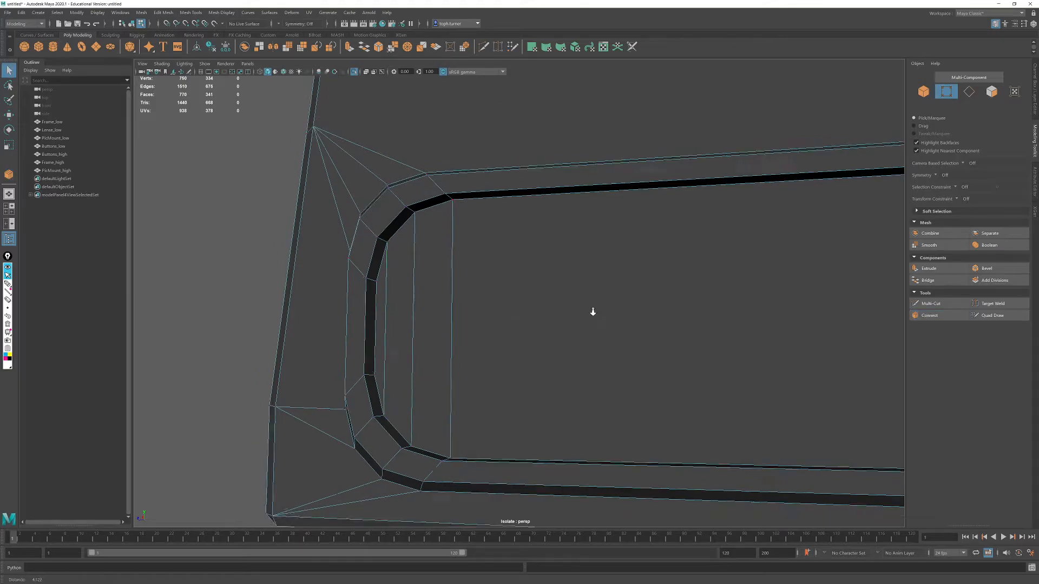
# - Connect the two fan-corner vertices above the button recess with a straight edge across the hood's side face
pyautogui.keyDown('alt'); pyautogui.moveTo(596, 318); pyautogui.dragTo(552, 292, button='right'); pyautogui.keyUp('alt')
pyautogui.keyDown('alt'); pyautogui.moveTo(669, 275); pyautogui.dragTo(644, 382, button='middle'); pyautogui.keyUp('alt')
pyautogui.keyDown('alt'); pyautogui.moveTo(500, 324); pyautogui.dragTo(636, 392); pyautogui.keyUp('alt')
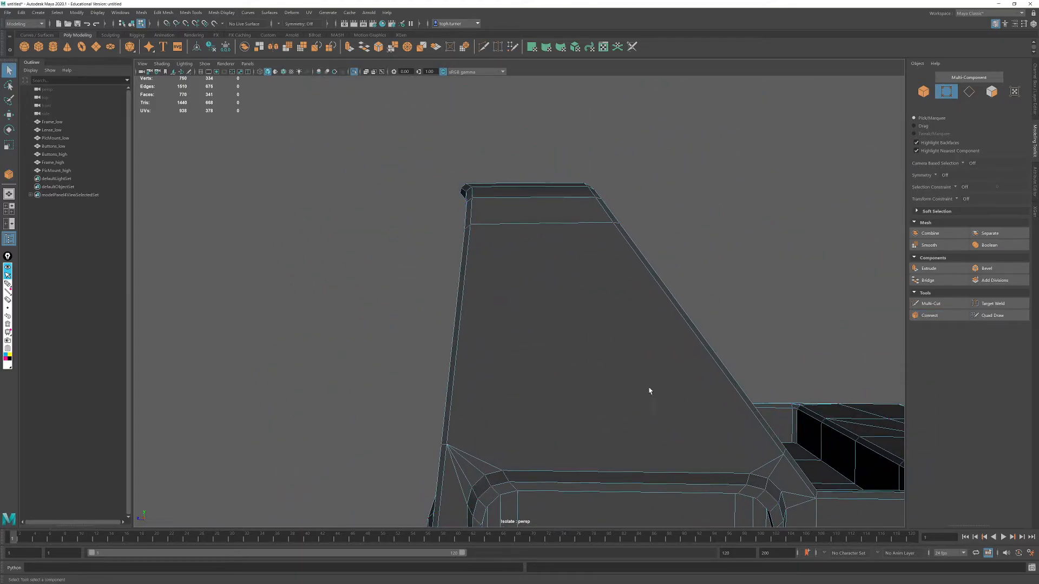
pyautogui.keyDown('alt'); pyautogui.moveTo(636, 392); pyautogui.dragTo(620, 355, button='middle'); pyautogui.keyUp('alt')
pyautogui.click(430, 410)
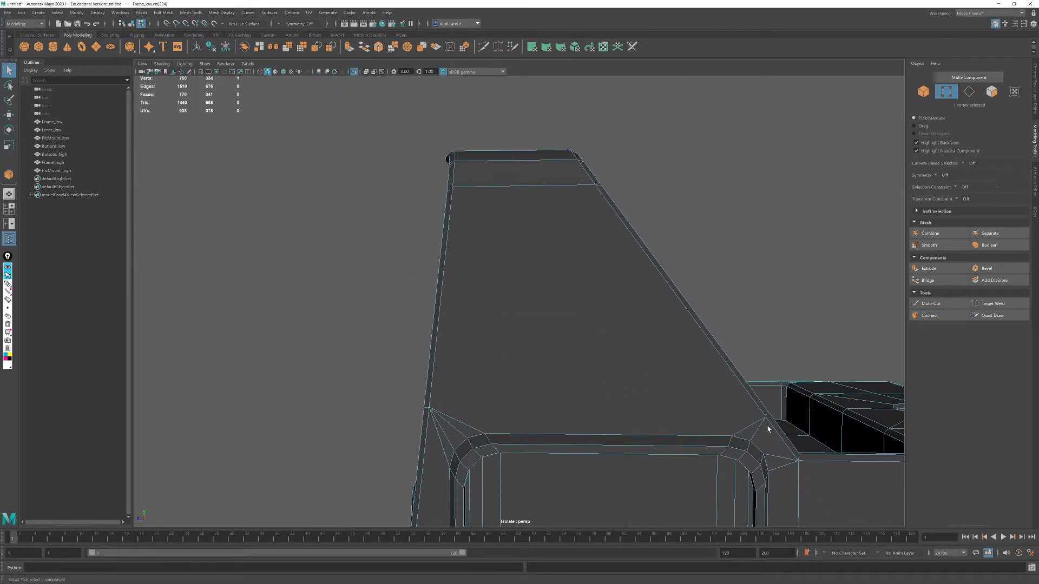
pyautogui.keyDown('shift'); pyautogui.click(766, 419); pyautogui.keyUp('shift')
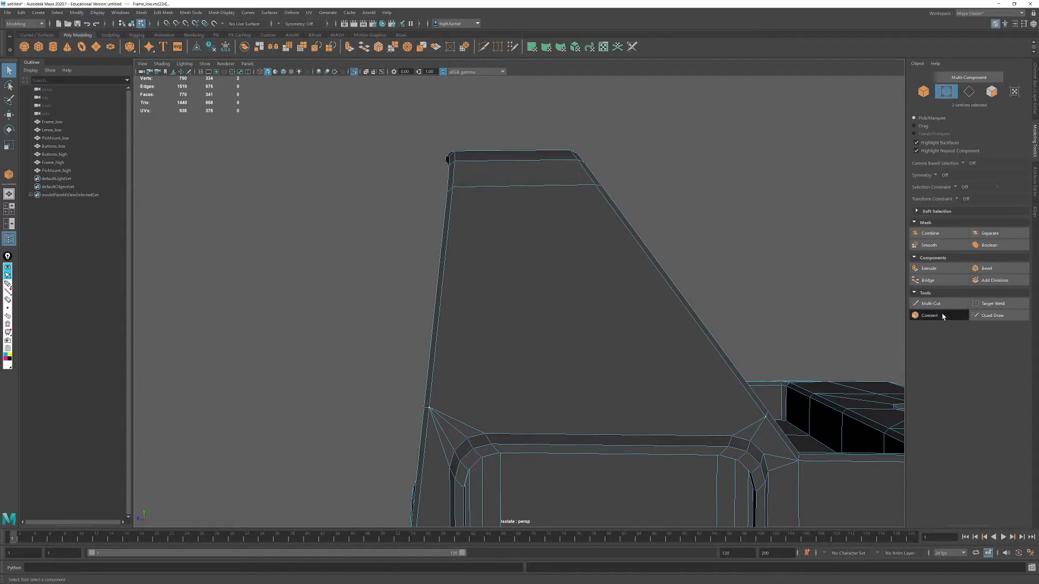
pyautogui.click(930, 315)
pyautogui.press('q')
# - Examine the low-poly frame's side, underside, hood and inner floor for further topology cleanup, leaving no vertices selected
pyautogui.keyDown('alt'); pyautogui.moveTo(690, 343); pyautogui.dragTo(547, 290, button='right'); pyautogui.keyUp('alt')
pyautogui.keyDown('alt'); pyautogui.moveTo(597, 346); pyautogui.dragTo(589, 326); pyautogui.keyUp('alt')
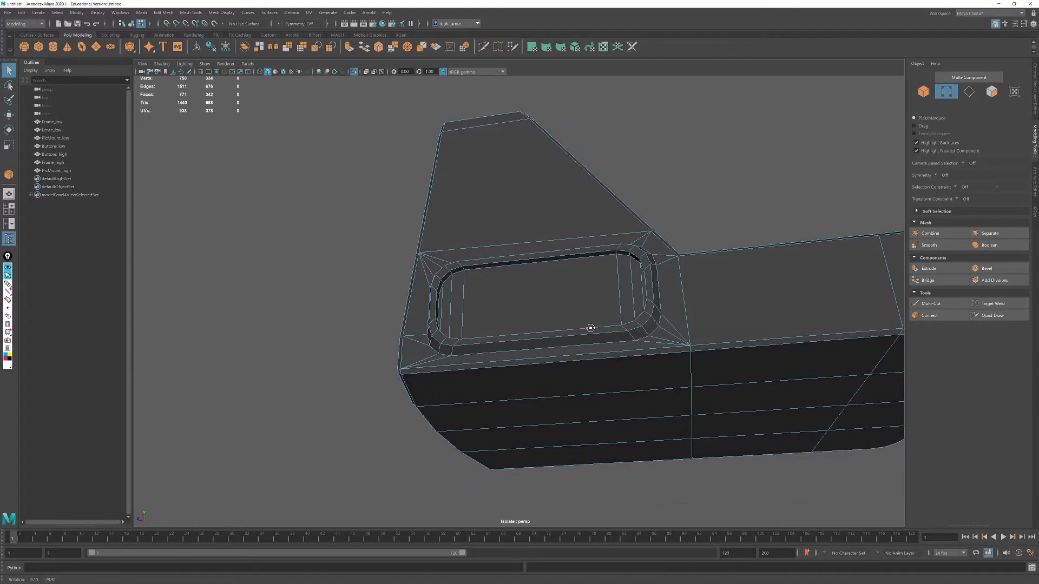
pyautogui.keyDown('alt'); pyautogui.moveTo(589, 327); pyautogui.dragTo(657, 368, button='right'); pyautogui.keyUp('alt')
pyautogui.keyDown('alt'); pyautogui.moveTo(702, 361); pyautogui.dragTo(448, 357); pyautogui.keyUp('alt')
pyautogui.moveTo(376, 289); pyautogui.dragTo(491, 371)
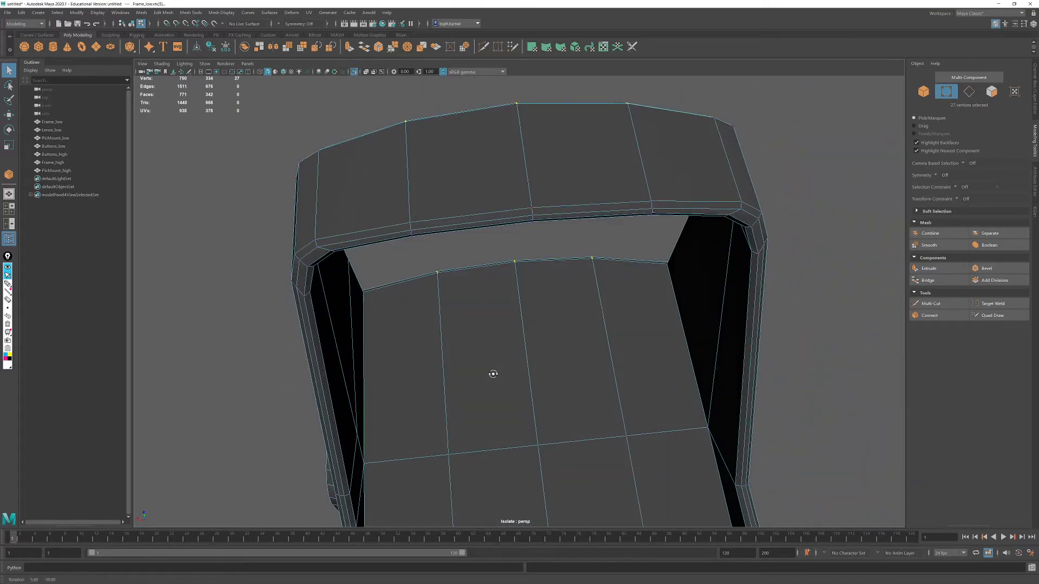
pyautogui.keyDown('alt'); pyautogui.moveTo(522, 437); pyautogui.dragTo(522, 330); pyautogui.keyUp('alt')
pyautogui.click(823, 216)
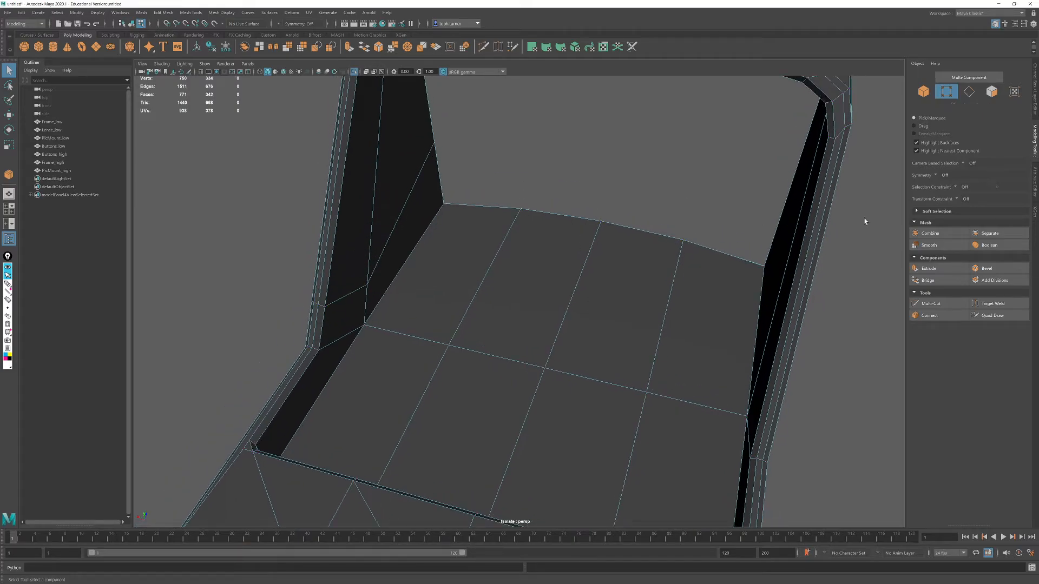
# - Target weld the stray inner-wall vertex and the outer floor-row vertices onto the floor's side edge vertices beneath the hood
pyautogui.keyDown('alt'); pyautogui.moveTo(903, 437); pyautogui.dragTo(822, 320, button='right'); pyautogui.keyUp('alt')
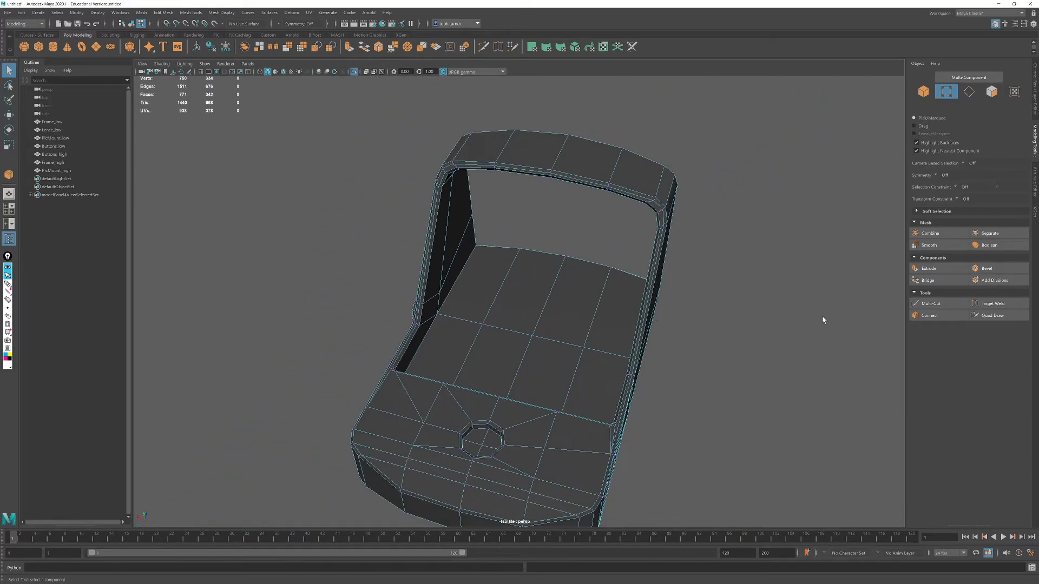
pyautogui.click(991, 304)
pyautogui.keyDown('alt'); pyautogui.moveTo(414, 303); pyautogui.dragTo(488, 341, button='right'); pyautogui.keyUp('alt')
pyautogui.keyDown('alt'); pyautogui.moveTo(488, 342); pyautogui.dragTo(456, 319); pyautogui.keyUp('alt')
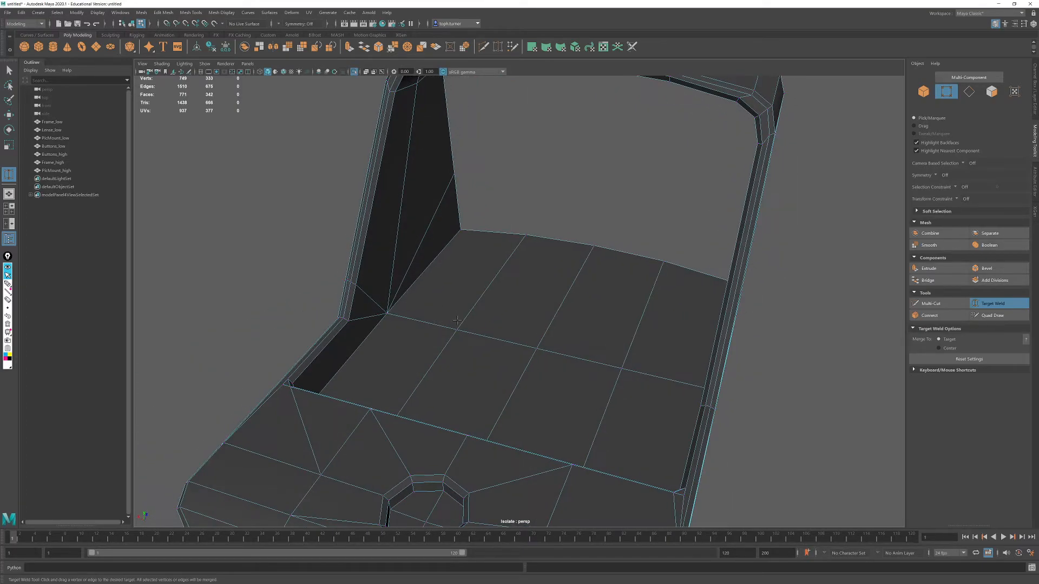
pyautogui.moveTo(393, 314); pyautogui.dragTo(457, 329)
pyautogui.keyDown('alt'); pyautogui.moveTo(628, 372); pyautogui.dragTo(657, 361); pyautogui.keyUp('alt')
pyautogui.moveTo(718, 340); pyautogui.dragTo(722, 340)
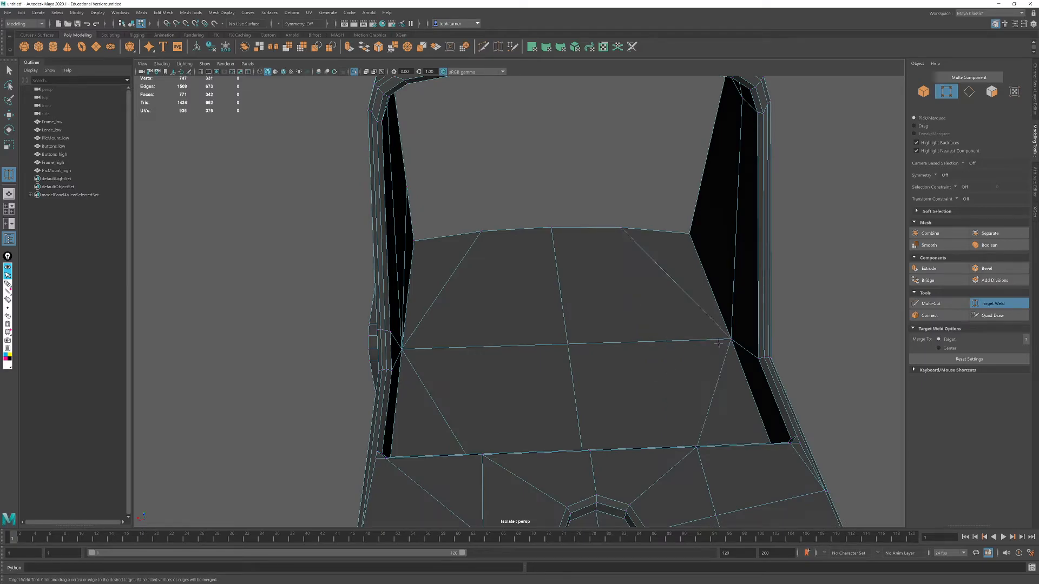
# - Target weld the vertices along the step between the floor and raised front block onto the step's neighbouring corner vertices
pyautogui.keyDown('alt'); pyautogui.moveTo(544, 349); pyautogui.dragTo(490, 353); pyautogui.keyUp('alt')
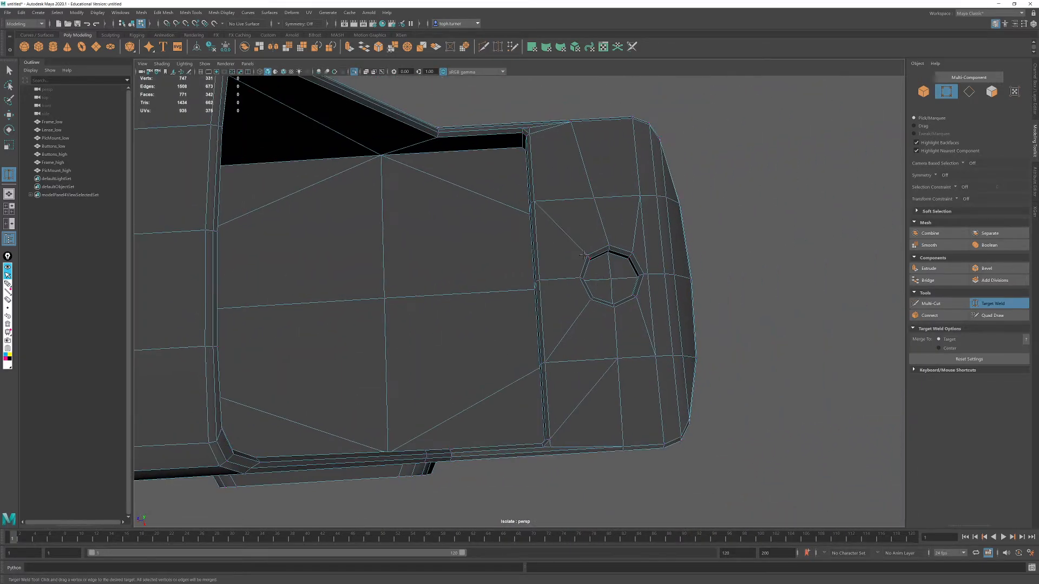
pyautogui.keyDown('alt'); pyautogui.moveTo(533, 264); pyautogui.dragTo(528, 320, button='middle'); pyautogui.keyUp('alt')
pyautogui.keyDown('alt'); pyautogui.moveTo(529, 320); pyautogui.dragTo(617, 271); pyautogui.keyUp('alt')
pyautogui.scroll(3, 502, 290)
pyautogui.keyDown('alt'); pyautogui.moveTo(503, 290); pyautogui.dragTo(553, 361, button='middle'); pyautogui.keyUp('alt')
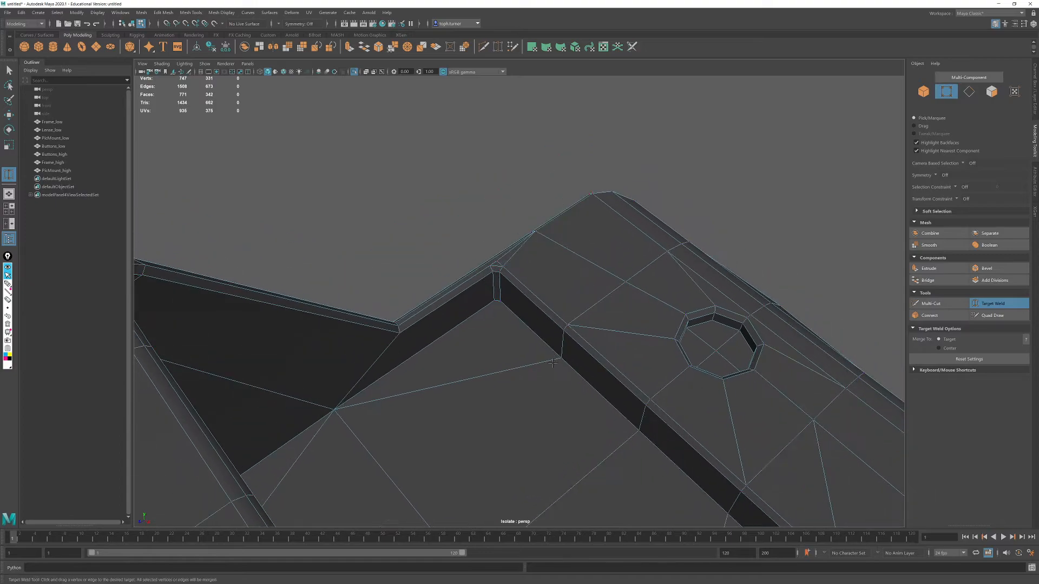
pyautogui.moveTo(561, 358); pyautogui.dragTo(565, 327)
pyautogui.moveTo(503, 279); pyautogui.dragTo(510, 281)
pyautogui.moveTo(567, 324); pyautogui.dragTo(507, 266)
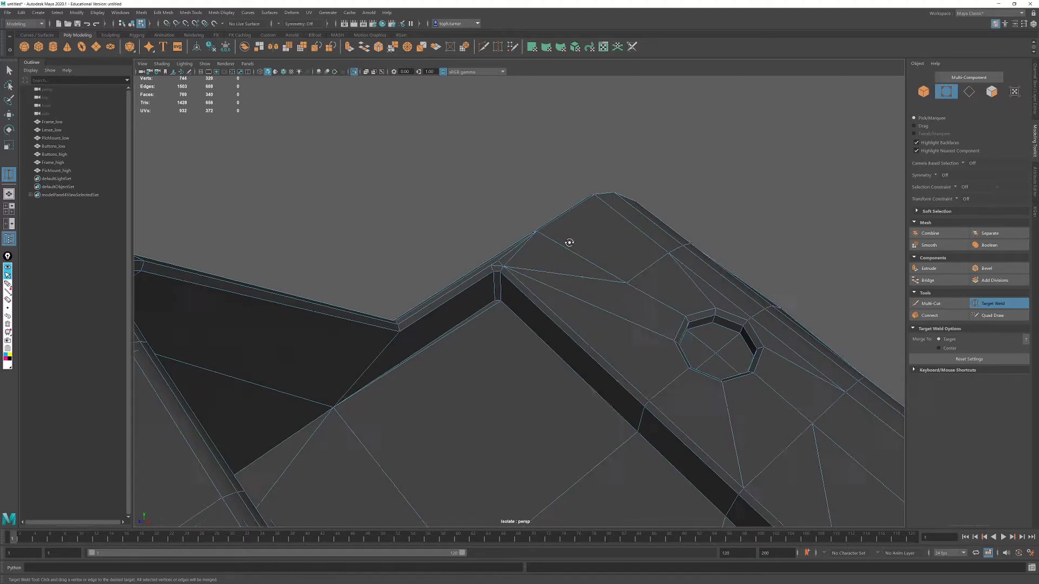
# - Try welding the top chamfer vertex above the round side recess onto the step's corner, and undo that weld
pyautogui.keyDown('alt'); pyautogui.moveTo(570, 242); pyautogui.dragTo(450, 230); pyautogui.keyUp('alt')
pyautogui.keyDown('alt'); pyautogui.moveTo(450, 230); pyautogui.dragTo(541, 373, button='right'); pyautogui.keyUp('alt')
pyautogui.keyDown('alt'); pyautogui.moveTo(540, 374); pyautogui.dragTo(482, 392); pyautogui.keyUp('alt')
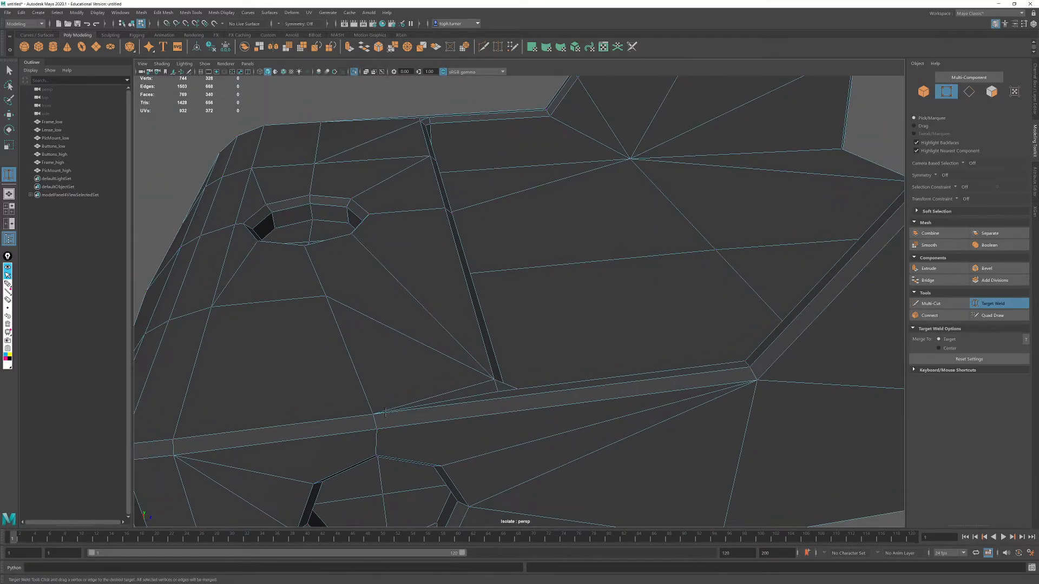
pyautogui.moveTo(372, 414); pyautogui.dragTo(497, 393)
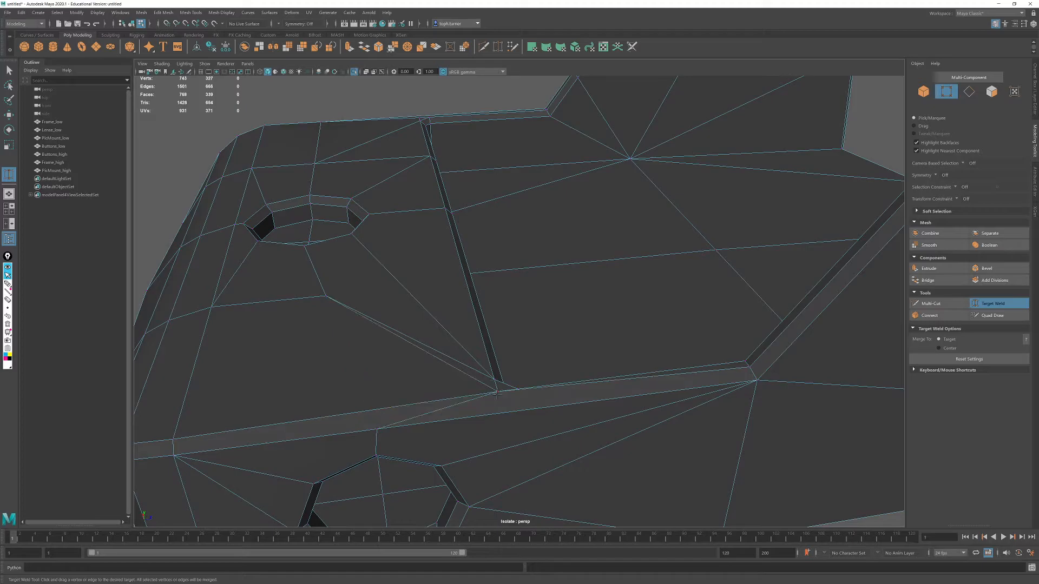
pyautogui.hotkey('ctrl', 'z')
# - Target weld both chamfer vertices above the round side recess onto the adjacent chamfer vertices toward the frame's front
pyautogui.keyDown('alt'); pyautogui.moveTo(466, 420); pyautogui.dragTo(534, 388, button='middle'); pyautogui.keyUp('alt')
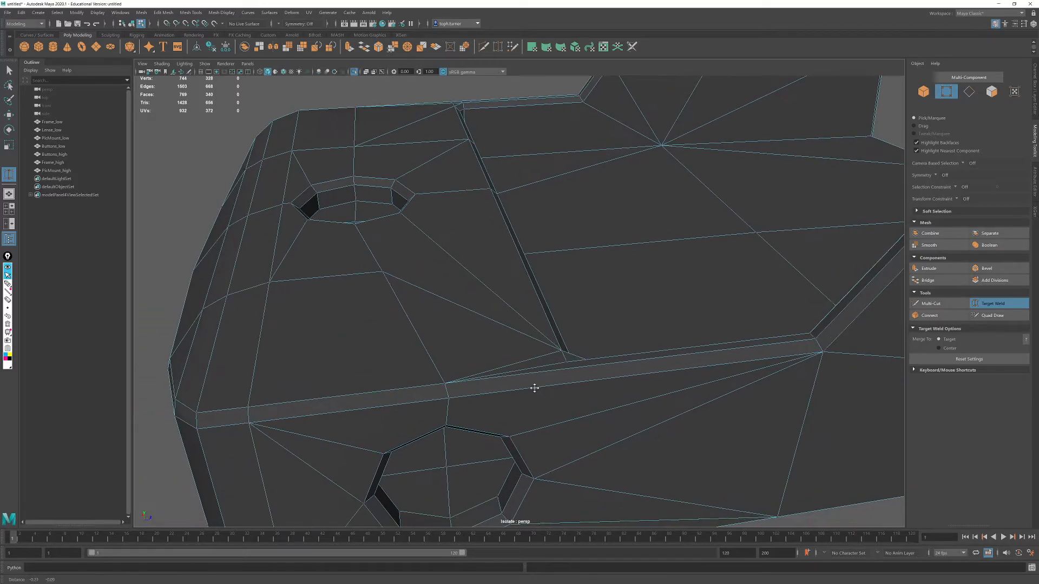
pyautogui.keyDown('alt'); pyautogui.moveTo(467, 397); pyautogui.dragTo(525, 371, button='middle'); pyautogui.keyUp('alt')
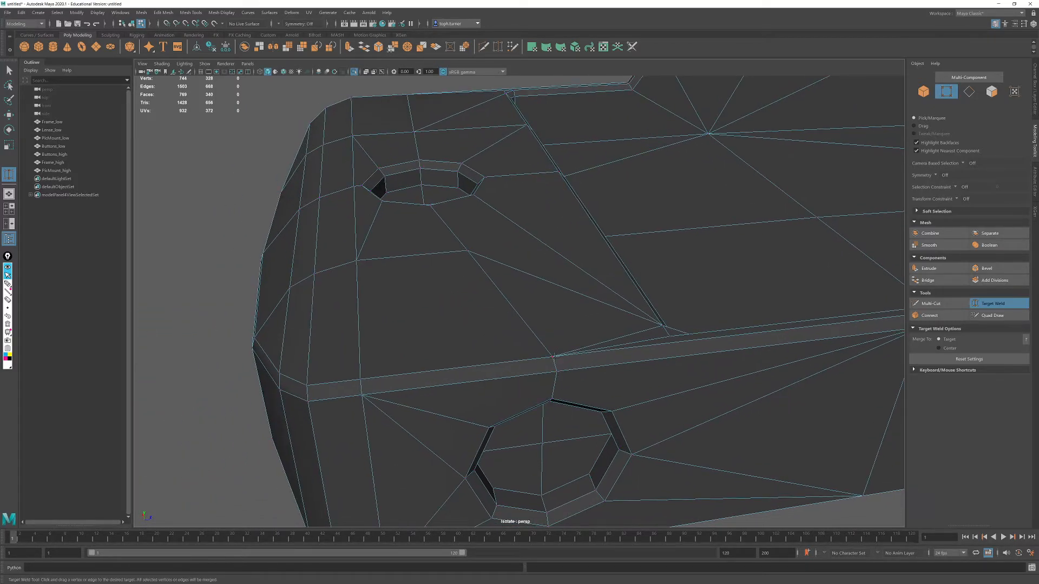
pyautogui.moveTo(552, 356); pyautogui.dragTo(362, 395)
pyautogui.keyDown('alt'); pyautogui.moveTo(578, 431); pyautogui.dragTo(576, 388); pyautogui.keyUp('alt')
pyautogui.press('q')
# - Connect the top vertex of the round side recess to the chamfer corner vertex at the base of the hood
pyautogui.click(544, 373)
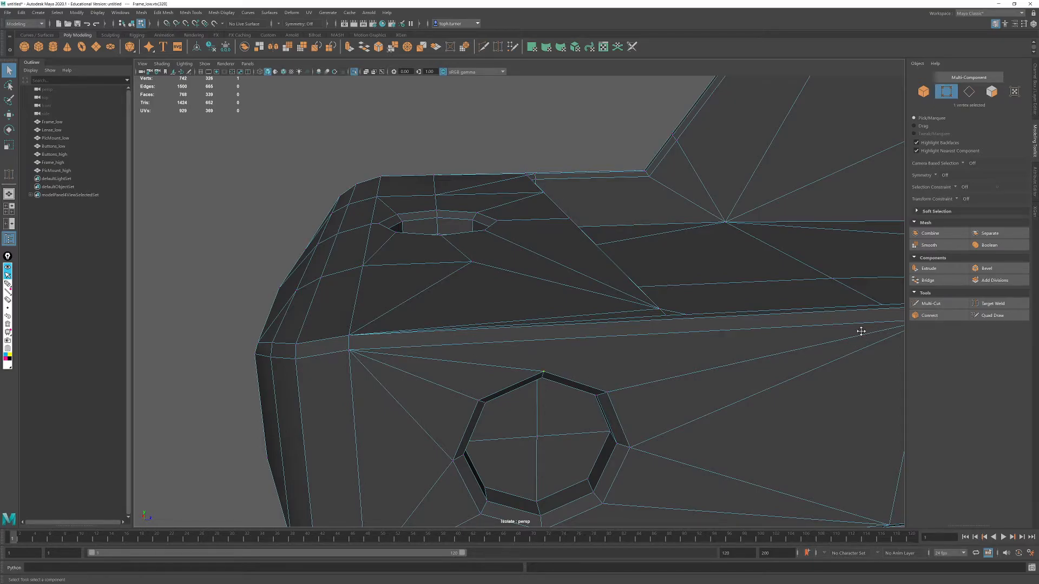
pyautogui.keyDown('alt'); pyautogui.moveTo(863, 334); pyautogui.dragTo(805, 336); pyautogui.keyUp('alt')
pyautogui.click(922, 316)
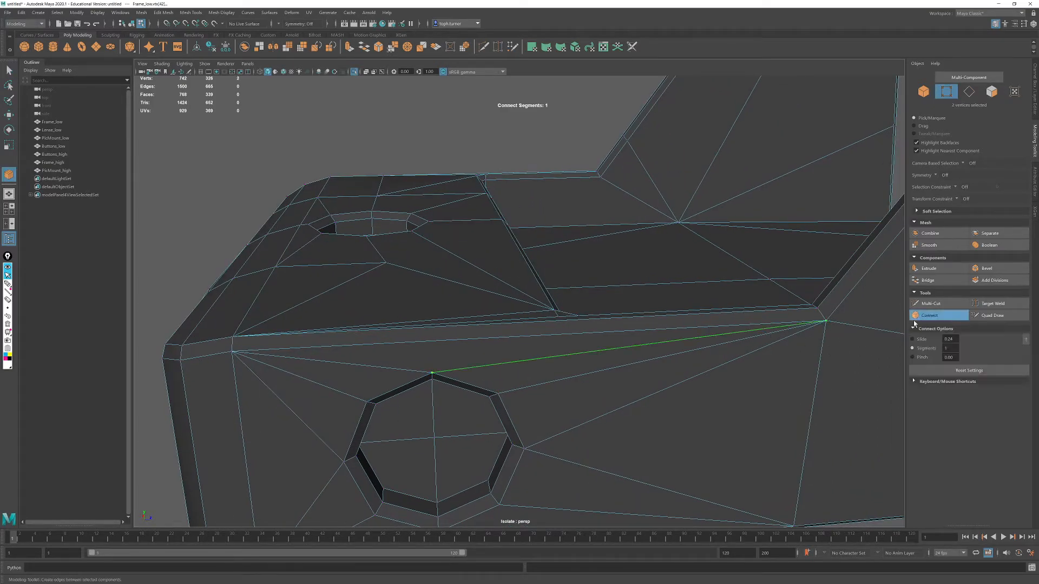
pyautogui.press('q')
# - Nudge the top-surface vertex between the round top recess and the frame's side edge slightly upward
pyautogui.keyDown('alt'); pyautogui.moveTo(663, 365); pyautogui.dragTo(510, 252); pyautogui.keyUp('alt')
pyautogui.scroll(2, 510, 253)
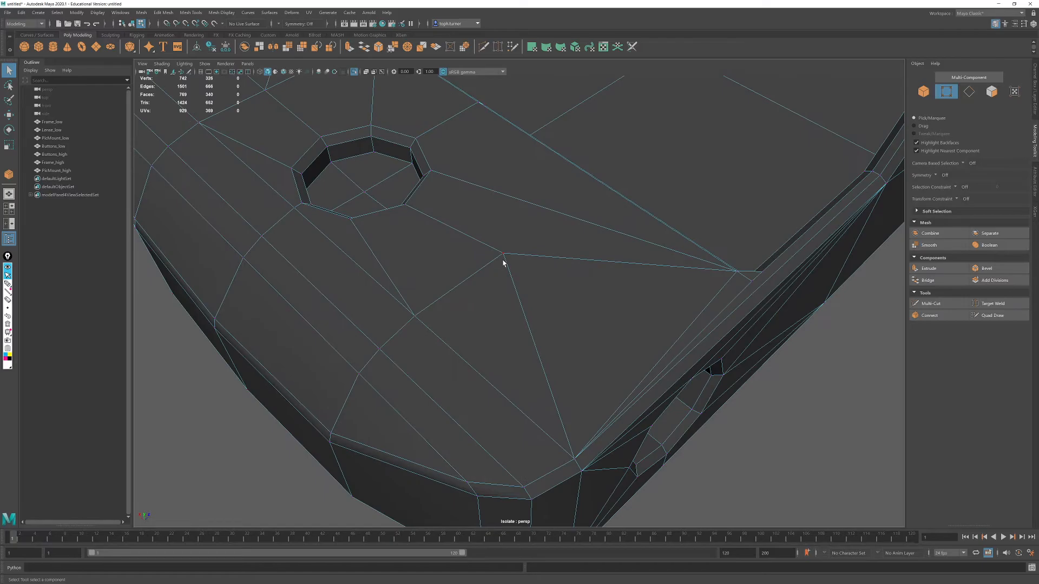
pyautogui.click(501, 255)
pyautogui.press('w')
pyautogui.moveTo(510, 226)
pyautogui.mouseDown()
pyautogui.moveTo(520, 221)
pyautogui.moveTo(520, 306)
pyautogui.moveTo(438, 225)
pyautogui.moveTo(526, 258)
pyautogui.moveTo(513, 224)
pyautogui.mouseUp()
pyautogui.keyDown('alt'); pyautogui.moveTo(609, 323); pyautogui.dragTo(670, 355); pyautogui.keyUp('alt')
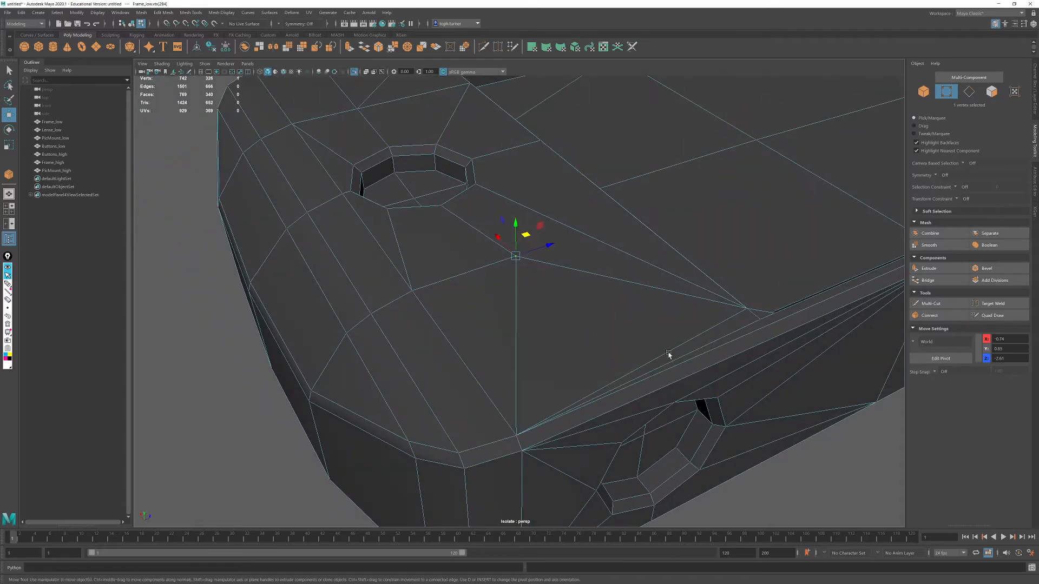
# - Target weld the vertex beside the round top recess and the three vertices across the curved front onto the adjacent side-edge vertices
pyautogui.click(903, 451)
pyautogui.click(990, 303)
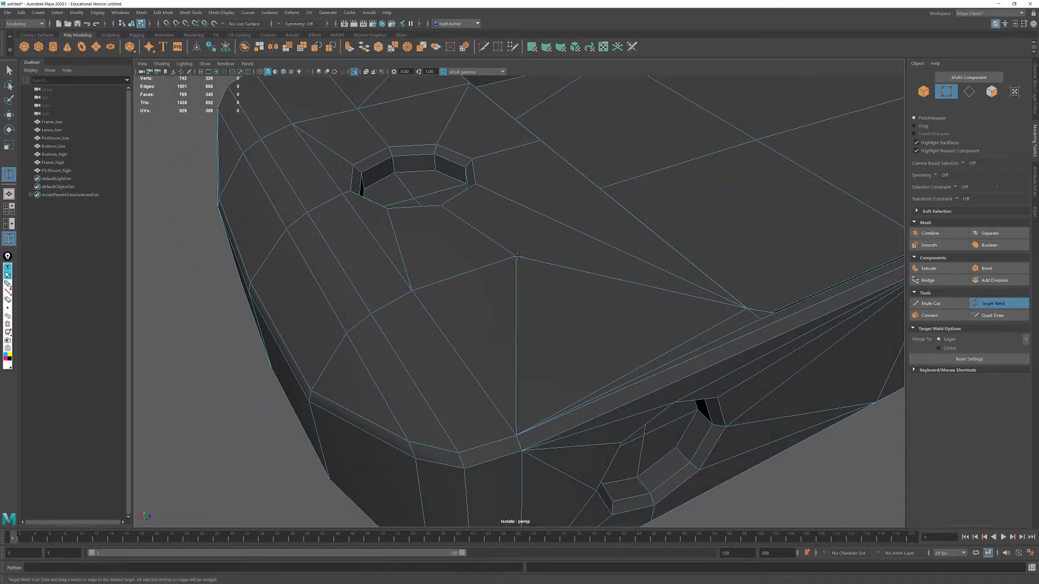
pyautogui.moveTo(509, 415); pyautogui.dragTo(545, 381)
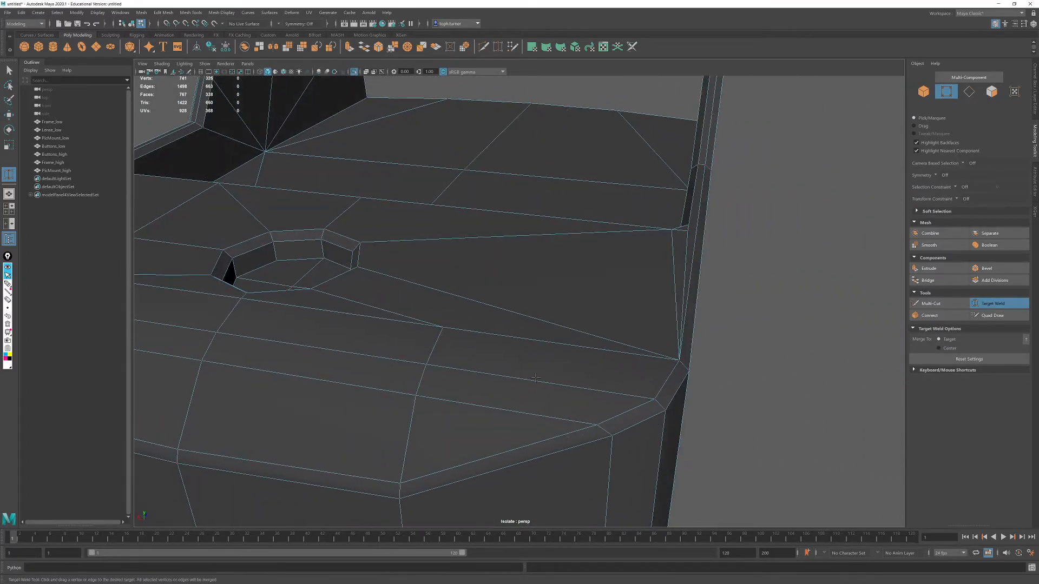
pyautogui.moveTo(613, 347); pyautogui.dragTo(679, 359)
pyautogui.moveTo(427, 366); pyautogui.dragTo(653, 399)
pyautogui.moveTo(416, 396); pyautogui.dragTo(749, 340)
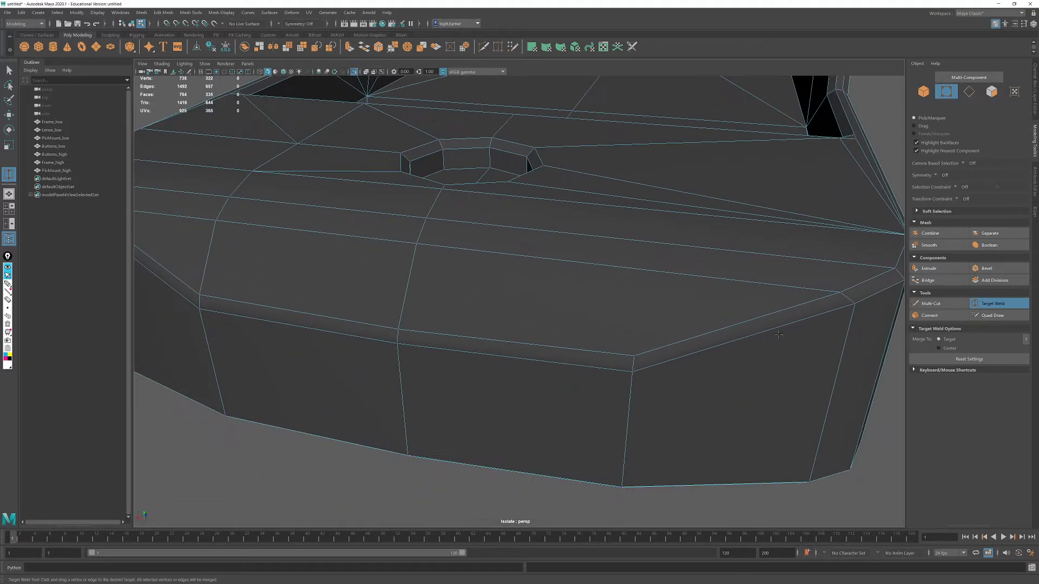
# - Target weld the matching vertices across the curved front and top surface onto the frame's opposite side edge
pyautogui.keyDown('alt'); pyautogui.moveTo(511, 350); pyautogui.dragTo(706, 357); pyautogui.keyUp('alt')
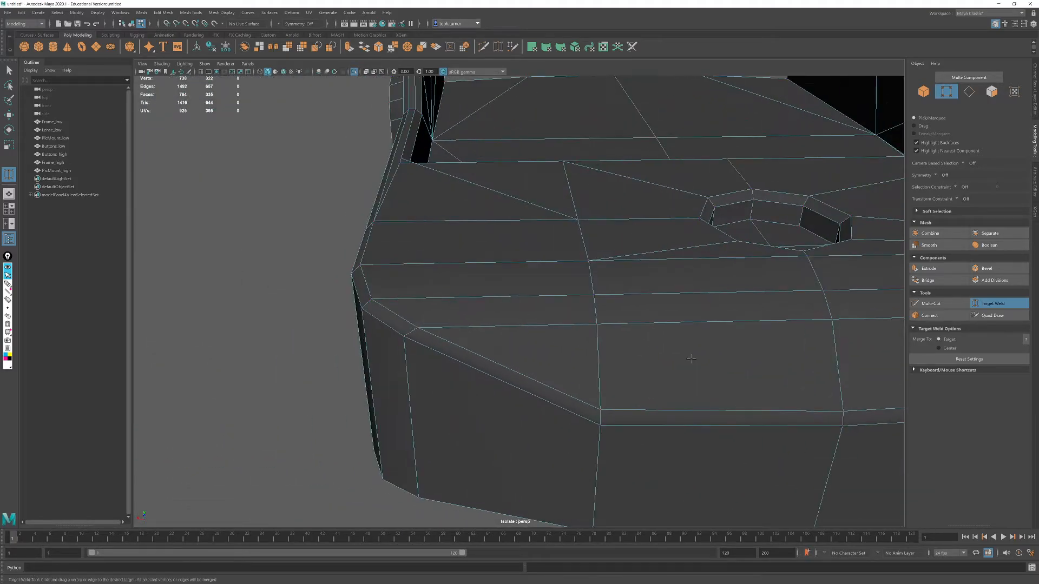
pyautogui.moveTo(425, 327); pyautogui.dragTo(579, 297)
pyautogui.moveTo(375, 294); pyautogui.dragTo(360, 264)
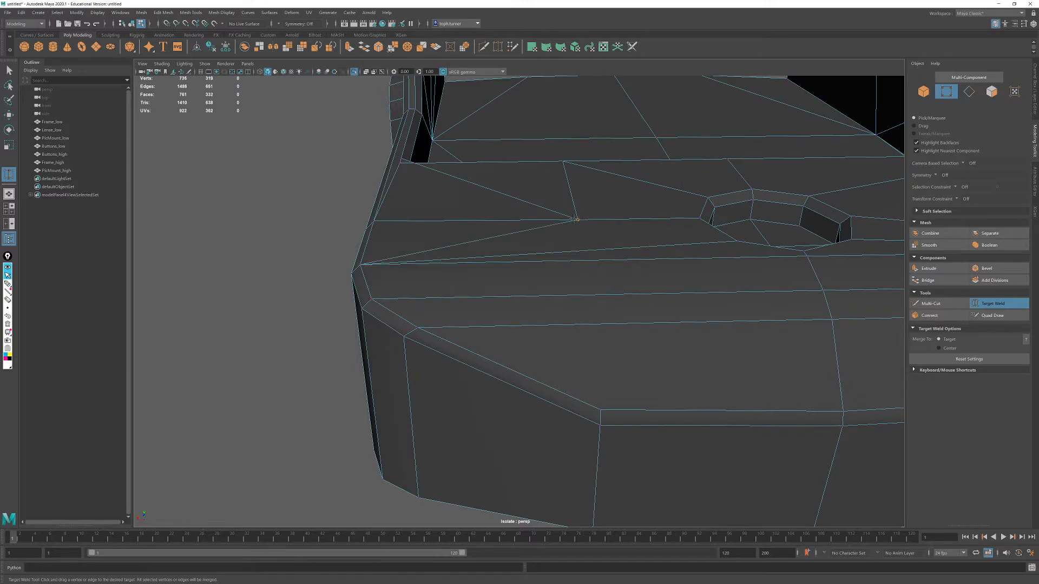
pyautogui.moveTo(381, 222); pyautogui.dragTo(552, 313)
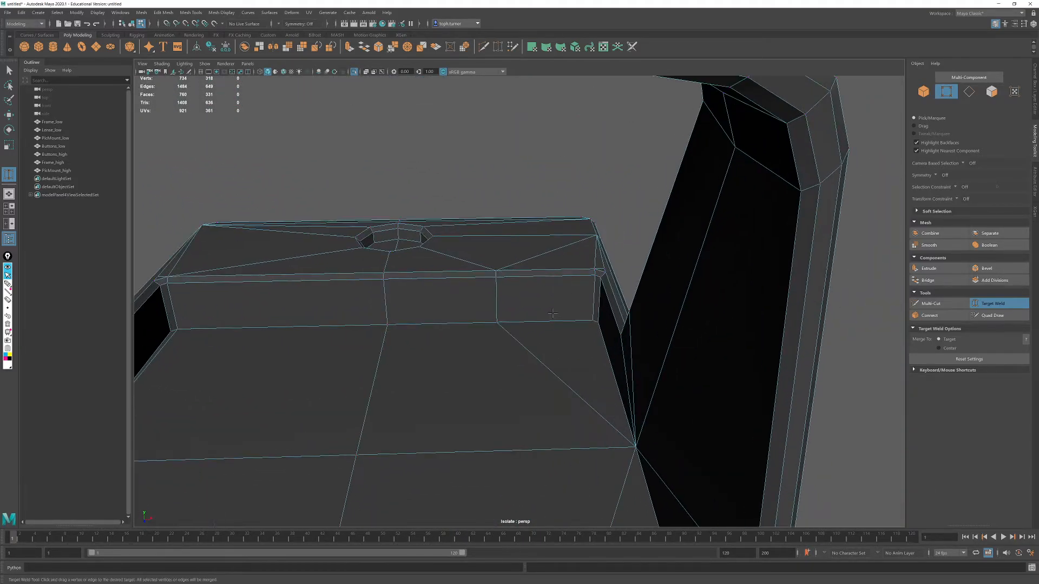
# - Target weld the intermediate vertices on the step's wall and chamfer onto the corner vertices at the step's end
pyautogui.moveTo(570, 268); pyautogui.dragTo(595, 275)
pyautogui.moveTo(592, 321); pyautogui.dragTo(595, 321)
pyautogui.keyDown('alt'); pyautogui.moveTo(595, 322); pyautogui.dragTo(382, 269, button='right'); pyautogui.keyUp('alt')
pyautogui.keyDown('alt'); pyautogui.moveTo(381, 269); pyautogui.dragTo(561, 268); pyautogui.keyUp('alt')
# - Target weld the three inner underside vertices nearest the front onto the frame's front edge vertices
pyautogui.moveTo(477, 218); pyautogui.dragTo(466, 220)
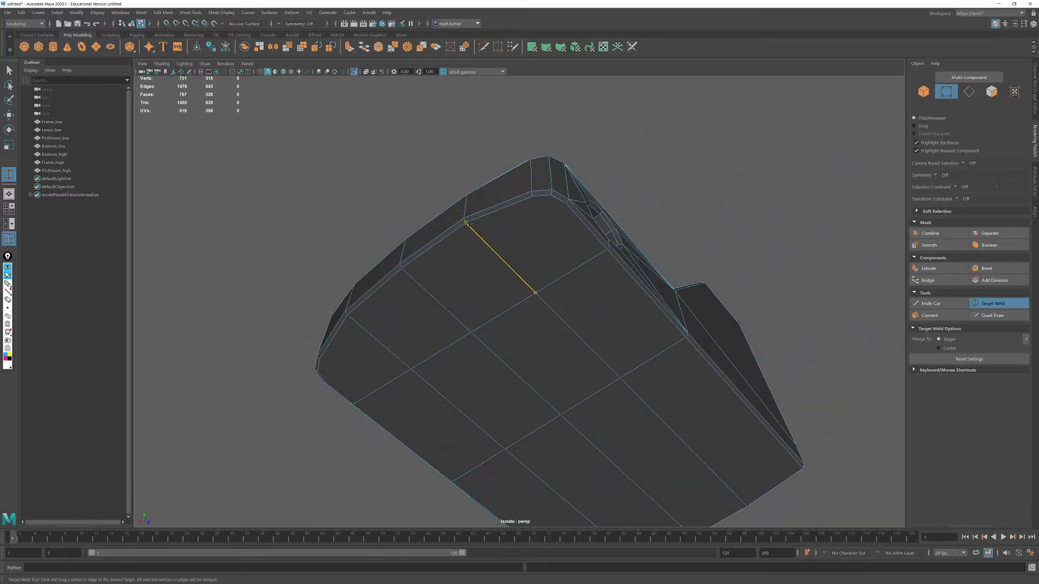
pyautogui.moveTo(471, 332); pyautogui.dragTo(405, 281)
pyautogui.moveTo(410, 367); pyautogui.dragTo(866, 327)
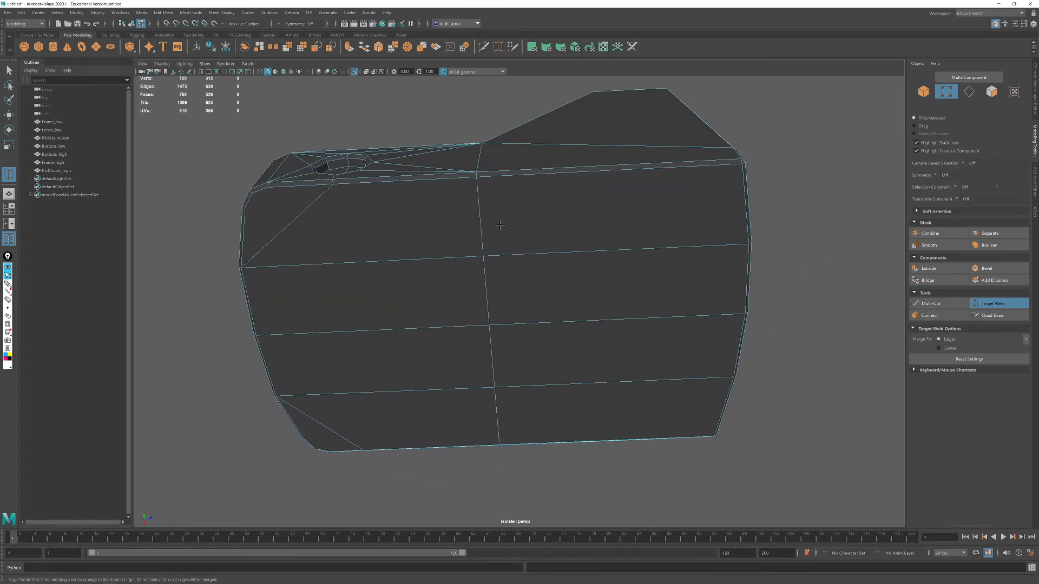
# - Target weld the three remaining inner underside vertices onto the frame's rear edge vertices
pyautogui.moveTo(713, 252); pyautogui.dragTo(748, 244)
pyautogui.moveTo(538, 331); pyautogui.dragTo(746, 313)
pyautogui.moveTo(667, 364); pyautogui.dragTo(712, 374)
# - Try welding the lower side chamfer vertex at mid-length onto the rear corner, and undo that weld
pyautogui.moveTo(478, 177); pyautogui.dragTo(742, 161)
pyautogui.keyDown('alt'); pyautogui.moveTo(693, 386); pyautogui.dragTo(655, 219); pyautogui.keyUp('alt')
pyautogui.hotkey('ctrl', 'z')
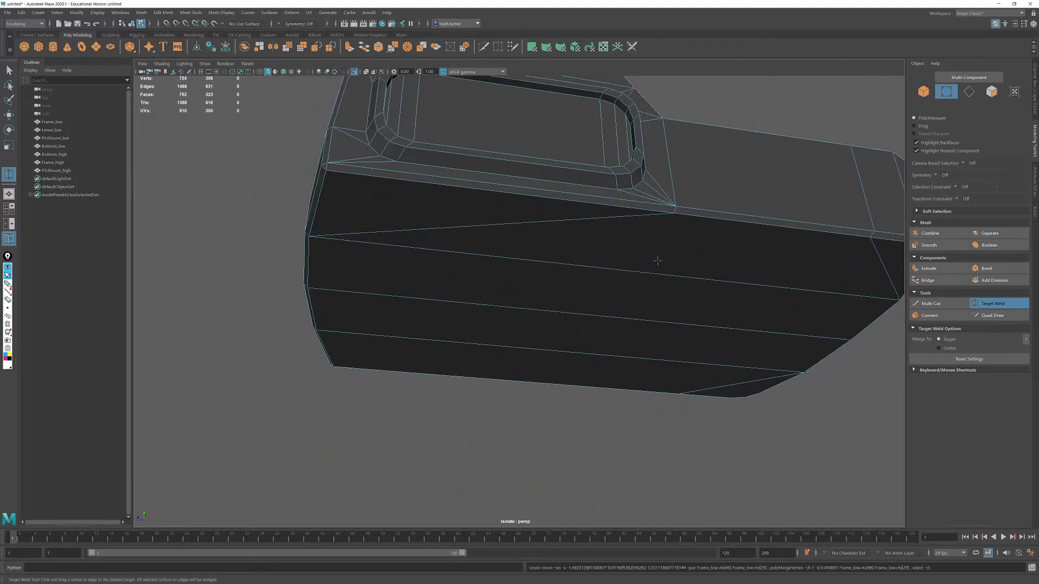
pyautogui.keyDown('alt'); pyautogui.moveTo(531, 313); pyautogui.dragTo(649, 319); pyautogui.keyUp('alt')
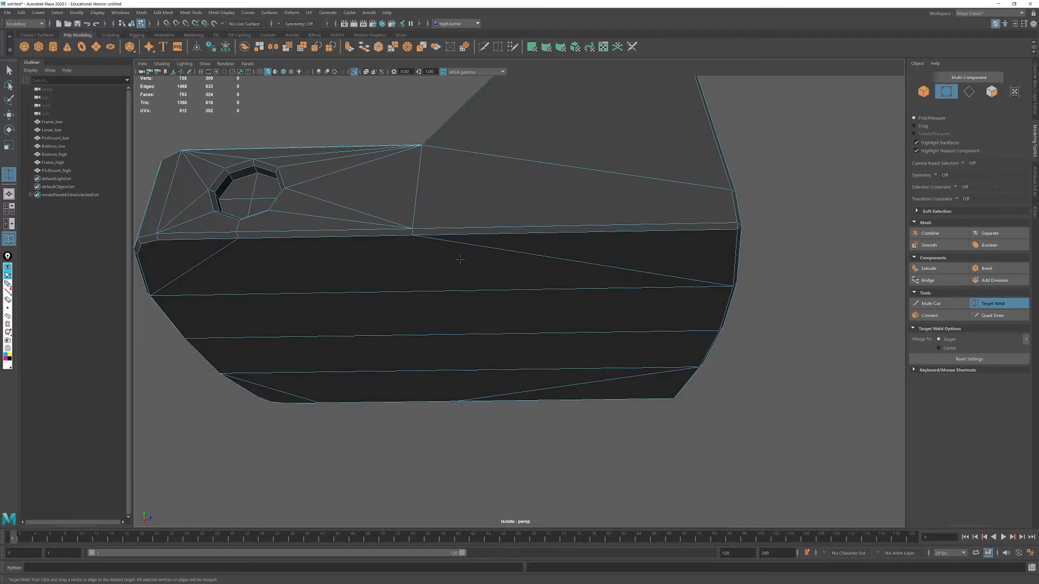
# - Connect the two end vertices across each rounded front corner on the frame's underside
pyautogui.keyDown('alt'); pyautogui.moveTo(627, 252); pyautogui.dragTo(640, 209); pyautogui.keyUp('alt')
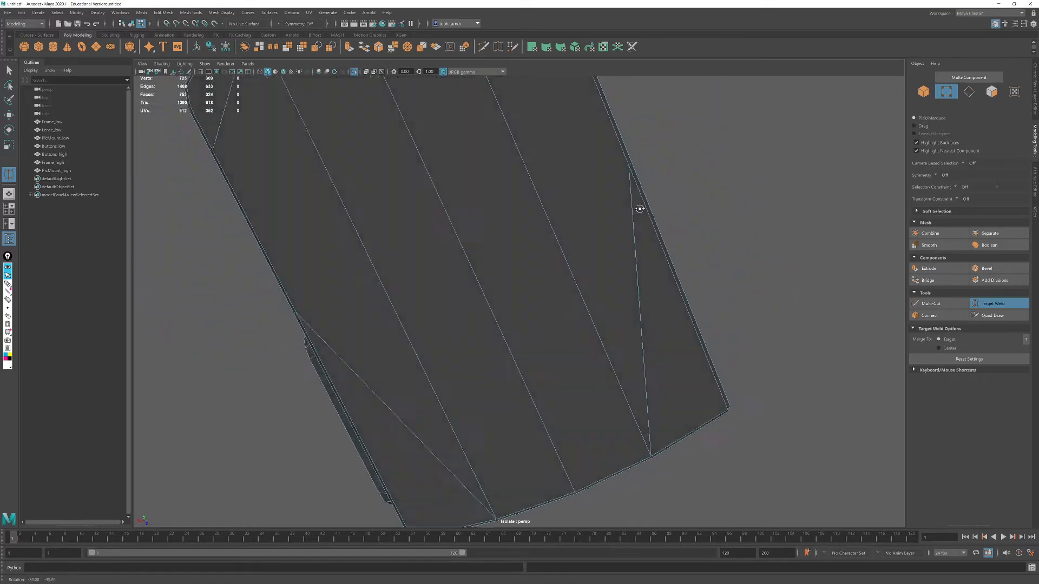
pyautogui.keyDown('alt'); pyautogui.moveTo(640, 208); pyautogui.dragTo(683, 389, button='middle'); pyautogui.keyUp('alt')
pyautogui.keyDown('alt'); pyautogui.moveTo(683, 388); pyautogui.dragTo(708, 386, button='right'); pyautogui.keyUp('alt')
pyautogui.keyDown('alt'); pyautogui.moveTo(703, 346); pyautogui.dragTo(718, 398, button='middle'); pyautogui.keyUp('alt')
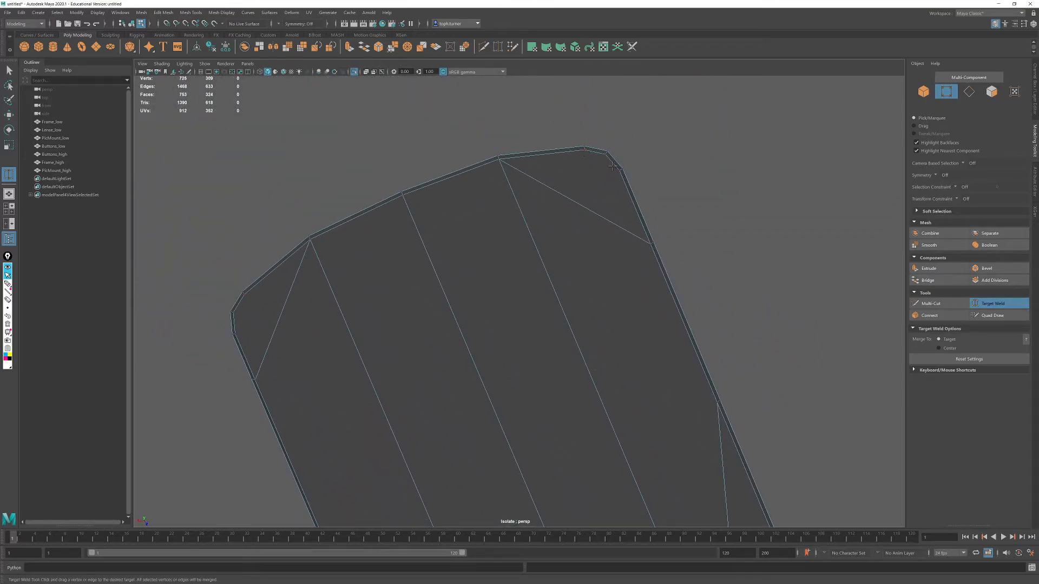
pyautogui.press('q')
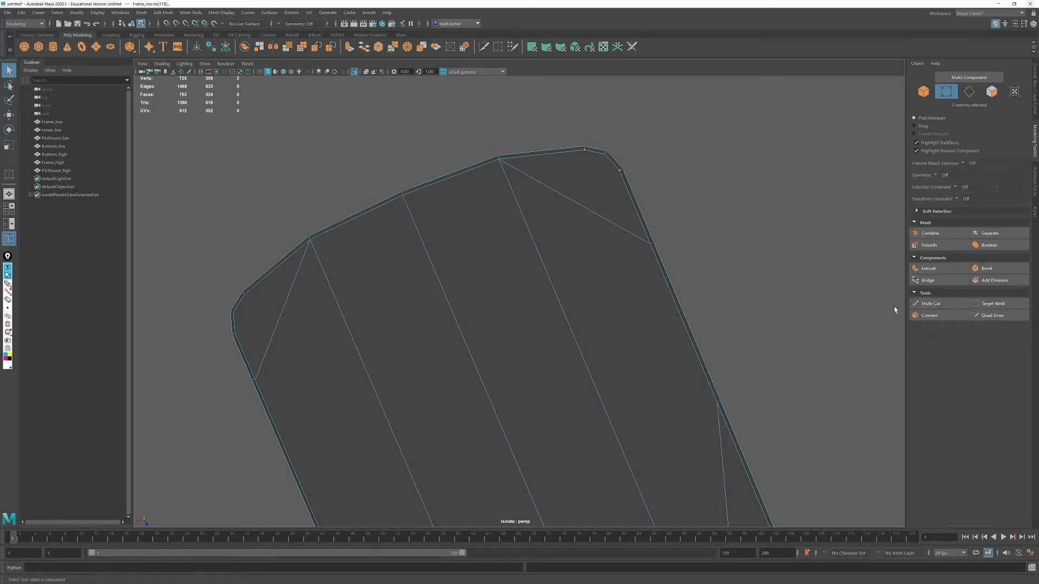
pyautogui.click(929, 315)
pyautogui.press('q')
pyautogui.click(243, 344)
pyautogui.click(929, 315)
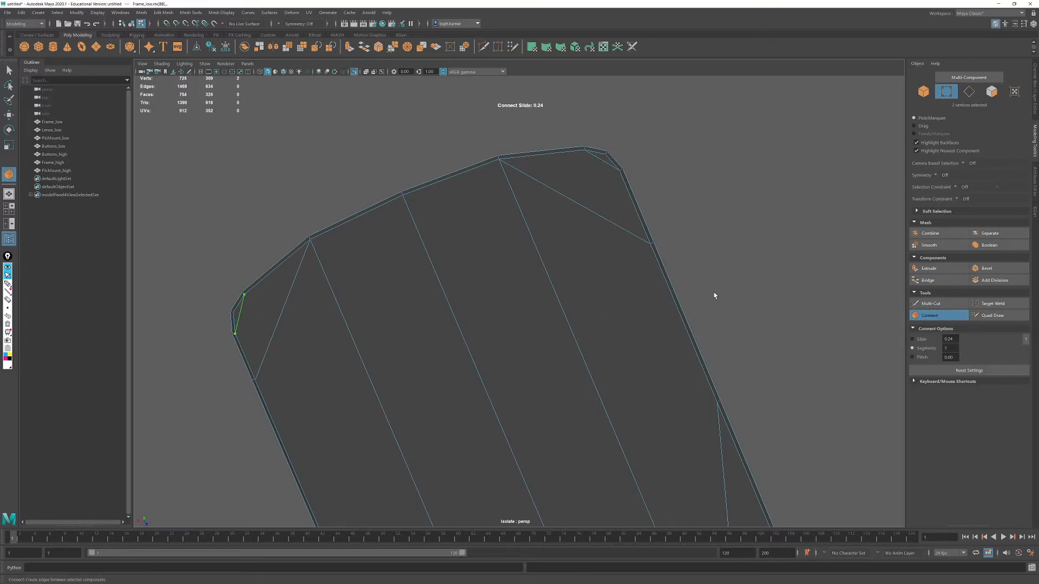
pyautogui.press('q')
# - Select the low-poly frame and apply Cleanup so that four-sided faces and faces with more than four sides are selected
pyautogui.keyDown('alt'); pyautogui.moveTo(525, 235); pyautogui.dragTo(547, 267); pyautogui.keyUp('alt')
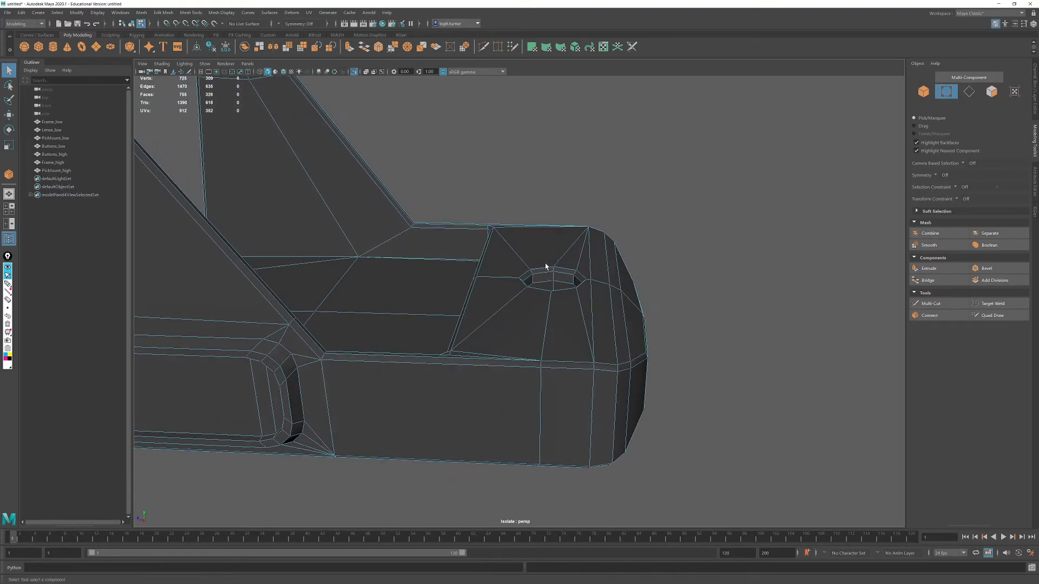
pyautogui.keyDown('alt'); pyautogui.moveTo(547, 267); pyautogui.dragTo(290, 201, button='right'); pyautogui.keyUp('alt')
pyautogui.keyDown('alt'); pyautogui.moveTo(290, 202); pyautogui.dragTo(371, 244, button='middle'); pyautogui.keyUp('alt')
pyautogui.keyDown('alt'); pyautogui.moveTo(371, 243); pyautogui.dragTo(403, 269); pyautogui.keyUp('alt')
pyautogui.keyDown('alt'); pyautogui.moveTo(404, 269); pyautogui.dragTo(576, 306, button='right'); pyautogui.keyUp('alt')
pyautogui.keyDown('alt'); pyautogui.moveTo(575, 306); pyautogui.dragTo(539, 332); pyautogui.keyUp('alt')
pyautogui.press('f')
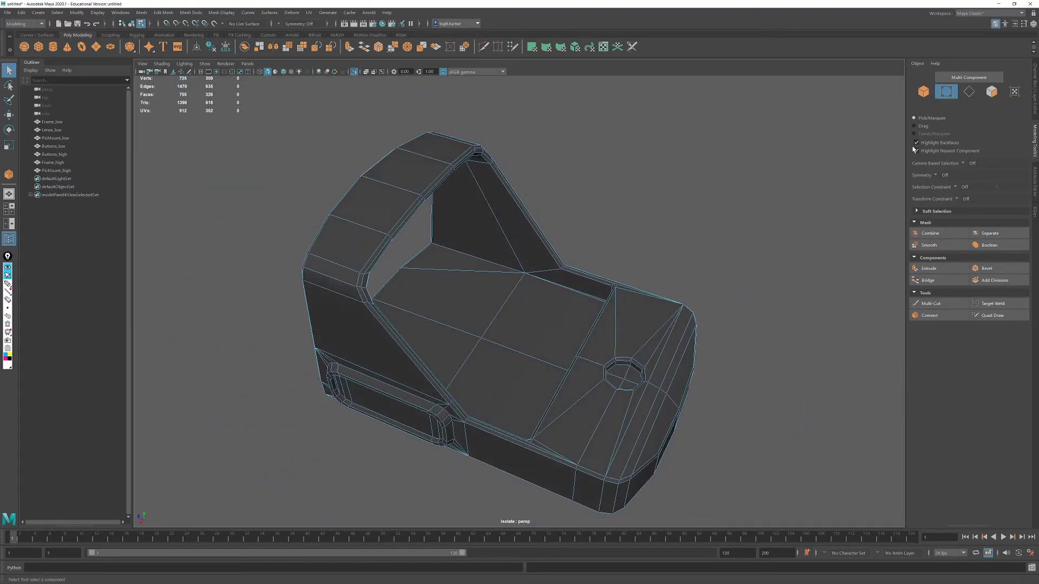
pyautogui.click(990, 92)
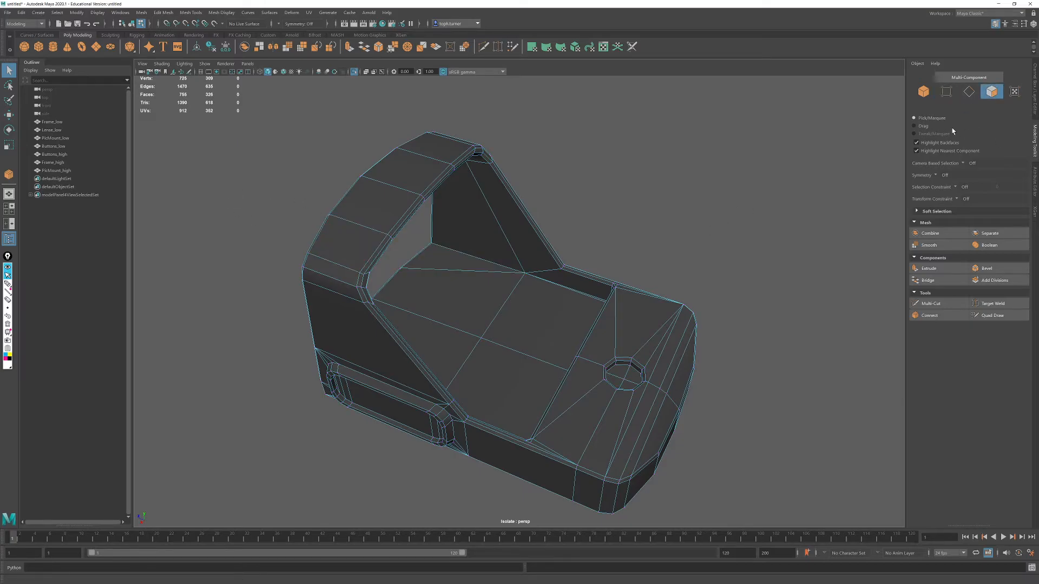
pyautogui.click(923, 97)
pyautogui.keyDown('alt'); pyautogui.moveTo(712, 238); pyautogui.dragTo(576, 376); pyautogui.keyUp('alt')
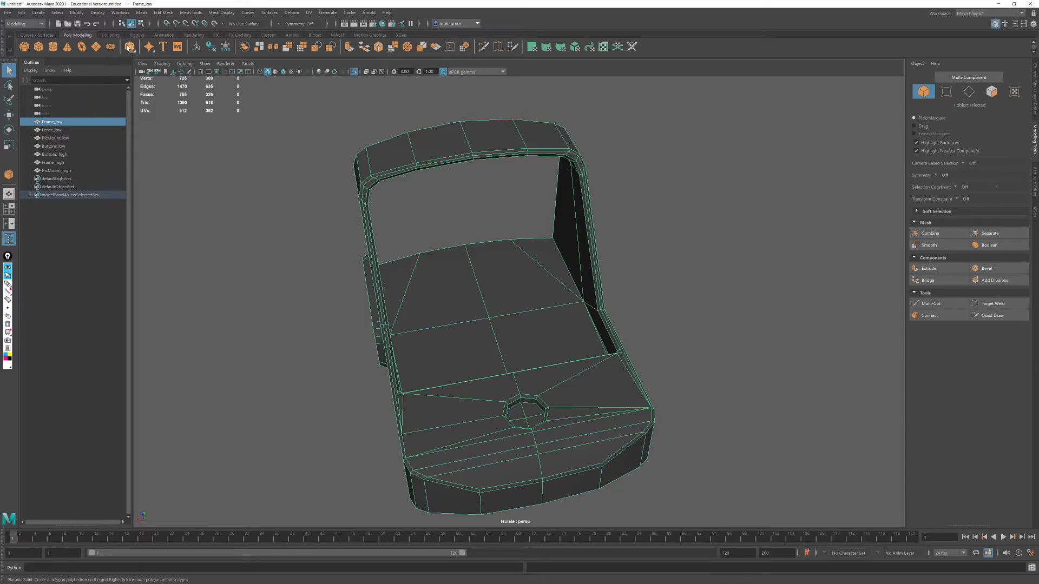
pyautogui.click(141, 13)
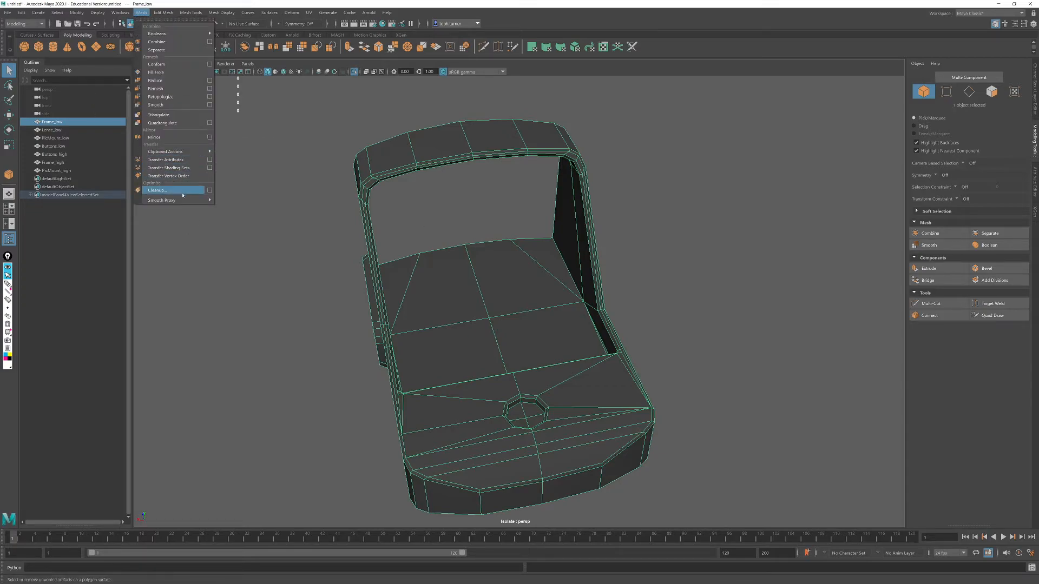
pyautogui.click(210, 191)
pyautogui.click(731, 172)
pyautogui.click(756, 231)
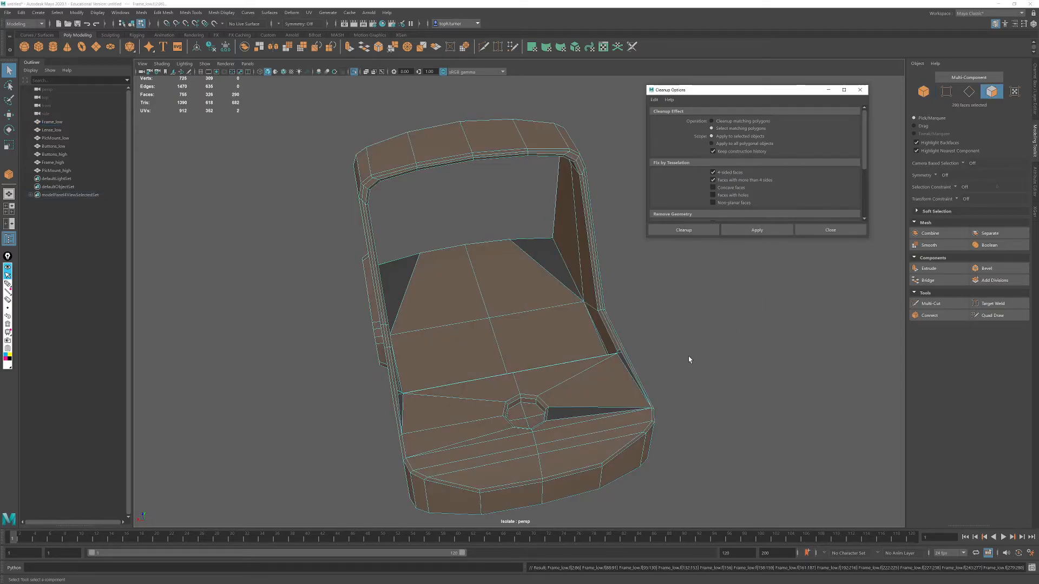
# - Reapply Cleanup with four-sided faces turned off to find only faces with more than four sides, and close its options
pyautogui.keyDown('alt'); pyautogui.moveTo(690, 359); pyautogui.dragTo(674, 355); pyautogui.keyUp('alt')
pyautogui.click(731, 172)
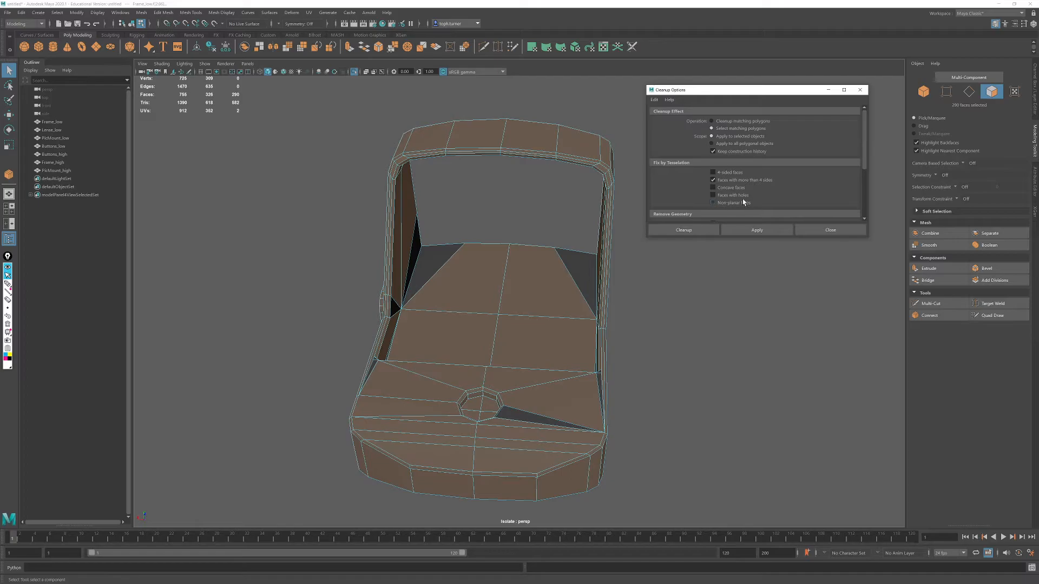
pyautogui.scroll(-1, 763, 190)
pyautogui.click(756, 229)
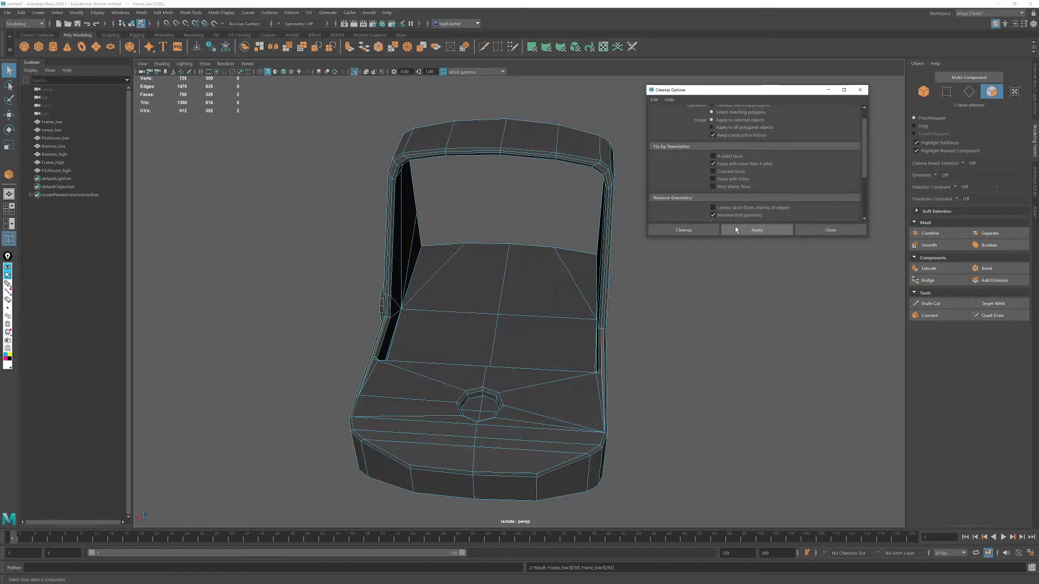
pyautogui.moveTo(642, 348)
pyautogui.keyDown('alt'); pyautogui.mouseDown()
pyautogui.moveTo(615, 326)
pyautogui.moveTo(645, 345)
pyautogui.mouseUp(); pyautogui.keyUp('alt')
pyautogui.scroll(4, 657, 355)
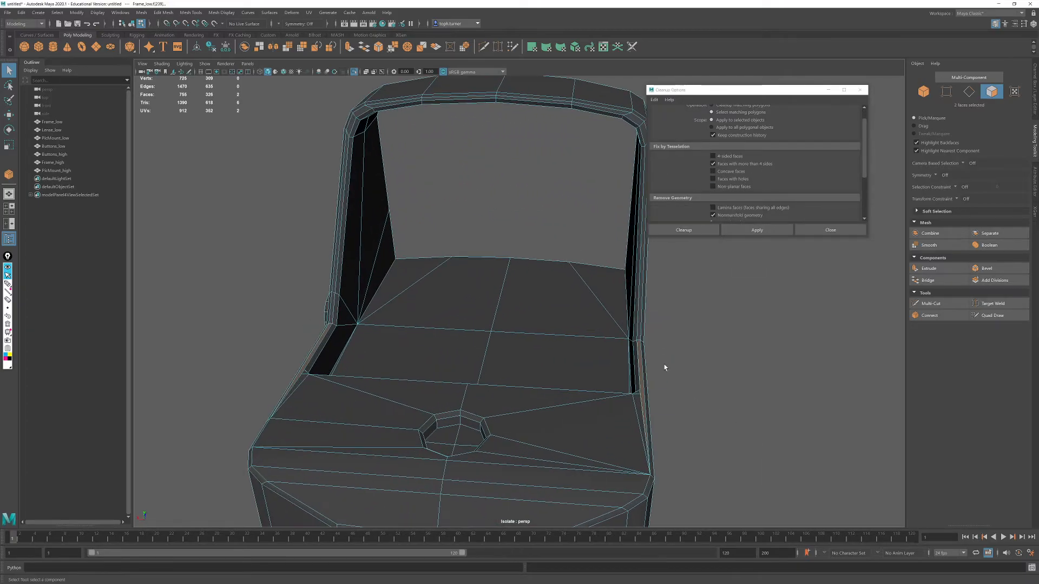
pyautogui.scroll(8, 524, 351)
pyautogui.keyDown('alt'); pyautogui.moveTo(524, 377); pyautogui.dragTo(511, 335, button='middle'); pyautogui.keyUp('alt')
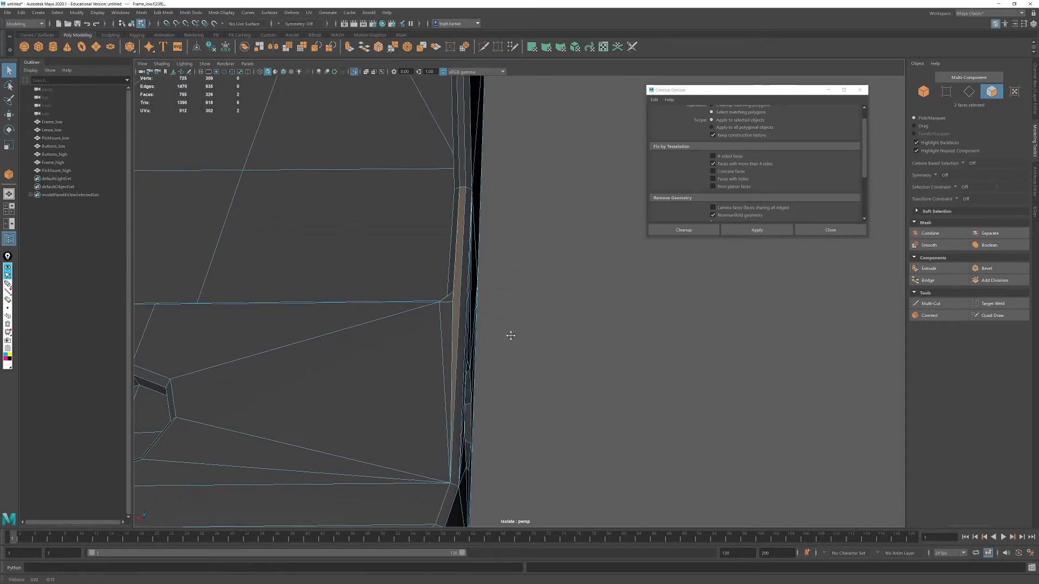
pyautogui.keyDown('alt'); pyautogui.moveTo(616, 327); pyautogui.dragTo(661, 361, button='middle'); pyautogui.keyUp('alt')
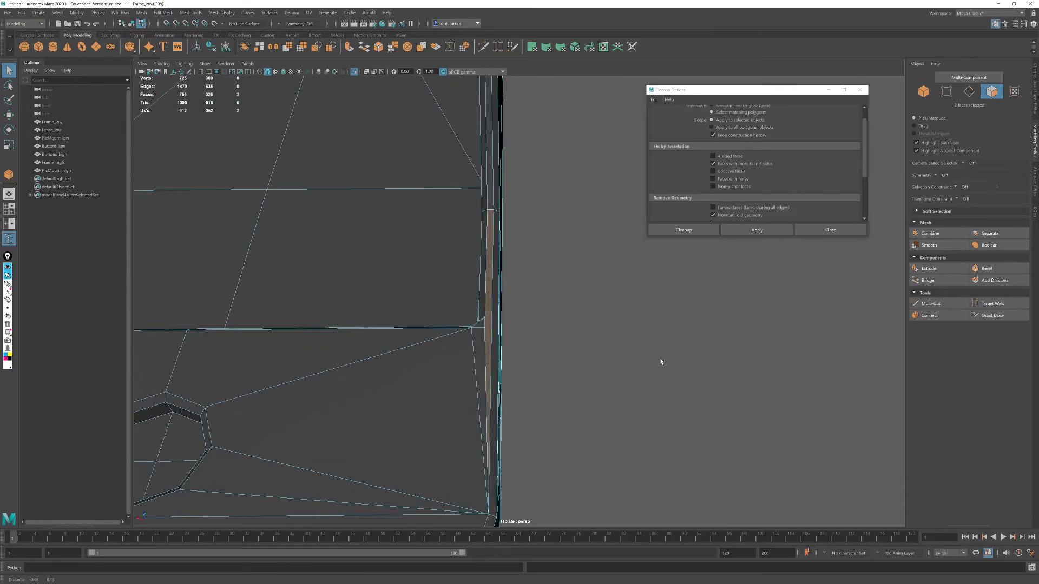
pyautogui.click(860, 90)
# - Target weld the extra chamfer vertex beside the step onto the chamfer vertex toward the front, on both sides of the frame
pyautogui.click(946, 93)
pyautogui.click(484, 328)
pyautogui.keyDown('alt'); pyautogui.moveTo(484, 328); pyautogui.dragTo(557, 336); pyautogui.keyUp('alt')
pyautogui.keyDown('alt'); pyautogui.moveTo(557, 336); pyautogui.dragTo(781, 390, button='right'); pyautogui.keyUp('alt')
pyautogui.keyDown('alt'); pyautogui.moveTo(781, 390); pyautogui.dragTo(517, 355, button='middle'); pyautogui.keyUp('alt')
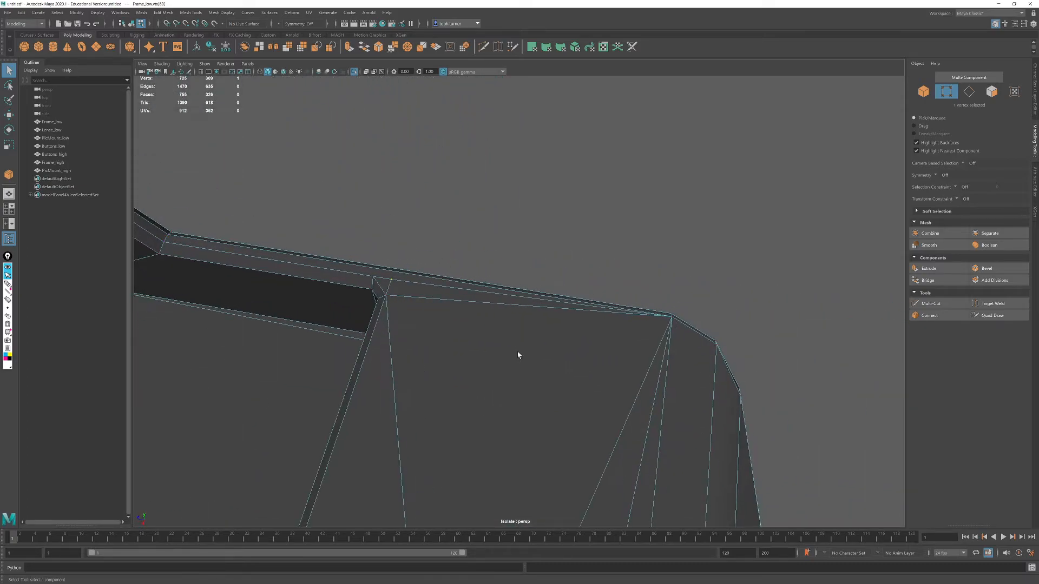
pyautogui.scroll(-2, 768, 271)
pyautogui.click(672, 237)
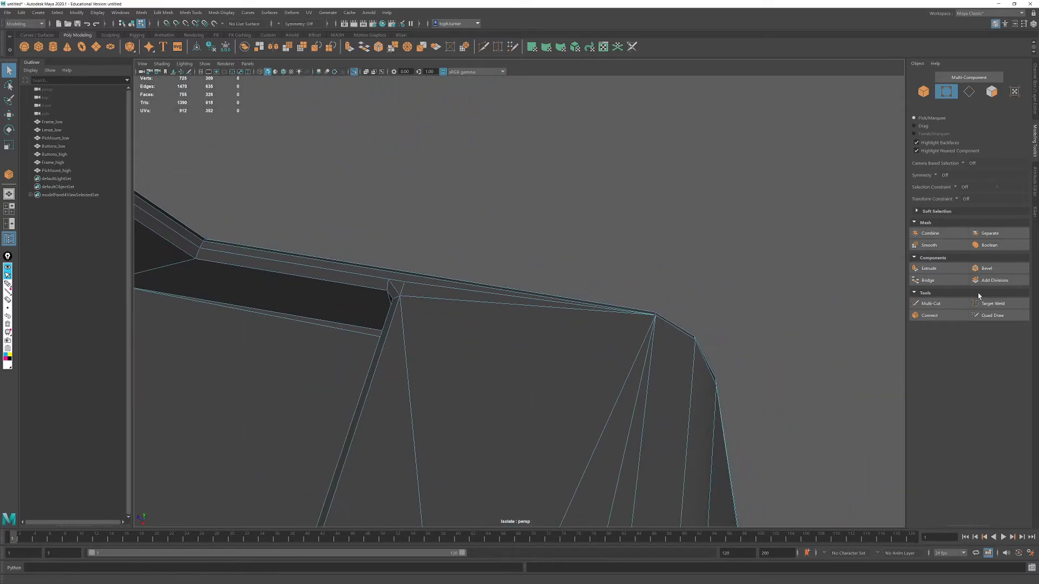
pyautogui.click(996, 303)
pyautogui.moveTo(404, 281); pyautogui.dragTo(468, 303)
pyautogui.keyDown('alt'); pyautogui.moveTo(468, 303); pyautogui.dragTo(625, 125, button='middle'); pyautogui.keyUp('alt')
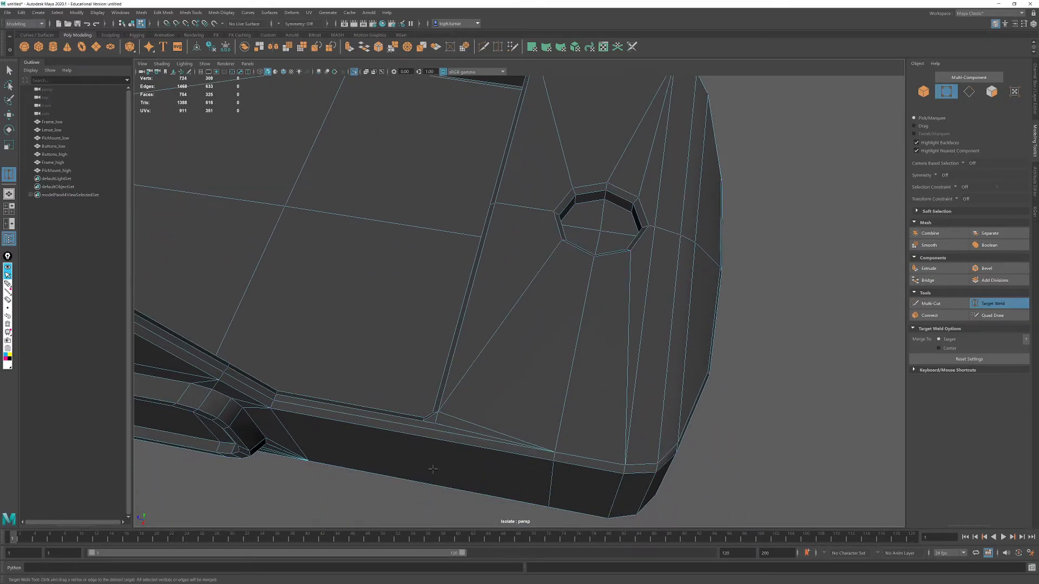
pyautogui.moveTo(521, 441); pyautogui.dragTo(550, 451)
pyautogui.click(992, 303)
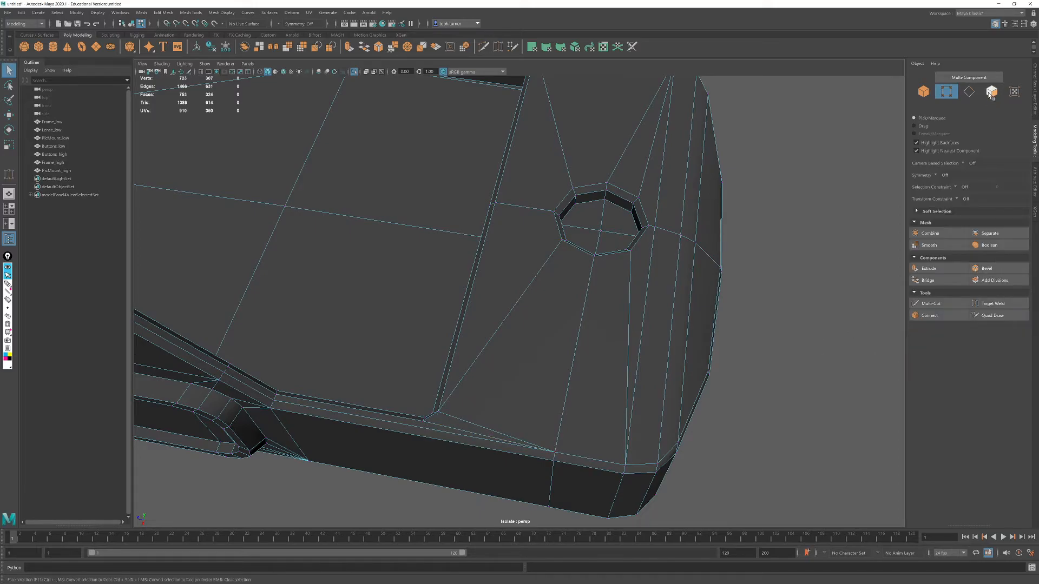
# - Run Cleanup on the frame again to find any remaining faces with more than four sides
pyautogui.scroll(-5, 393, 201)
pyautogui.click(141, 12)
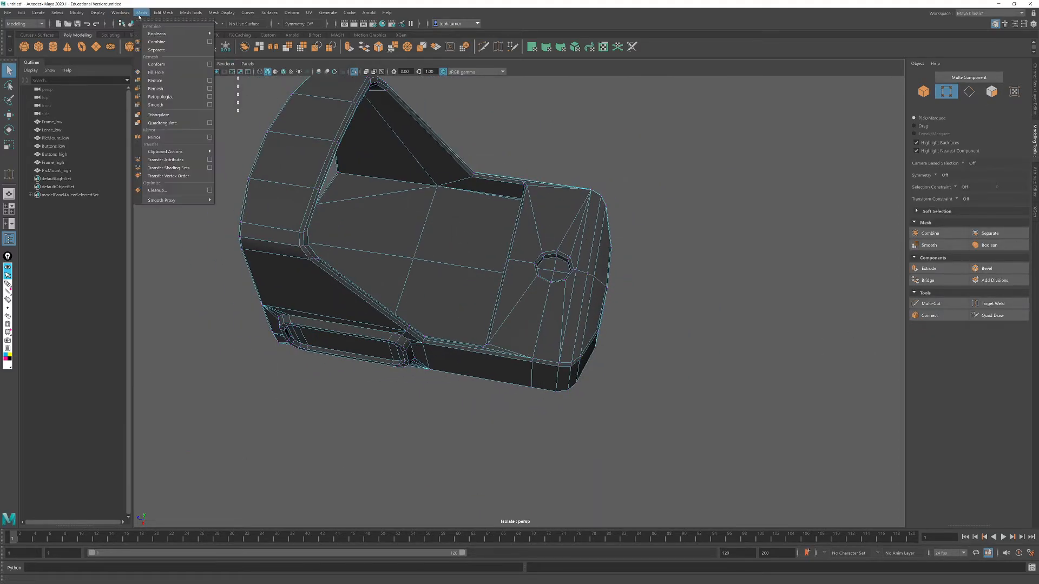
pyautogui.click(162, 190)
pyautogui.keyDown('alt'); pyautogui.moveTo(391, 299); pyautogui.dragTo(552, 363); pyautogui.keyUp('alt')
pyautogui.scroll(5, 517, 343)
pyautogui.keyDown('alt'); pyautogui.moveTo(553, 363); pyautogui.dragTo(593, 434, button='right'); pyautogui.keyUp('alt')
pyautogui.click(605, 364)
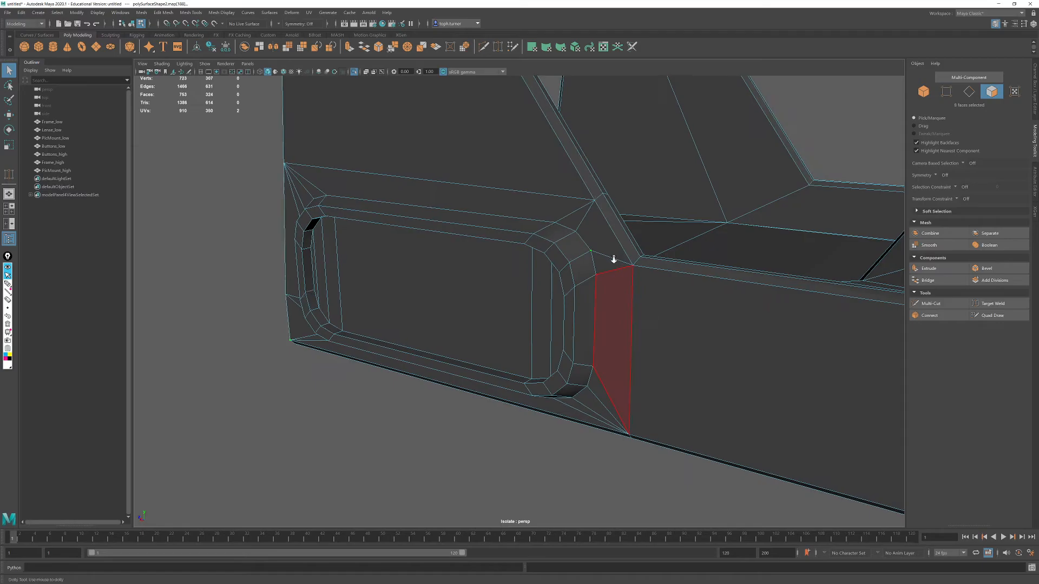
pyautogui.keyDown('alt'); pyautogui.moveTo(612, 257); pyautogui.dragTo(669, 259, button='right'); pyautogui.keyUp('alt')
# - Examine the vertices around the rounded corners of the rectangular side recess
pyautogui.click(946, 91)
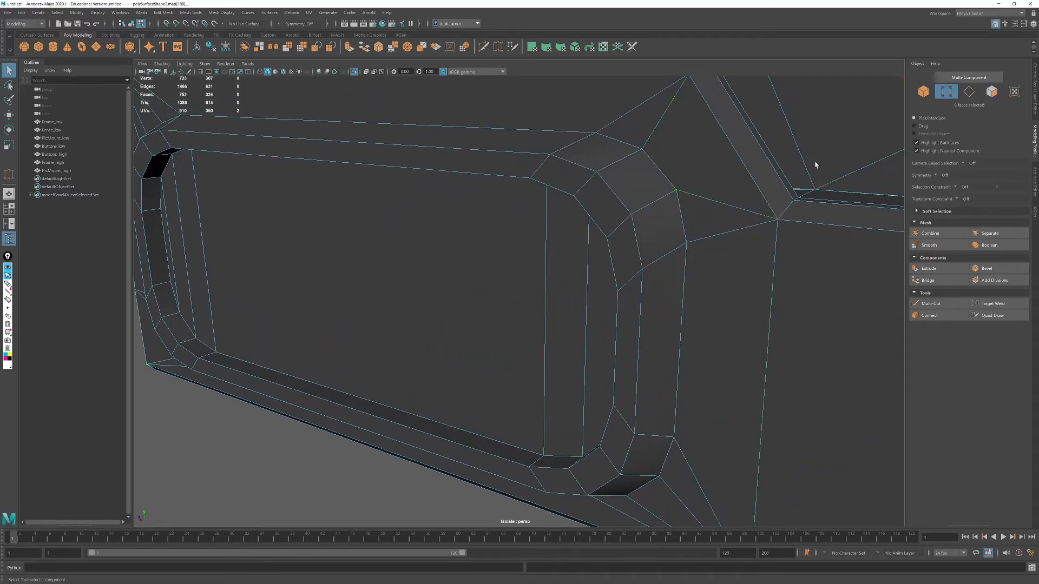
pyautogui.click(672, 193)
pyautogui.keyDown('alt'); pyautogui.moveTo(674, 206); pyautogui.dragTo(684, 227); pyautogui.keyUp('alt')
pyautogui.keyDown('alt'); pyautogui.moveTo(684, 227); pyautogui.dragTo(514, 219, button='right'); pyautogui.keyUp('alt')
pyautogui.keyDown('alt'); pyautogui.moveTo(514, 219); pyautogui.dragTo(538, 229); pyautogui.keyUp('alt')
pyautogui.click(485, 428)
pyautogui.keyDown('alt'); pyautogui.moveTo(638, 303); pyautogui.dragTo(574, 295, button='right'); pyautogui.keyUp('alt')
pyautogui.keyDown('alt'); pyautogui.moveTo(574, 295); pyautogui.dragTo(654, 320); pyautogui.keyUp('alt')
# - Leave component editing and select the whole low-poly frame as an object
pyautogui.click(923, 91)
pyautogui.click(969, 92)
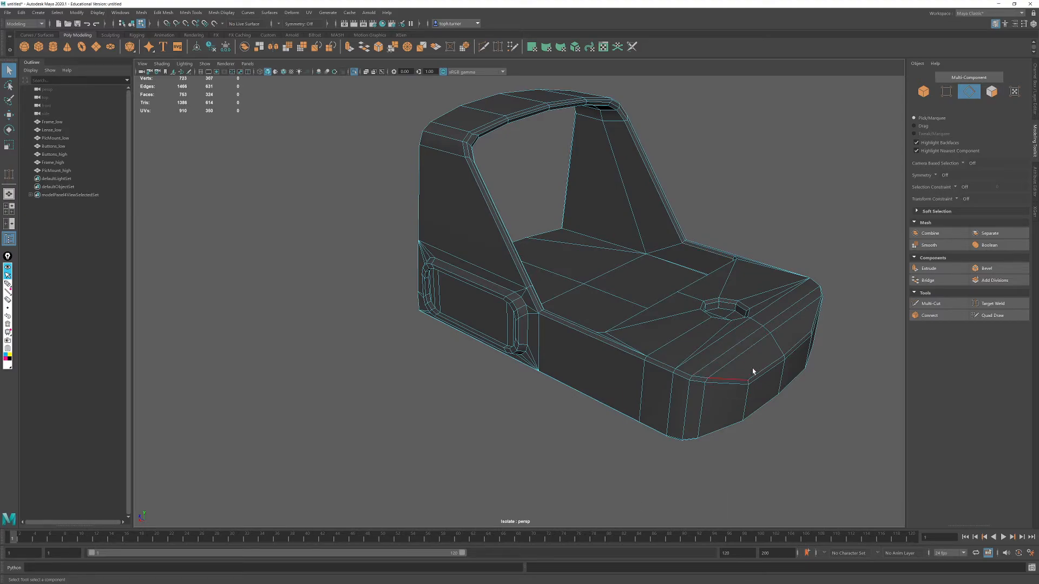
pyautogui.keyDown('alt'); pyautogui.moveTo(748, 377); pyautogui.dragTo(644, 422, button='middle'); pyautogui.keyUp('alt')
pyautogui.click(923, 91)
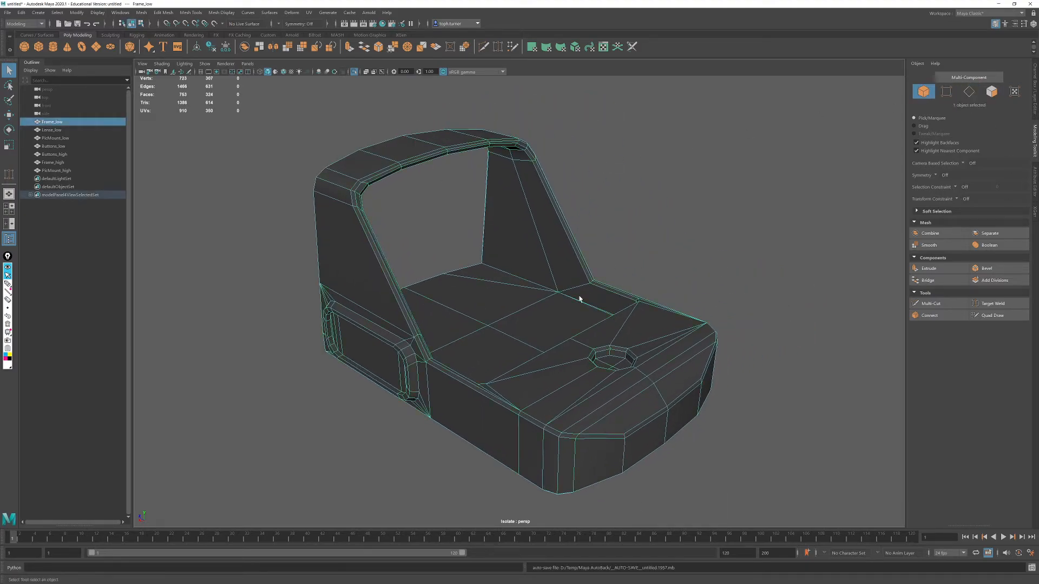
pyautogui.keyDown('alt'); pyautogui.moveTo(490, 334); pyautogui.dragTo(504, 327); pyautogui.keyUp('alt')
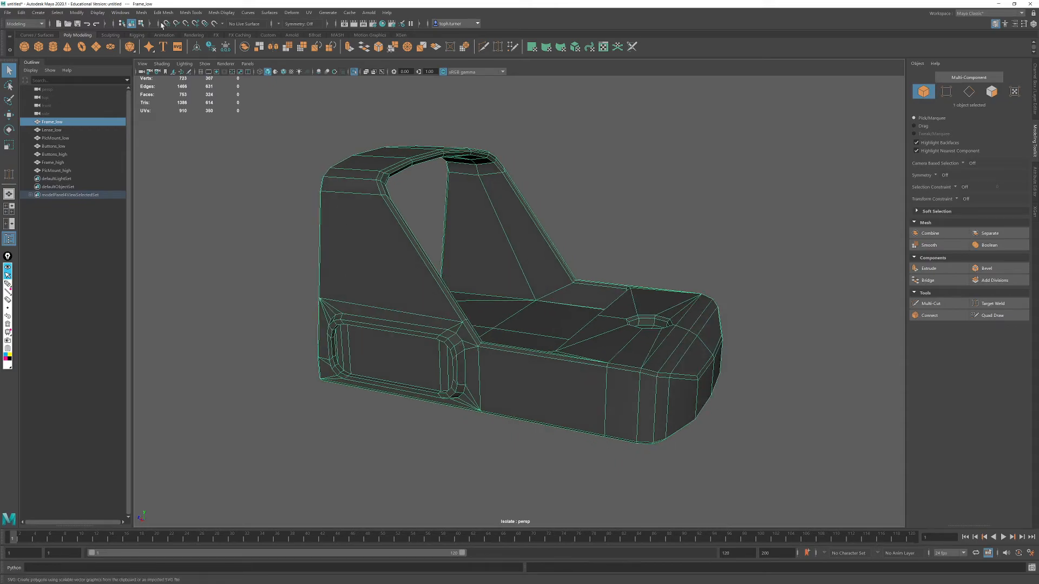
# - Run Cleanup on the selected frame, selecting matching polygons with more than four sides, and review the remaining cleanup options
pyautogui.click(143, 13)
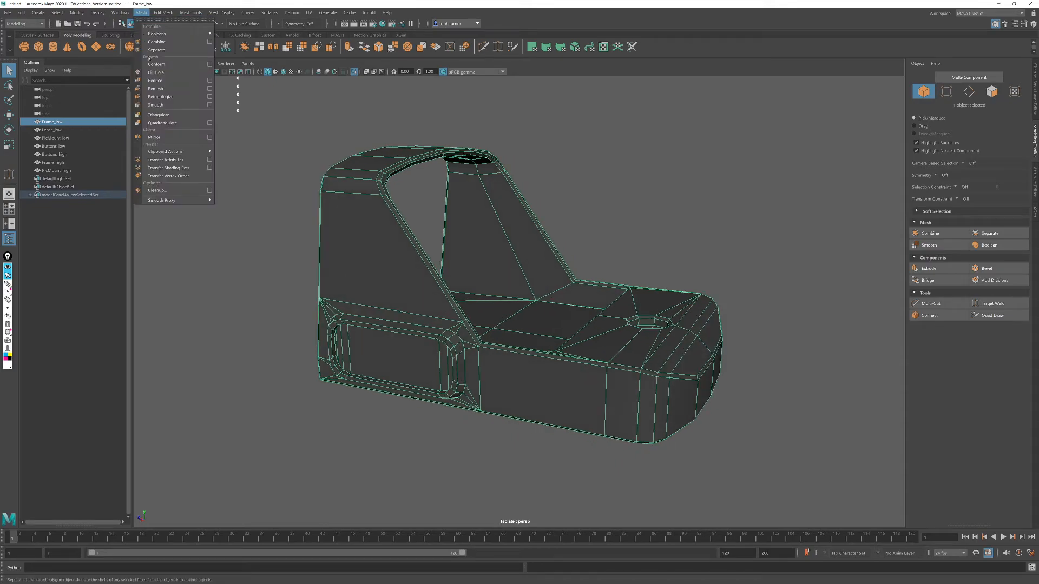
pyautogui.click(209, 190)
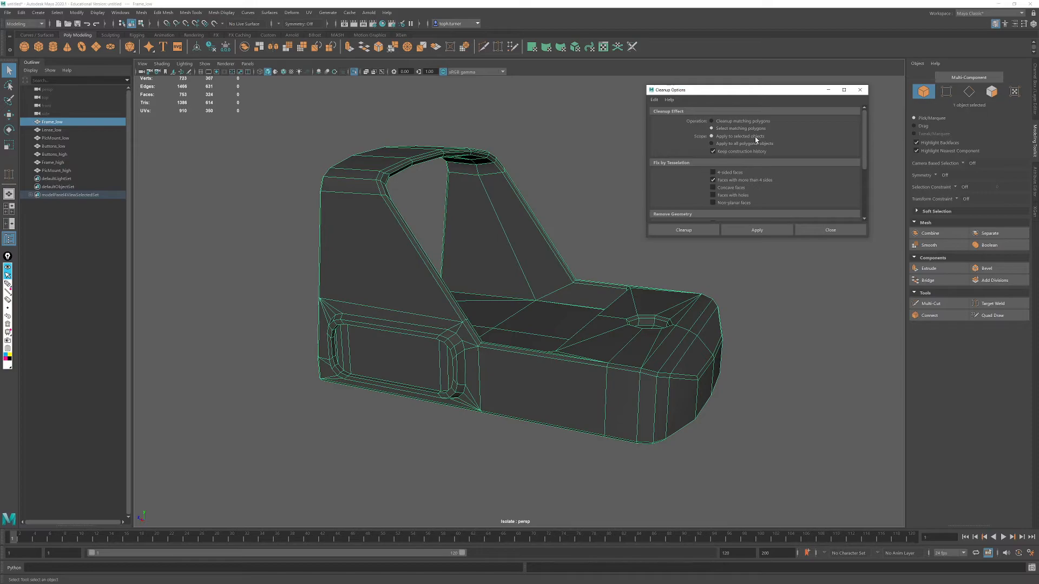
pyautogui.click(756, 232)
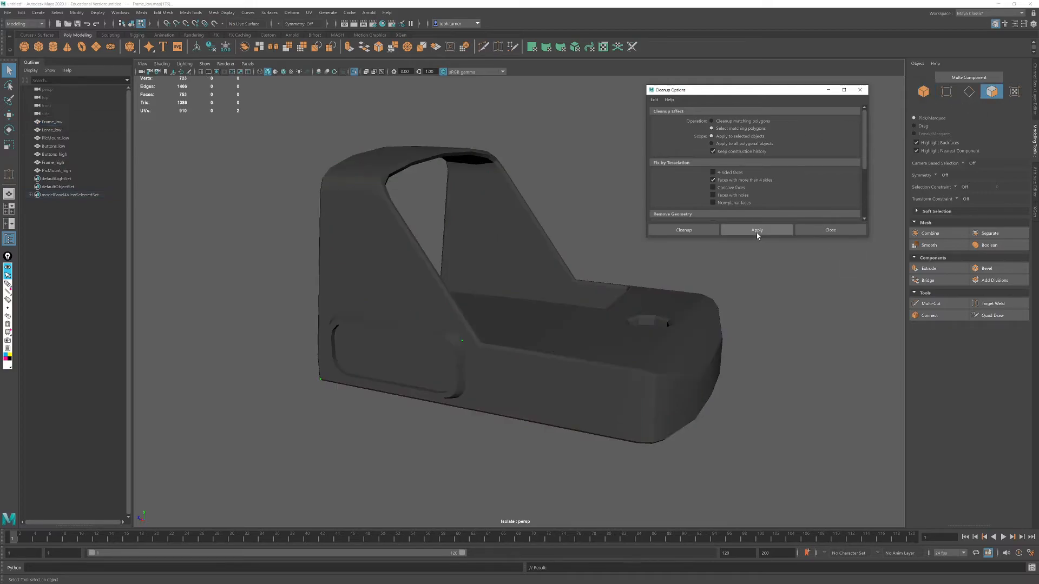
pyautogui.keyDown('alt'); pyautogui.moveTo(540, 440); pyautogui.dragTo(585, 281); pyautogui.keyUp('alt')
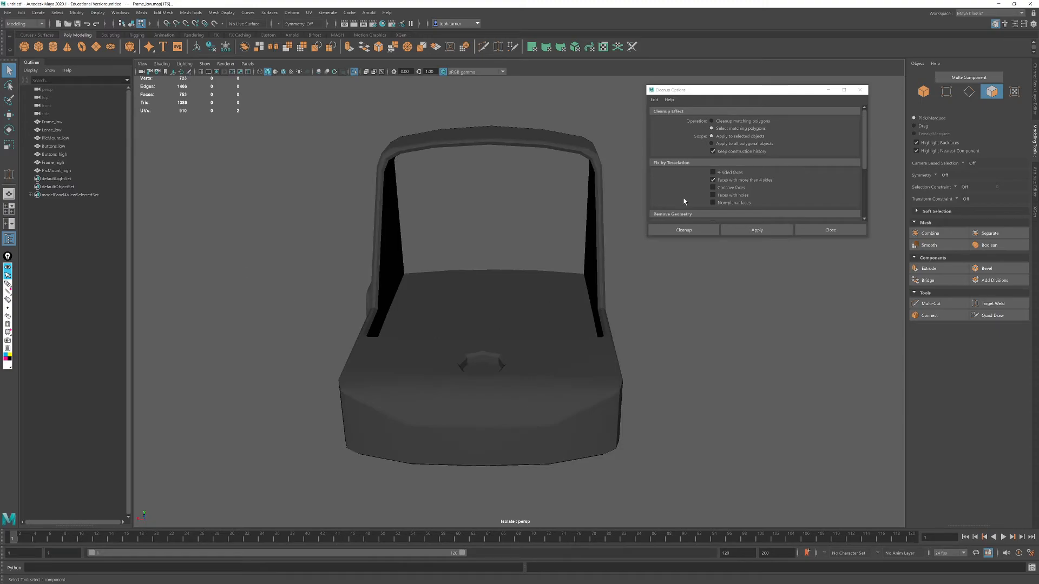
pyautogui.scroll(-3, 689, 194)
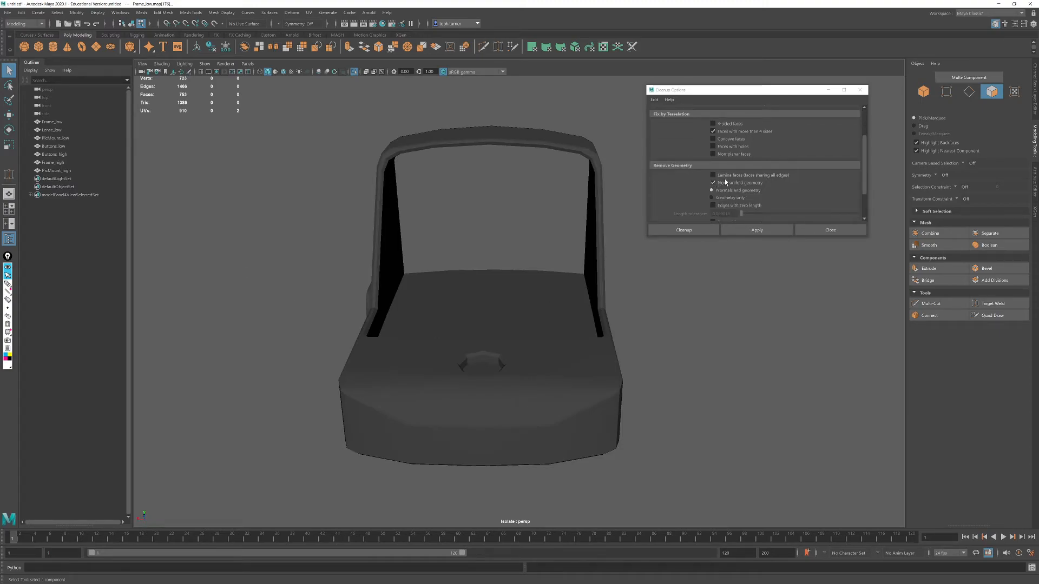
pyautogui.scroll(-2, 690, 200)
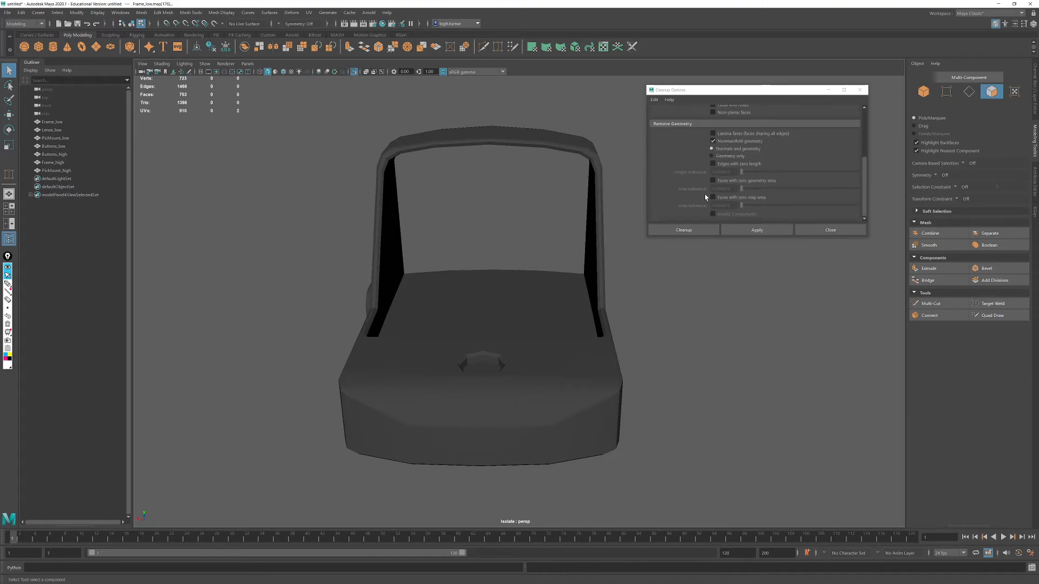
# - Examine the frame's topology around the side recess, the lower chamfered corner and the underside
pyautogui.keyDown('alt'); pyautogui.moveTo(414, 315); pyautogui.dragTo(570, 376); pyautogui.keyUp('alt')
pyautogui.scroll(5, 572, 375)
pyautogui.click(542, 343)
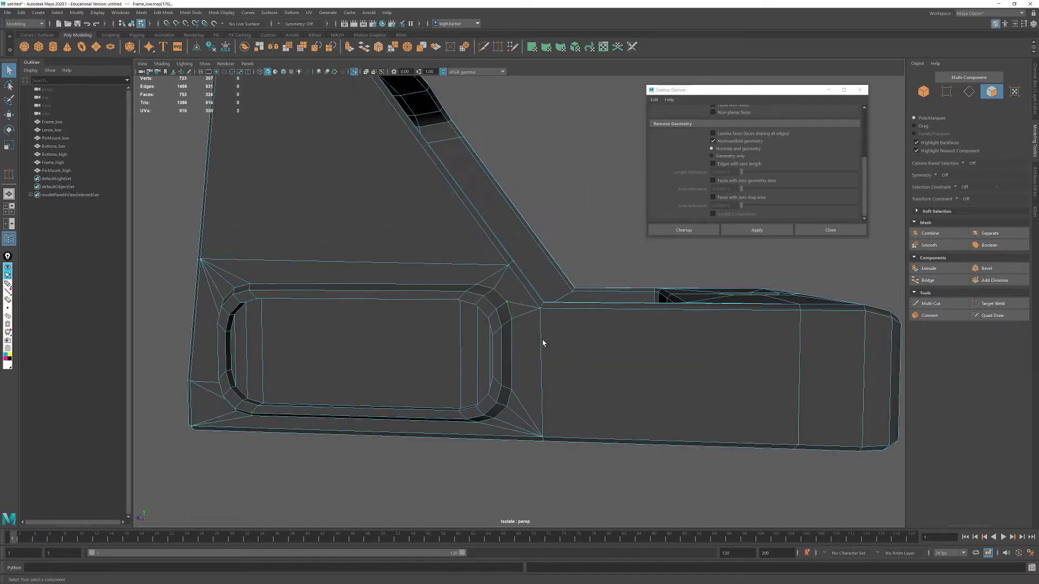
pyautogui.scroll(10, 542, 343)
pyautogui.scroll(-5, 509, 406)
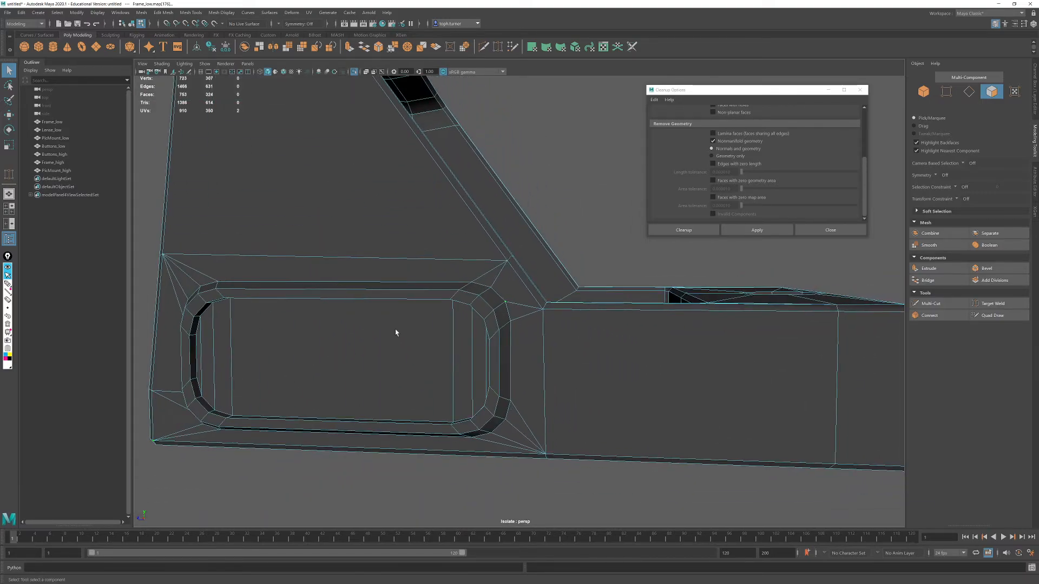
pyautogui.keyDown('alt'); pyautogui.moveTo(471, 356); pyautogui.dragTo(500, 338); pyautogui.keyUp('alt')
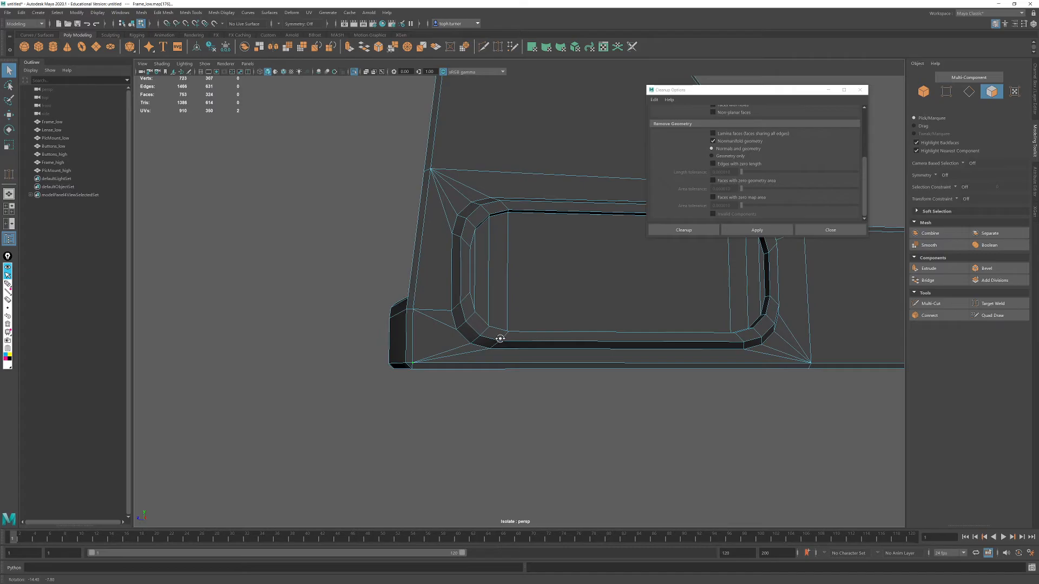
pyautogui.keyDown('alt'); pyautogui.moveTo(499, 339); pyautogui.dragTo(540, 492, button='right'); pyautogui.keyUp('alt')
pyautogui.keyDown('alt'); pyautogui.moveTo(489, 378); pyautogui.dragTo(590, 296, button='middle'); pyautogui.keyUp('alt')
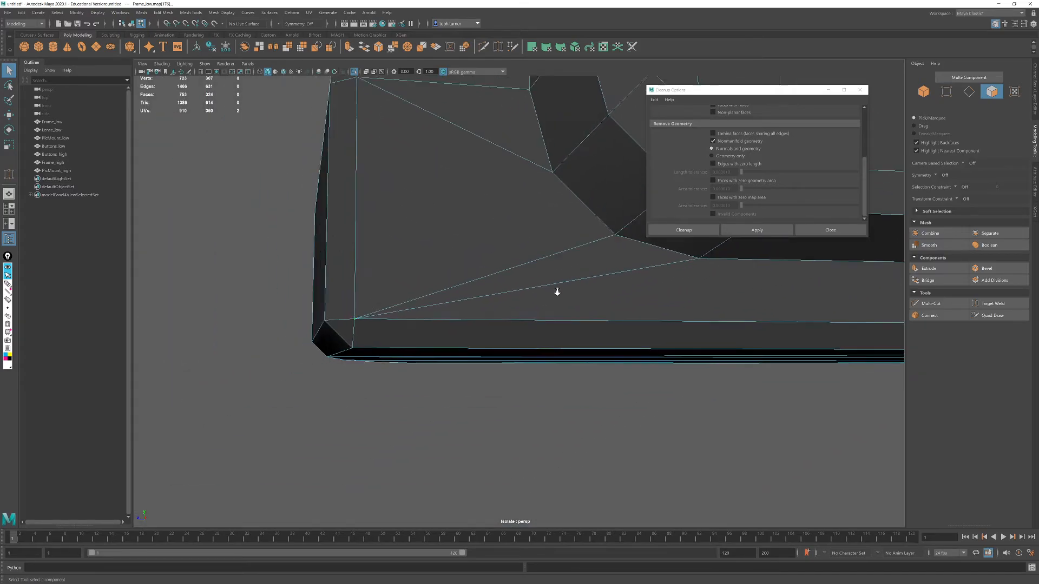
pyautogui.keyDown('alt'); pyautogui.moveTo(573, 295); pyautogui.dragTo(522, 273, button='right'); pyautogui.keyUp('alt')
pyautogui.keyDown('alt'); pyautogui.moveTo(522, 273); pyautogui.dragTo(392, 380, button='middle'); pyautogui.keyUp('alt')
pyautogui.keyDown('alt'); pyautogui.moveTo(392, 380); pyautogui.dragTo(434, 287, button='right'); pyautogui.keyUp('alt')
pyautogui.keyDown('alt'); pyautogui.moveTo(433, 288); pyautogui.dragTo(600, 187); pyautogui.keyUp('alt')
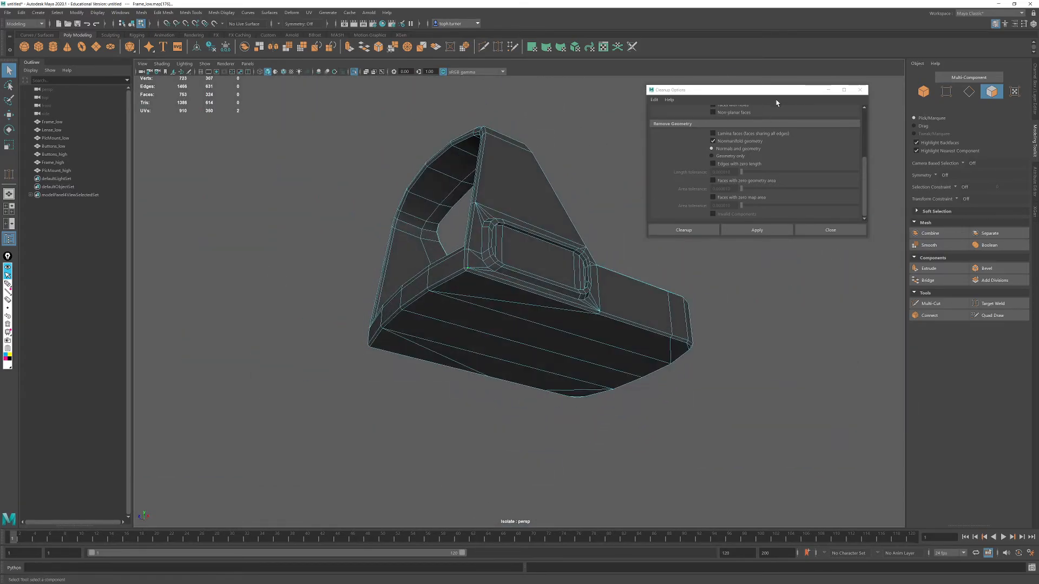
# - Close the Cleanup options, return to object selection and take the frame out of isolation so all sight parts show
pyautogui.click(860, 90)
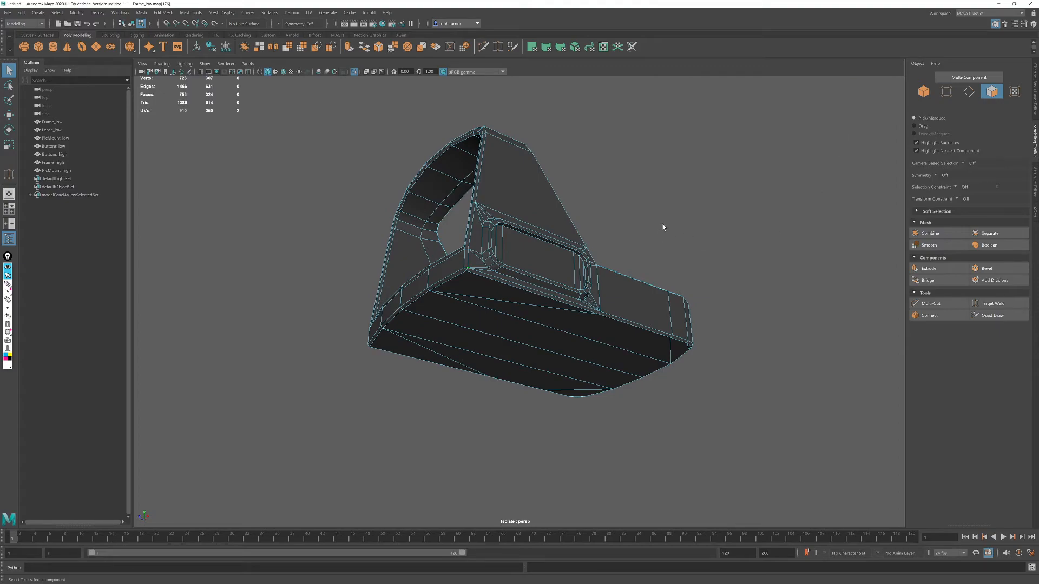
pyautogui.click(923, 93)
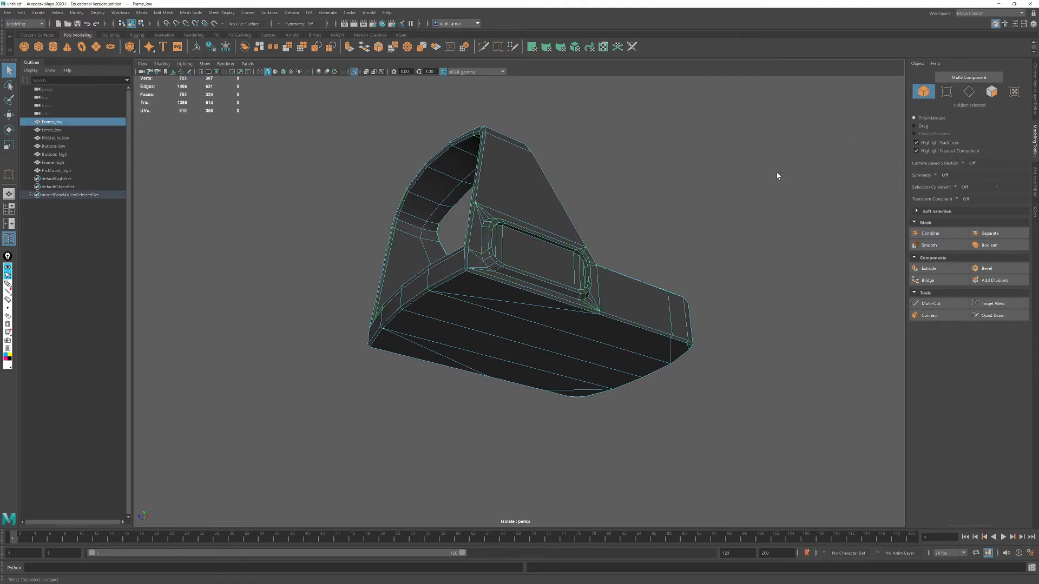
pyautogui.hotkey('ctrl', '1')
# - On one leg of the low-poly mount's back face, connect the outer bottom corner vertex to the inner corner vertex
pyautogui.click(527, 256)
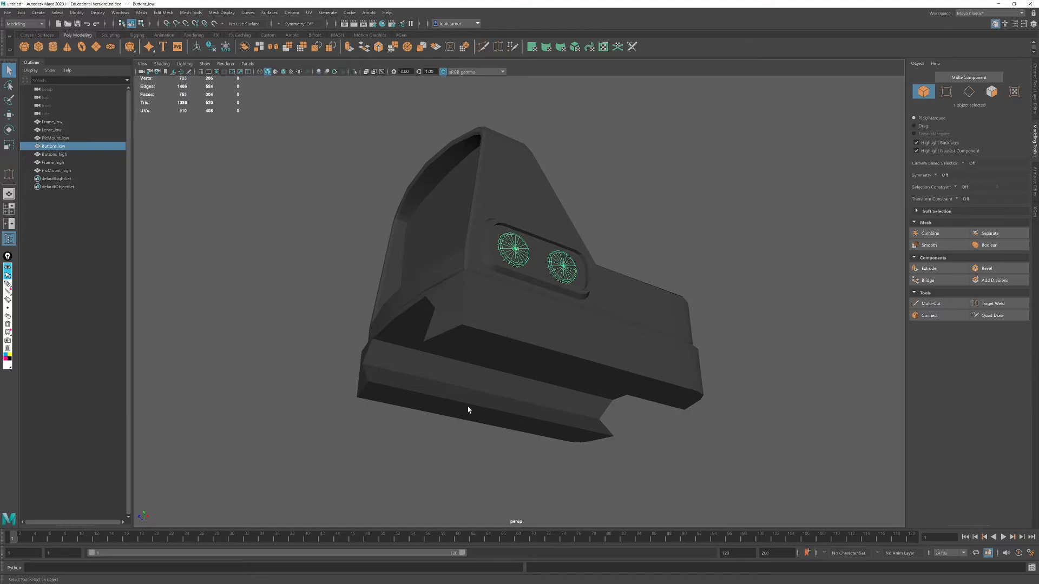
pyautogui.click(484, 372)
pyautogui.keyDown('alt'); pyautogui.moveTo(485, 371); pyautogui.dragTo(573, 386); pyautogui.keyUp('alt')
pyautogui.keyDown('alt'); pyautogui.moveTo(621, 380); pyautogui.dragTo(671, 408, button='right'); pyautogui.keyUp('alt')
pyautogui.keyDown('alt'); pyautogui.moveTo(671, 408); pyautogui.dragTo(695, 410); pyautogui.keyUp('alt')
pyautogui.click(946, 92)
pyautogui.click(379, 449)
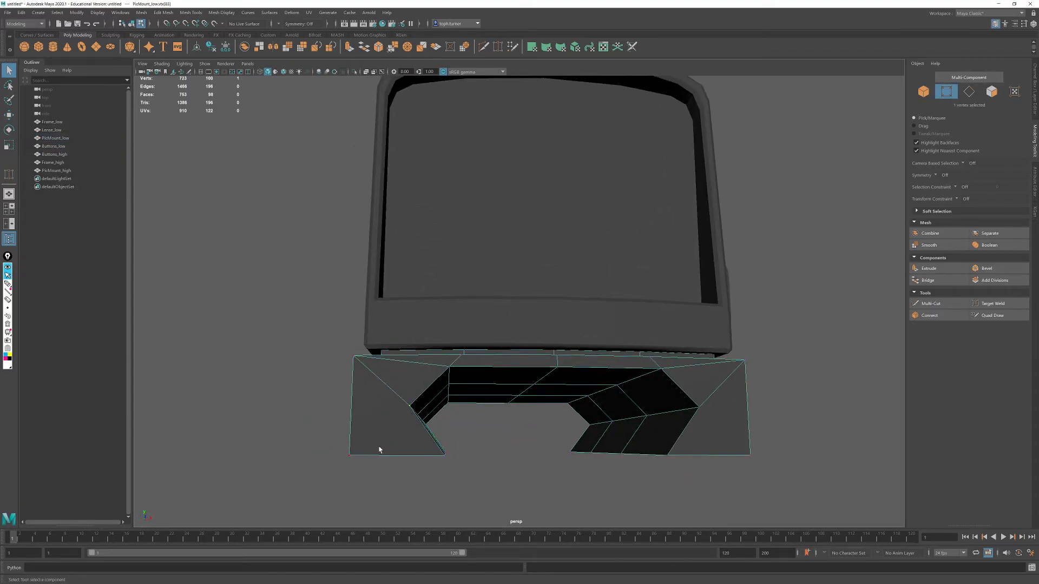
pyautogui.click(929, 315)
pyautogui.keyDown('alt'); pyautogui.moveTo(719, 375); pyautogui.dragTo(696, 379); pyautogui.keyUp('alt')
pyautogui.press('q')
# - Connect the matching pair of corner vertices on the mount's opposite back leg and return to object selection
pyautogui.click(539, 409)
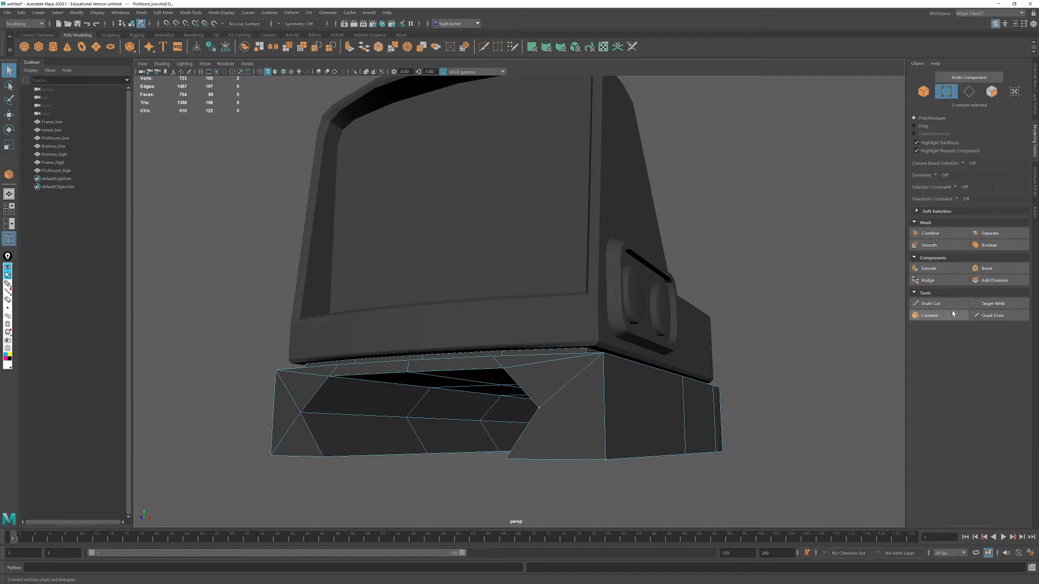
pyautogui.press('g')
pyautogui.press('q')
pyautogui.keyDown('alt'); pyautogui.moveTo(636, 282); pyautogui.dragTo(565, 268, button='right'); pyautogui.keyUp('alt')
pyautogui.keyDown('alt'); pyautogui.moveTo(565, 268); pyautogui.dragTo(520, 284); pyautogui.keyUp('alt')
pyautogui.click(922, 93)
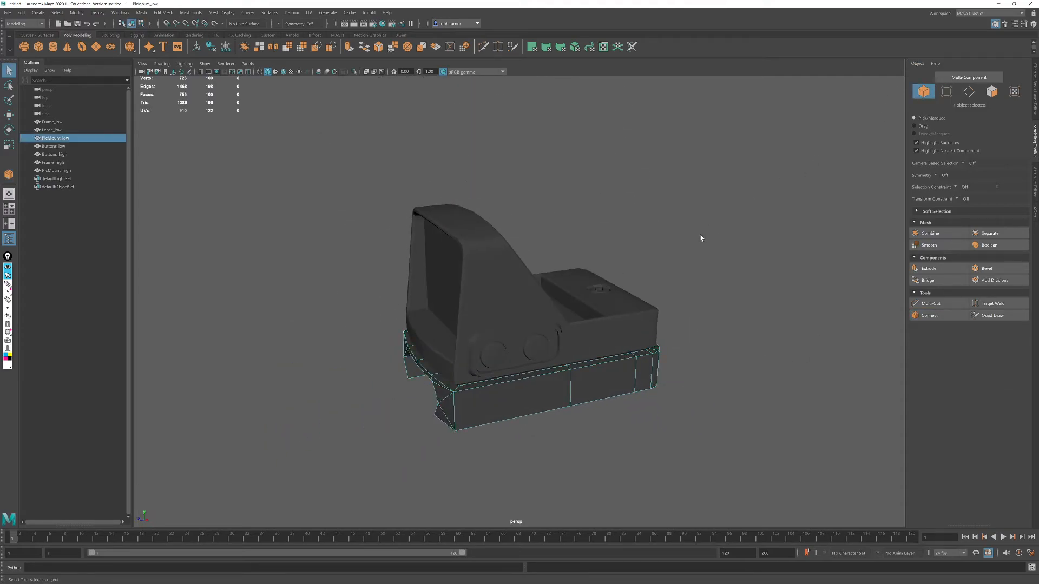
# - Select all four low-poly parts of the sight and soften all of their edges
pyautogui.moveTo(701, 236); pyautogui.dragTo(424, 408)
pyautogui.keyDown('alt'); pyautogui.moveTo(511, 354); pyautogui.dragTo(598, 367); pyautogui.keyUp('alt')
pyautogui.keyDown('alt'); pyautogui.moveTo(638, 369); pyautogui.dragTo(649, 370, button='right'); pyautogui.keyUp('alt')
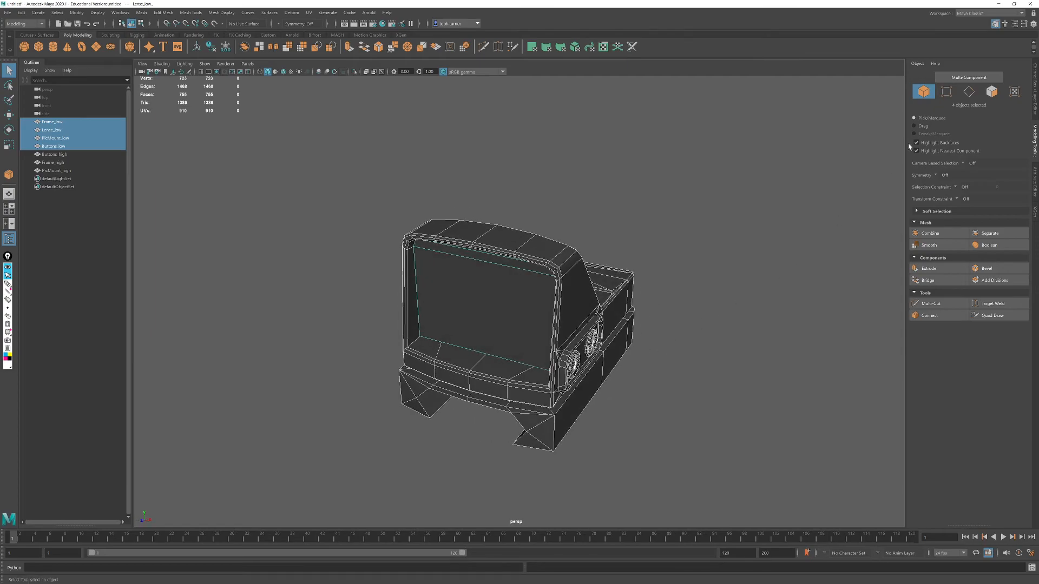
pyautogui.click(969, 92)
pyautogui.moveTo(760, 129); pyautogui.dragTo(211, 467)
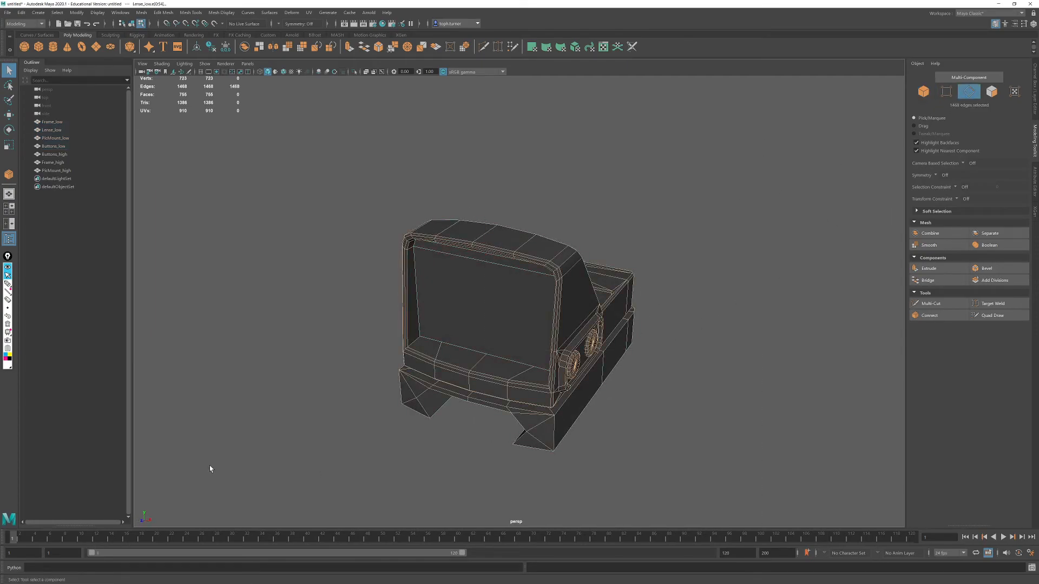
pyautogui.click(222, 12)
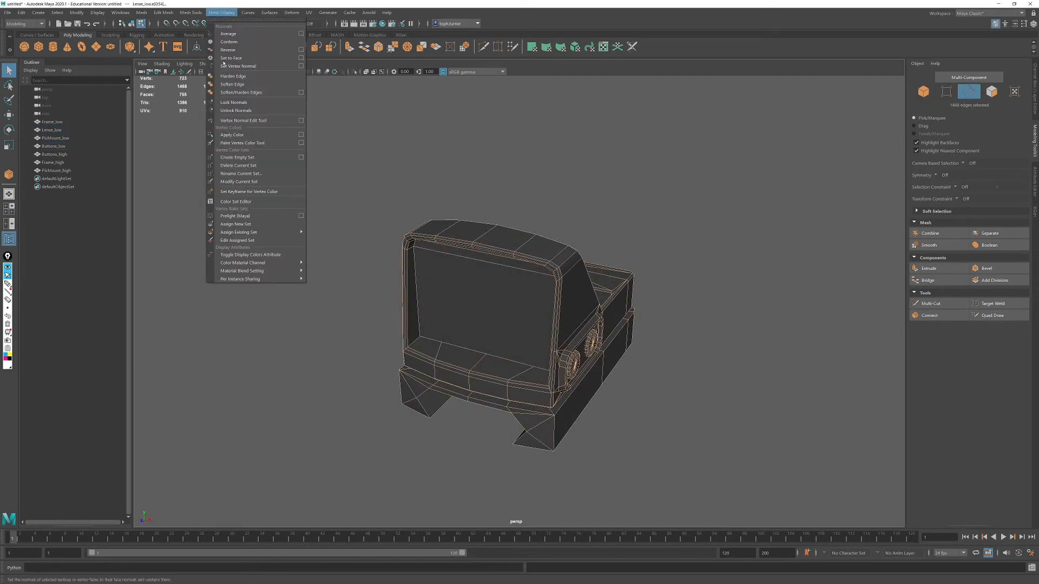
pyautogui.click(236, 85)
# - Harden the edge loops bordering the rail channel on the underside of the low-poly mount
pyautogui.keyDown('alt'); pyautogui.moveTo(773, 313); pyautogui.dragTo(752, 296); pyautogui.keyUp('alt')
pyautogui.scroll(3, 605, 334)
pyautogui.keyDown('alt'); pyautogui.moveTo(605, 333); pyautogui.dragTo(617, 270, button='middle'); pyautogui.keyUp('alt')
pyautogui.keyDown('alt'); pyautogui.moveTo(617, 271); pyautogui.dragTo(687, 314); pyautogui.keyUp('alt')
pyautogui.click(714, 286)
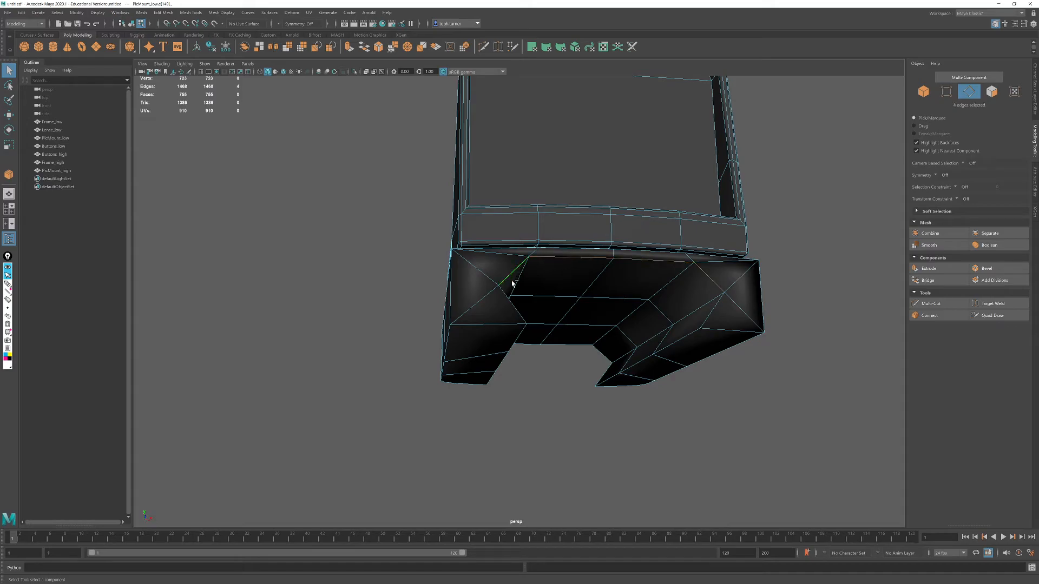
pyautogui.keyDown('shift'); pyautogui.click(713, 313); pyautogui.keyUp('shift')
pyautogui.keyDown('alt'); pyautogui.moveTo(578, 356); pyautogui.dragTo(643, 353); pyautogui.keyUp('alt')
pyautogui.keyDown('shift'); pyautogui.doubleClick(648, 359); pyautogui.keyUp('shift')
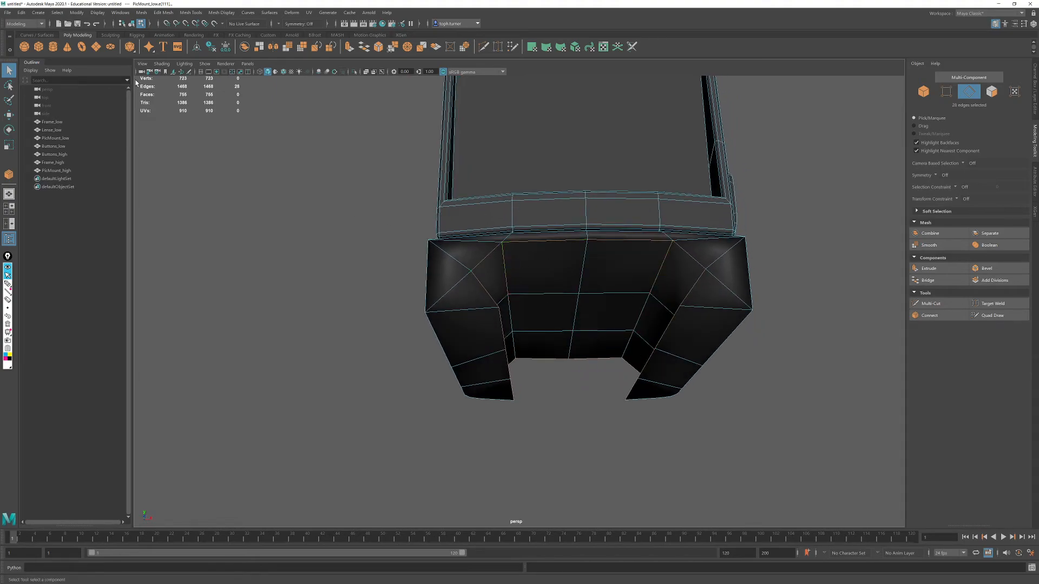
pyautogui.click(221, 13)
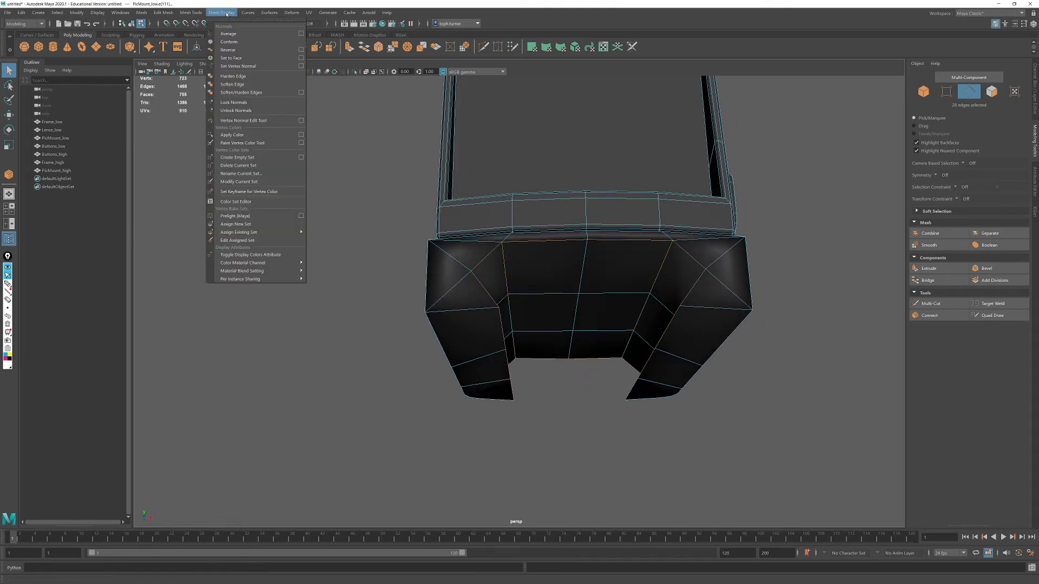
pyautogui.click(232, 84)
# - Select the outer bottom edges along both legs of the mount, including the rounded front corners, and harden them
pyautogui.keyDown('alt'); pyautogui.moveTo(541, 423); pyautogui.dragTo(563, 420); pyautogui.keyUp('alt')
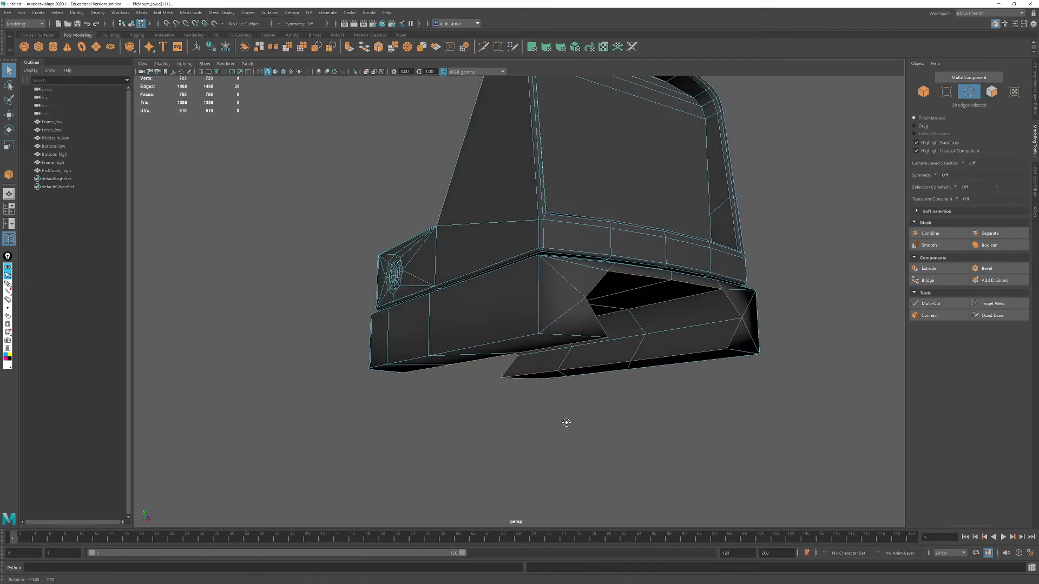
pyautogui.doubleClick(541, 338)
pyautogui.keyDown('alt'); pyautogui.moveTo(531, 339); pyautogui.dragTo(481, 331); pyautogui.keyUp('alt')
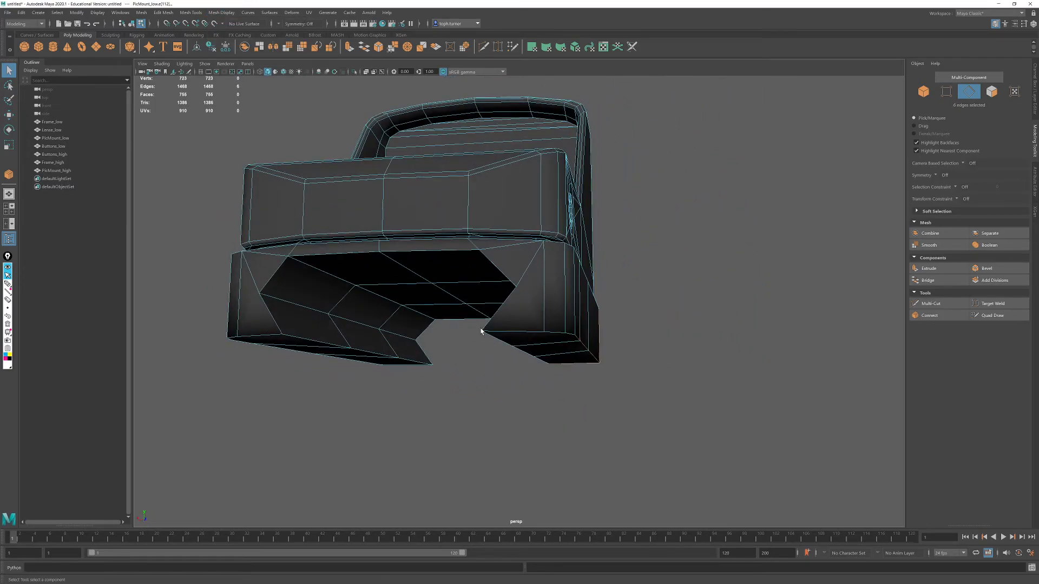
pyautogui.keyDown('shift'); pyautogui.click(571, 336); pyautogui.keyUp('shift')
pyautogui.keyDown('alt'); pyautogui.moveTo(571, 336); pyautogui.dragTo(544, 320); pyautogui.keyUp('alt')
pyautogui.keyDown('shift'); pyautogui.click(442, 223); pyautogui.keyUp('shift')
pyautogui.keyDown('alt'); pyautogui.moveTo(441, 223); pyautogui.dragTo(378, 398); pyautogui.keyUp('alt')
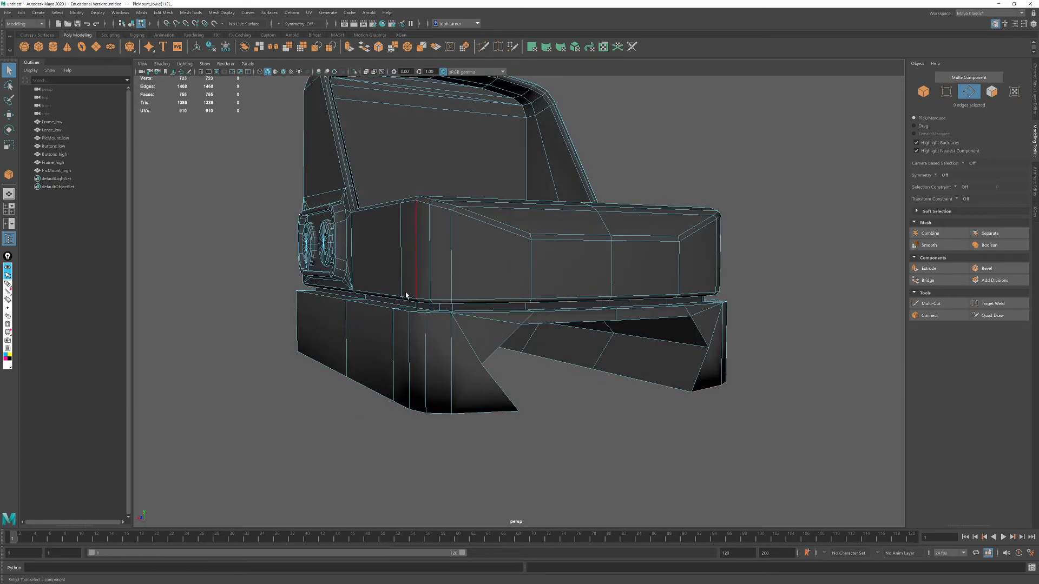
pyautogui.keyDown('alt'); pyautogui.moveTo(412, 297); pyautogui.dragTo(430, 317); pyautogui.keyUp('alt')
pyautogui.keyDown('alt'); pyautogui.moveTo(430, 316); pyautogui.dragTo(619, 408, button='right'); pyautogui.keyUp('alt')
pyautogui.keyDown('alt'); pyautogui.moveTo(633, 384); pyautogui.dragTo(572, 351, button='middle'); pyautogui.keyUp('alt')
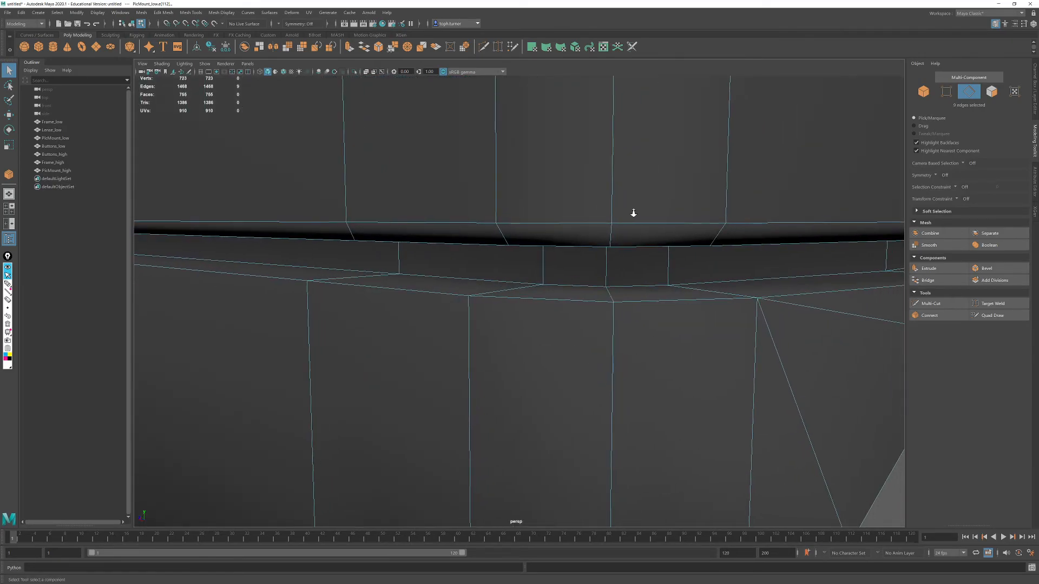
pyautogui.keyDown('alt'); pyautogui.moveTo(633, 213); pyautogui.dragTo(603, 188, button='right'); pyautogui.keyUp('alt')
pyautogui.keyDown('alt'); pyautogui.moveTo(603, 188); pyautogui.dragTo(603, 229, button='middle'); pyautogui.keyUp('alt')
pyautogui.keyDown('alt'); pyautogui.moveTo(603, 229); pyautogui.dragTo(583, 247); pyautogui.keyUp('alt')
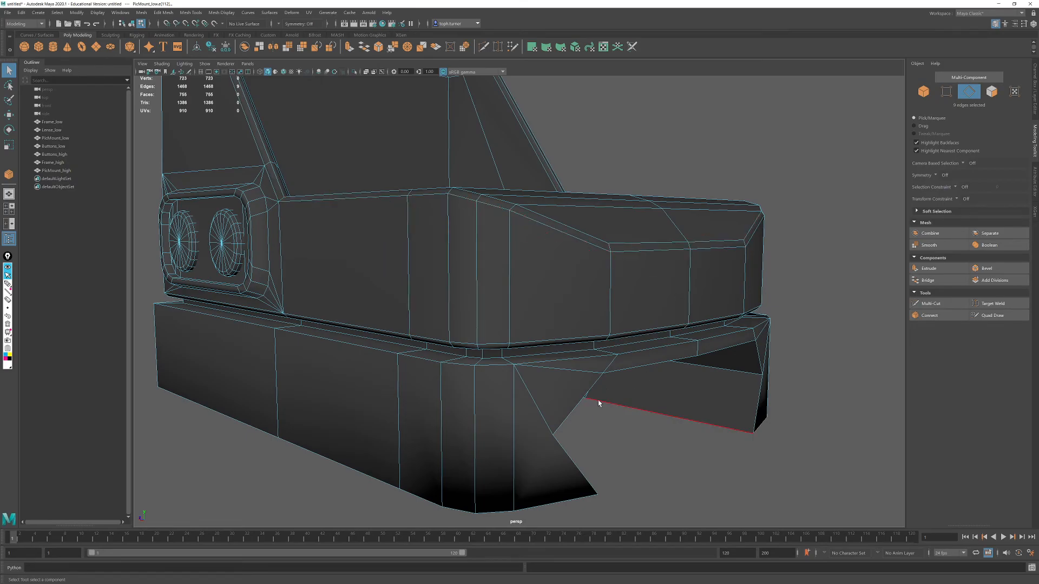
pyautogui.keyDown('shift'); pyautogui.doubleClick(433, 504); pyautogui.keyUp('shift')
pyautogui.keyDown('alt'); pyautogui.moveTo(433, 504); pyautogui.dragTo(475, 315); pyautogui.keyUp('alt')
pyautogui.keyDown('shift'); pyautogui.click(476, 275); pyautogui.keyUp('shift')
pyautogui.keyDown('alt'); pyautogui.moveTo(671, 387); pyautogui.dragTo(625, 364); pyautogui.keyUp('alt')
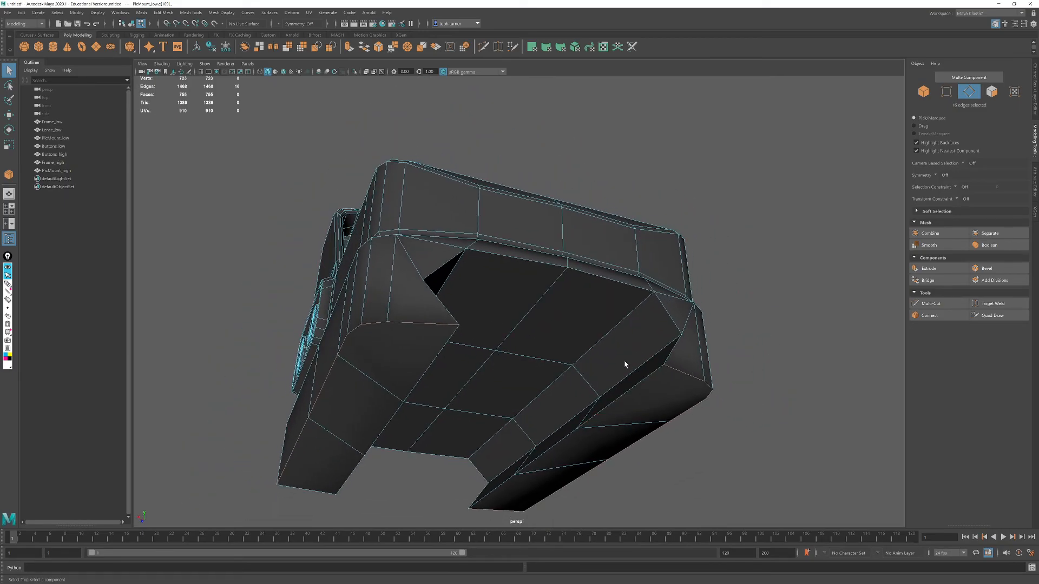
pyautogui.click(223, 12)
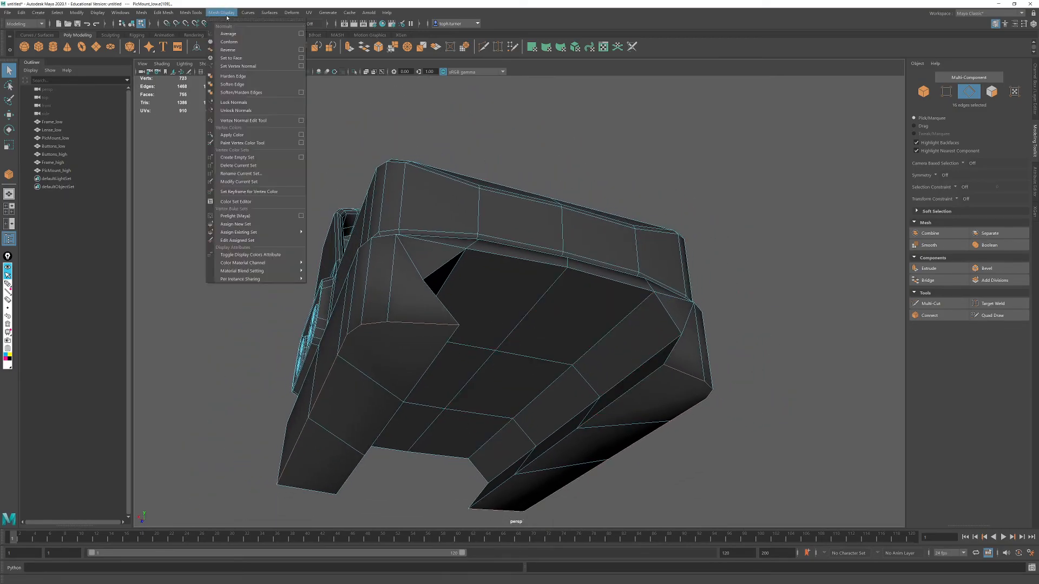
pyautogui.click(232, 76)
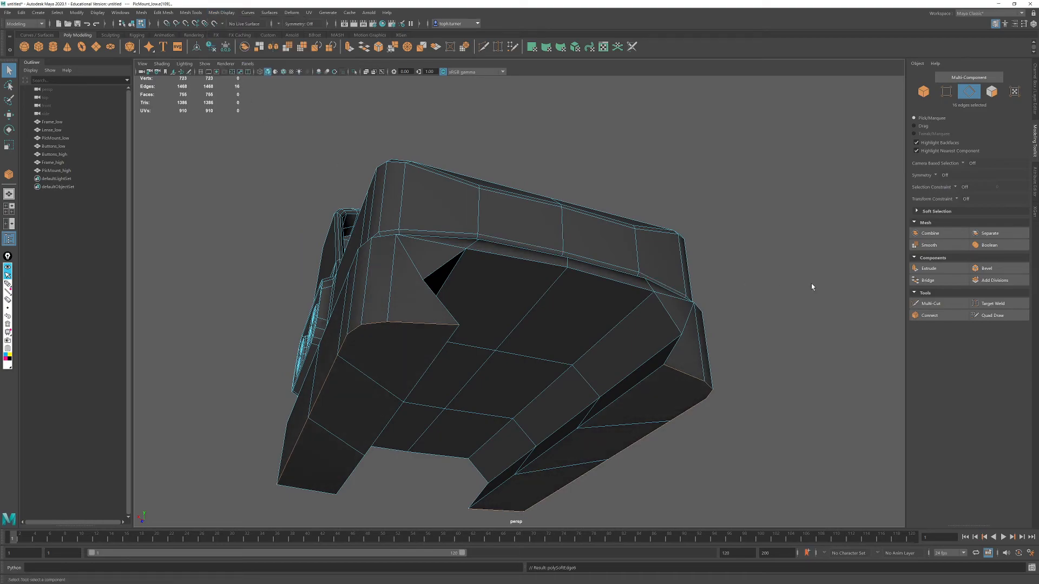
# - Check the mount's shading without component display and harden the upper edges across its back end
pyautogui.click(923, 93)
pyautogui.click(709, 196)
pyautogui.keyDown('alt'); pyautogui.moveTo(544, 167); pyautogui.dragTo(600, 207); pyautogui.keyUp('alt')
pyautogui.keyDown('alt'); pyautogui.moveTo(664, 211); pyautogui.dragTo(727, 312); pyautogui.keyUp('alt')
pyautogui.click(727, 312)
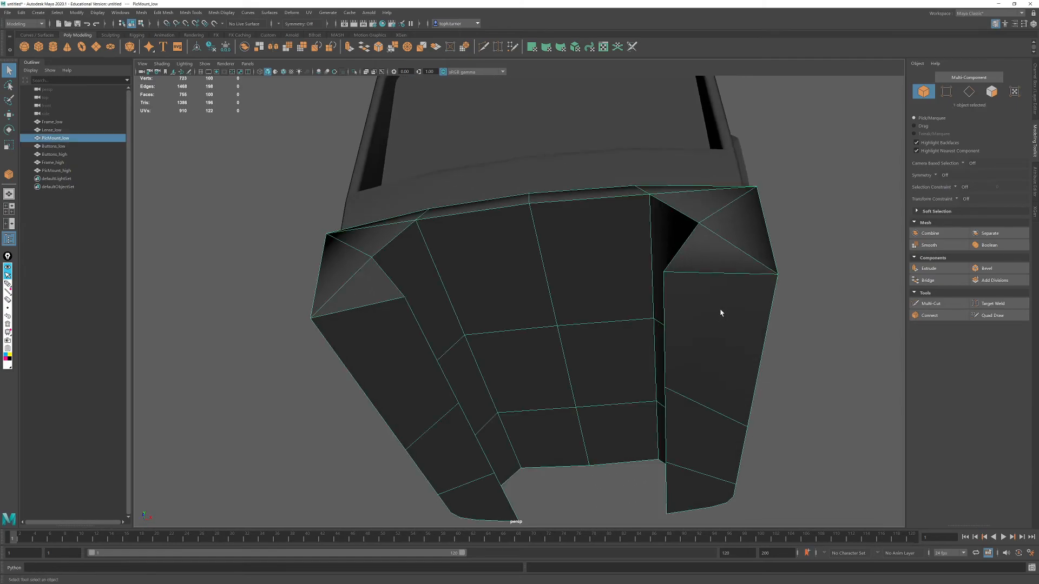
pyautogui.press('F10')
pyautogui.click(733, 274)
pyautogui.keyDown('alt'); pyautogui.moveTo(616, 233); pyautogui.dragTo(675, 318); pyautogui.keyUp('alt')
pyautogui.keyDown('shift'); pyautogui.click(512, 275); pyautogui.keyUp('shift')
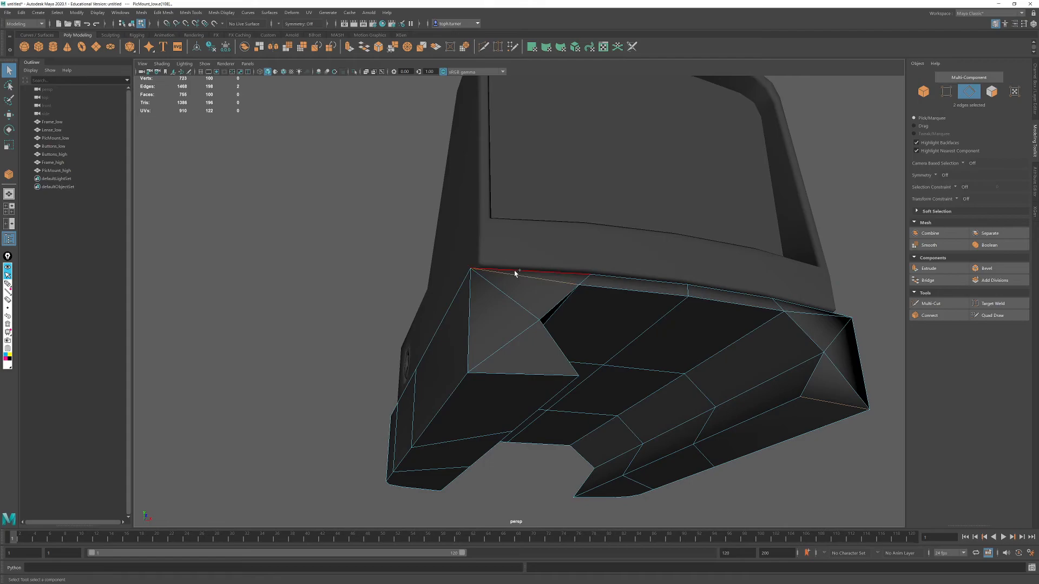
pyautogui.keyDown('shift'); pyautogui.doubleClick(528, 280); pyautogui.keyUp('shift')
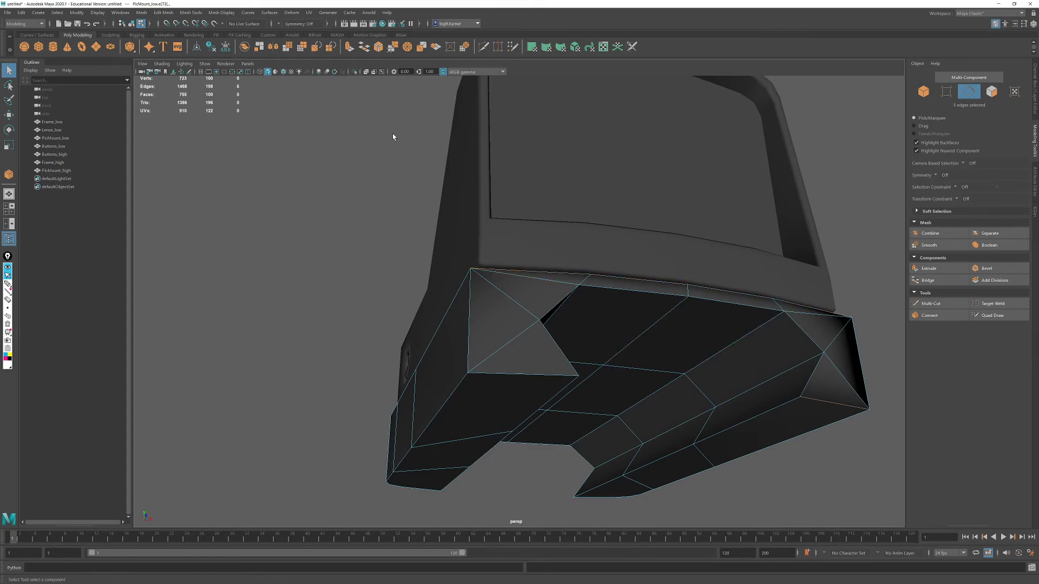
pyautogui.click(232, 12)
pyautogui.click(240, 83)
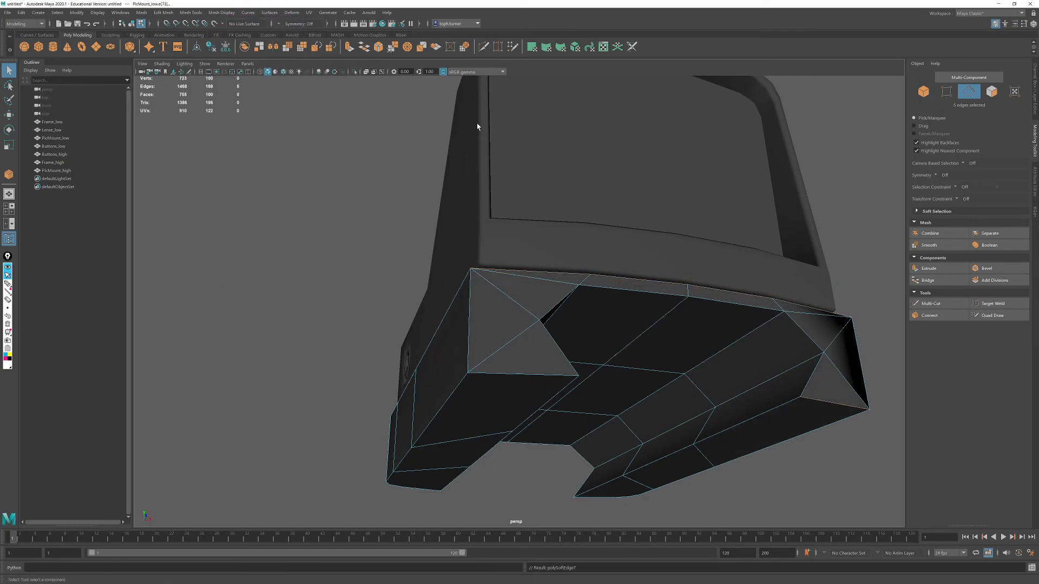
# - Return to object mode with nothing selected and examine the sight's shading from the front, back and sides
pyautogui.click(922, 92)
pyautogui.keyDown('alt'); pyautogui.moveTo(846, 180); pyautogui.dragTo(537, 295); pyautogui.keyUp('alt')
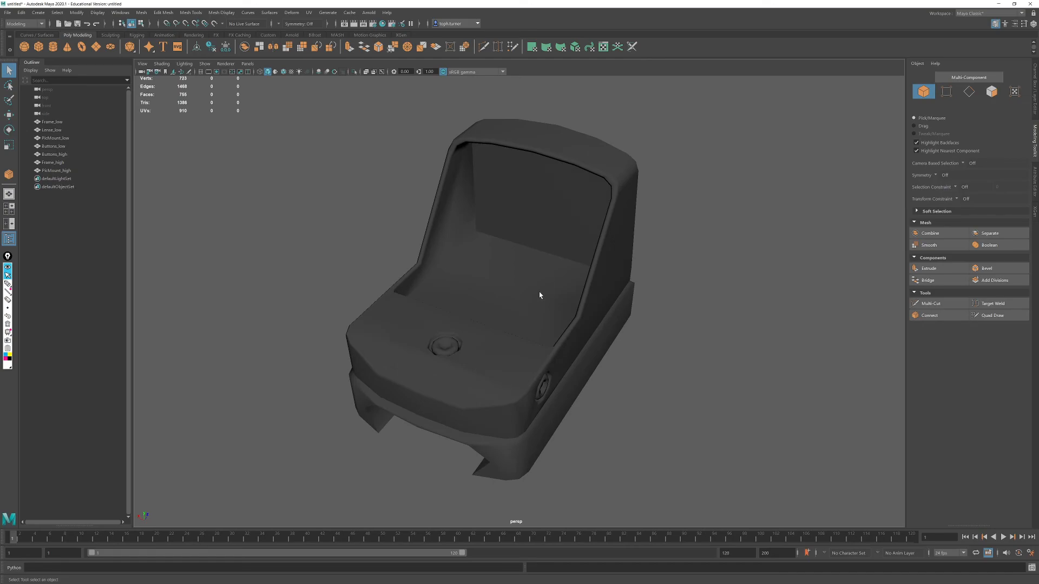
pyautogui.keyDown('alt'); pyautogui.moveTo(780, 199); pyautogui.dragTo(651, 253); pyautogui.keyUp('alt')
pyautogui.keyDown('alt'); pyautogui.moveTo(651, 252); pyautogui.dragTo(521, 242, button='right'); pyautogui.keyUp('alt')
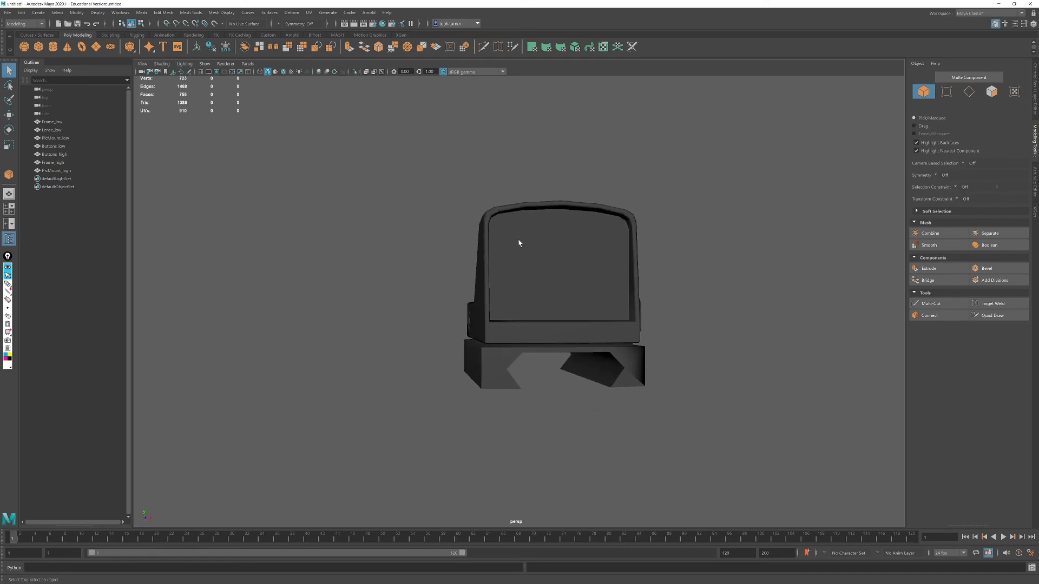
pyautogui.keyDown('alt'); pyautogui.moveTo(522, 242); pyautogui.dragTo(487, 281); pyautogui.keyUp('alt')
pyautogui.click(8, 12)
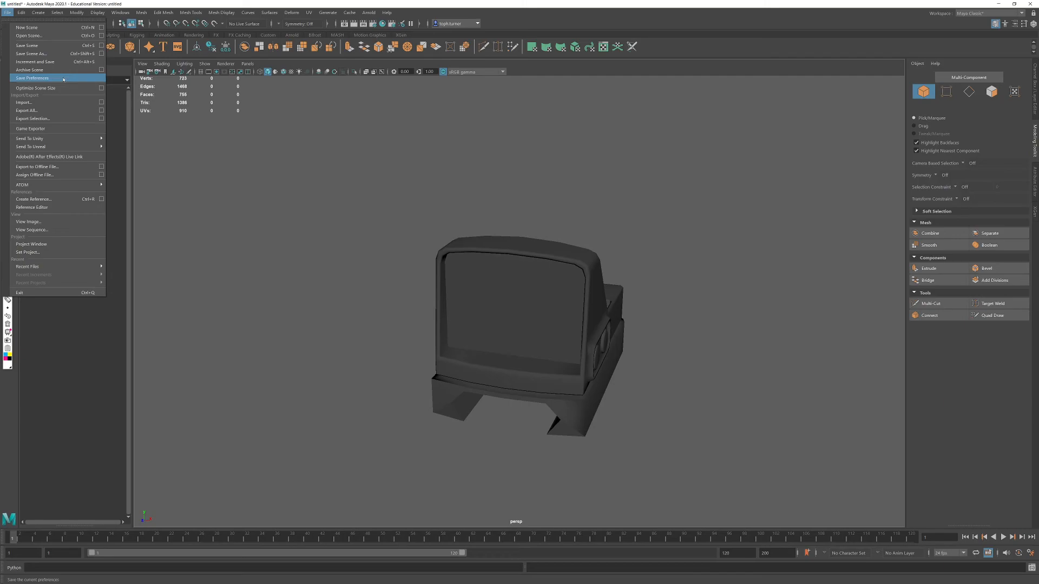
pyautogui.click(614, 258)
pyautogui.keyDown('alt'); pyautogui.moveTo(664, 250); pyautogui.dragTo(633, 249); pyautogui.keyUp('alt')
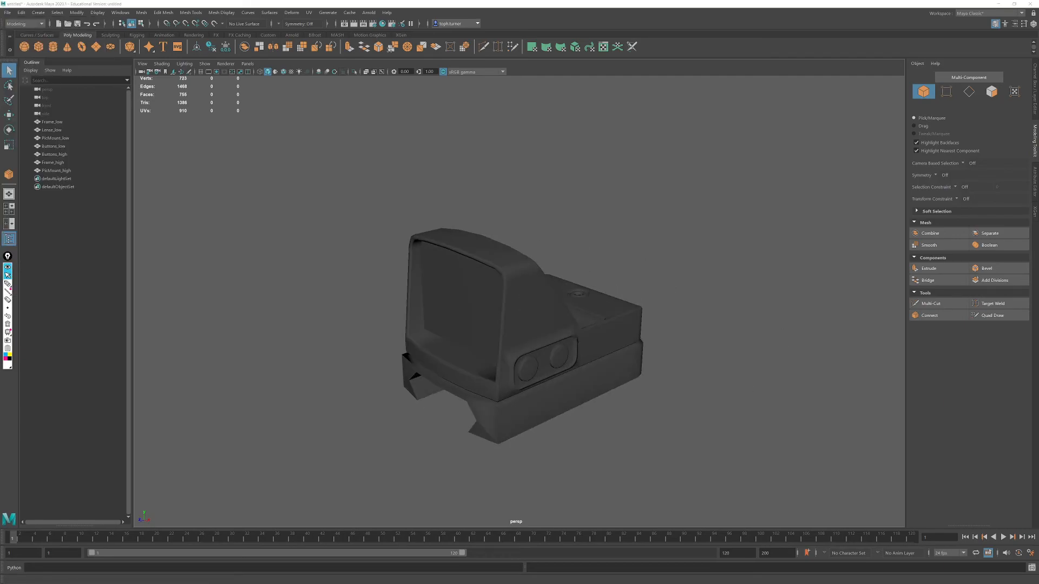
# - Switch to the Chrome browser and replace the picatinny rail image search with one for "muzzle brake"
pyautogui.moveTo(390, 0); pyautogui.dragTo(390, 1)
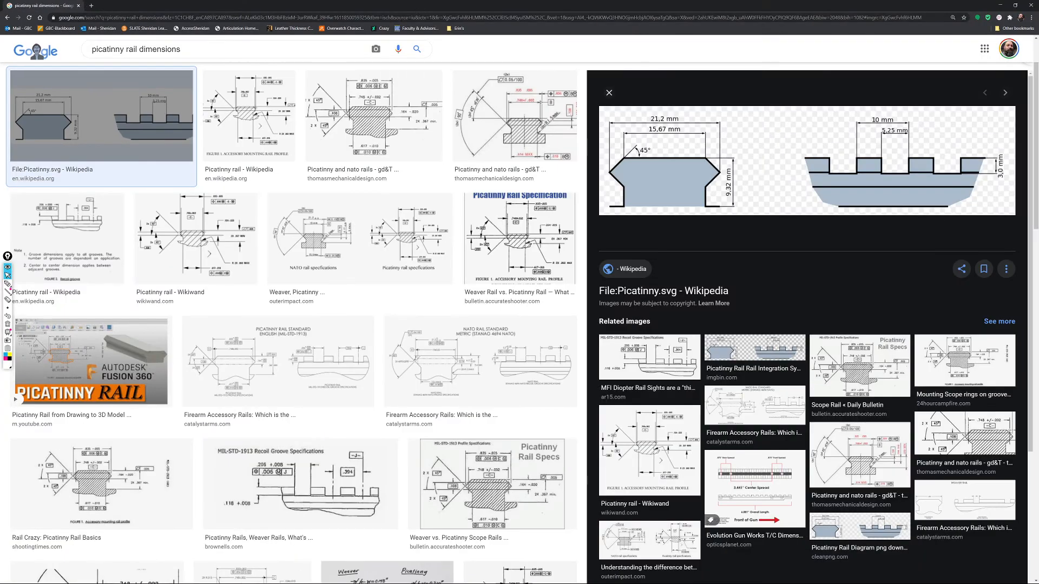
pyautogui.moveTo(196, 50); pyautogui.dragTo(55, 67)
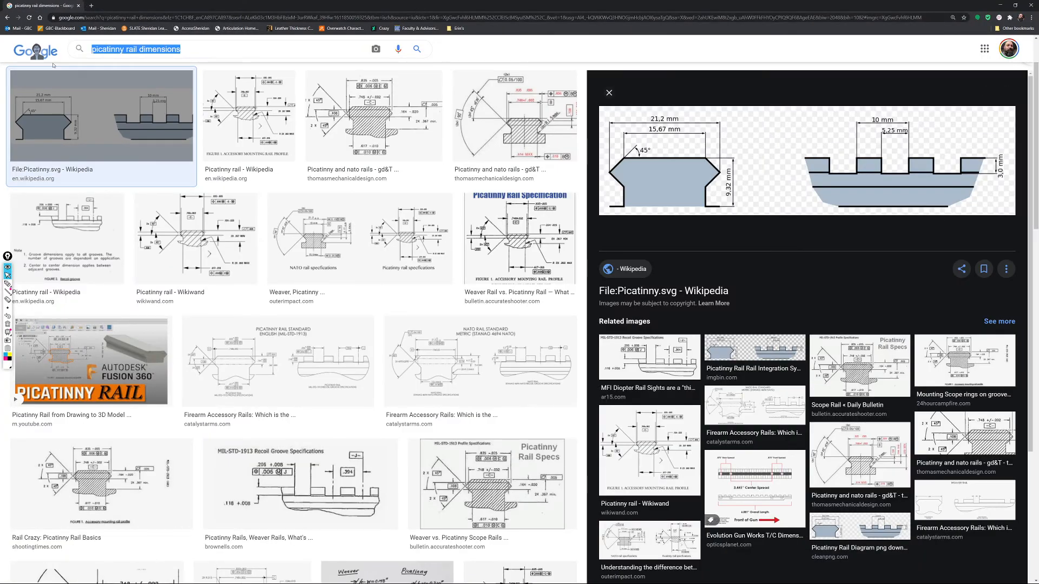
pyautogui.write(',azzule')
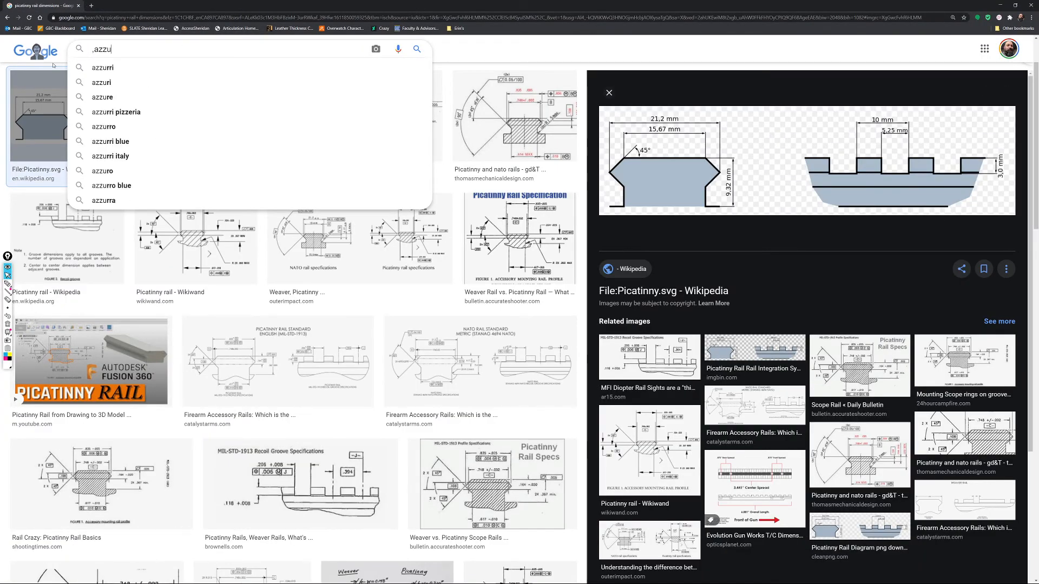
pyautogui.press('BackSpace')
pyautogui.press('BackSpace')
pyautogui.press('BackSpace')
pyautogui.press('BackSpace')
pyautogui.press('BackSpace')
pyautogui.press('BackSpace')
pyautogui.press('BackSpace')
pyautogui.press('BackSpace')
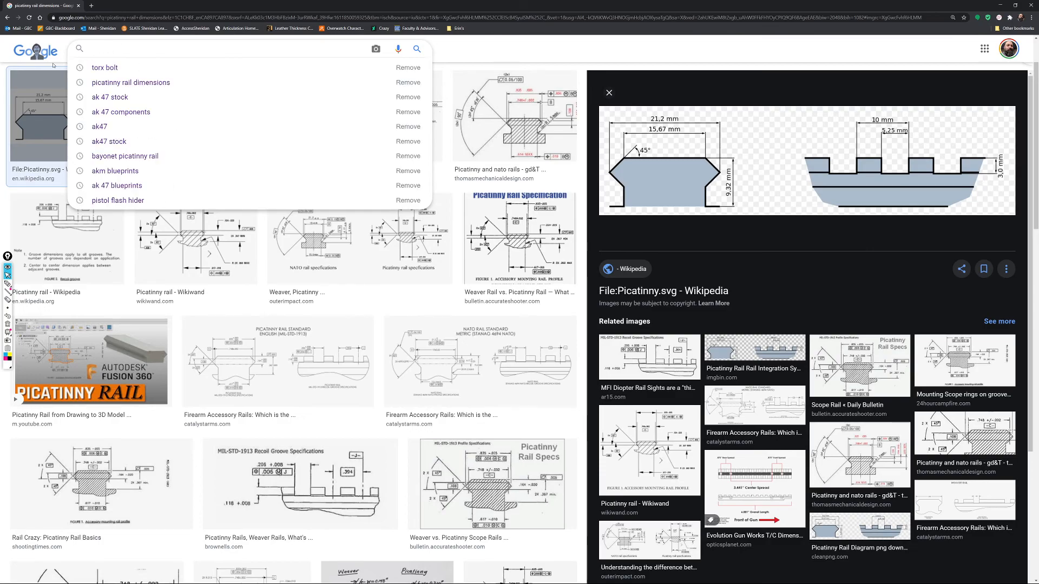
pyautogui.write('muzzl')
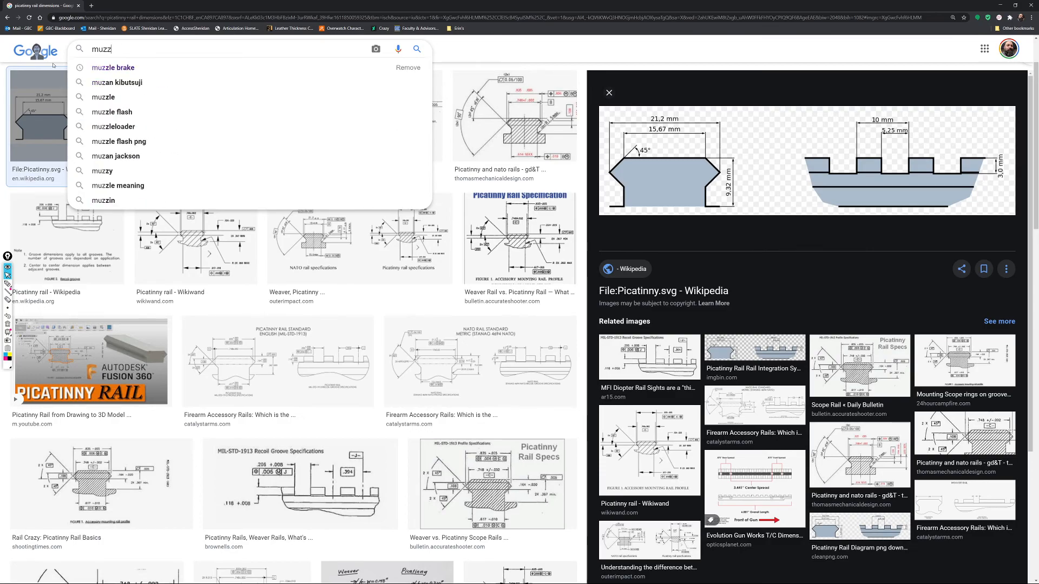
pyautogui.write('e brake')
pyautogui.press('Return')
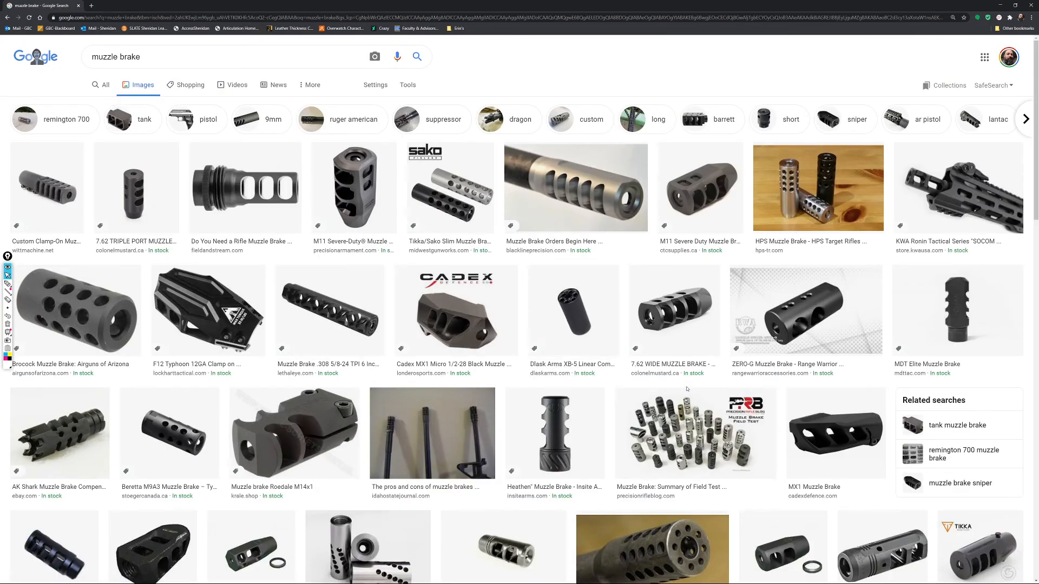
# - Narrow the image search to "pistol muzzle brake"
pyautogui.click(92, 57)
pyautogui.write('pistol')
pyautogui.press('Return')
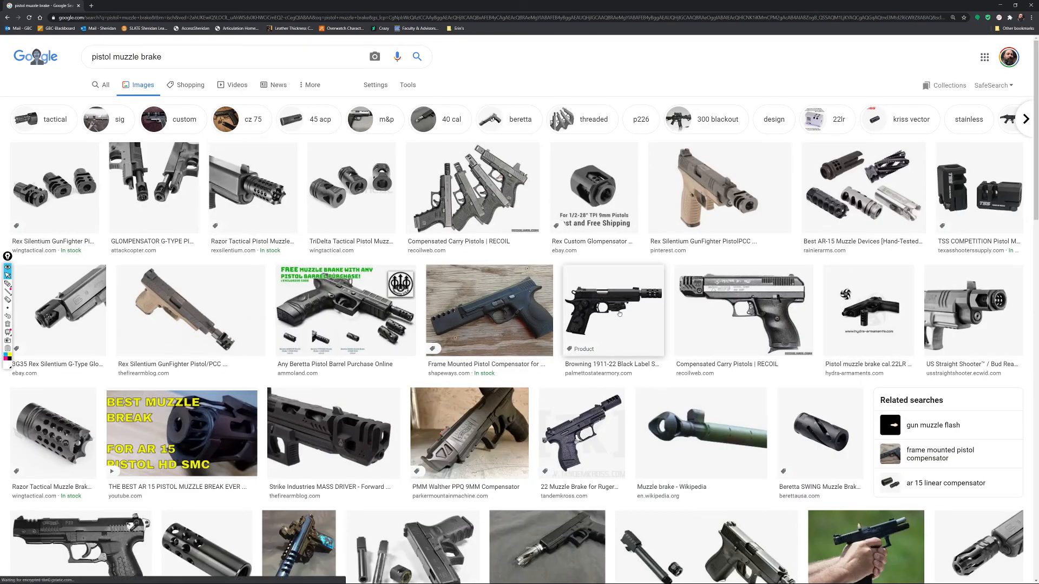
# - Examine enlarged reference images of different pistol muzzle brakes and compensators, including the Strike Industries, TSS Competition and Beretta SWING designs
pyautogui.click(333, 433)
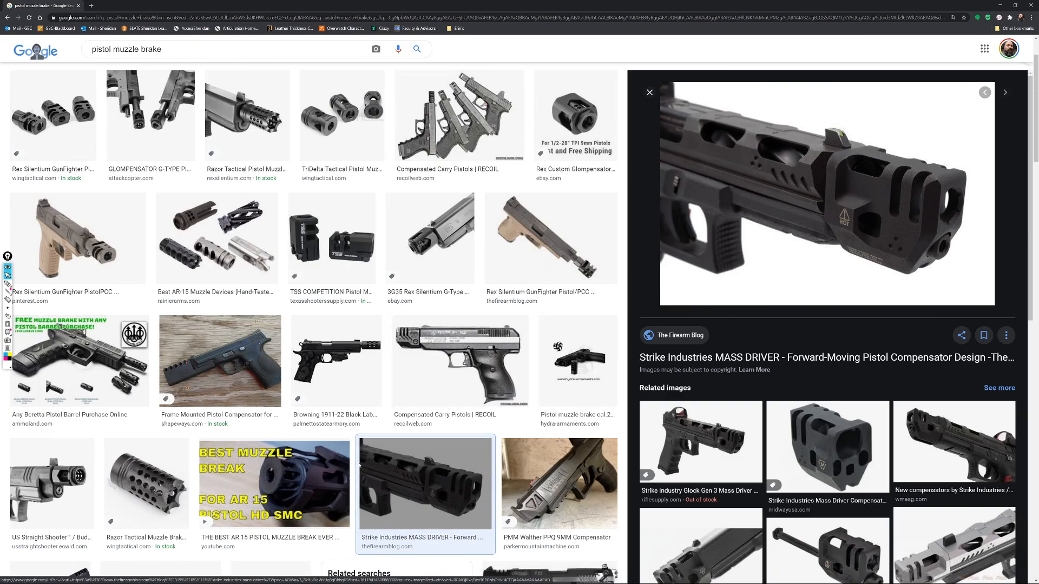
pyautogui.click(321, 240)
pyautogui.scroll(-3, 321, 274)
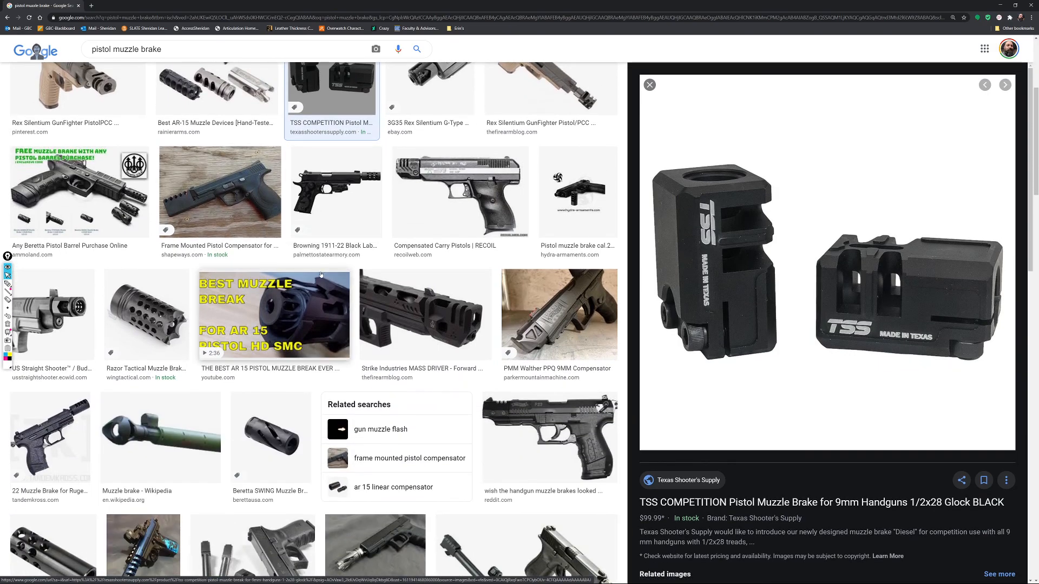
pyautogui.scroll(-3, 320, 275)
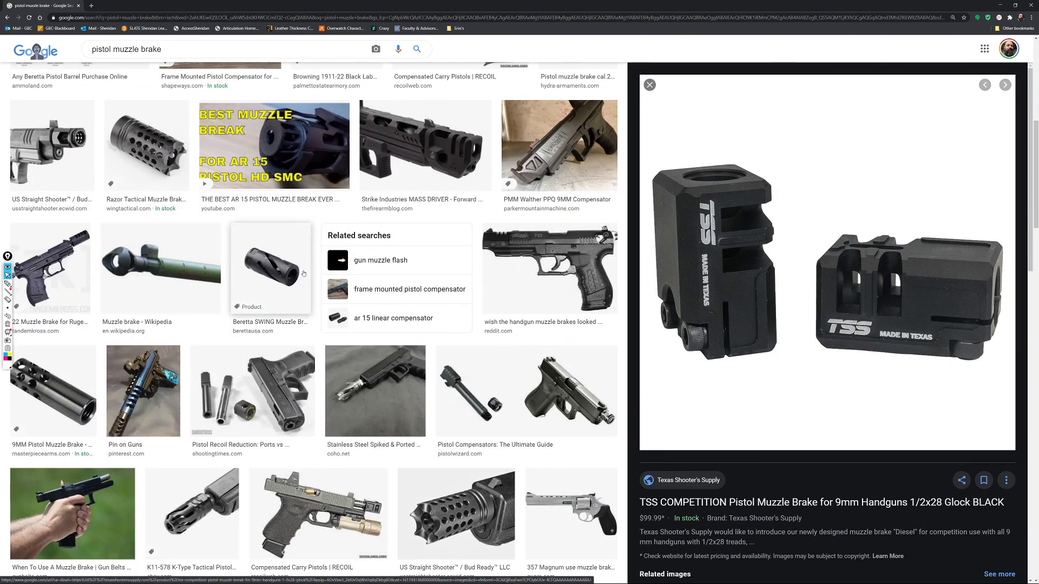
pyautogui.click(267, 264)
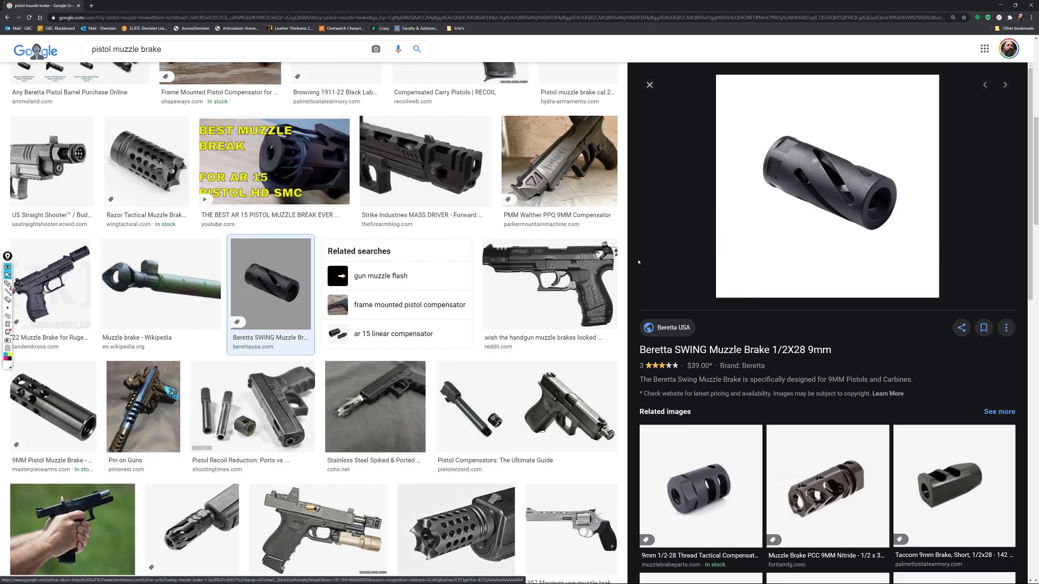
pyautogui.click(712, 525)
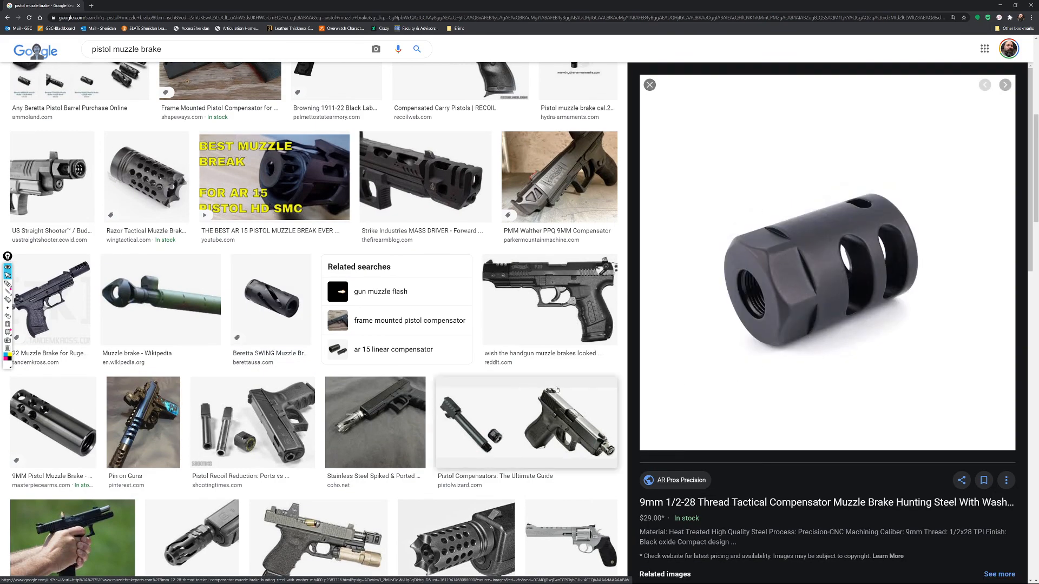
pyautogui.scroll(-2, 592, 387)
pyautogui.click(144, 303)
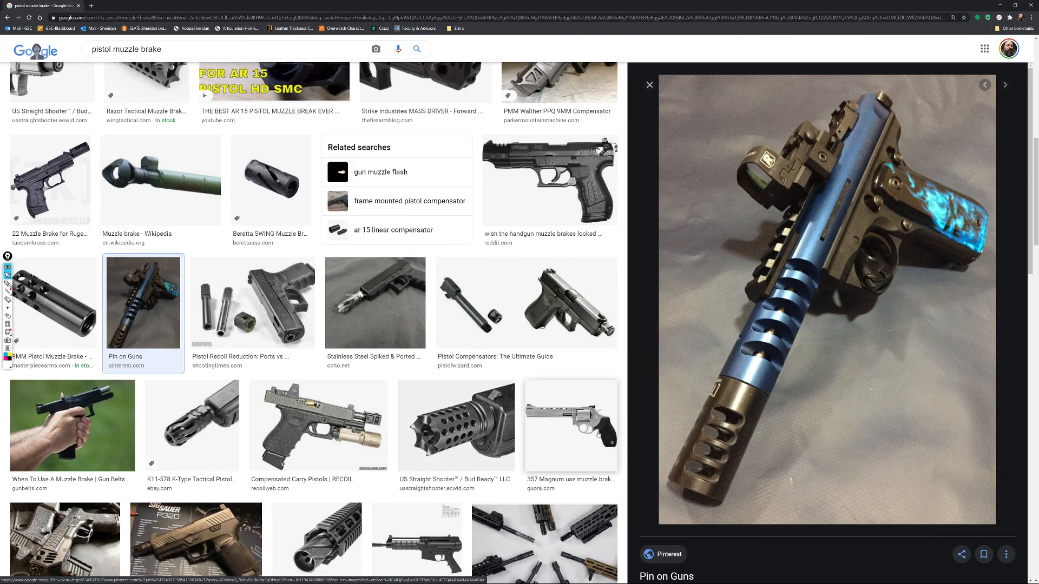
pyautogui.scroll(-3, 344, 371)
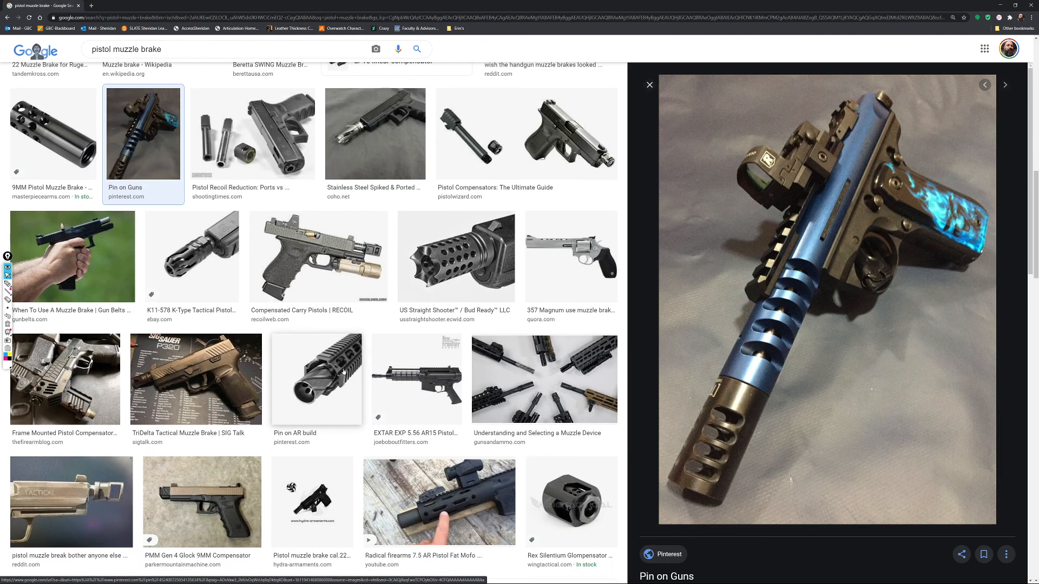